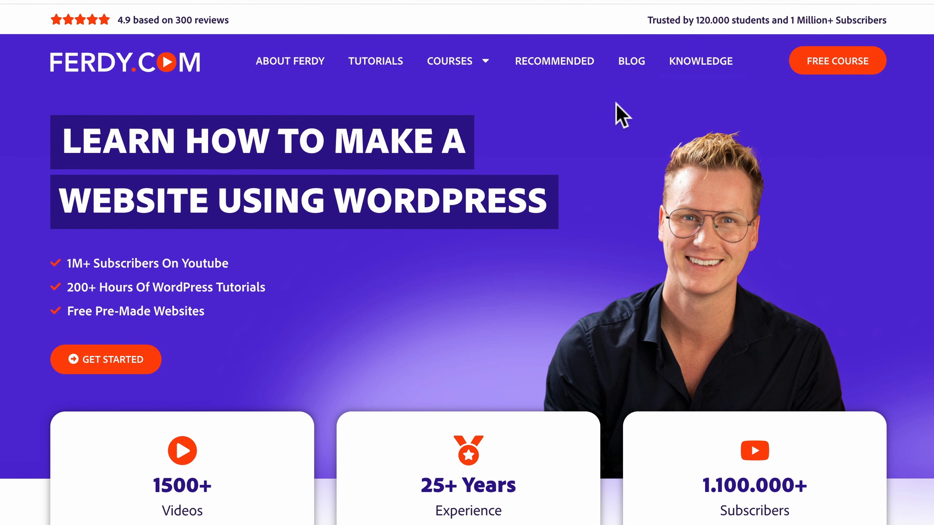
Look over the ferdy.com homepage and go to its Tutorials section.
scroll(622, 116, down, 8)
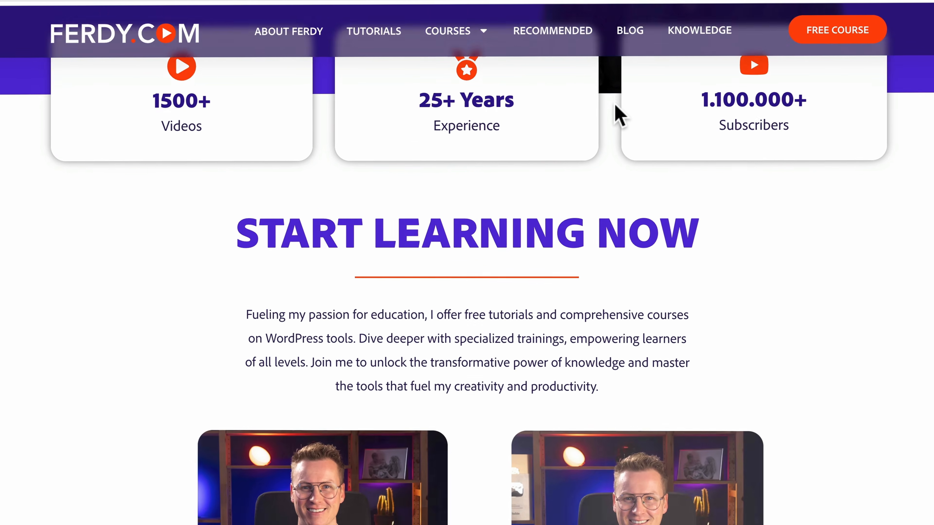
scroll(615, 107, down, 4)
scroll(601, 110, up, 12)
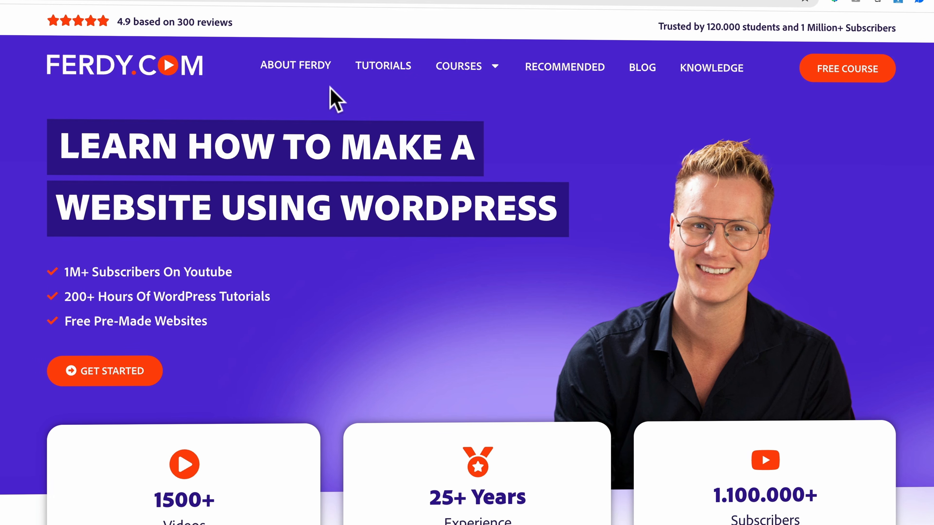
click(383, 70)
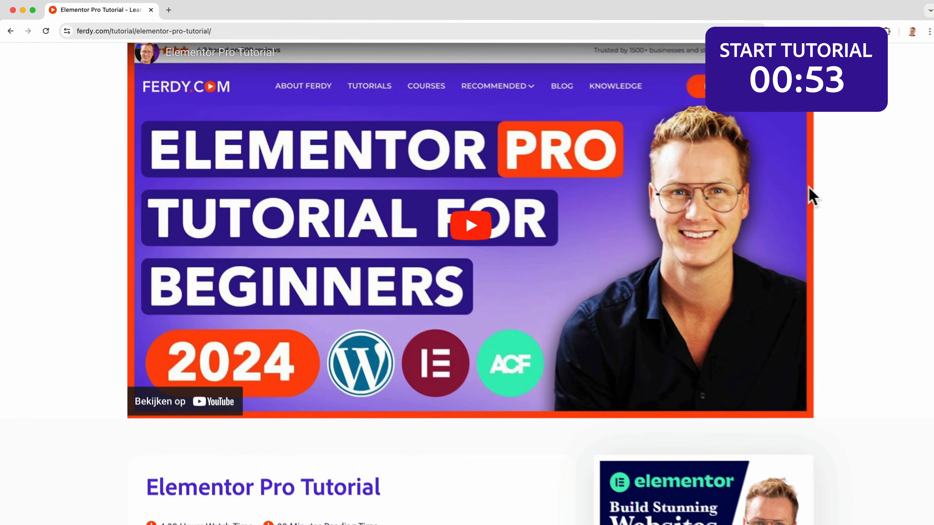
Look through the Elementor Pro tutorial page at ferdy.com/elementorpro, including its related video tutorials.
scroll(805, 194, down, 3)
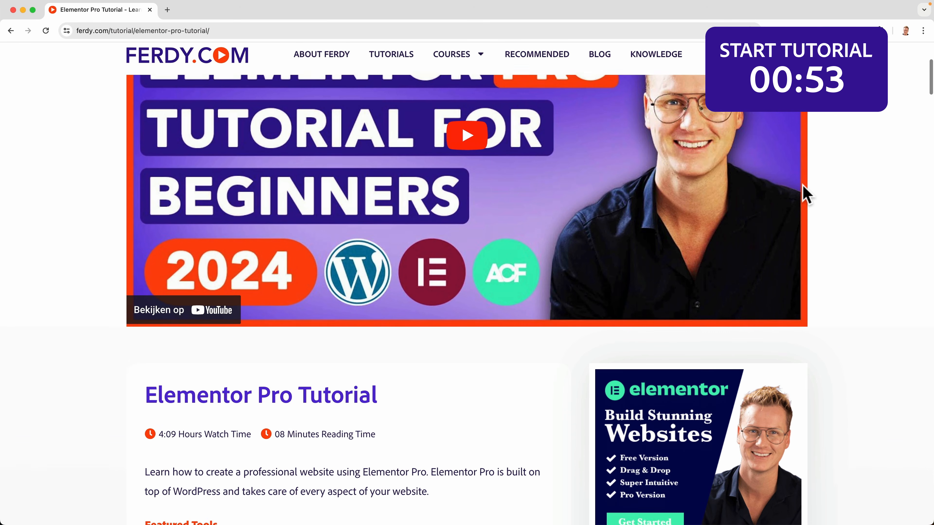
scroll(805, 193, down, 10)
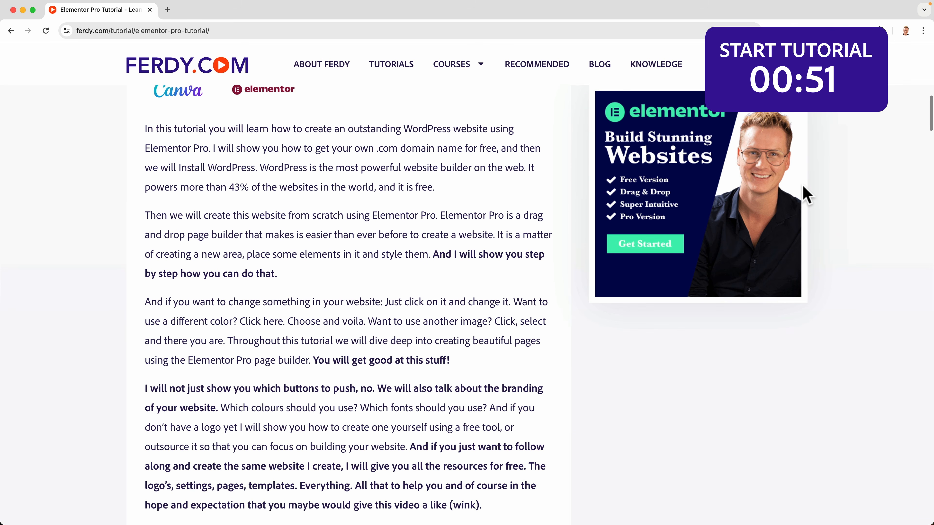
scroll(806, 193, down, 12)
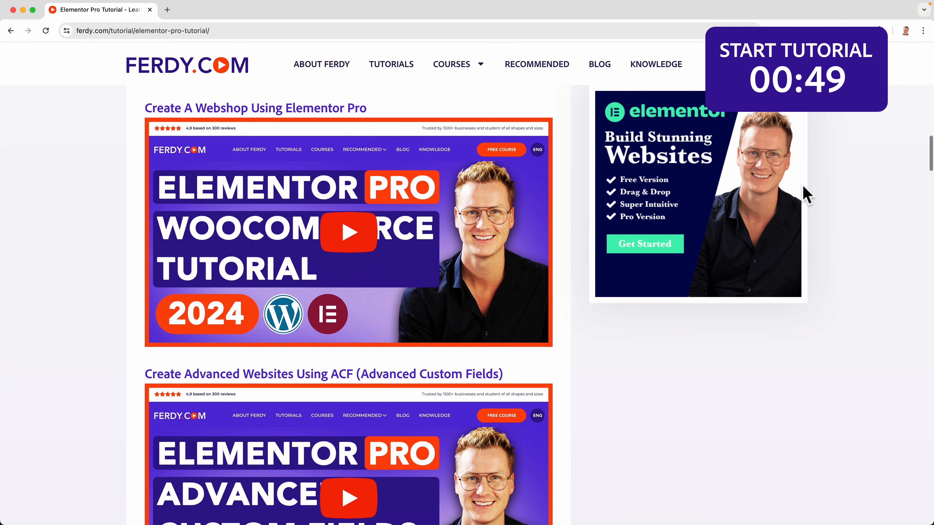
scroll(806, 193, down, 12)
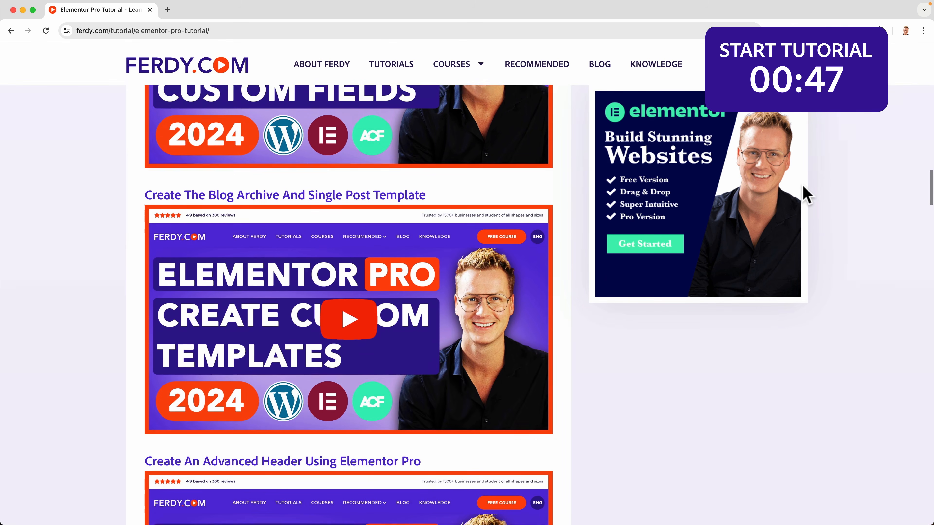
scroll(805, 193, down, 12)
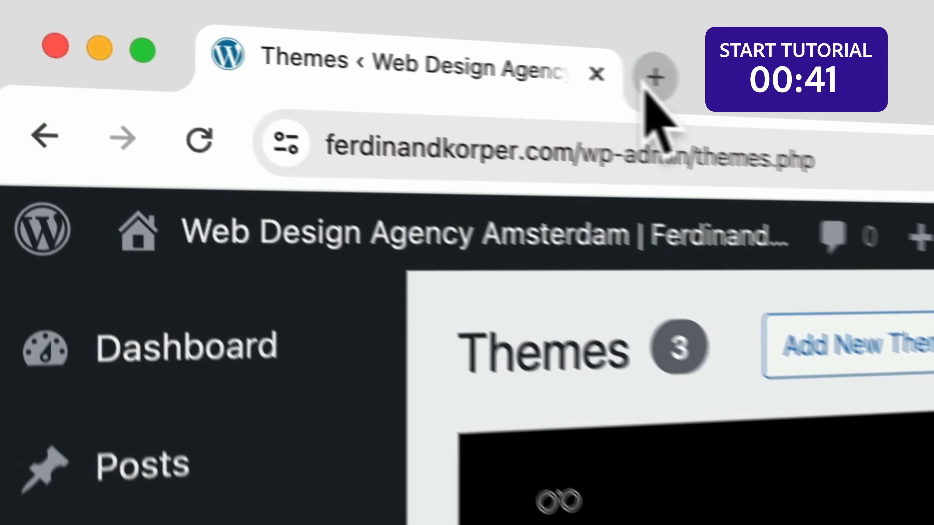
Open ferdy.com/elementor in a new browser tab.
click(644, 87)
text(ferdy.com)
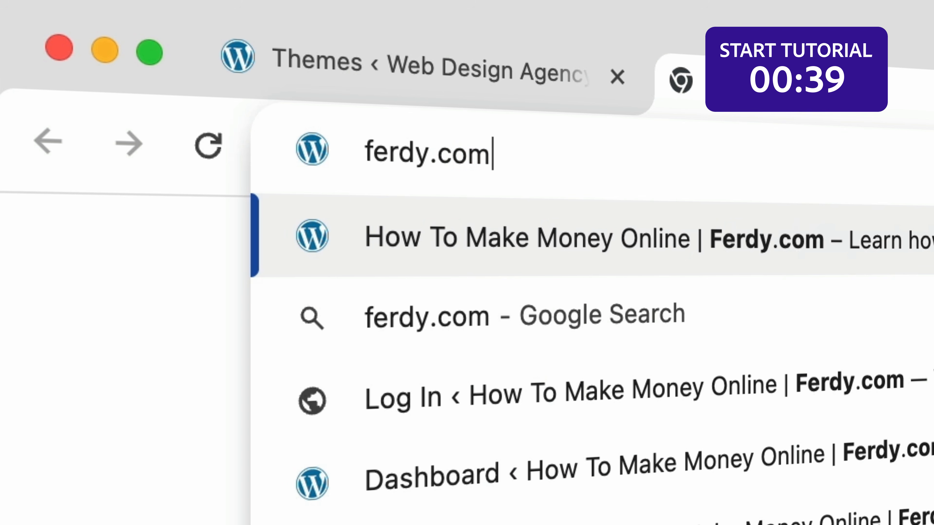
text(/elementor)
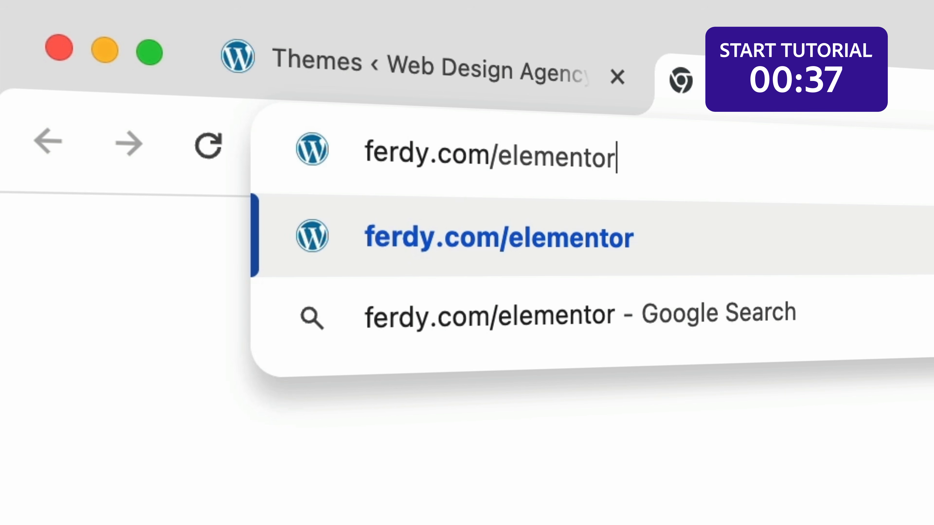
key(Return)
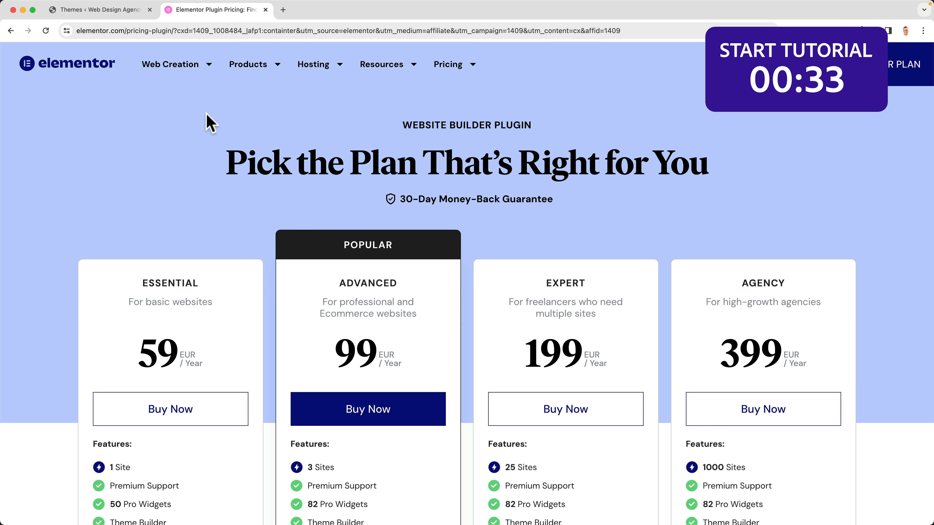
Compare the features of the Essential and Advanced plans, including Popup Builder, Custom Code & CSS and Ecommerce Features.
scroll(277, 156, down, 4)
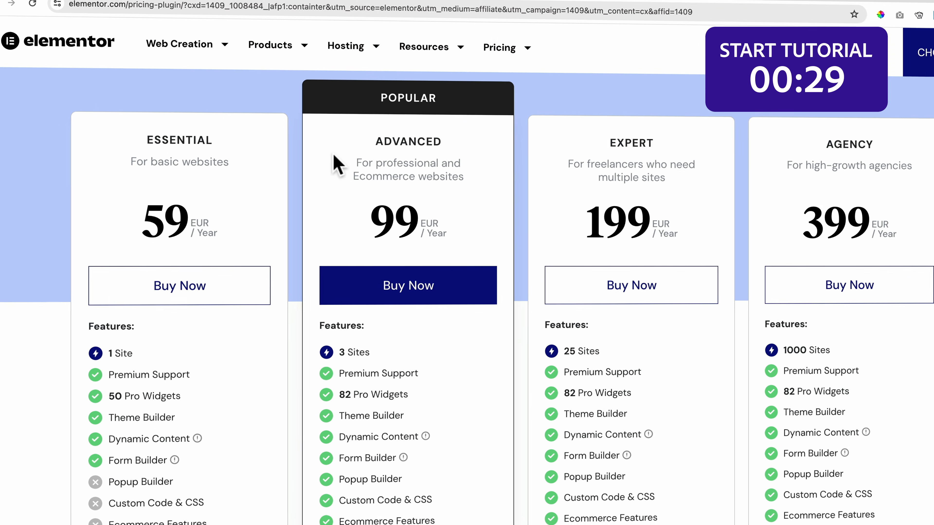
scroll(342, 165, down, 2)
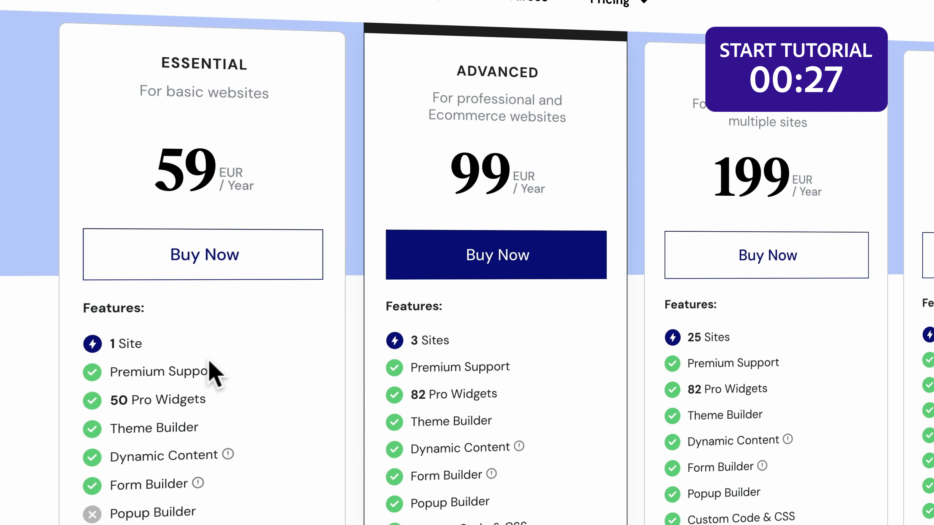
drag(181, 390, 215, 391)
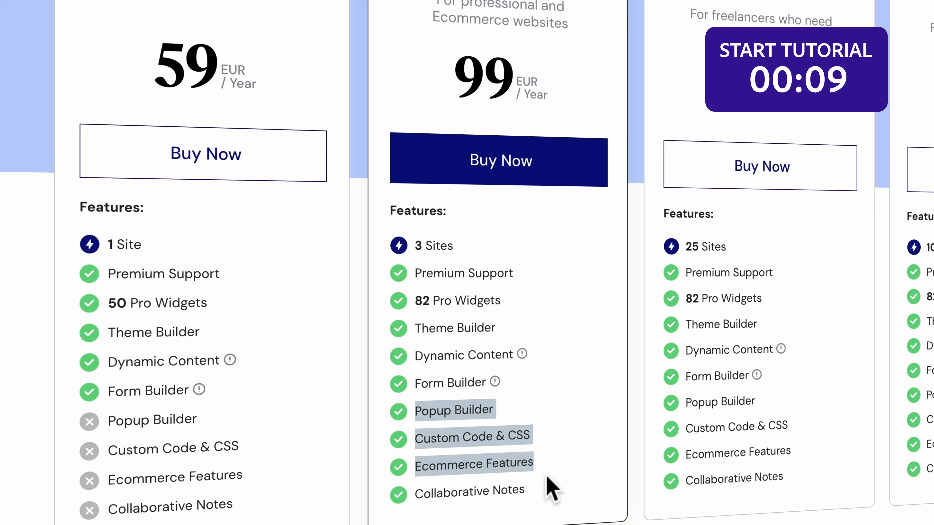
drag(546, 476, 547, 478)
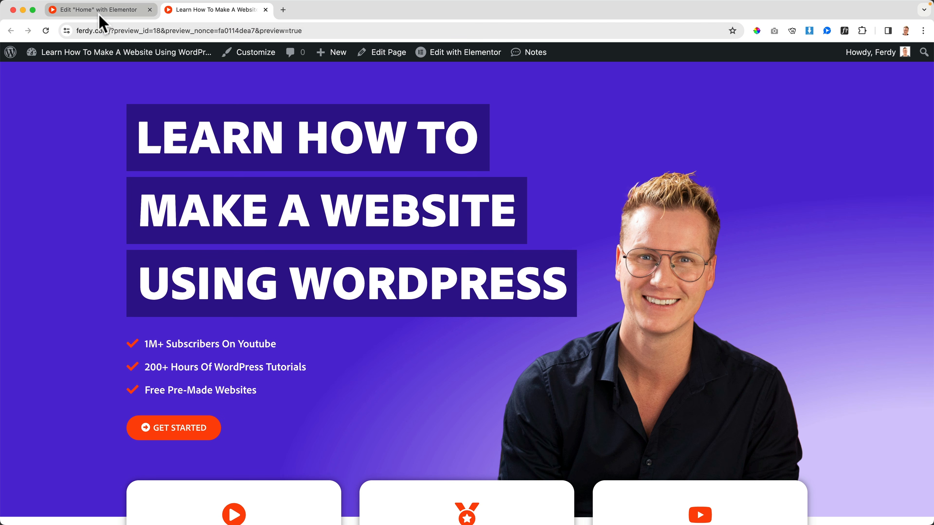
Switch from the WordPress dashboard to the Home page's Elementor editor and open the Theme Builder.
mouse_move(100, 52)
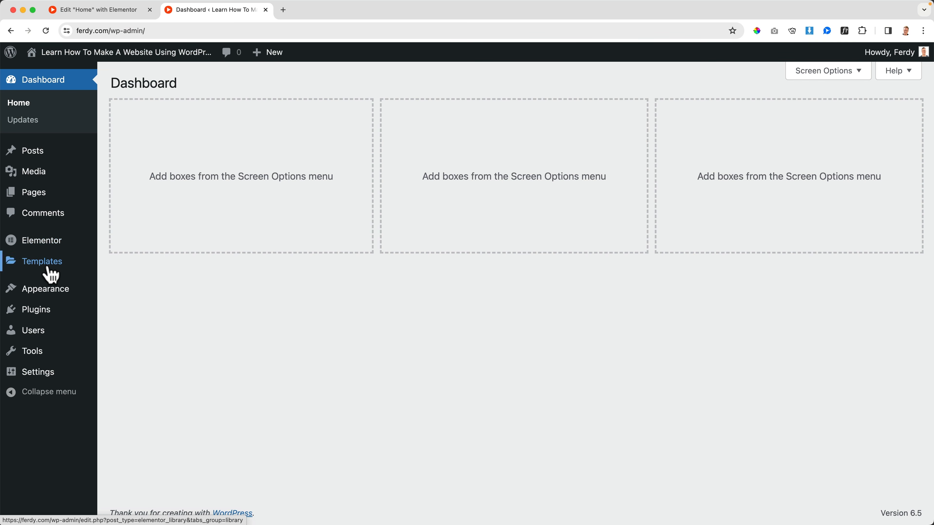
mouse_move(52, 275)
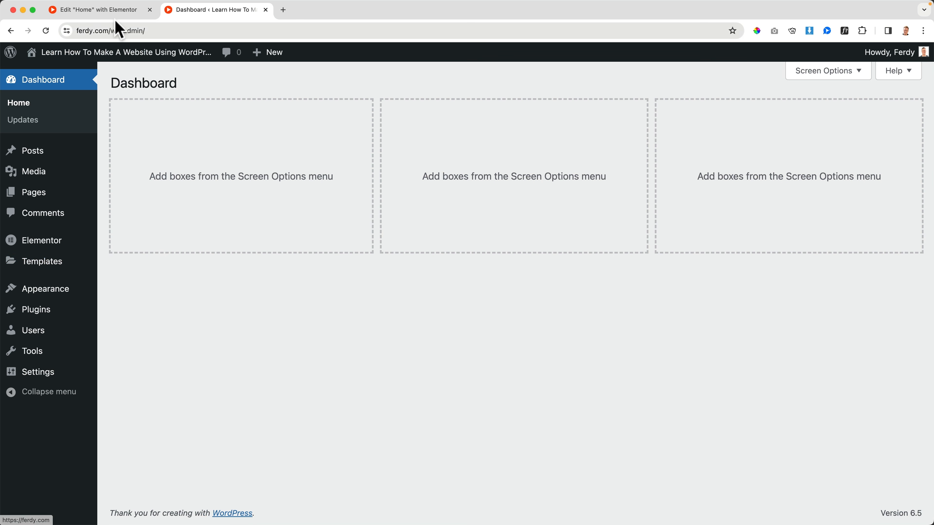
click(113, 12)
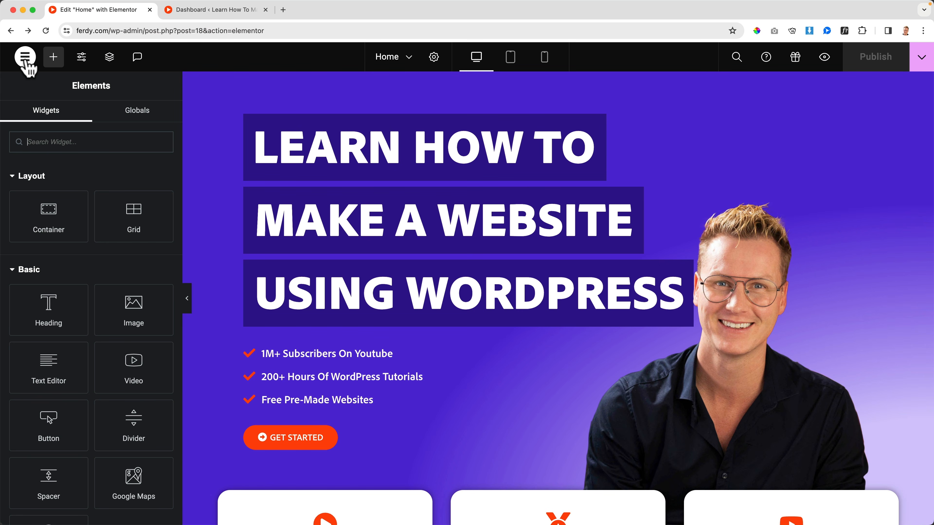
click(29, 60)
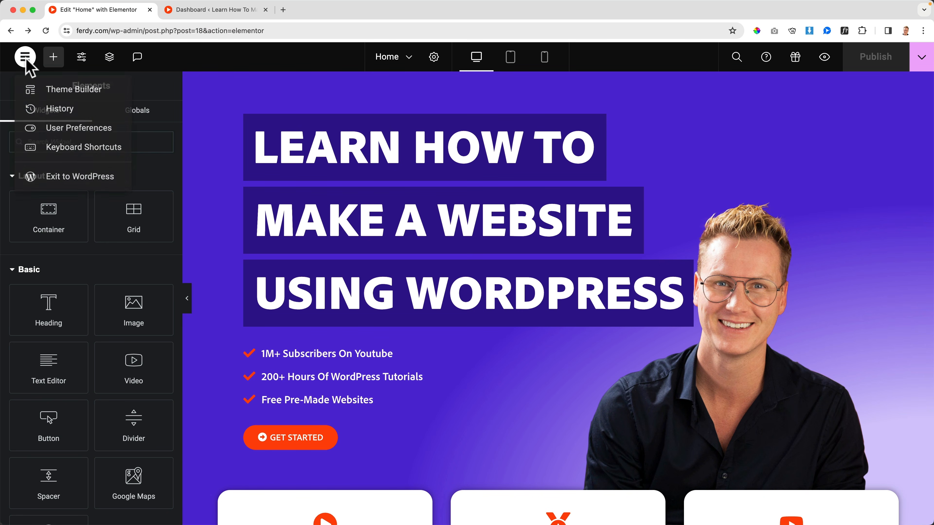
click(78, 96)
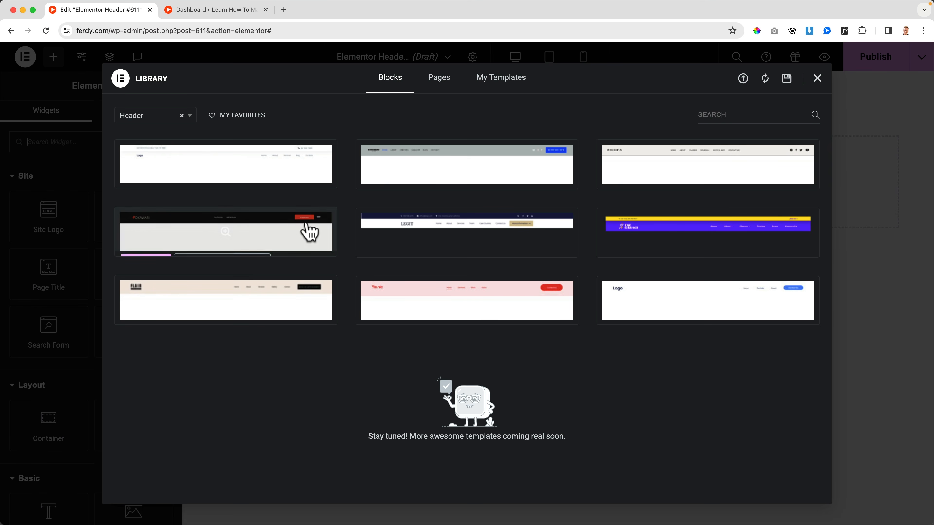
Dismiss the header block library without inserting a block and title the new header template "Homepage Header".
mouse_move(664, 163)
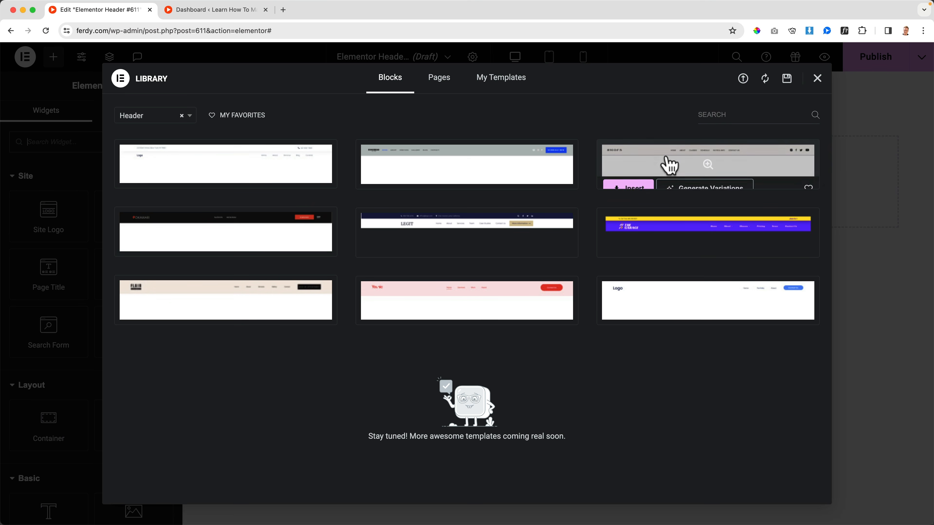
click(817, 78)
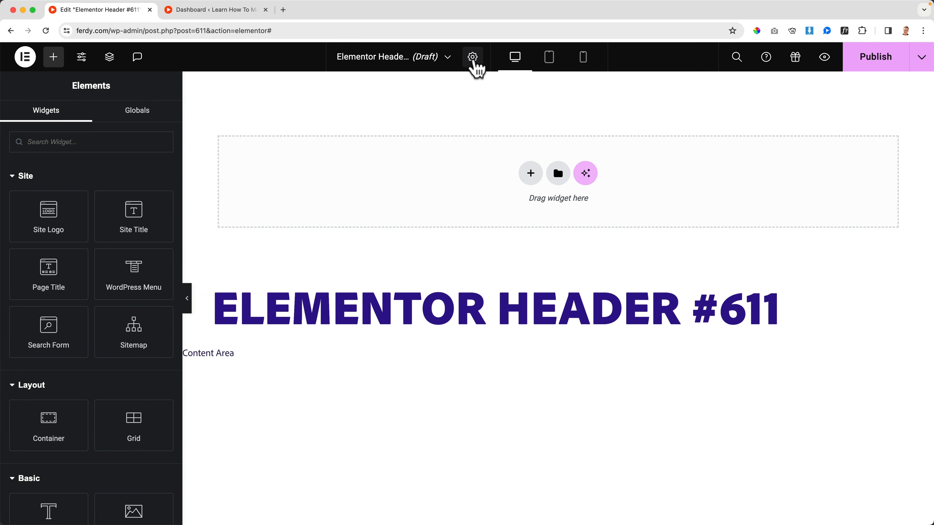
click(473, 58)
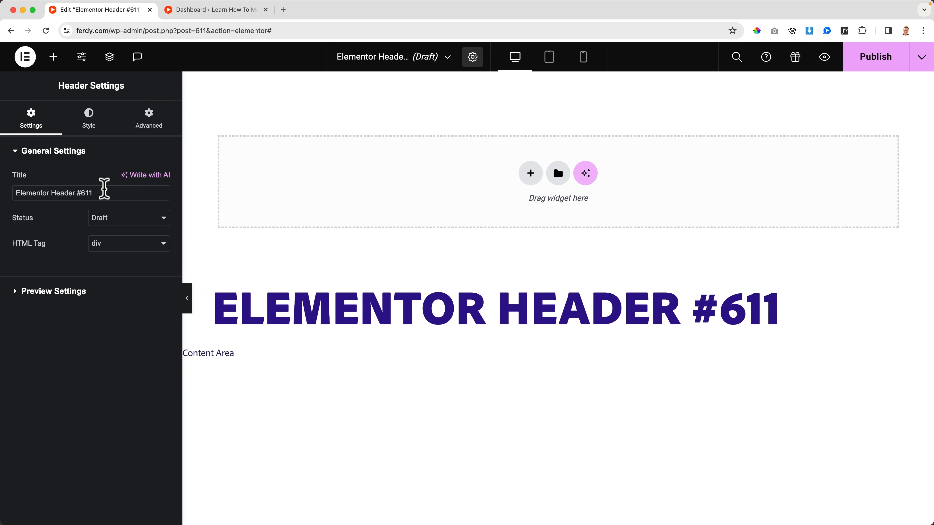
drag(104, 192, 14, 191)
text(H)
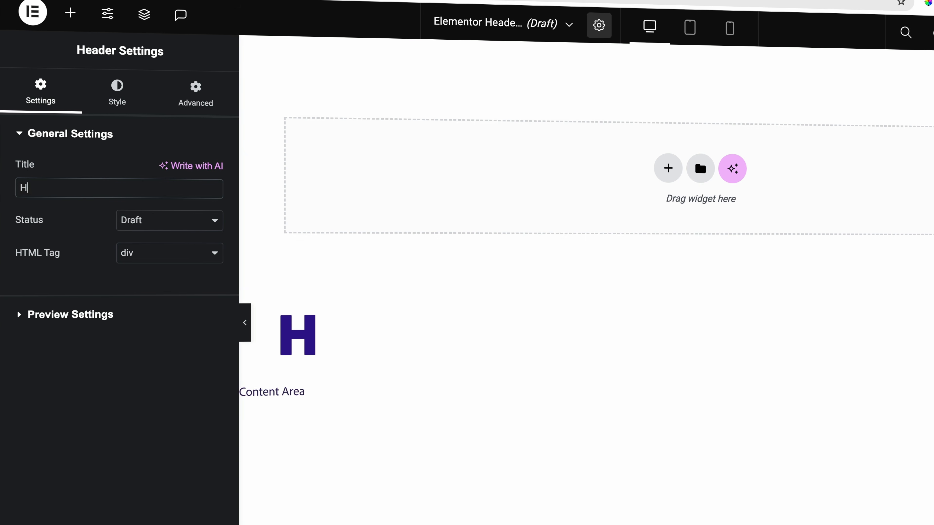
text(omepage Header)
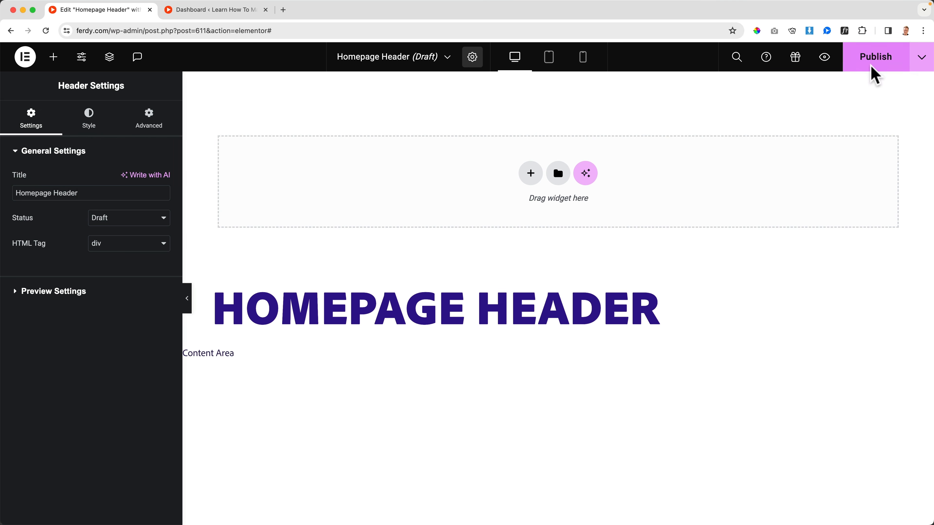
Publish the header template with the display condition Include, Singular, Front Page.
click(876, 59)
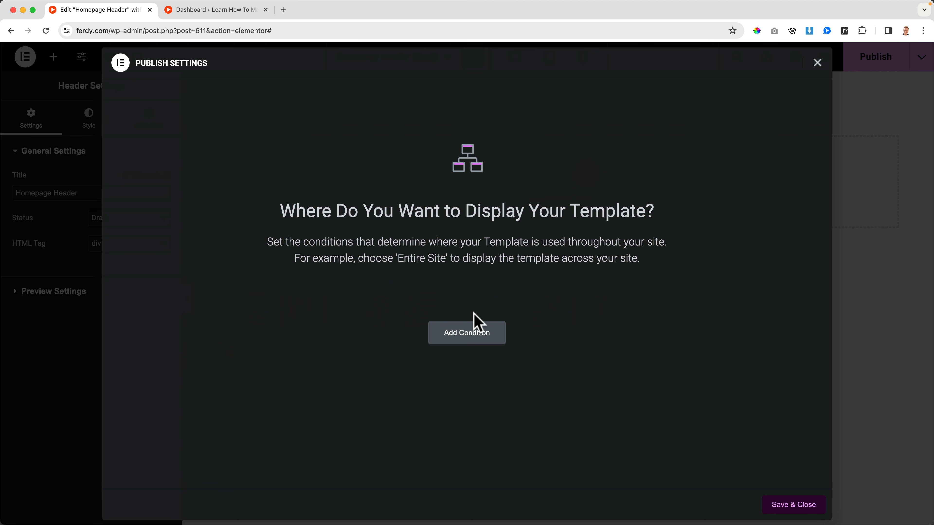
click(468, 340)
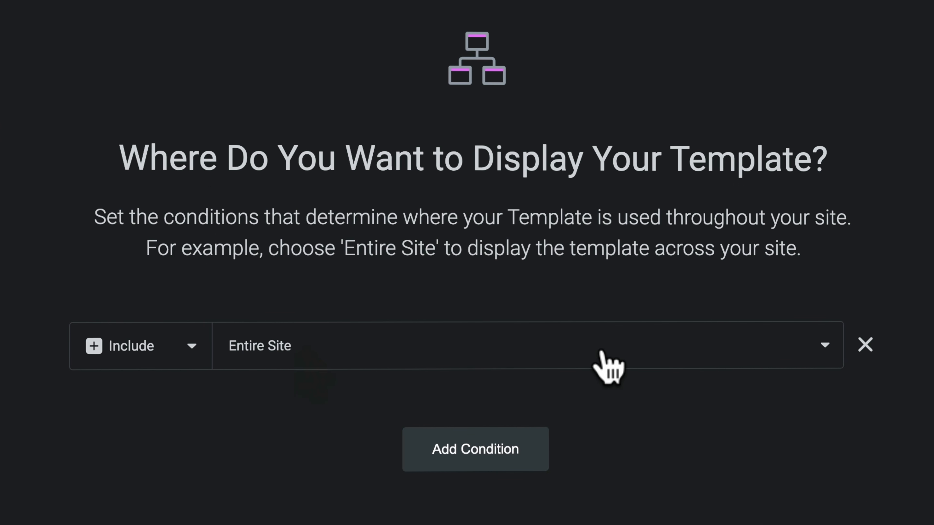
click(611, 363)
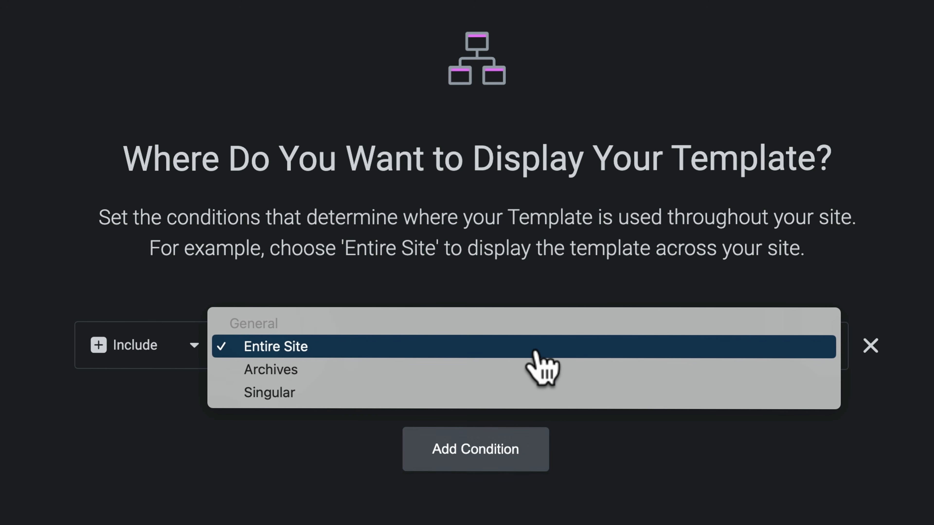
click(292, 392)
click(561, 355)
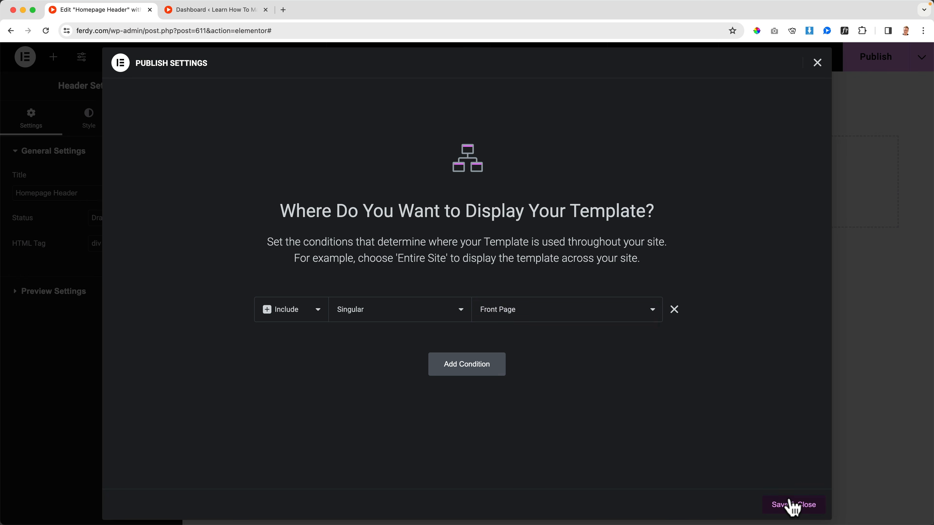
click(793, 506)
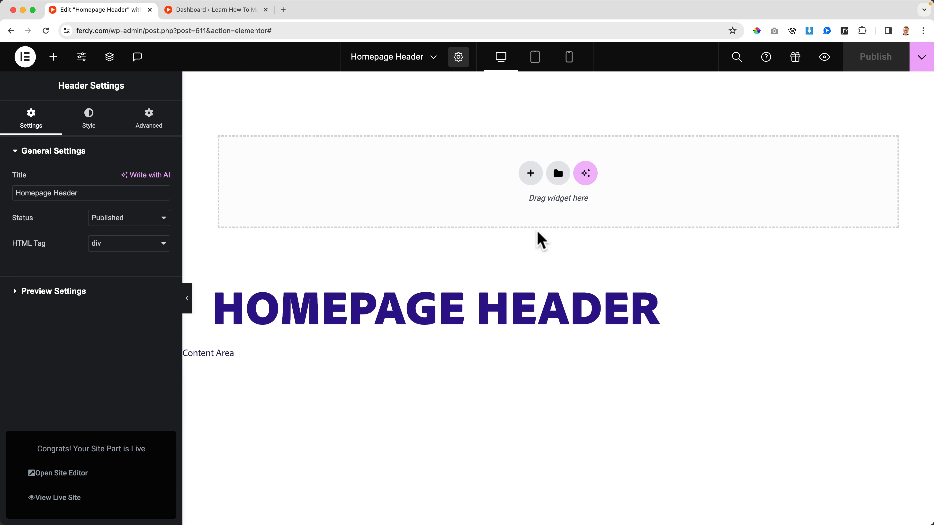
Add a Flexbox container with the horizontal row structure to the empty header.
click(531, 180)
click(522, 212)
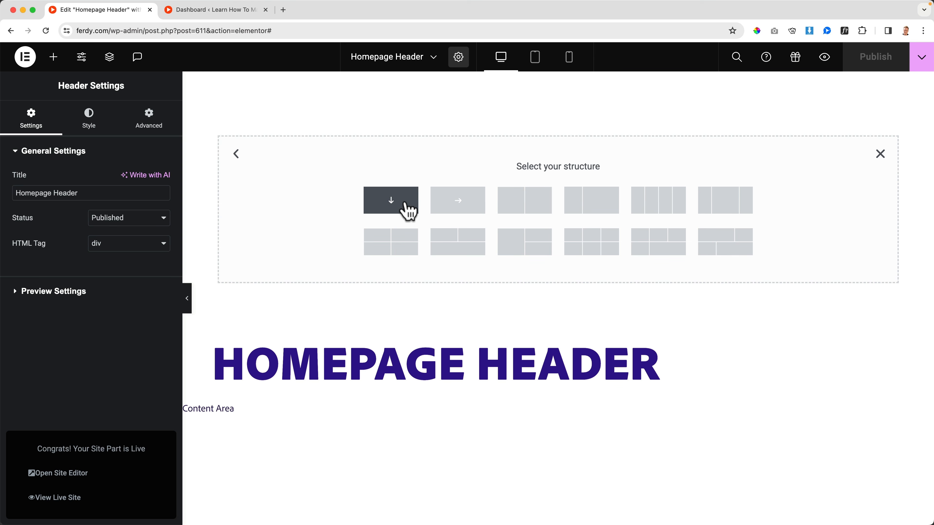
click(461, 209)
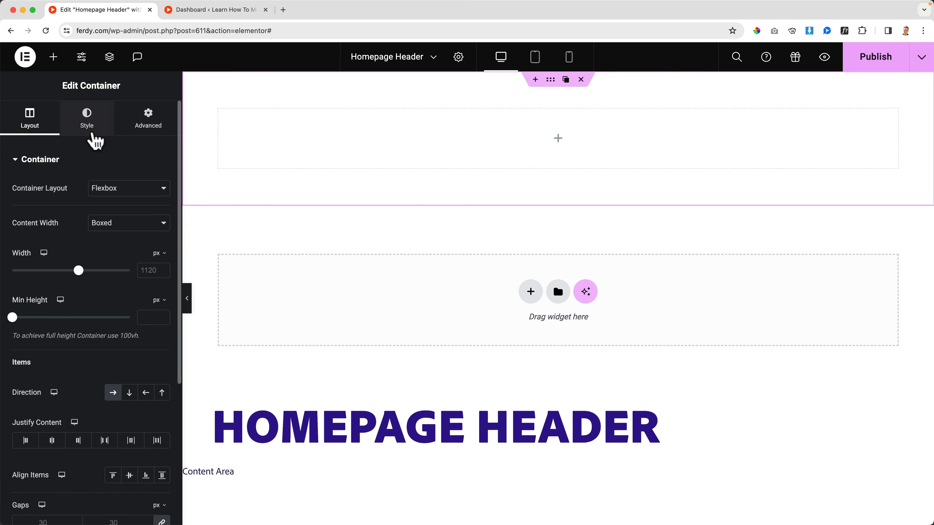
Give the header container a classic background in the dark purple-blue global color.
click(89, 129)
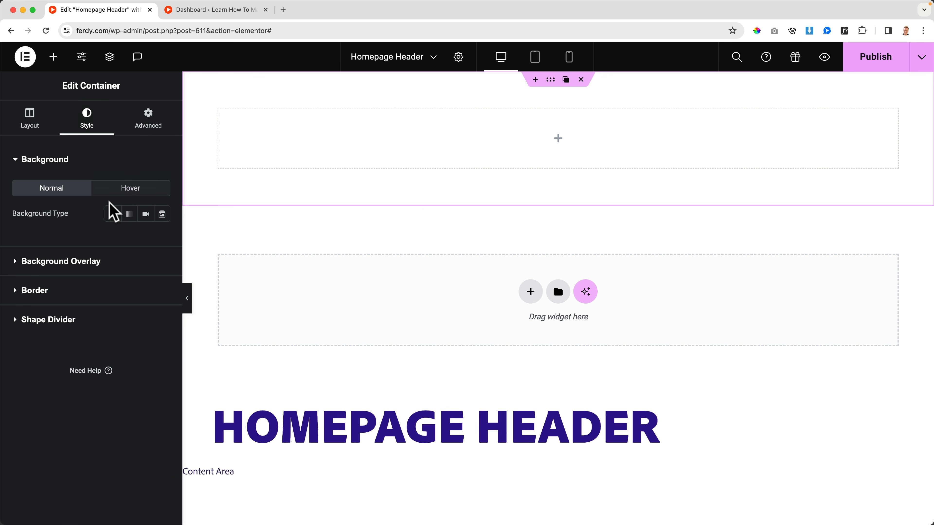
click(113, 214)
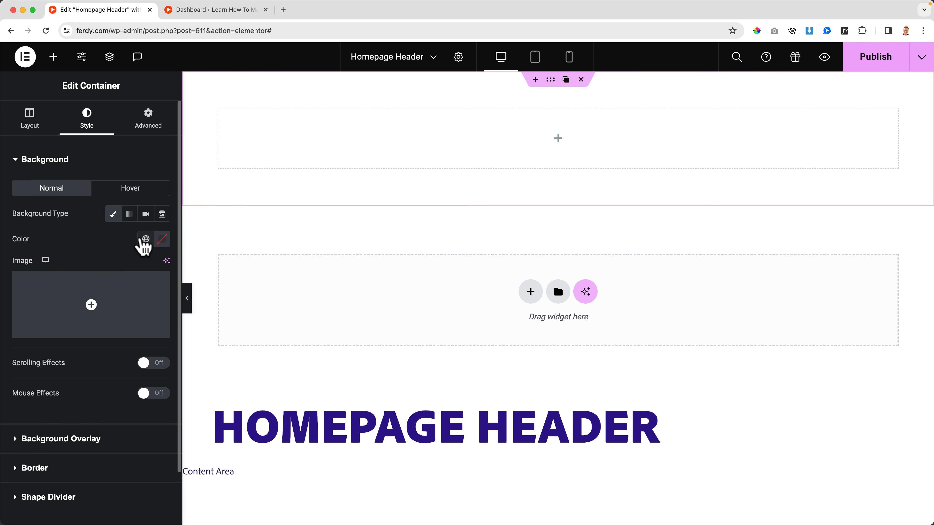
click(145, 241)
click(84, 322)
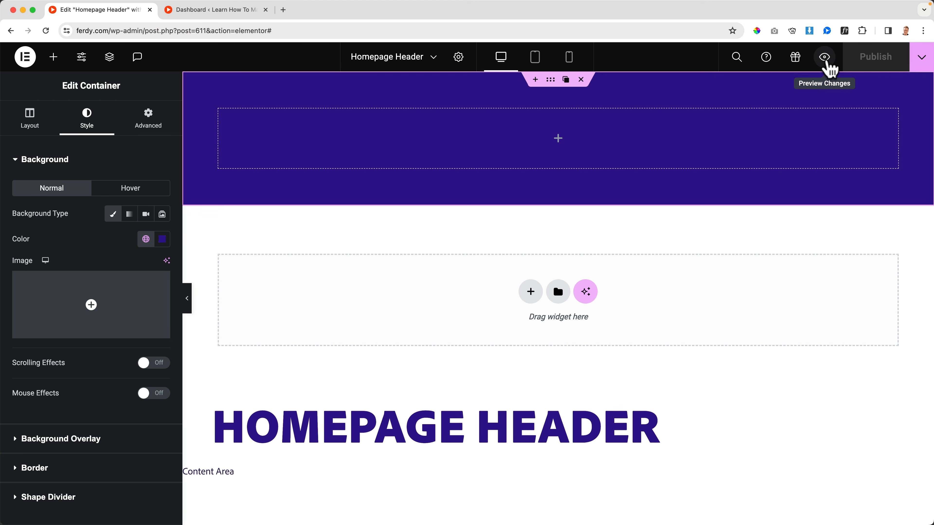
Preview the header template and open the site's homepage at ferdy.com to check whether the header appears there.
click(824, 57)
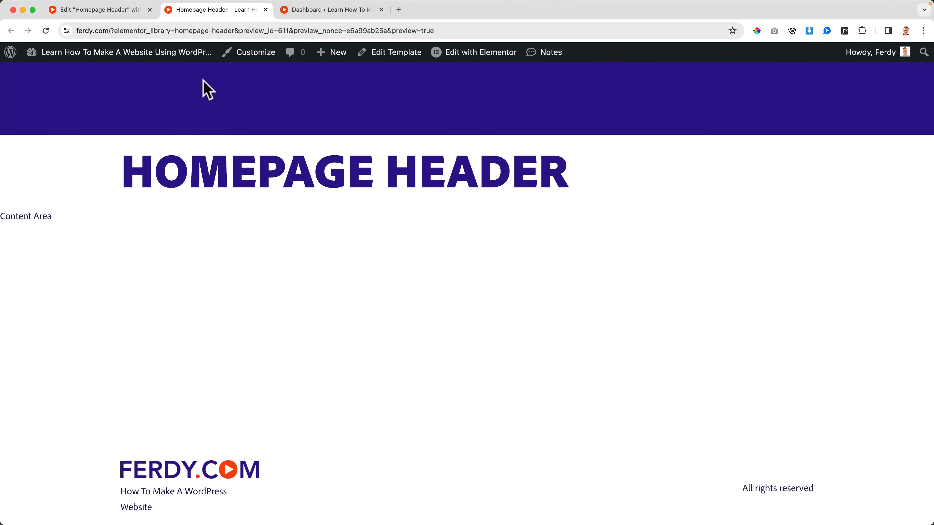
click(149, 31)
click(168, 30)
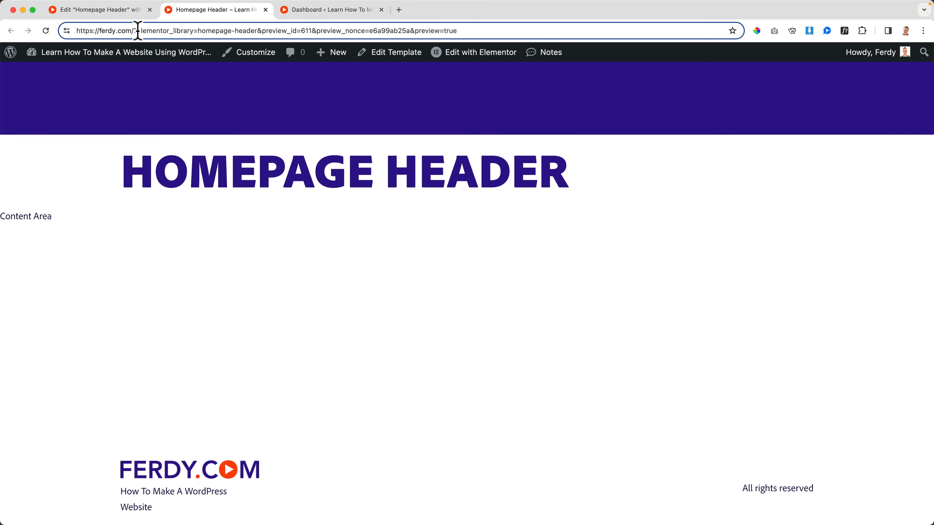
drag(133, 31, 166, 62)
key(BackSpace)
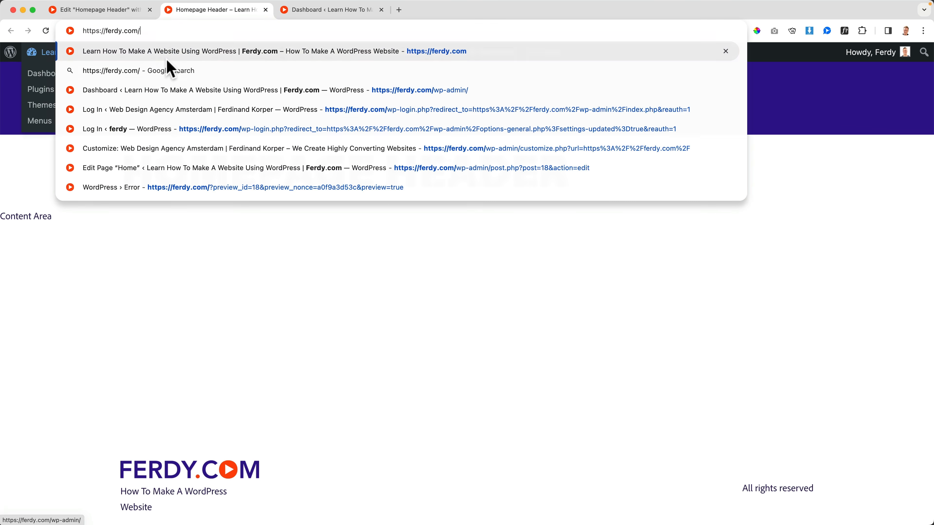
key(Return)
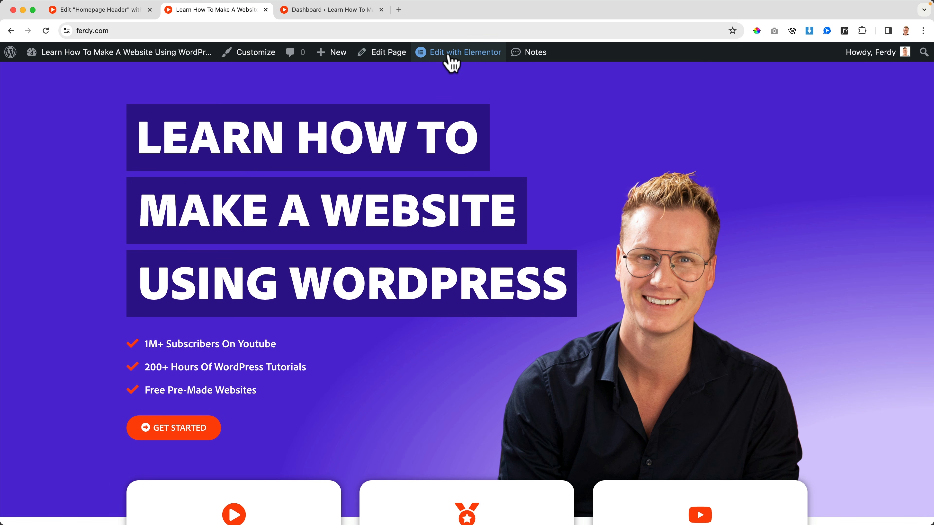
Edit the Home page with Elementor, set its page layout to Elementor Full Width and publish the change.
mouse_move(456, 53)
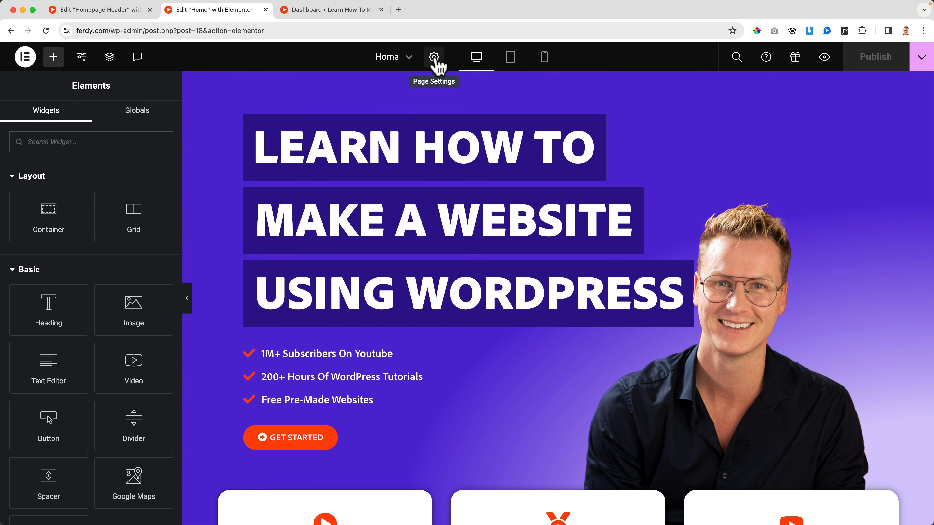
click(435, 60)
scroll(108, 248, down, 3)
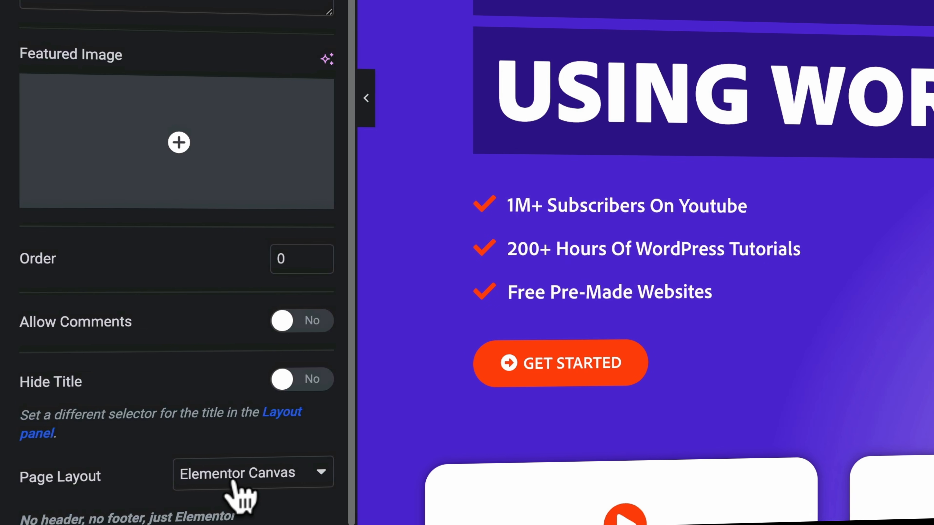
click(180, 484)
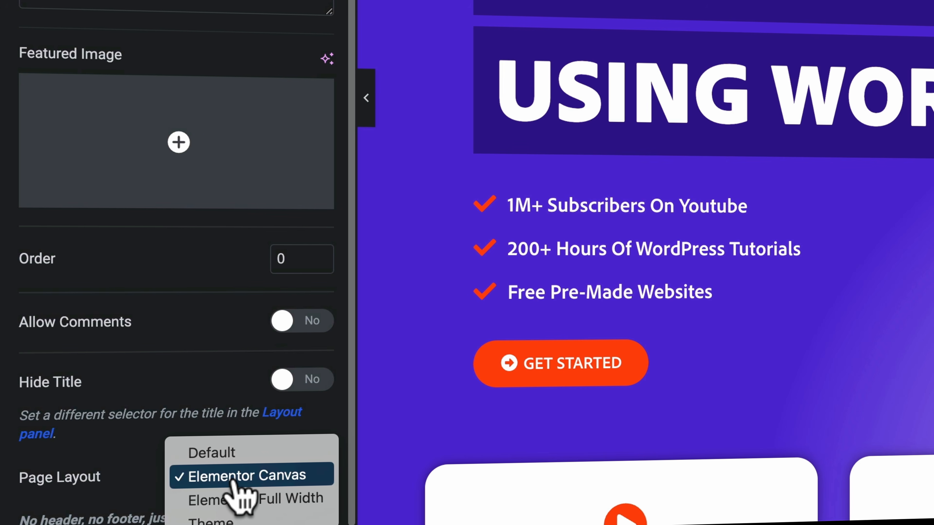
click(244, 501)
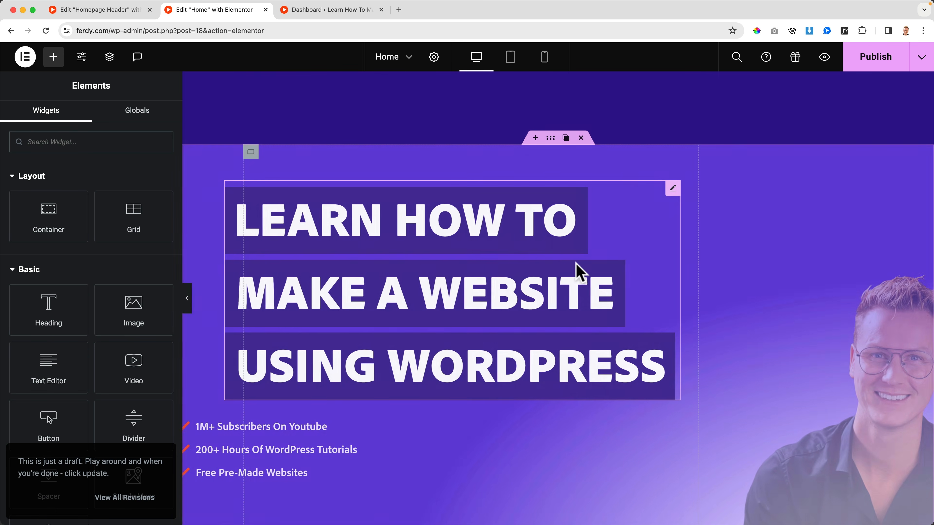
scroll(580, 272, down, 15)
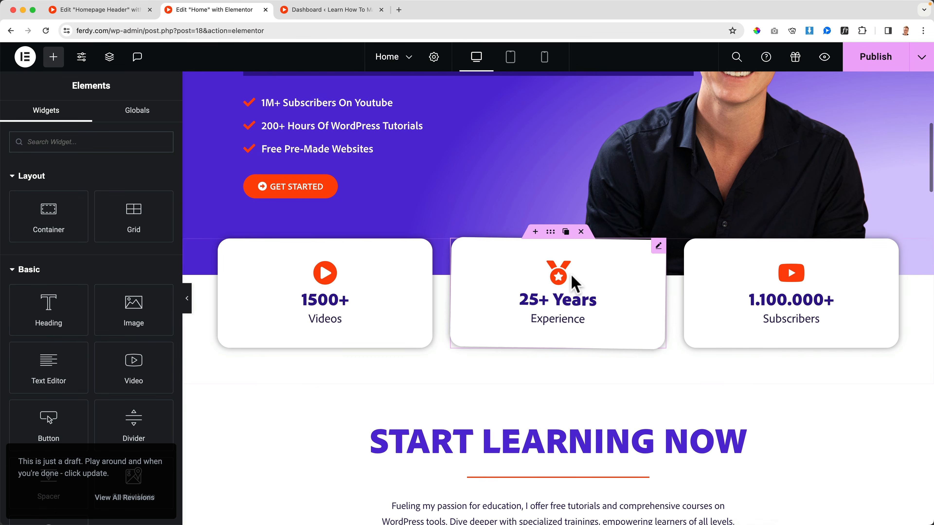
scroll(572, 295, down, 10)
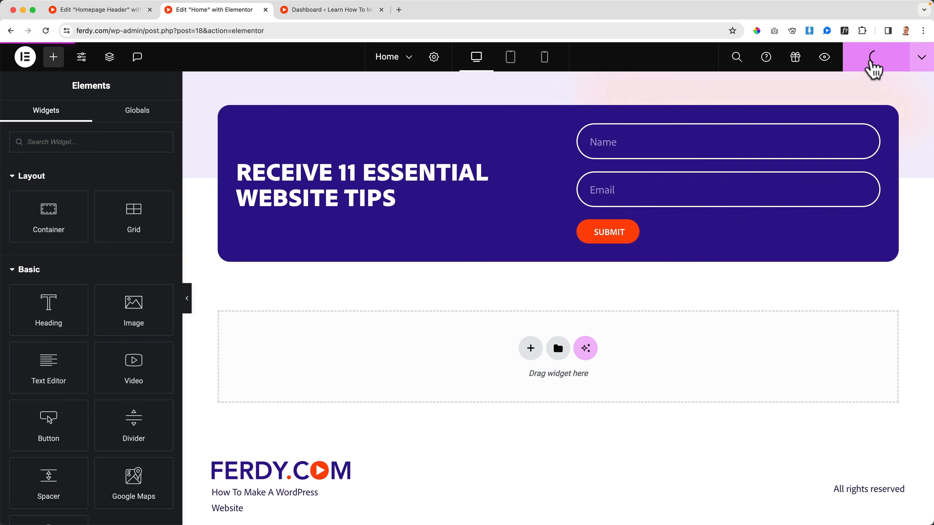
click(869, 62)
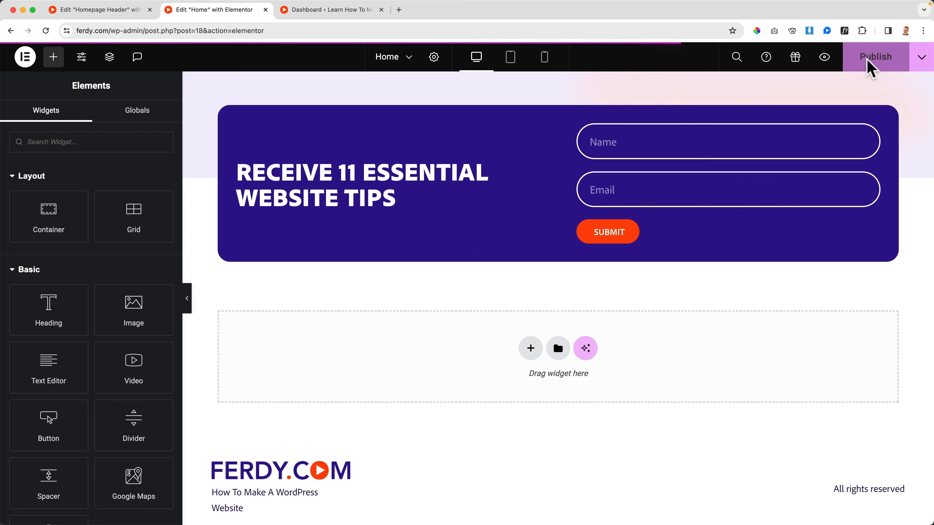
Close the Home editor and dashboard tabs and check the header on the live homepage at ferdy.com.
click(266, 10)
click(266, 10)
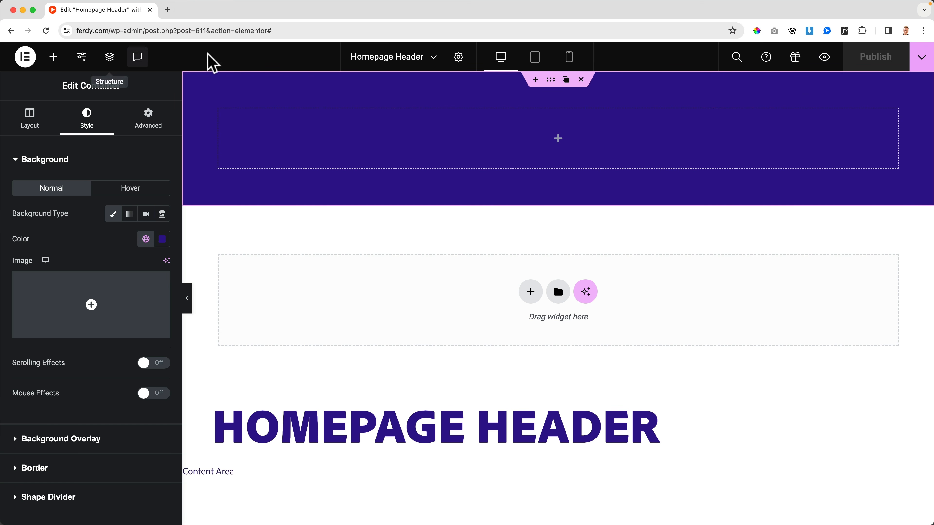
click(825, 58)
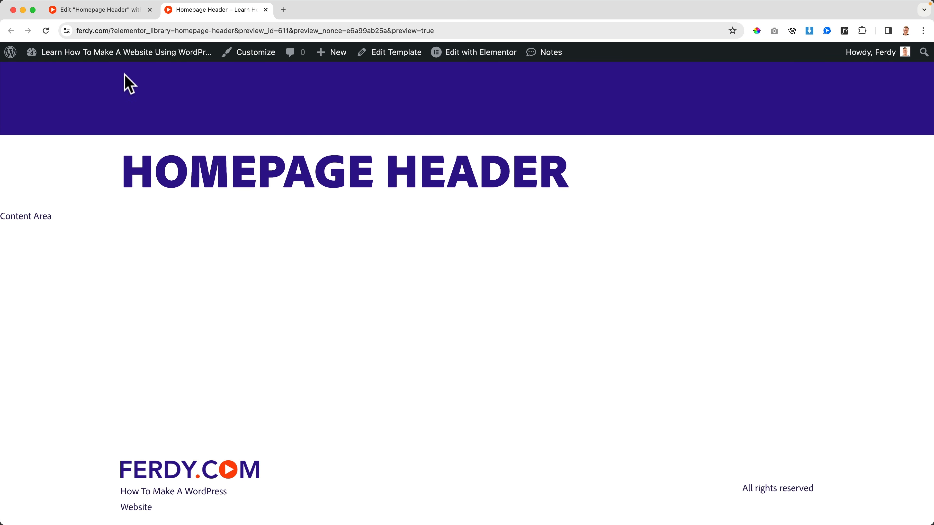
click(132, 30)
key(super+a)
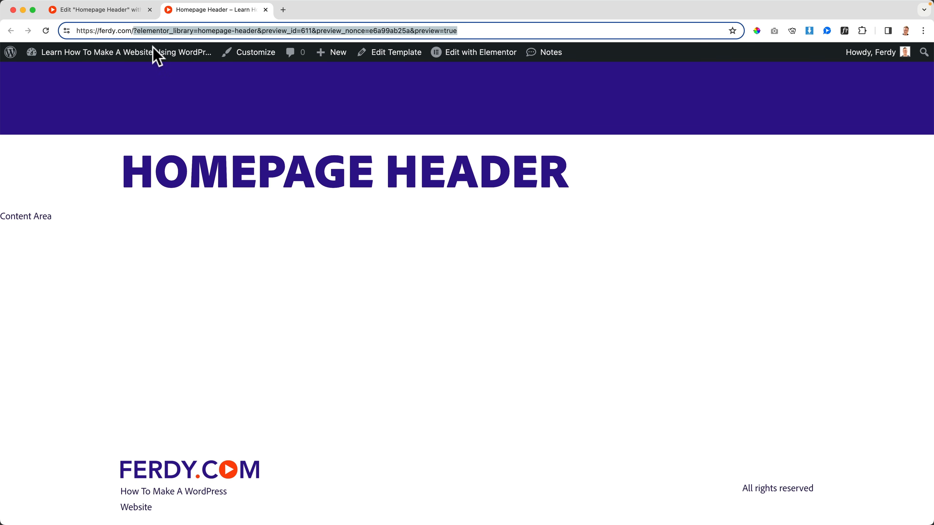
text(ferdy.com)
key(Return)
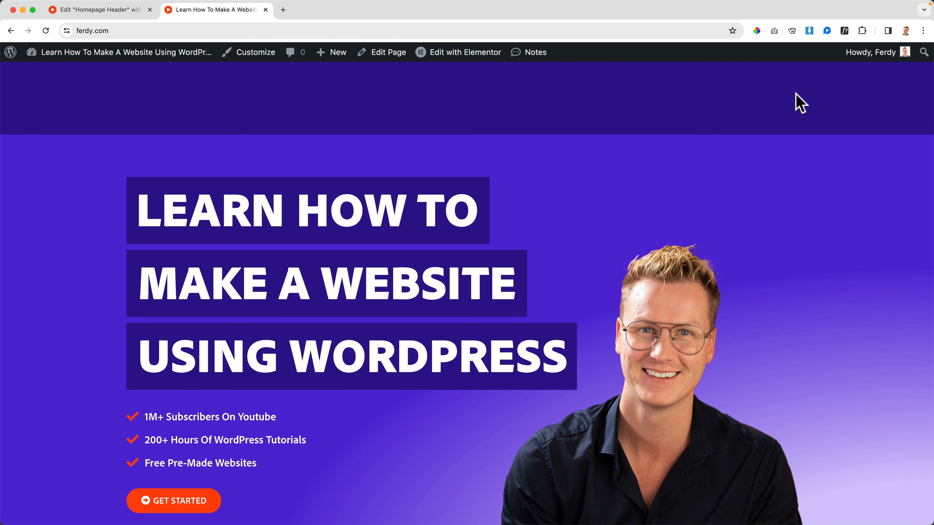
Return to the Homepage Header editor and place an Image widget in the purple header container.
click(118, 10)
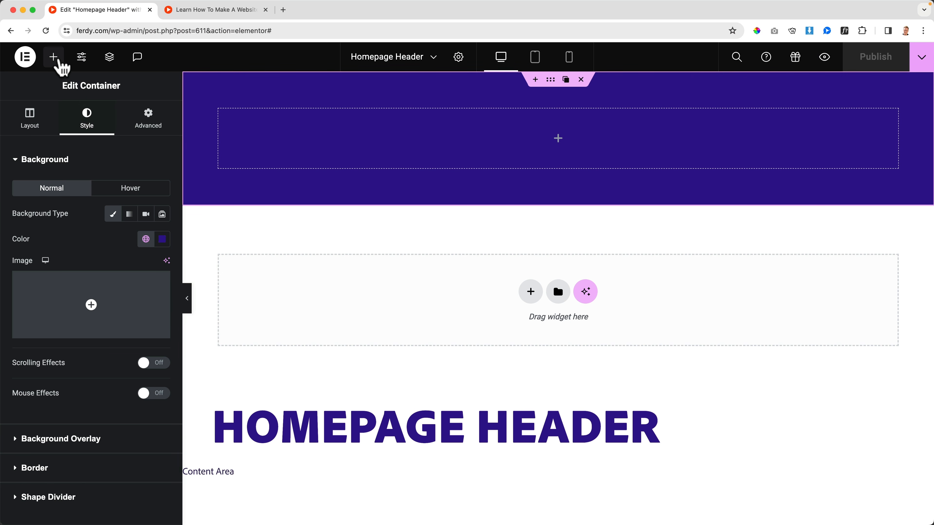
click(55, 60)
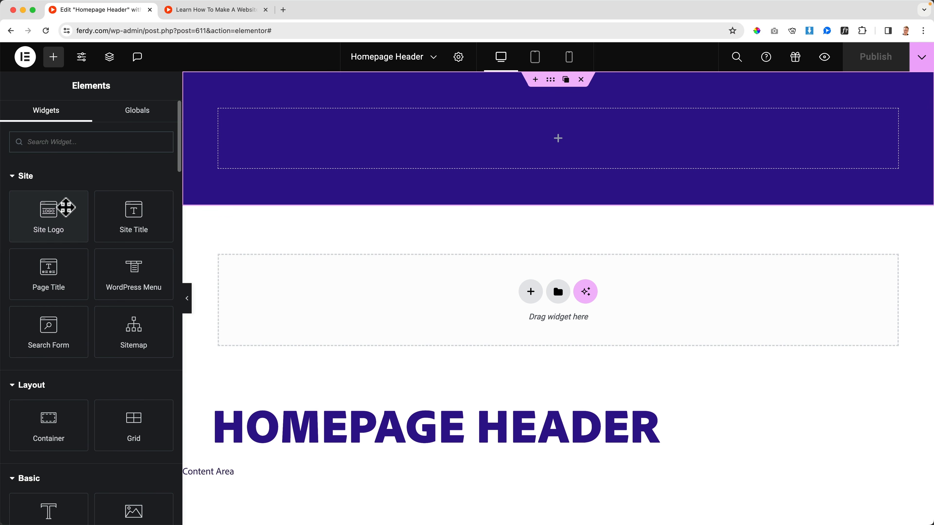
text(image)
drag(49, 188, 276, 148)
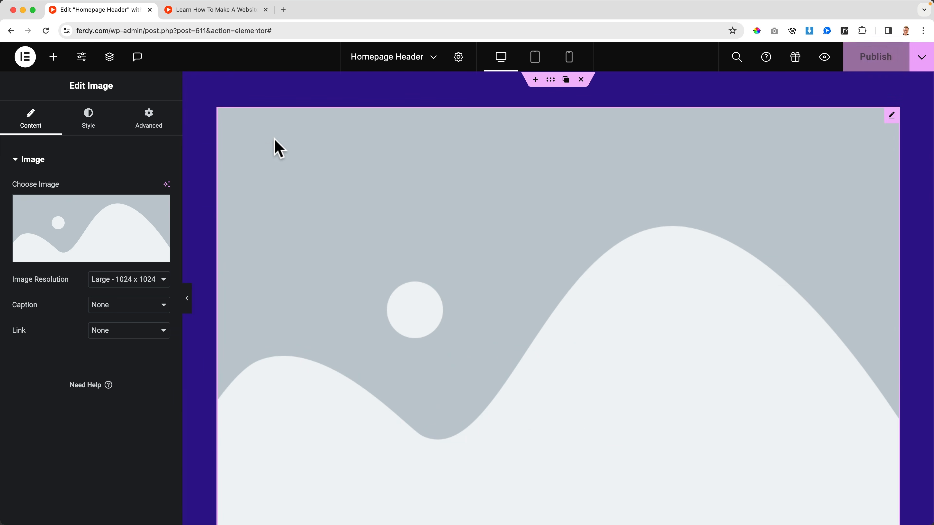
Place a WordPress Menu widget beside the image in the header container.
click(54, 57)
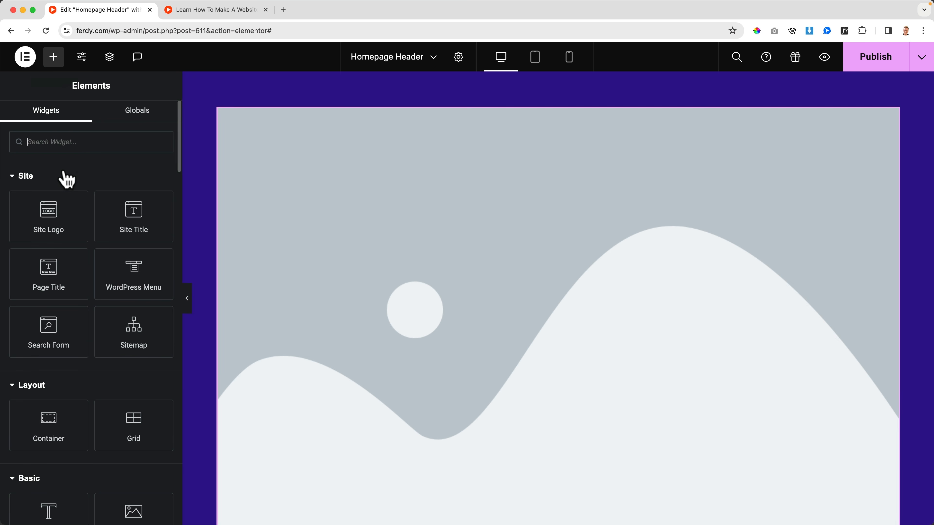
text(menu)
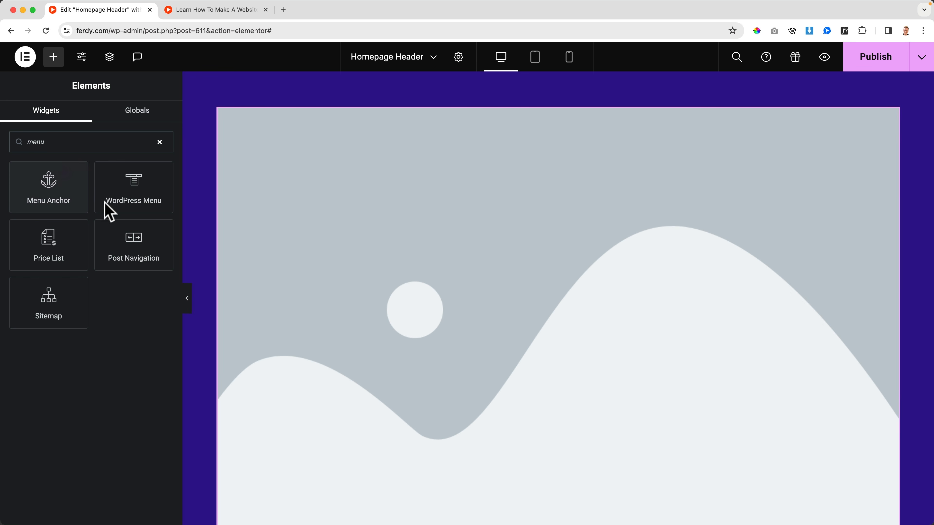
drag(132, 193, 828, 222)
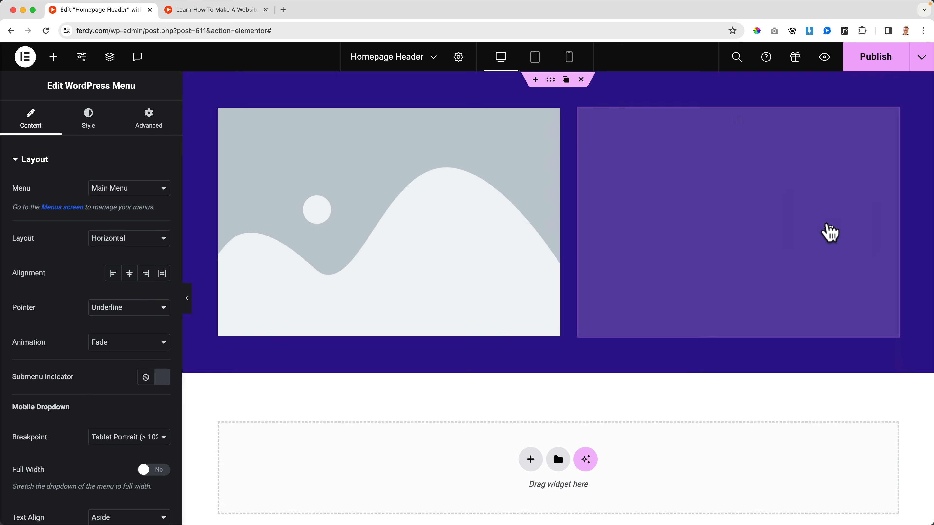
Place a Button widget after the menu at the end of the header container.
click(54, 56)
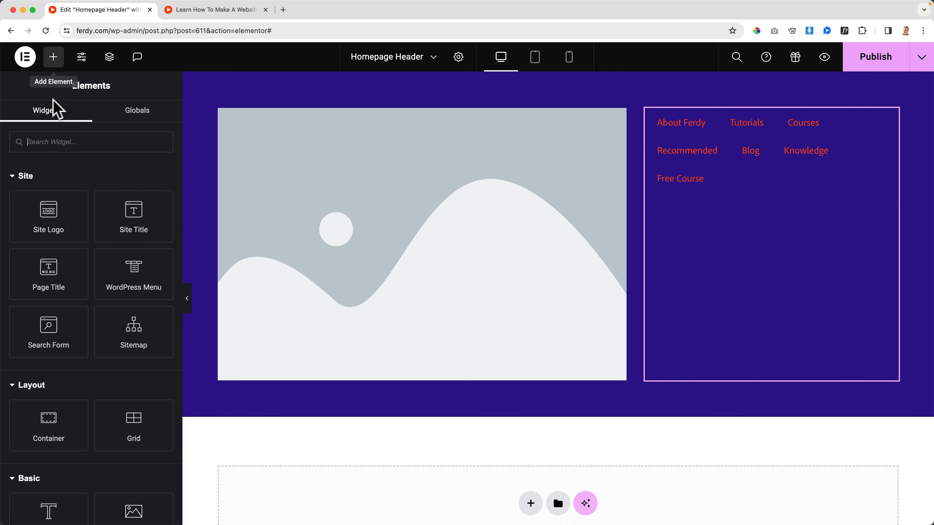
text(button)
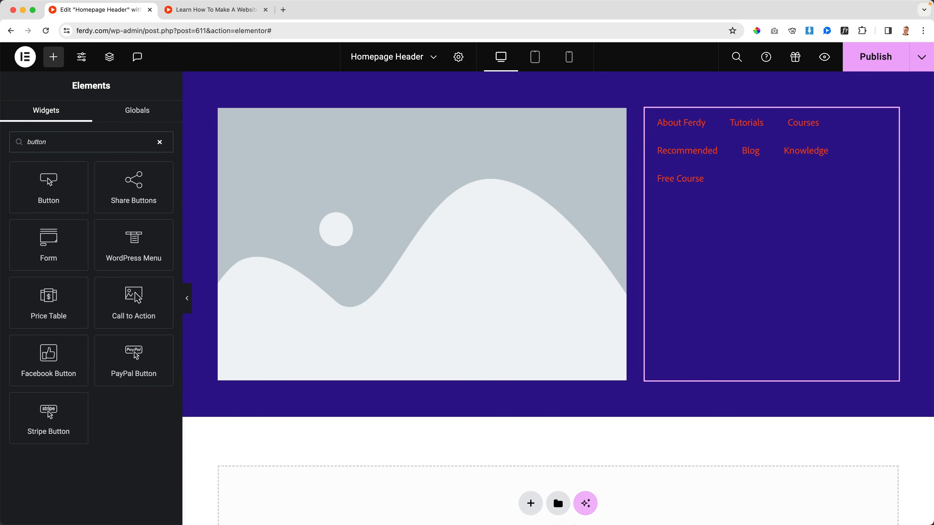
drag(46, 199, 877, 209)
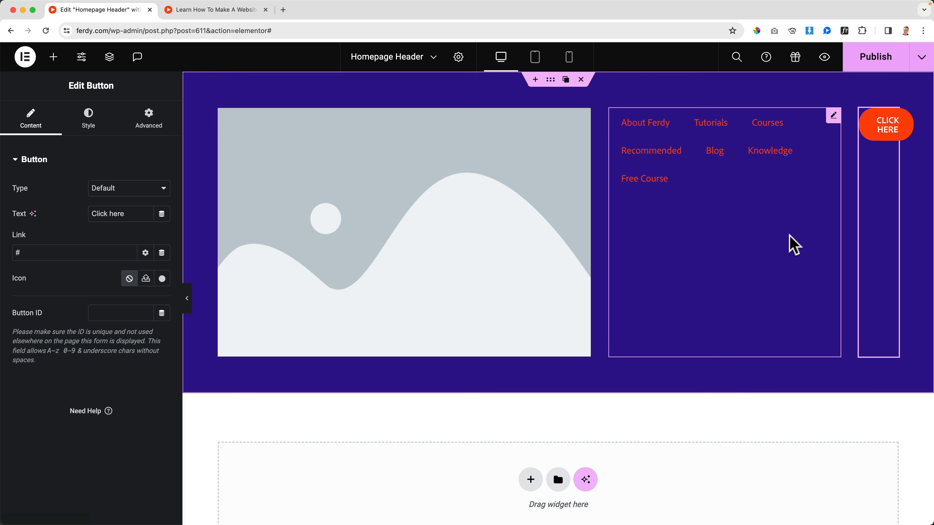
Publish the header with its image, menu and button, and check it on the front end.
click(869, 65)
click(219, 11)
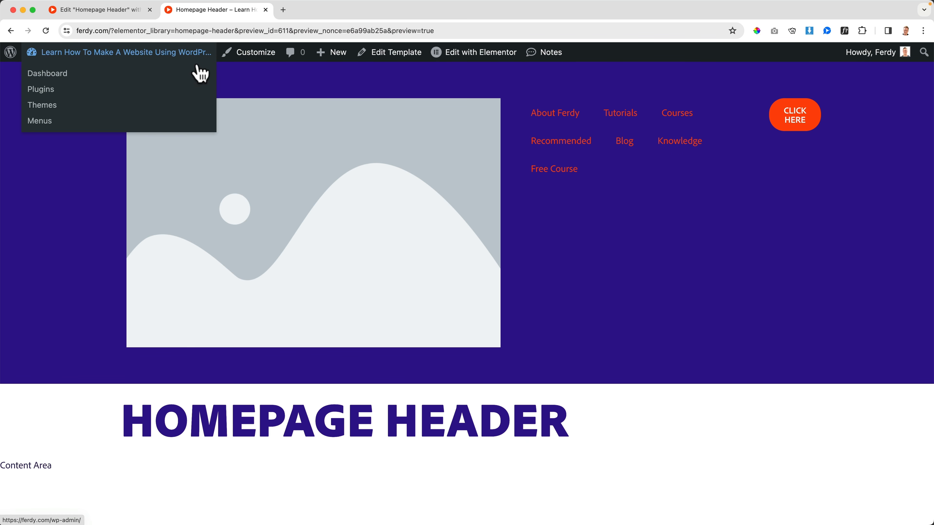
click(124, 15)
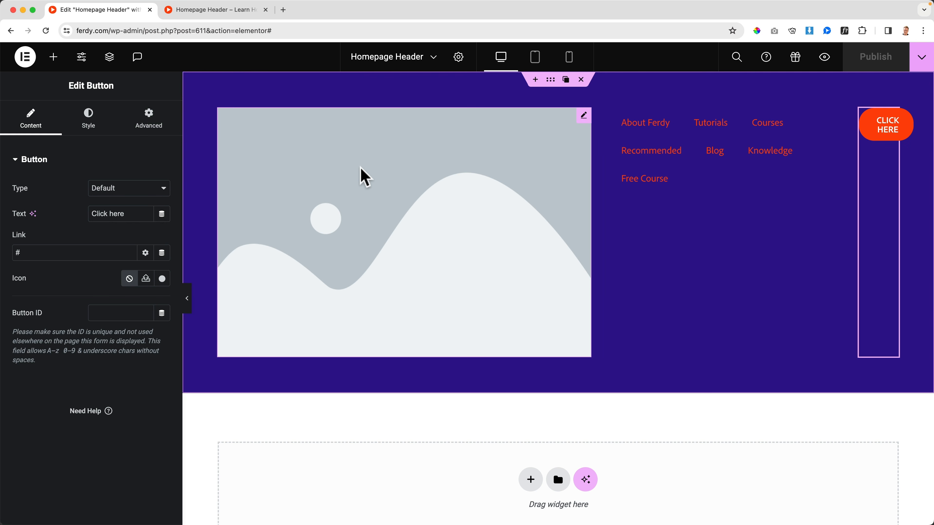
click(367, 177)
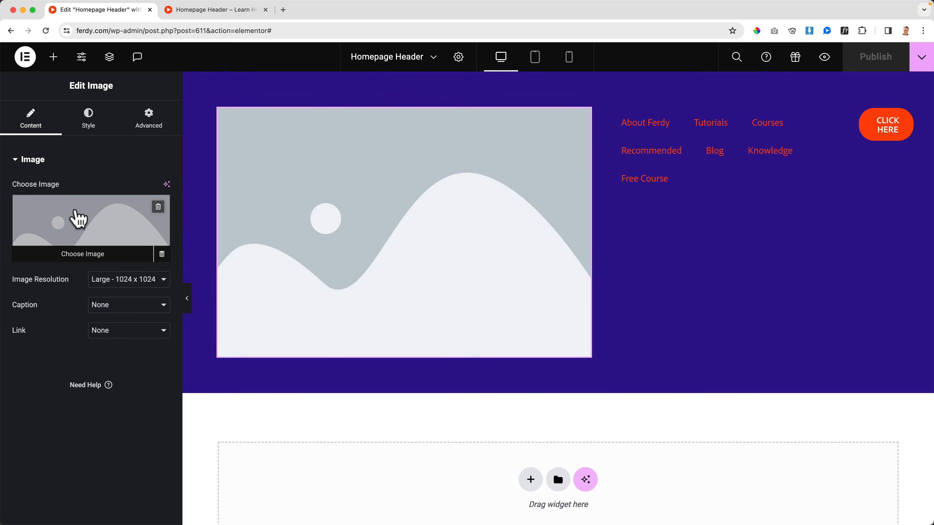
click(79, 220)
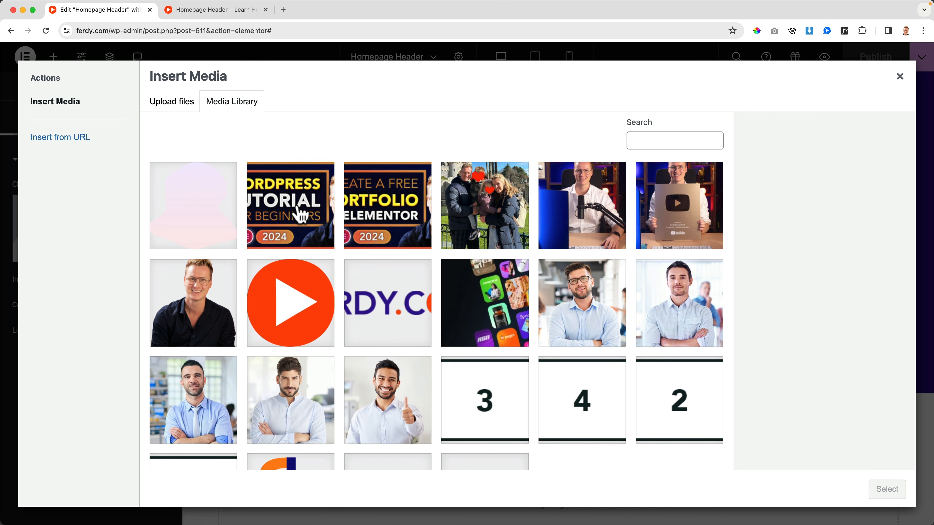
scroll(391, 290, down, 3)
click(392, 256)
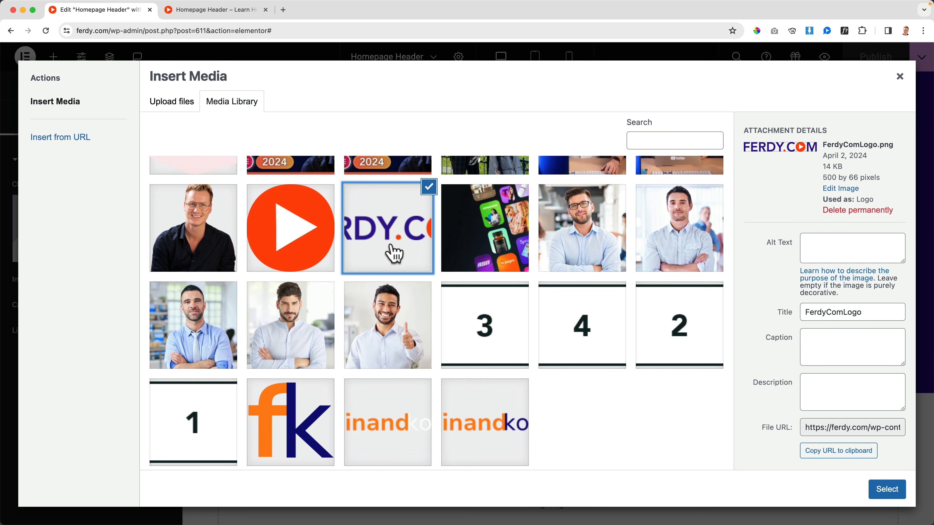
click(900, 77)
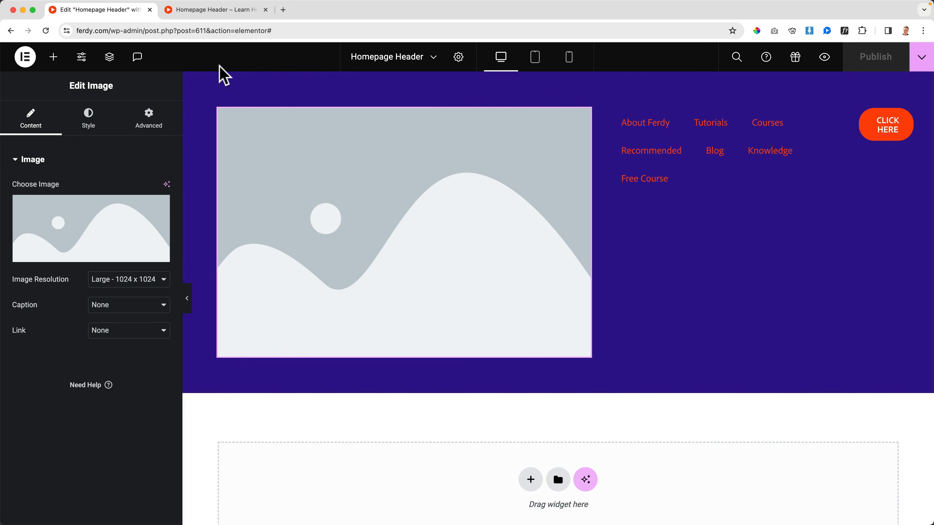
Open Elementor's Advanced settings from the WordPress dashboard and check the Enable Unfiltered File Uploads option for SVG files.
click(825, 58)
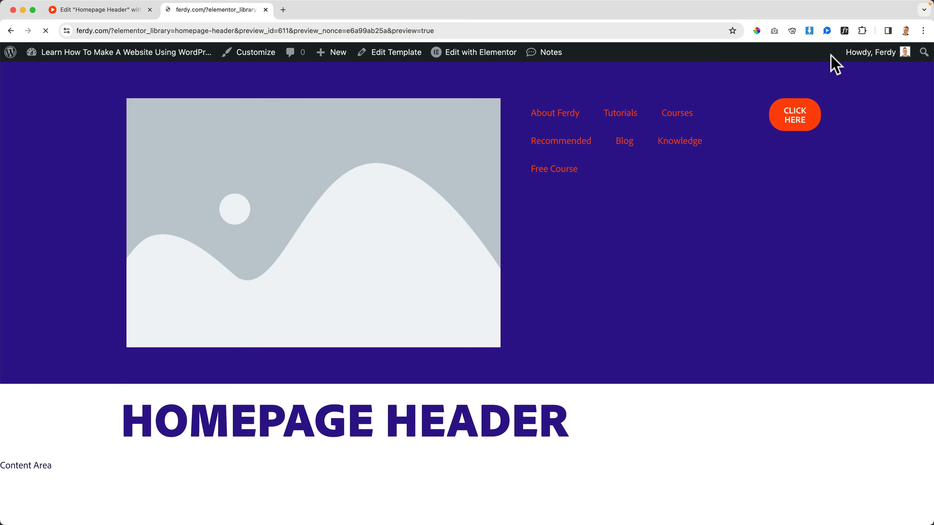
click(99, 53)
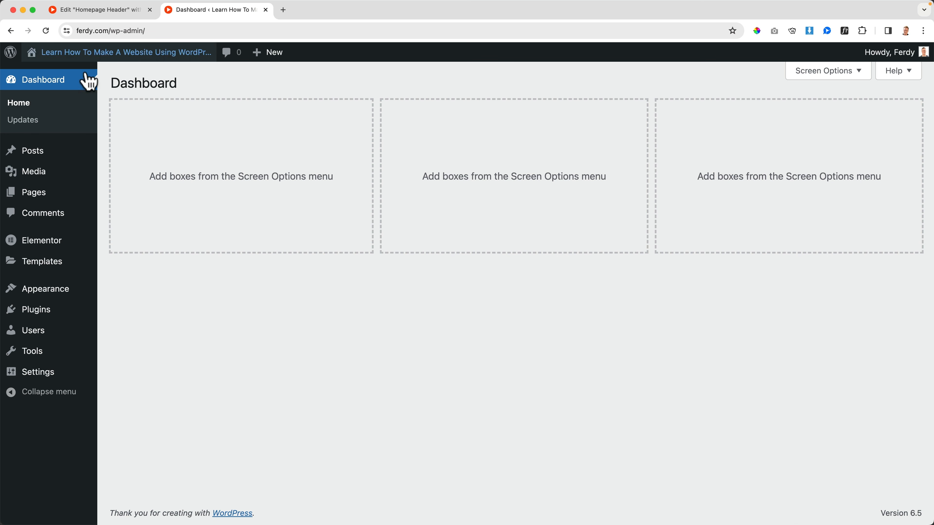
mouse_move(53, 245)
click(132, 245)
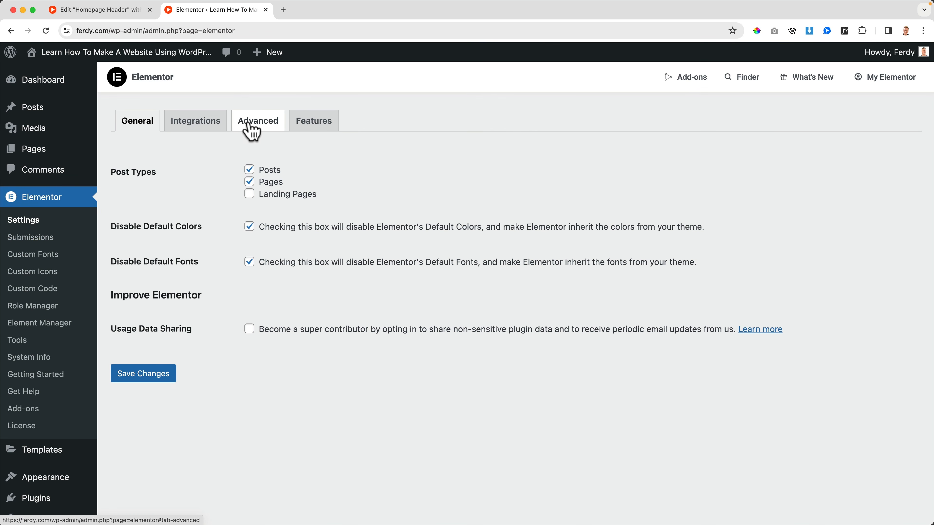
click(250, 129)
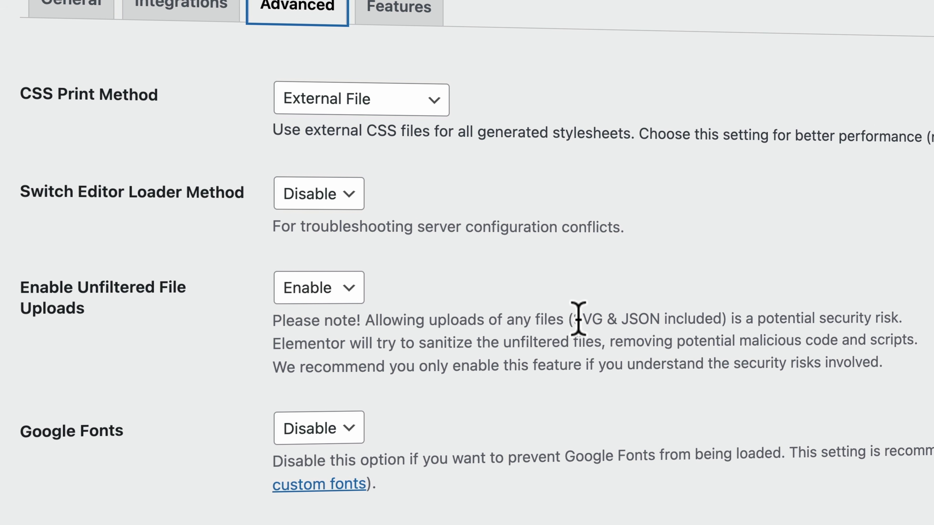
drag(577, 320, 611, 323)
click(610, 322)
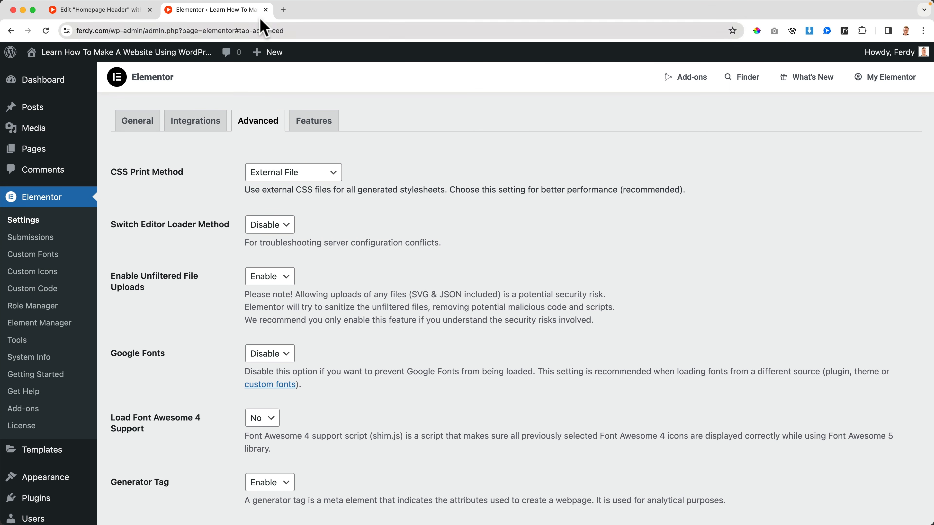
Return to the header editor and start a file upload for the header image, browsing to the Ferdy.com folder inside 000. Misc.
click(266, 9)
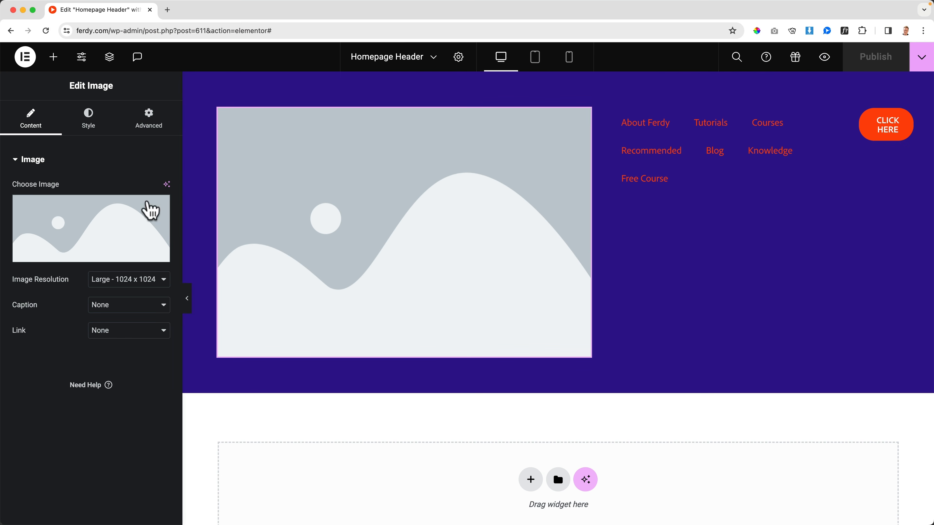
click(78, 221)
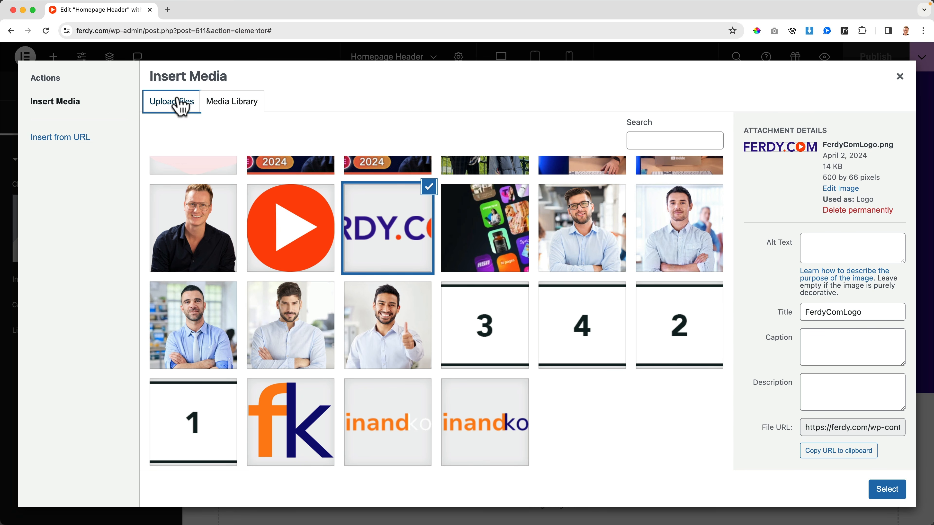
click(179, 104)
click(522, 286)
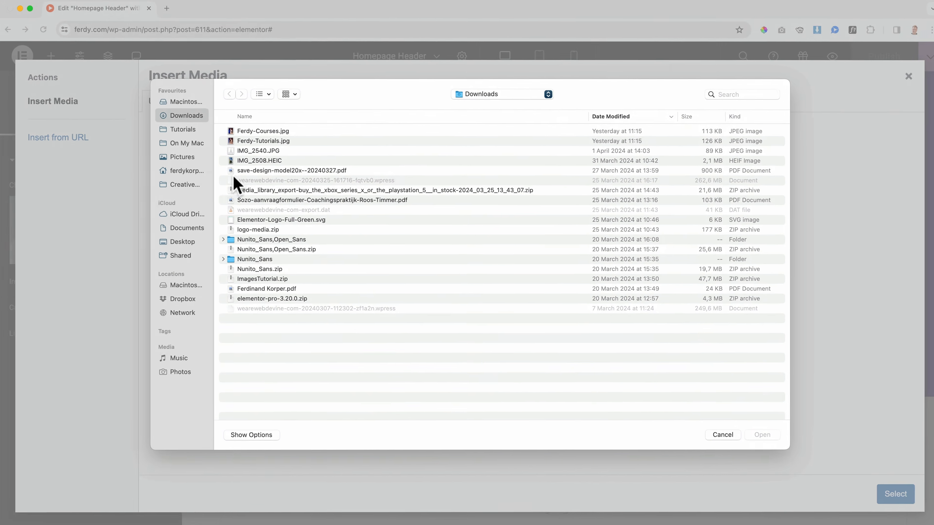
click(195, 127)
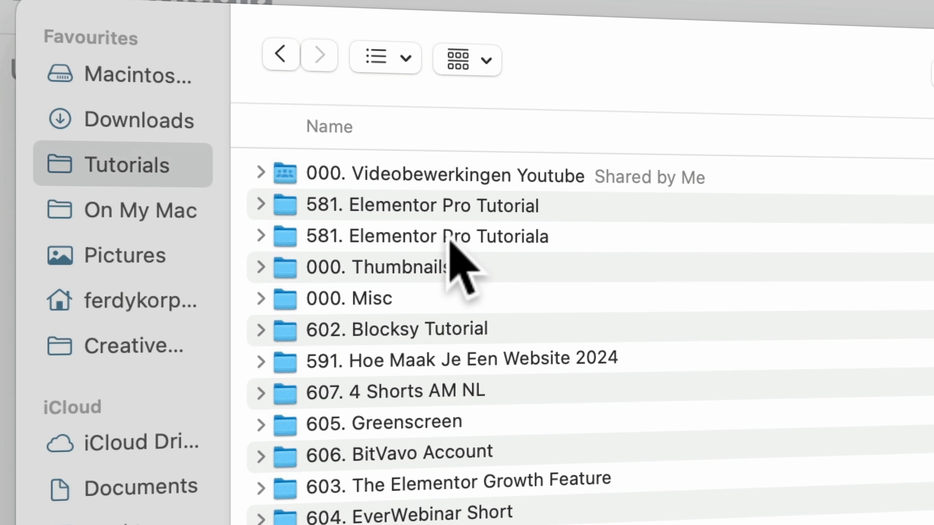
double_click(405, 298)
double_click(382, 176)
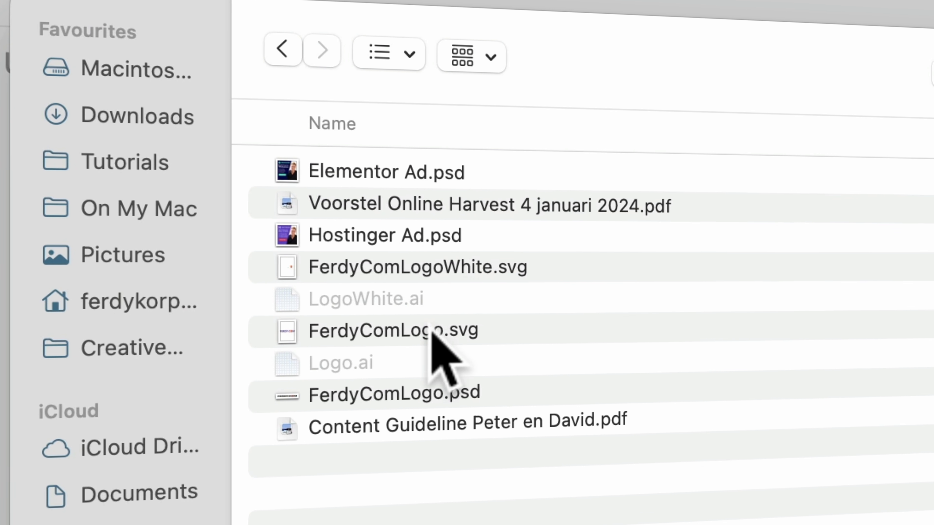
Preview FerdyComLogo.svg, upload it and insert it as the header image.
click(434, 331)
key(space)
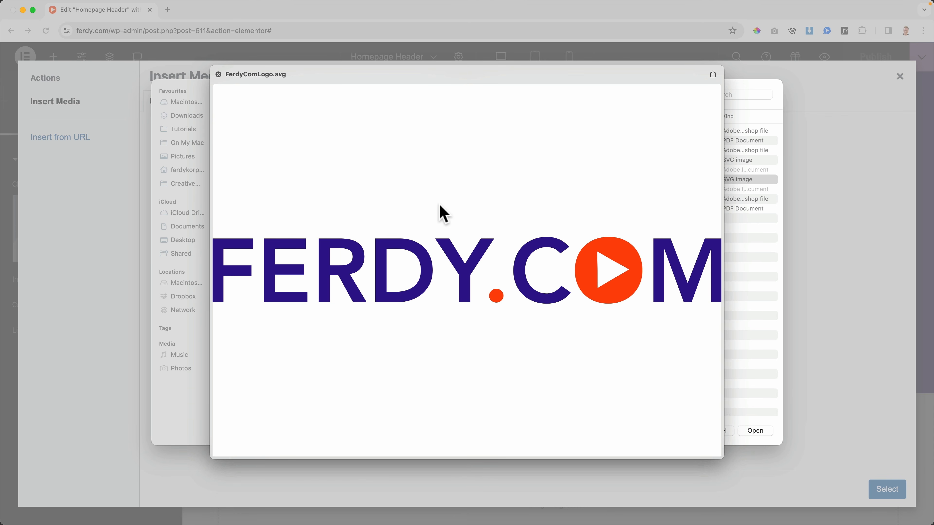
key(space)
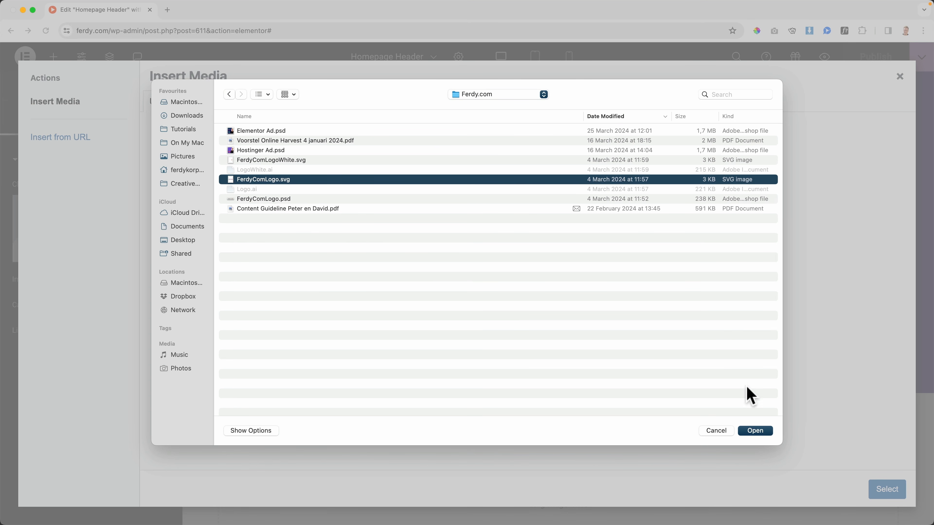
click(755, 431)
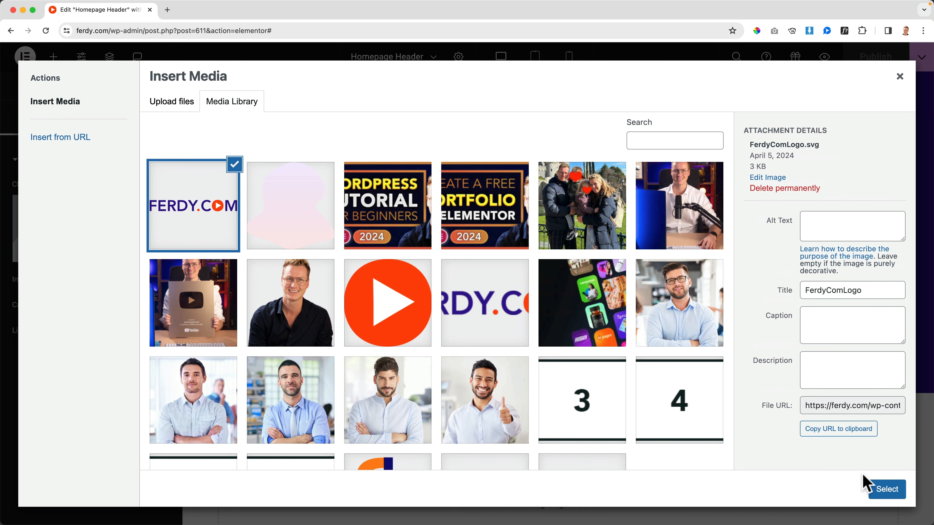
click(887, 489)
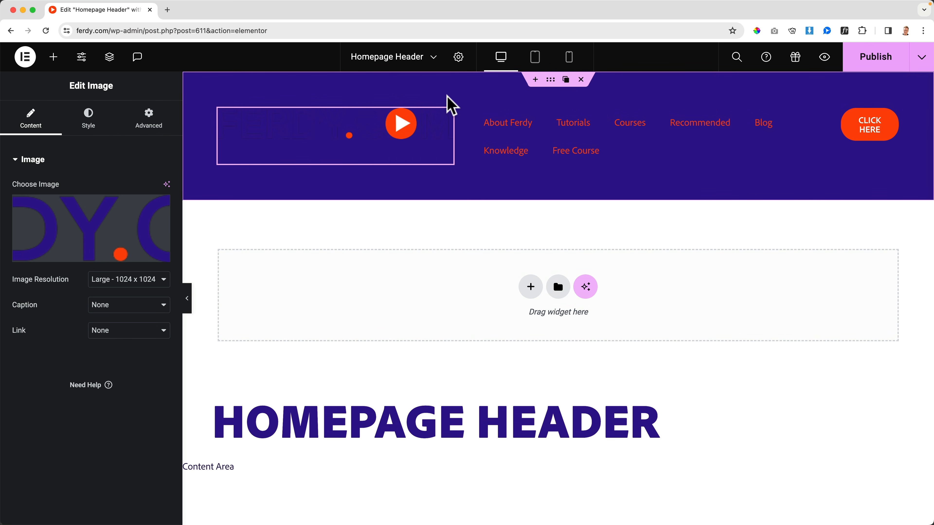
Set the header container's background color to the global color White.
click(552, 81)
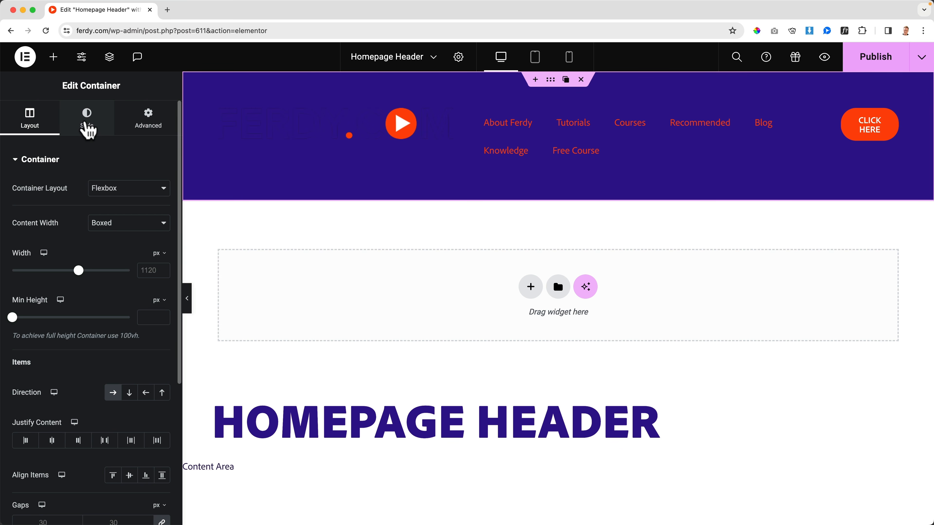
click(87, 119)
click(146, 240)
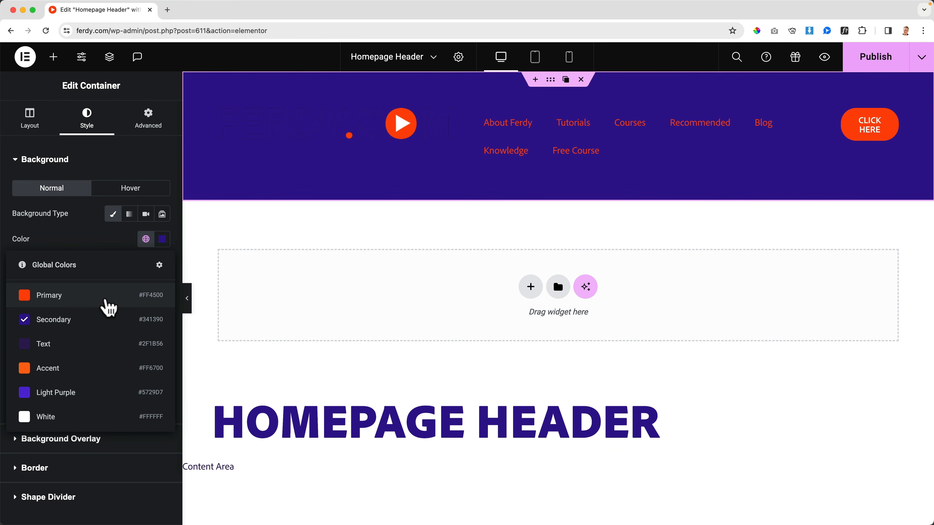
click(62, 417)
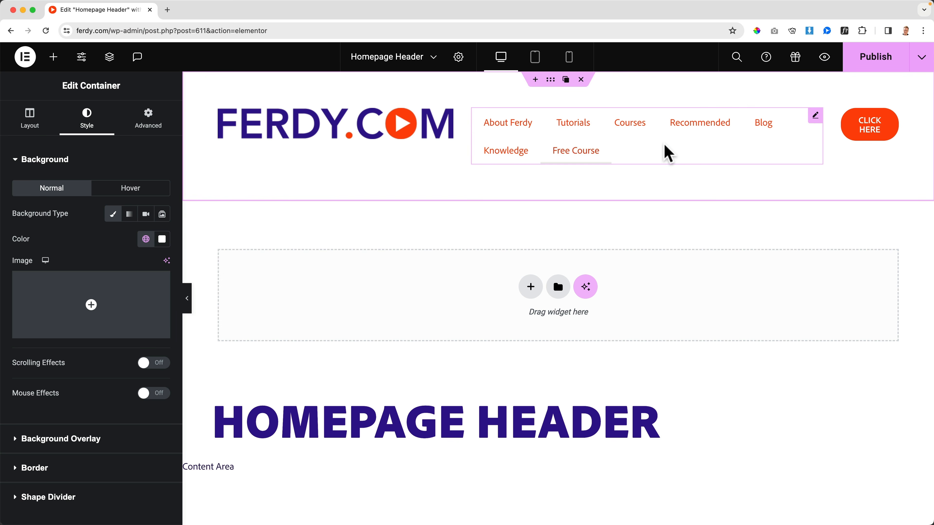
Set the header button's text to "Free Course" and link it to the Free Course page.
click(872, 142)
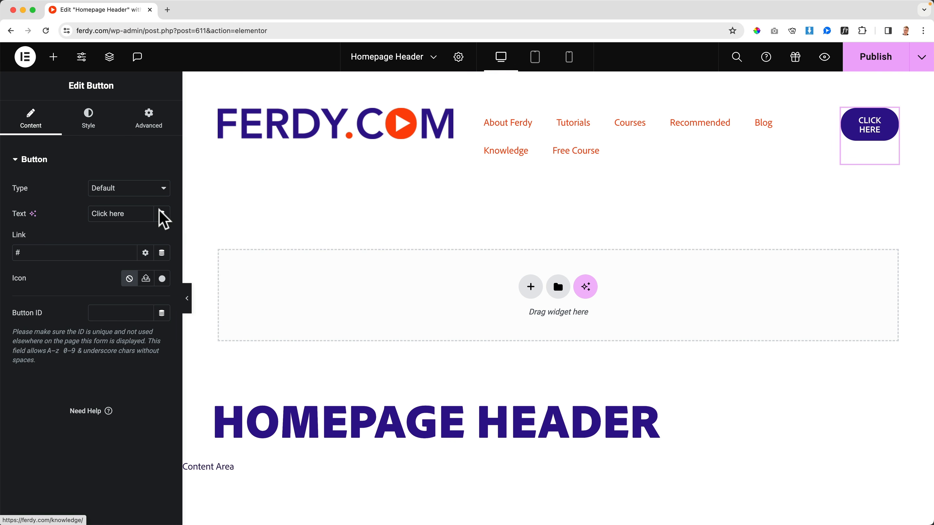
triple_click(114, 211)
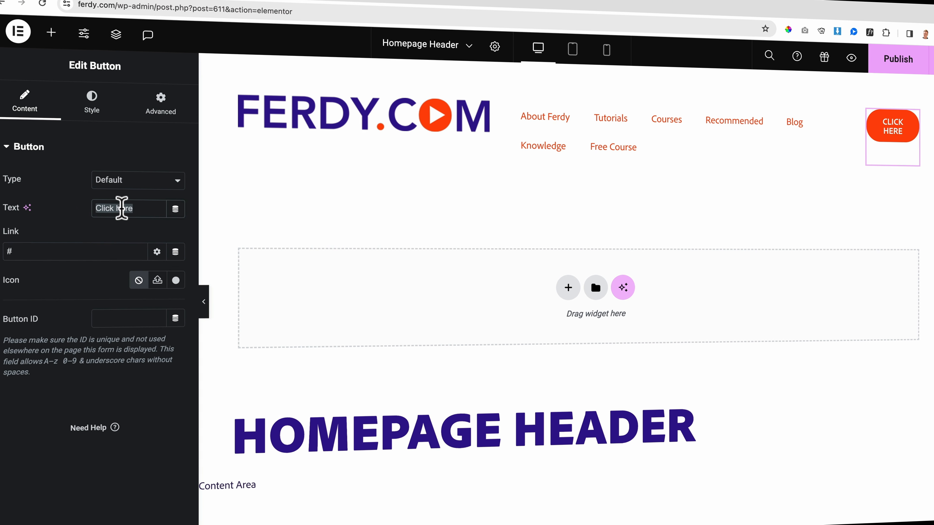
text(Free Cou)
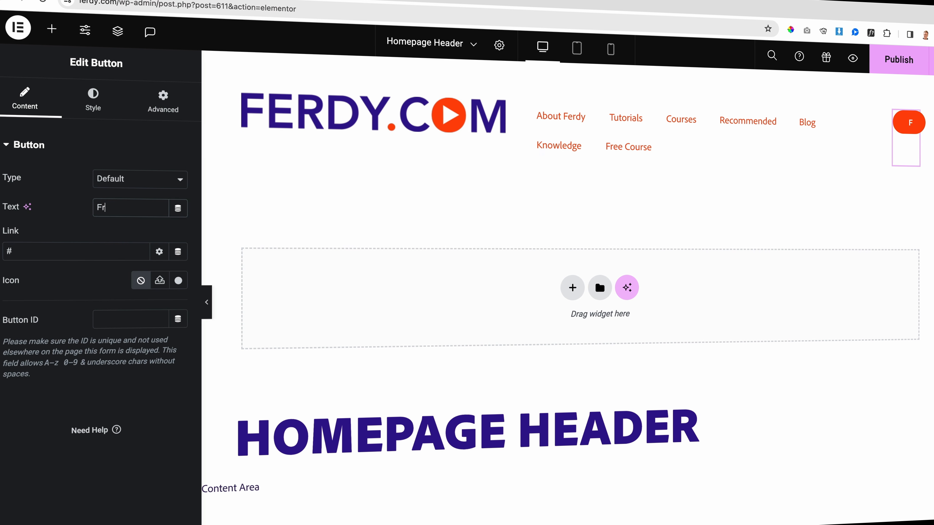
text(rse)
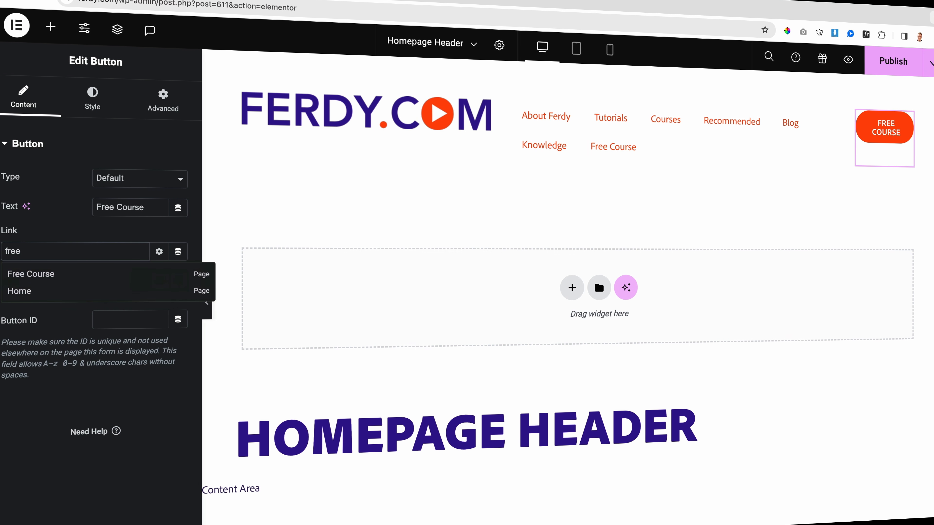
click(55, 275)
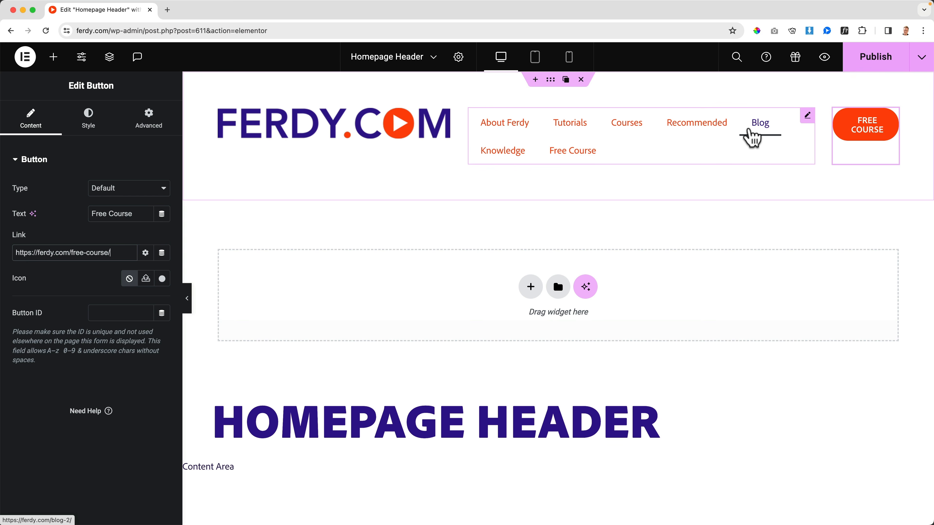
Set the logo image's width to 200 px.
click(286, 127)
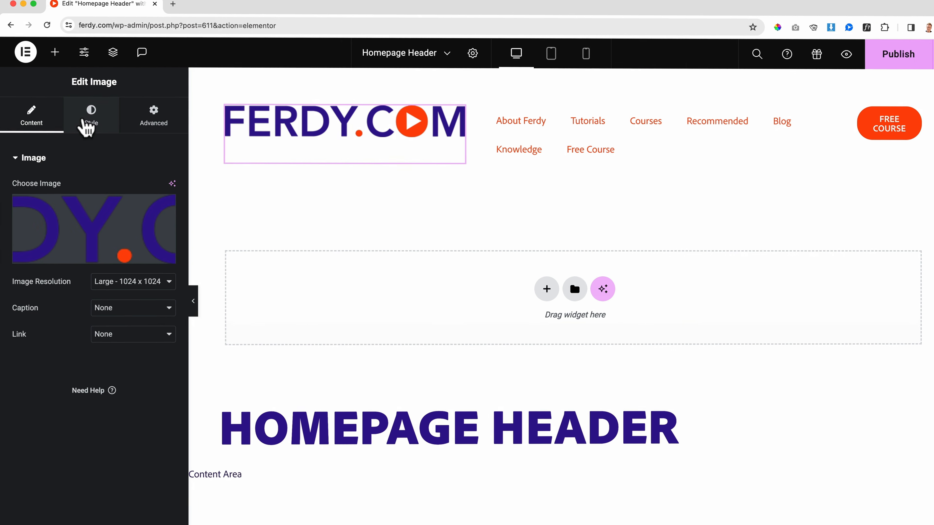
click(88, 123)
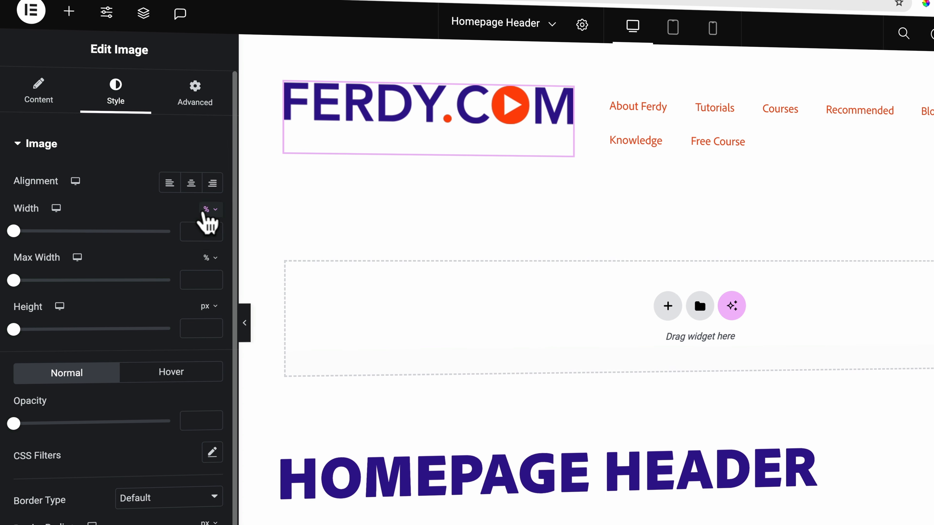
click(208, 210)
click(205, 215)
click(193, 230)
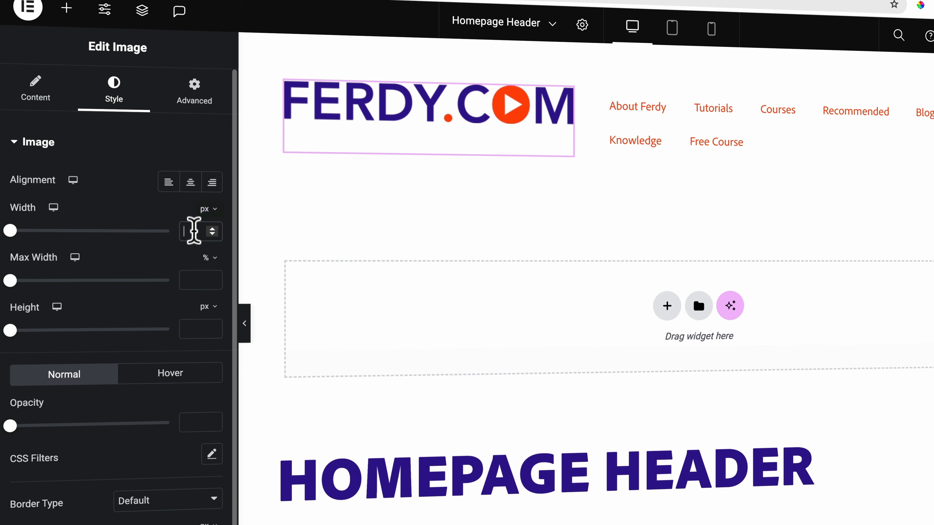
text(200)
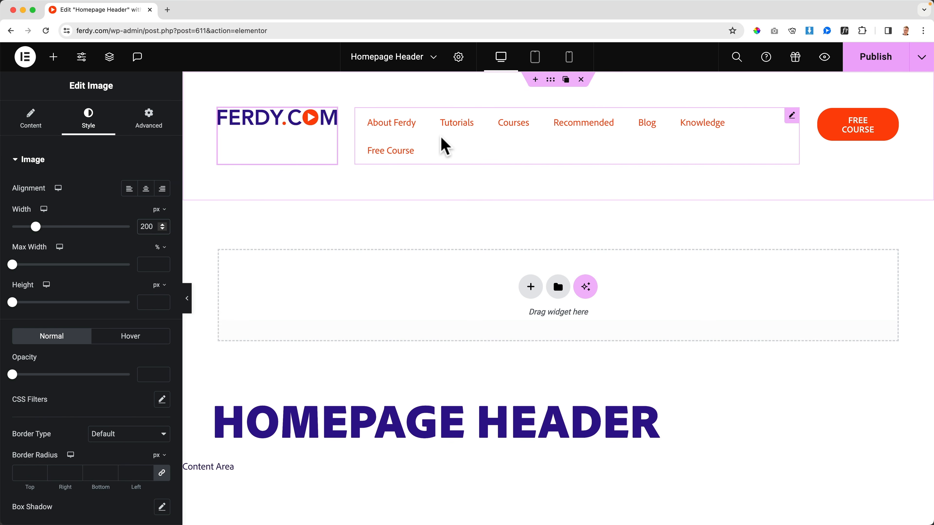
Set the header container's column and row gaps to 0 px.
click(445, 151)
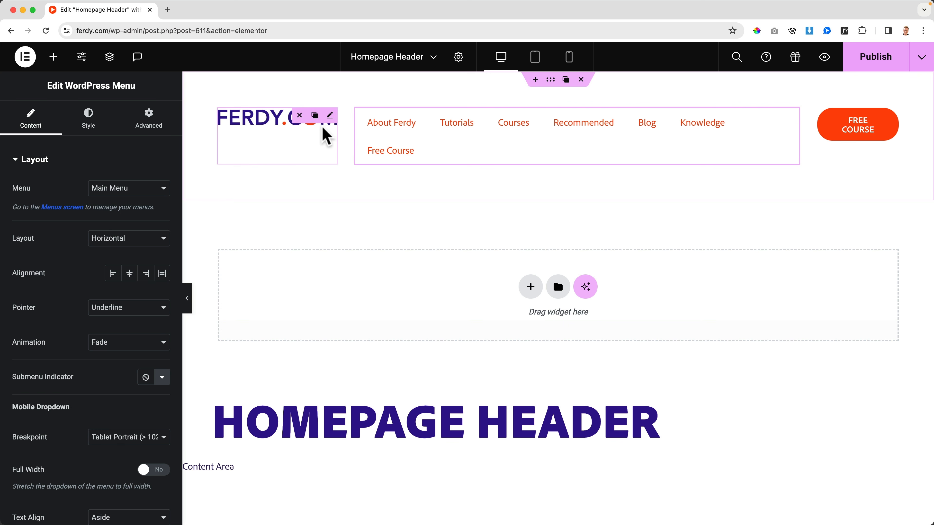
click(322, 143)
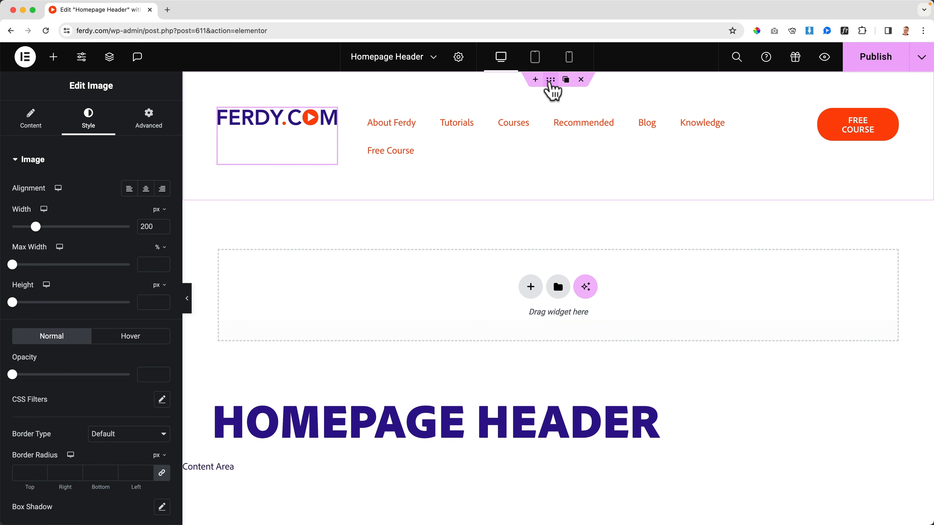
click(550, 80)
scroll(40, 154, down, 1)
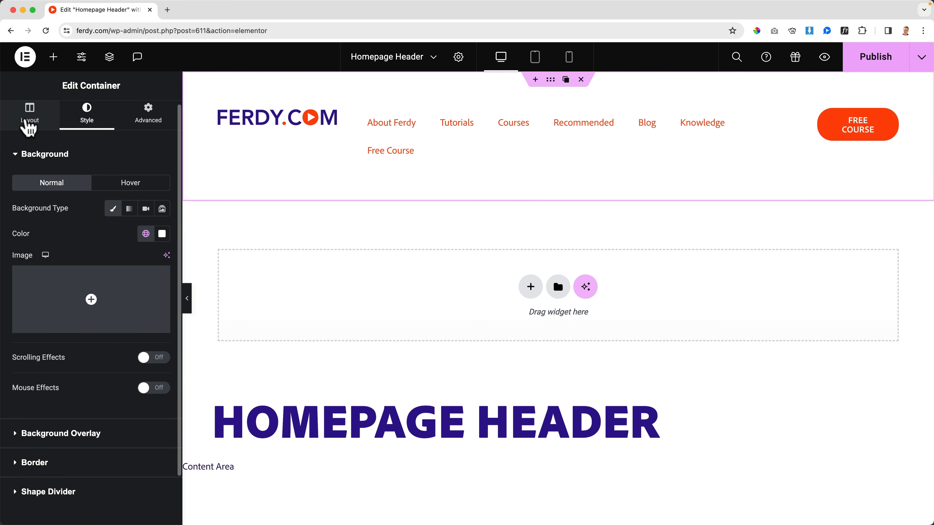
click(29, 127)
scroll(50, 235, down, 5)
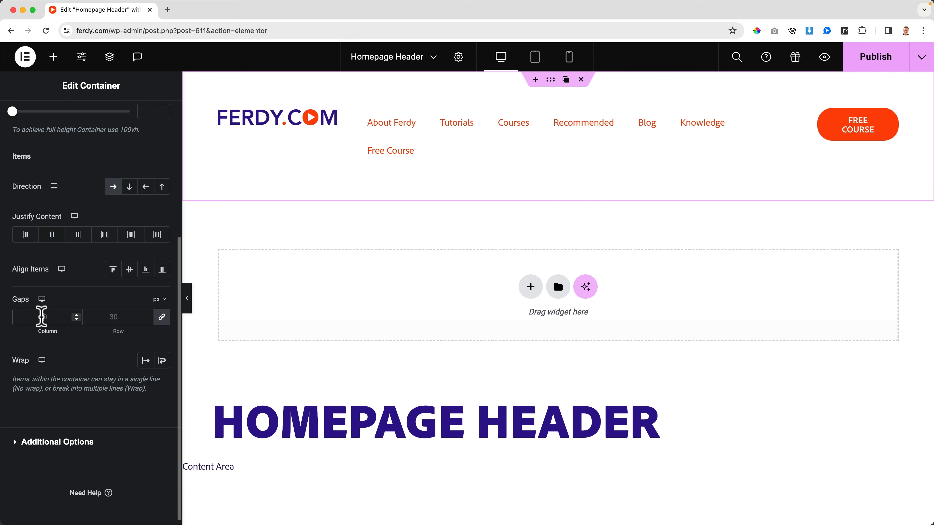
click(41, 317)
text(0)
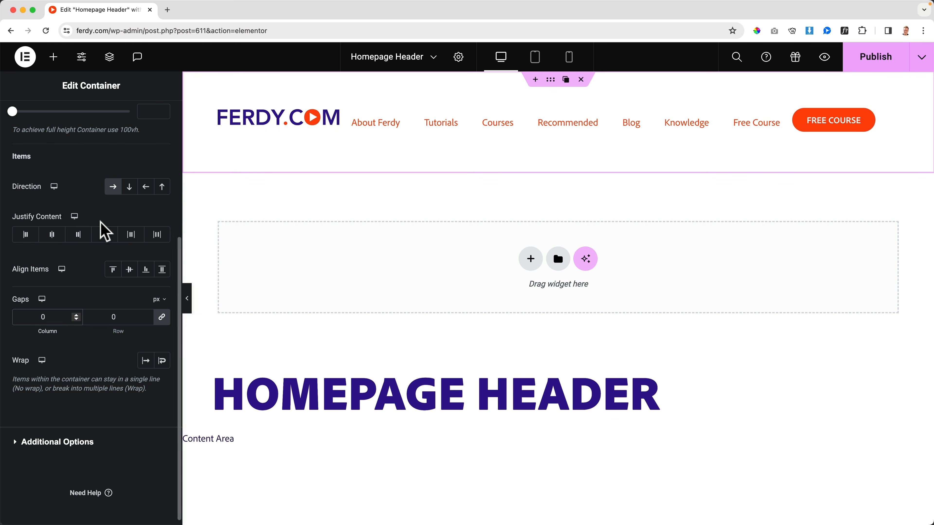
Align the header container's items to the center vertically.
scroll(132, 270, up, 5)
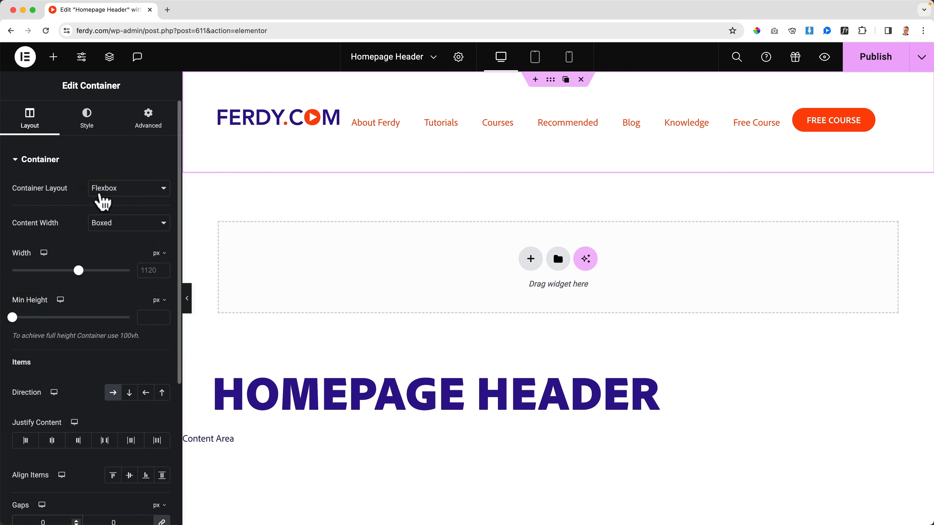
scroll(84, 251, down, 2)
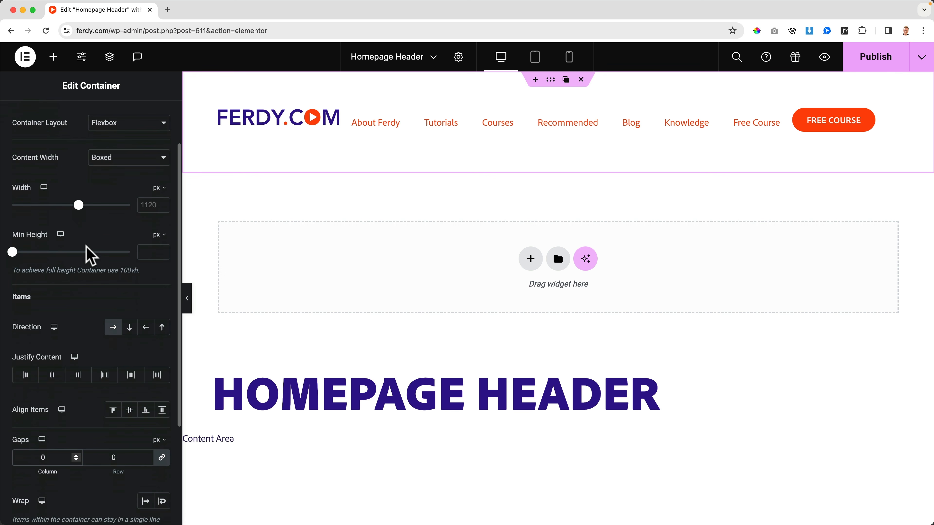
scroll(33, 364, down, 1)
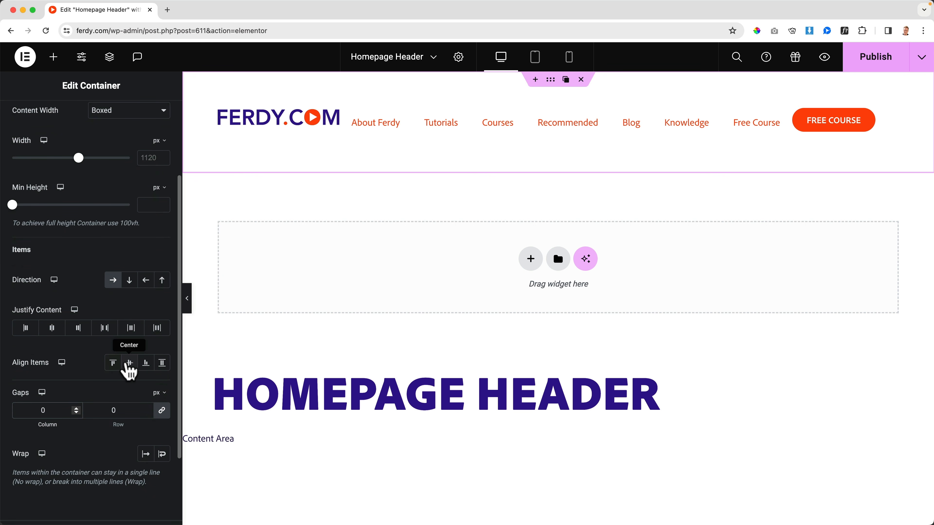
click(129, 364)
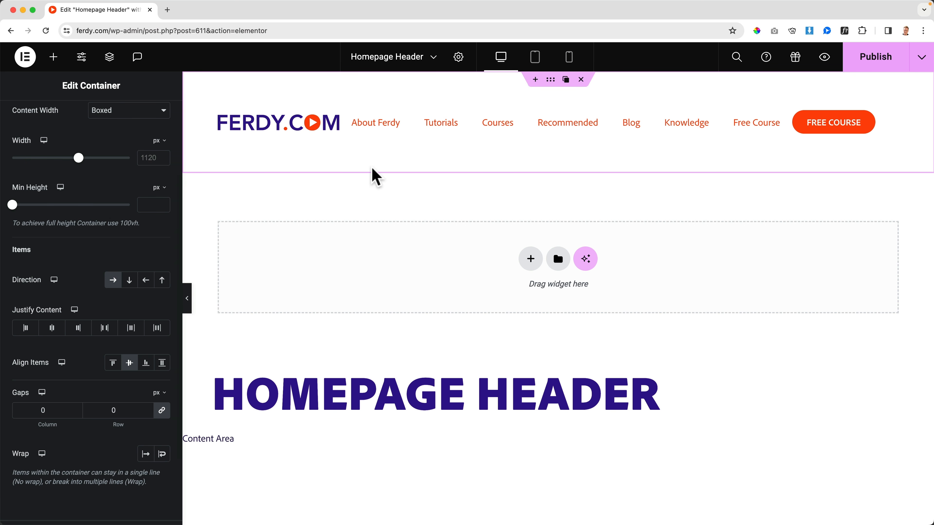
Set the header container's padding to 0 px on all four sides.
scroll(156, 135, up, 3)
click(151, 129)
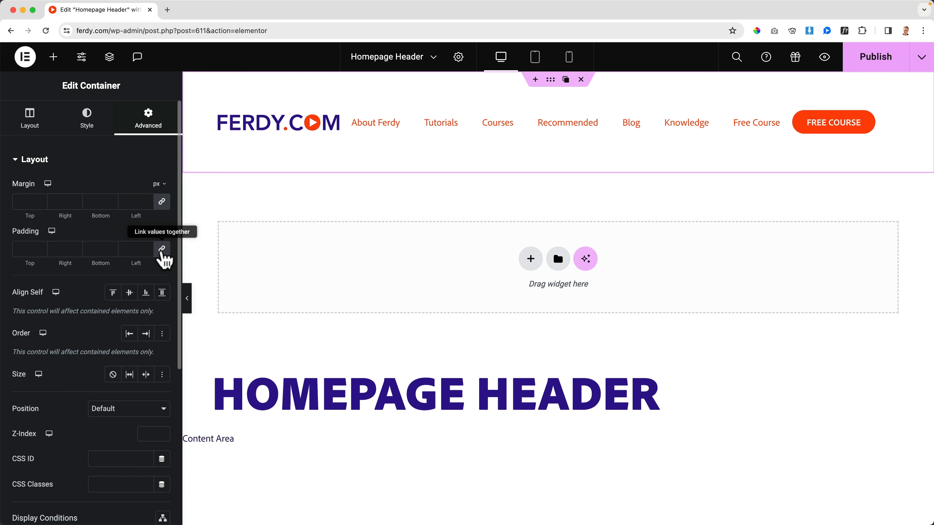
click(162, 250)
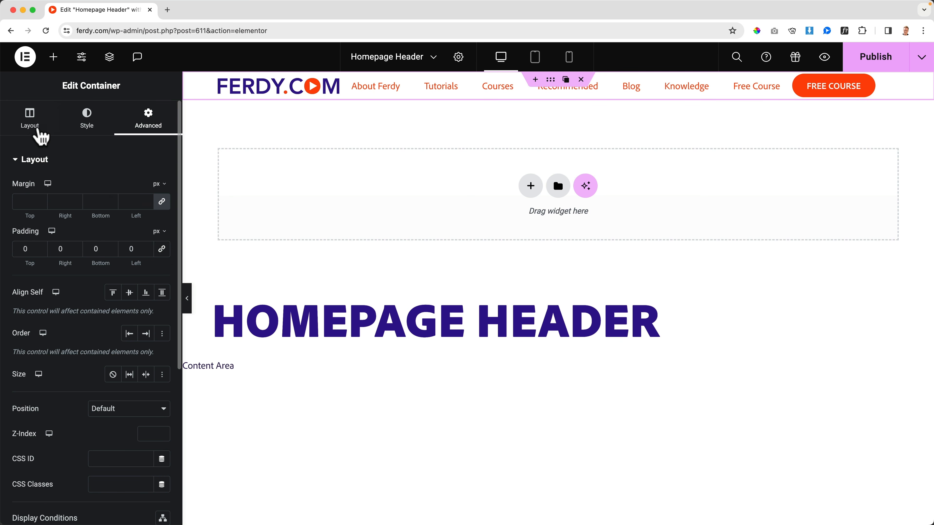
Set the header container's minimum height to 70 px.
click(36, 133)
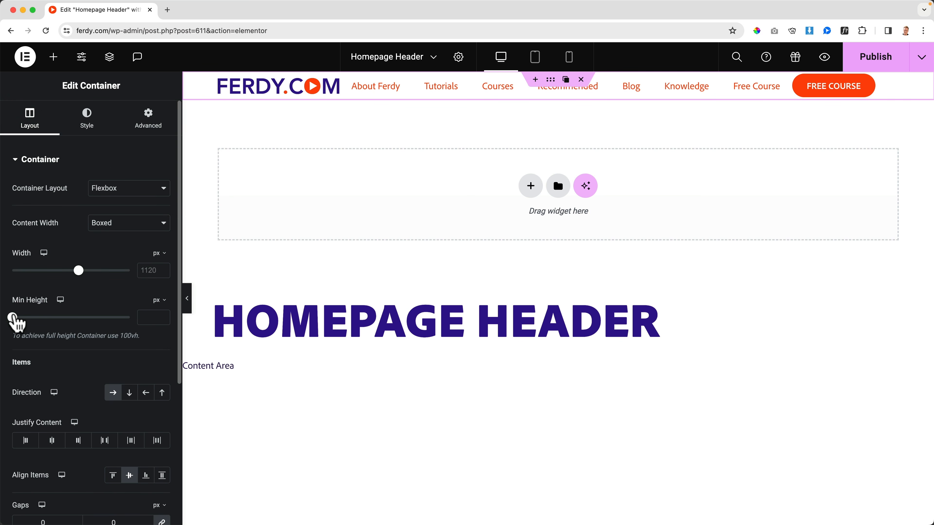
drag(17, 317, 20, 318)
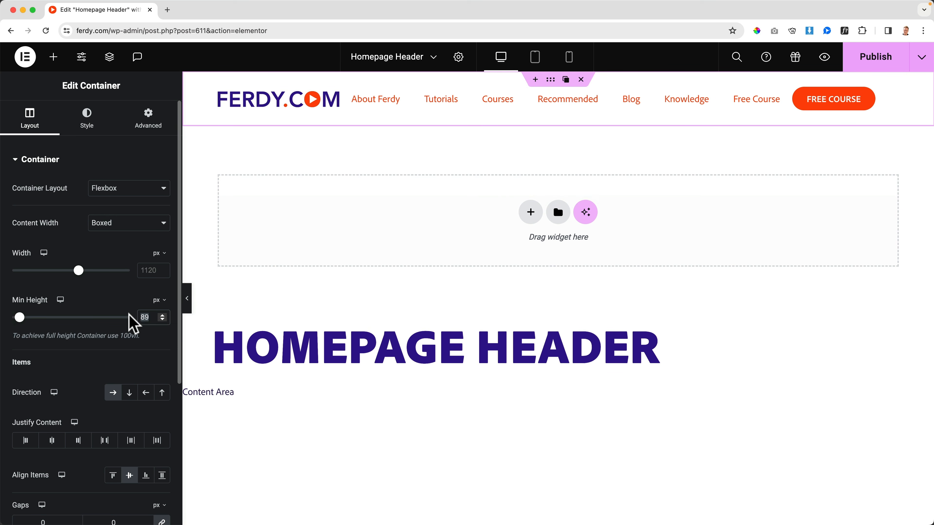
text(70)
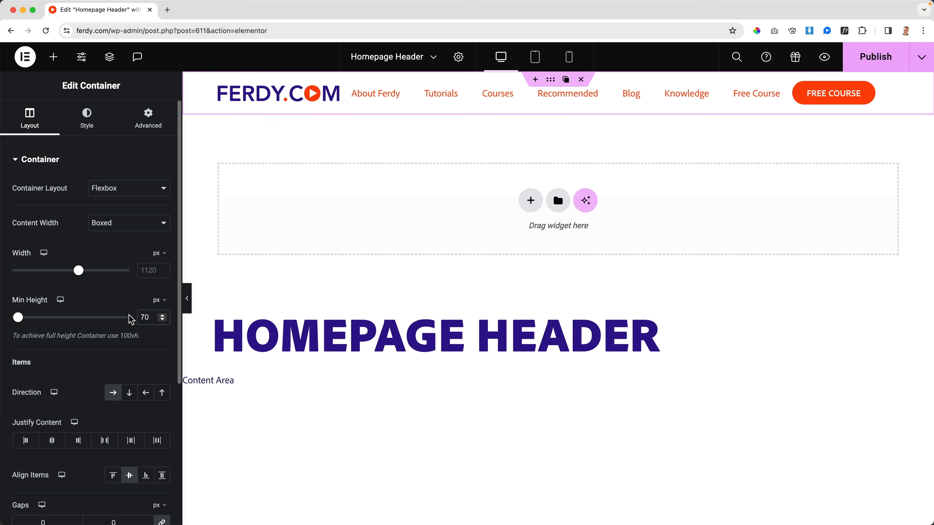
Set the header menu's normal text color to the global Text color.
click(382, 98)
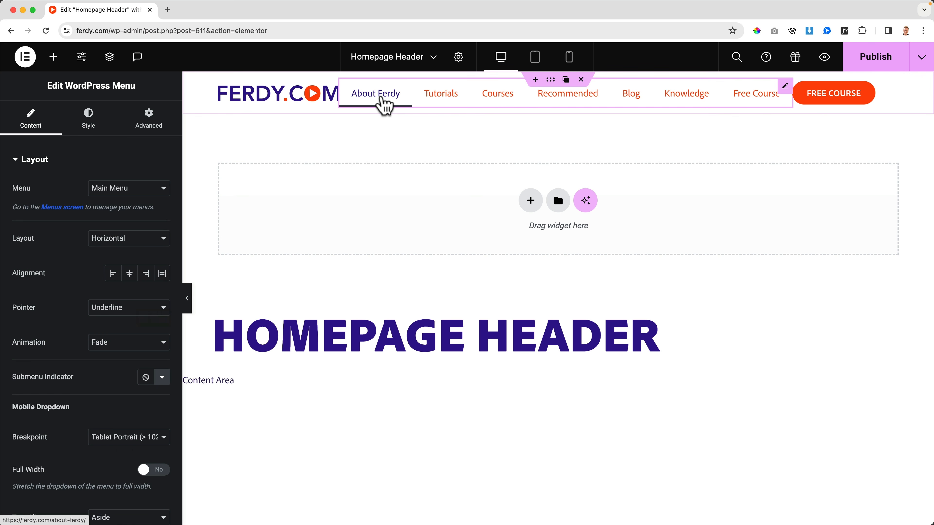
click(89, 125)
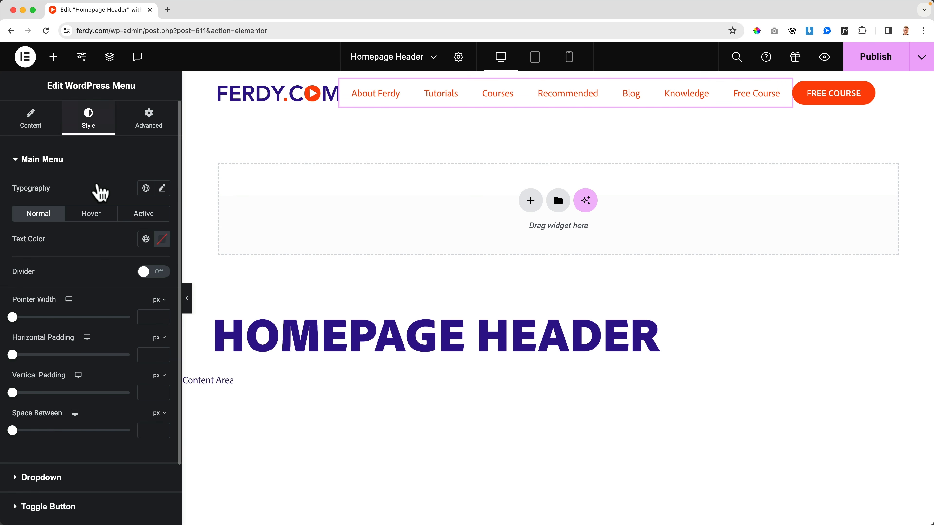
click(146, 241)
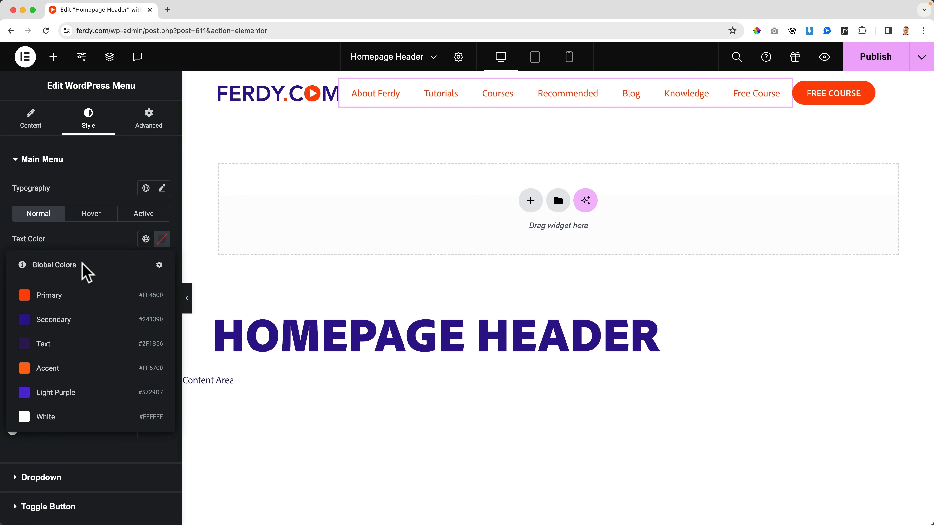
click(62, 346)
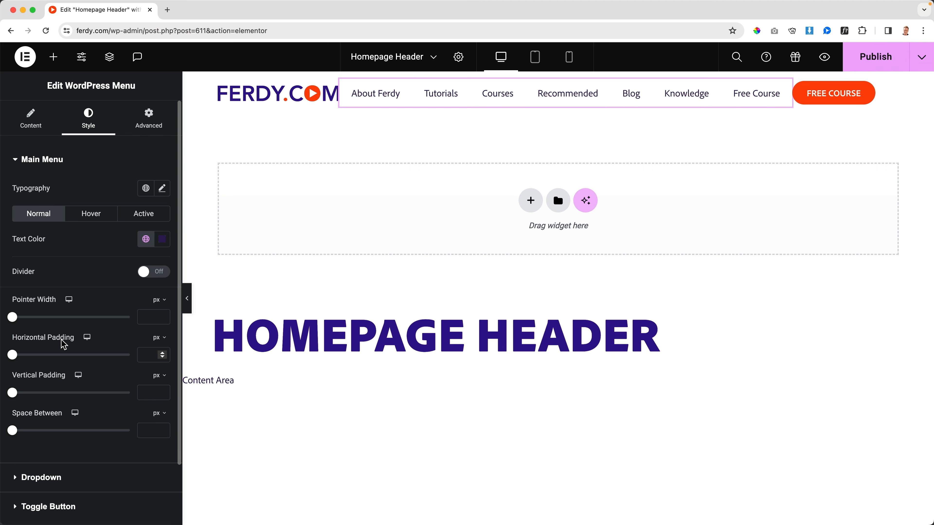
Style the header menu's typography as uppercase with weight 700 (Bold).
click(163, 188)
click(104, 335)
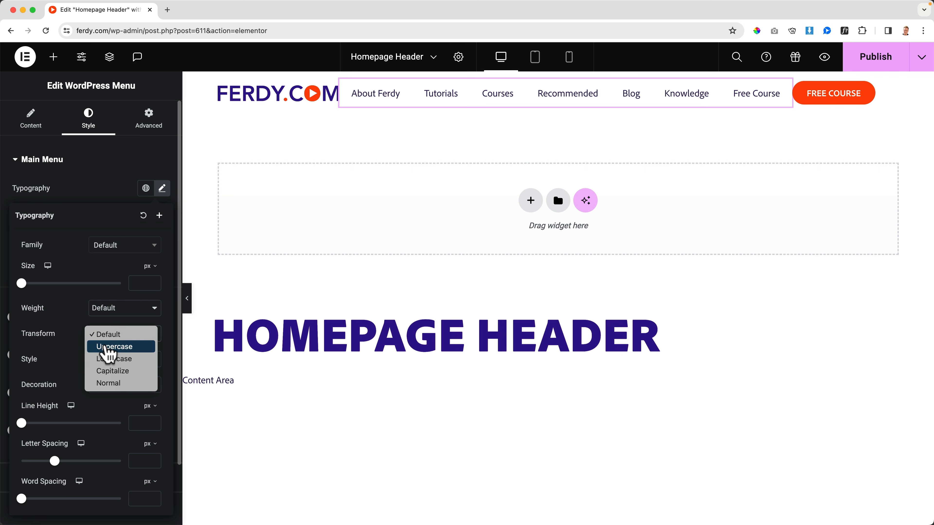
click(106, 347)
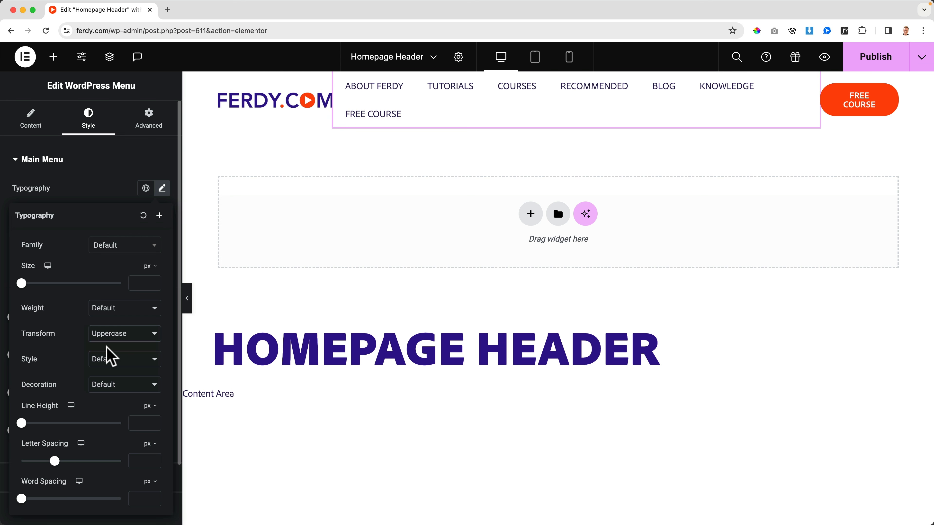
click(108, 308)
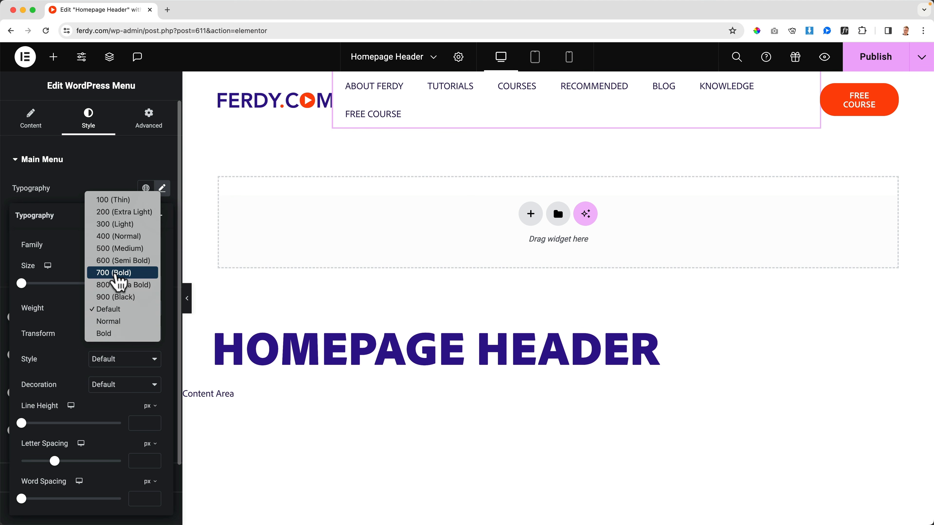
click(116, 275)
click(469, 90)
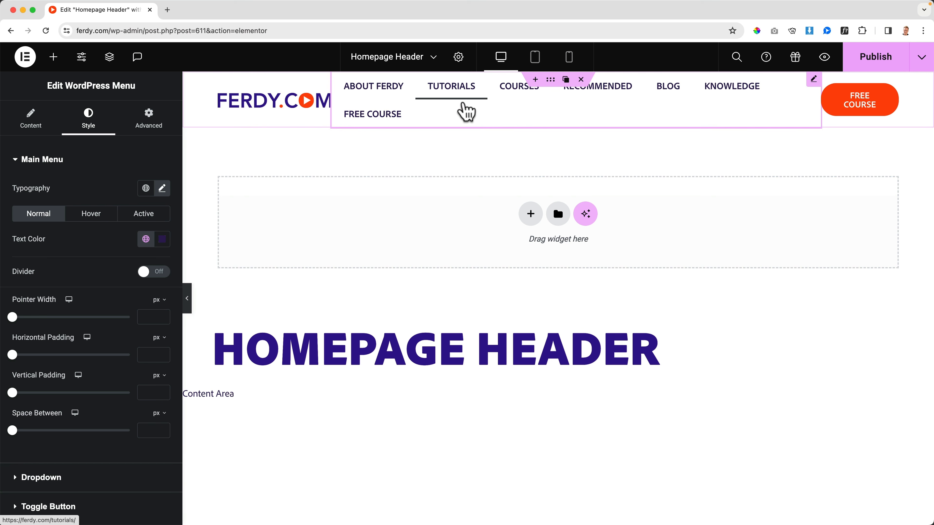
Try the header menu's font size at 13 px and reduce it down to 7 px.
click(163, 189)
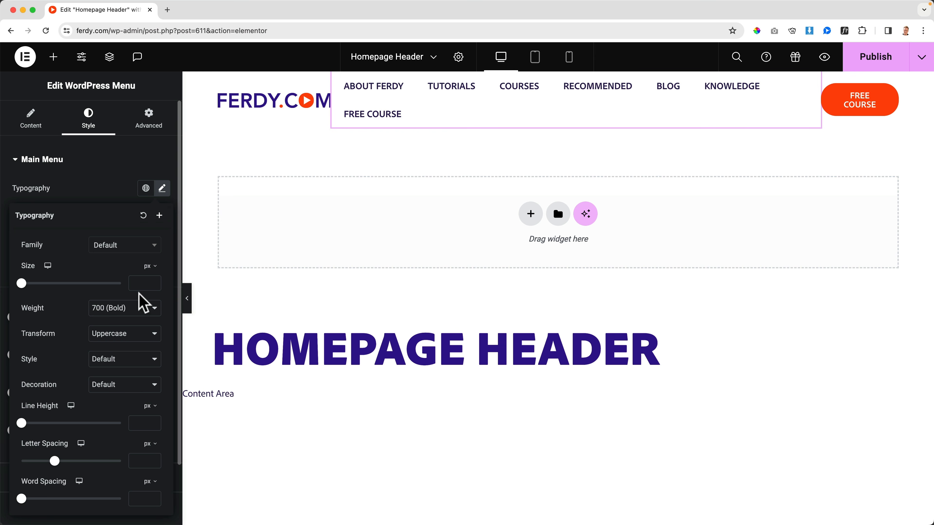
text(14)
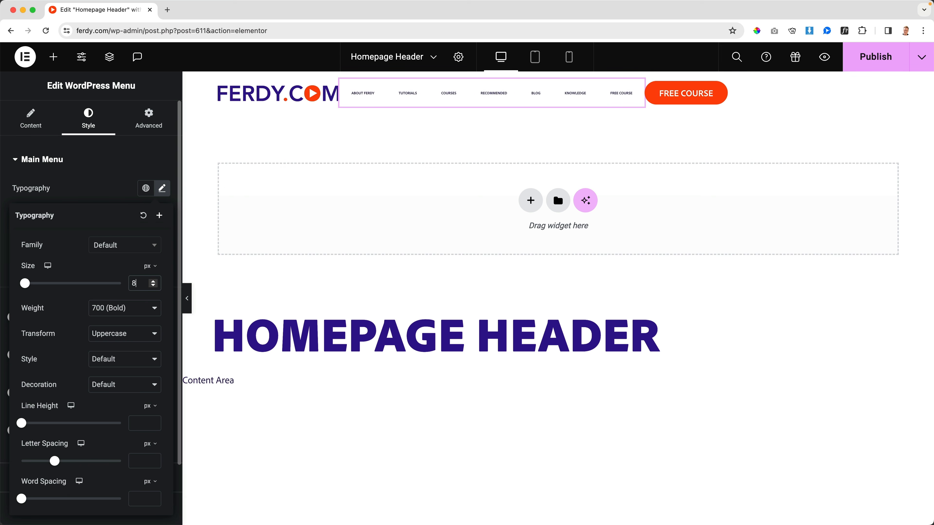
key(BackSpace)
key(BackSpace)
text(13)
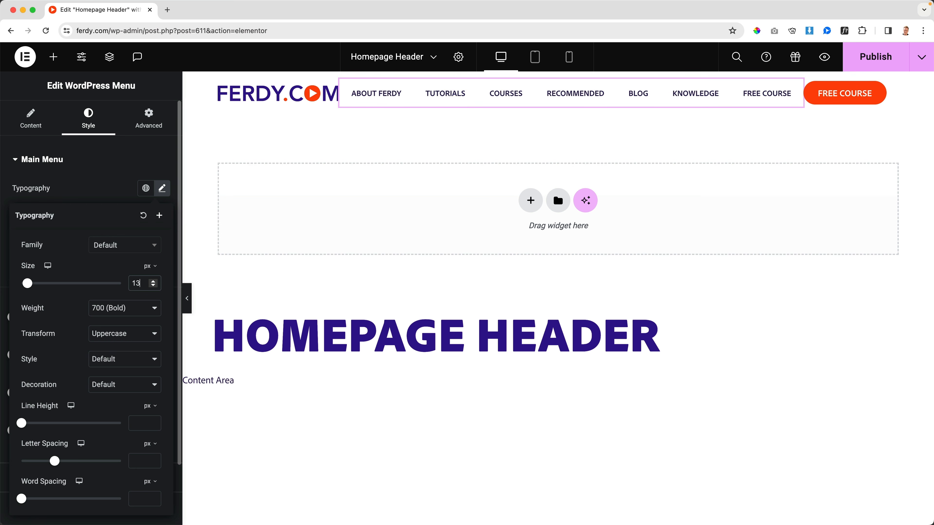
key(Down)
key(Up)
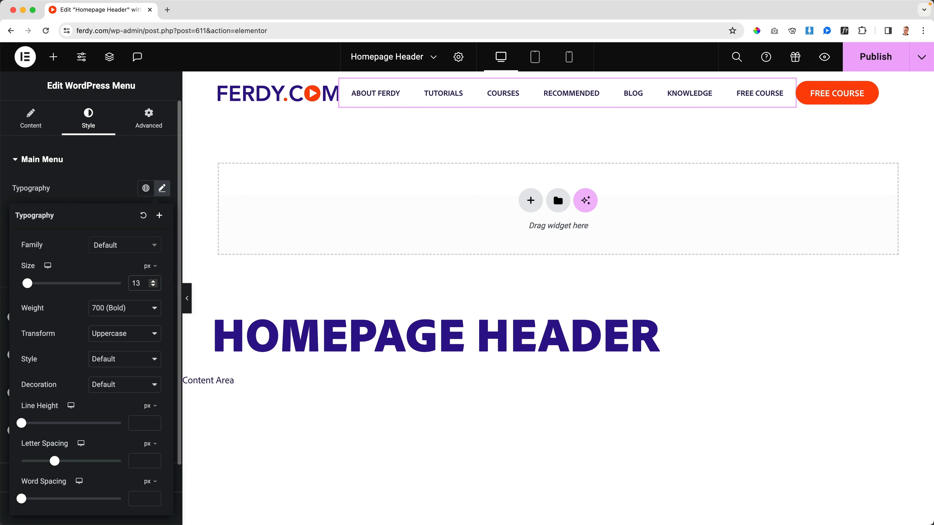
key(Down)
key(Down)
key(Down)
key(Down)
key(Down)
key(Down)
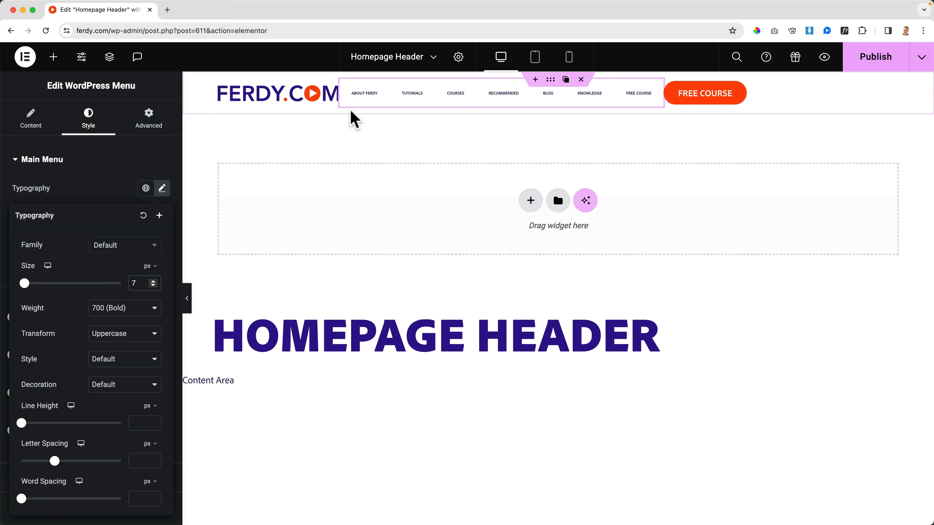
Justify the header container's content with Space Between.
click(550, 80)
scroll(66, 276, down, 3)
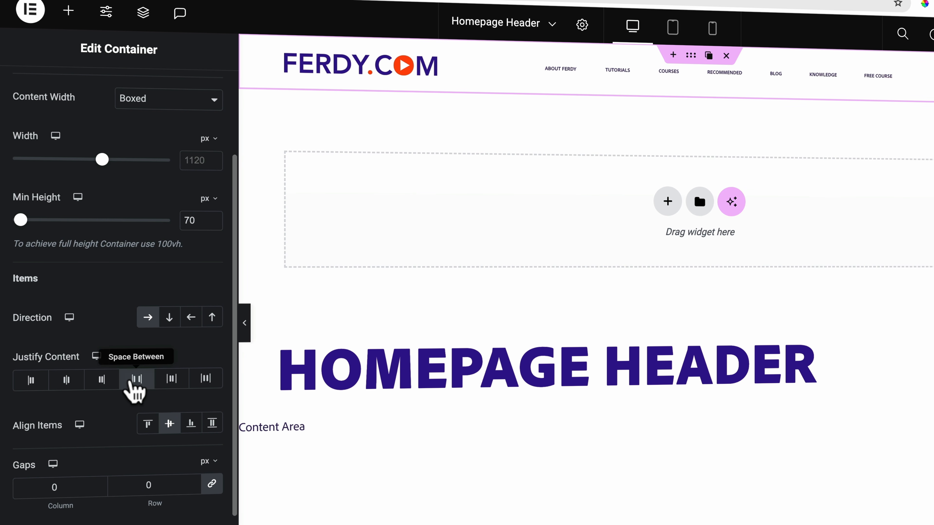
click(136, 379)
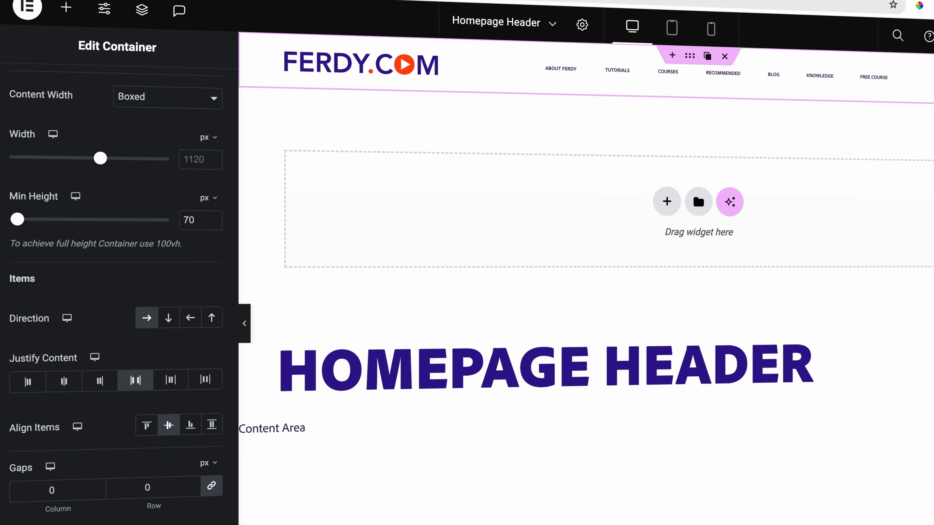
Set the header menu's font size to 13 px.
click(790, 79)
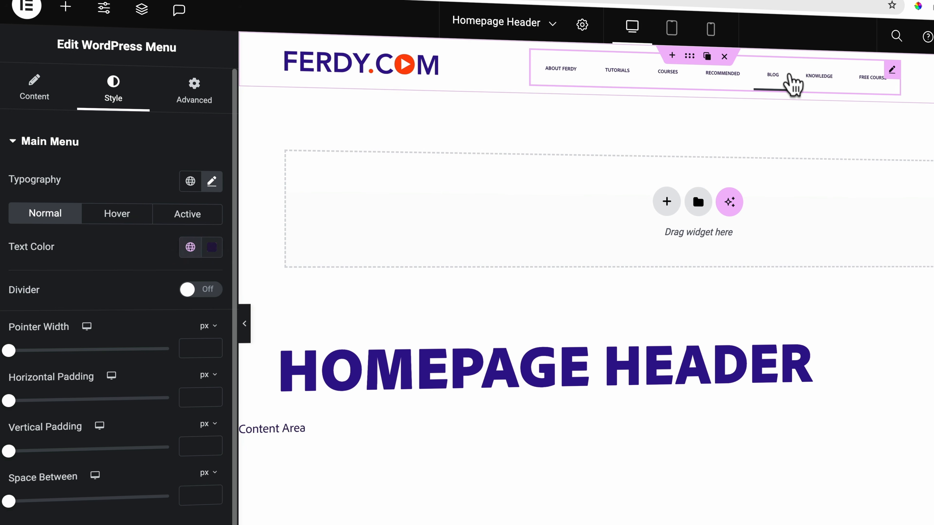
click(211, 181)
click(182, 305)
text(9)
key(BackSpace)
text(14)
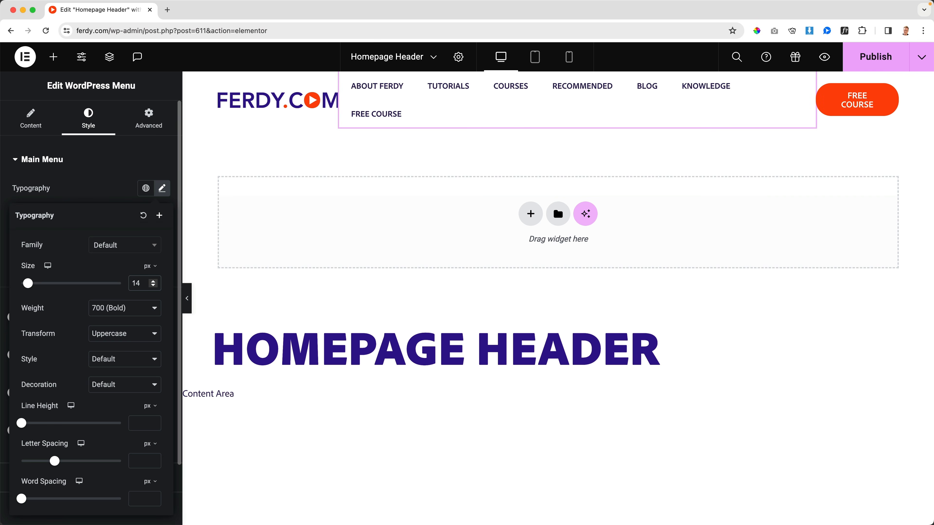
key(BackSpace)
text(3)
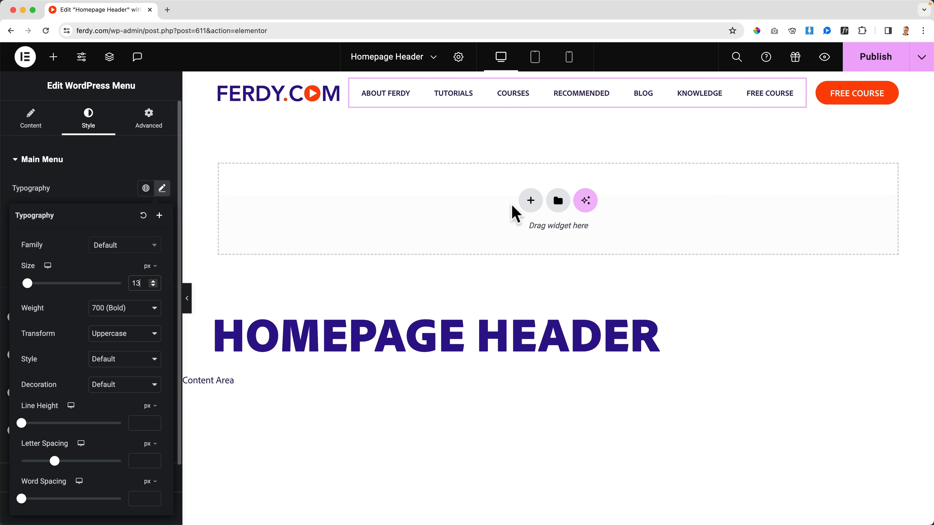
Publish the header template, preview it on the site and return to the editor.
click(862, 58)
click(824, 59)
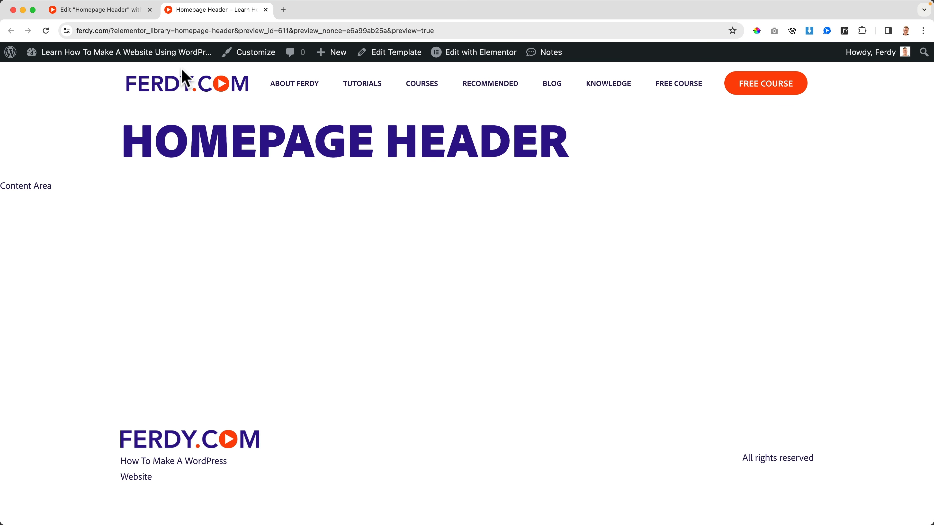
click(129, 11)
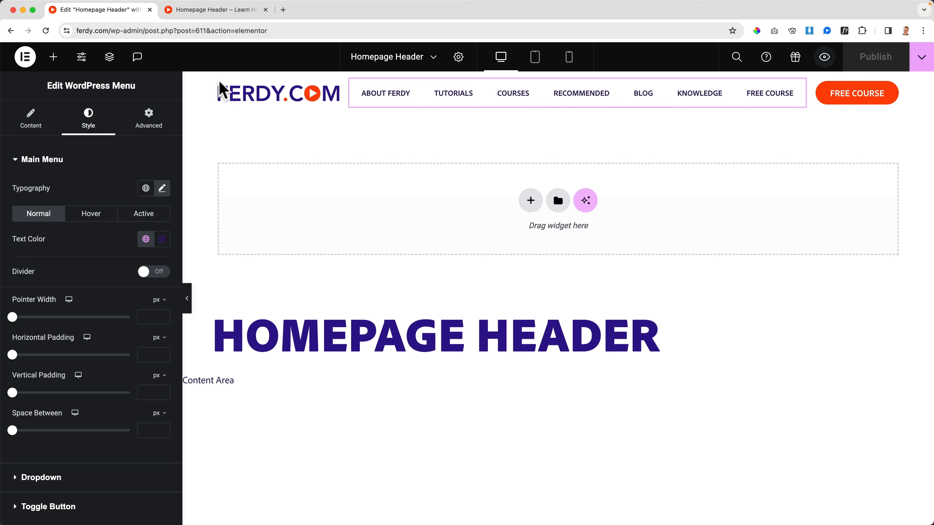
Link the header's logo image to the custom URL "/" and publish the template.
click(266, 99)
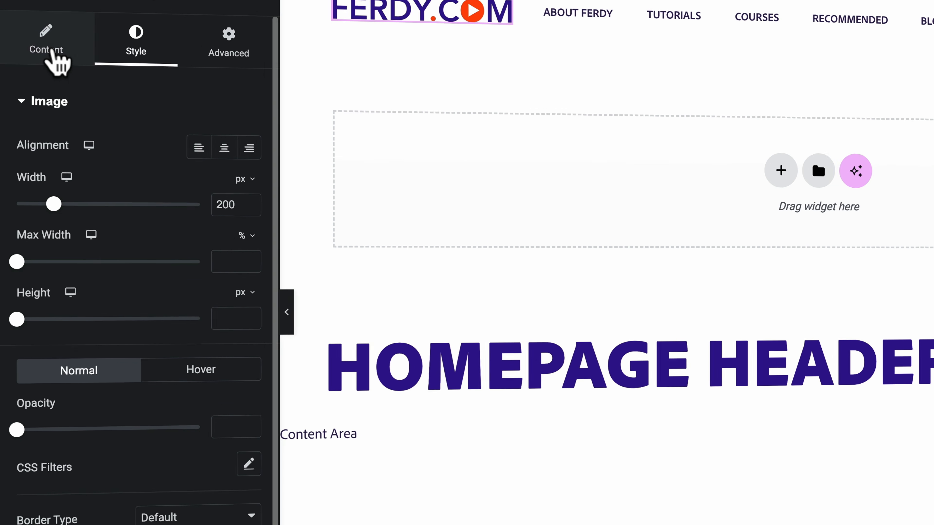
click(31, 118)
click(61, 52)
click(61, 53)
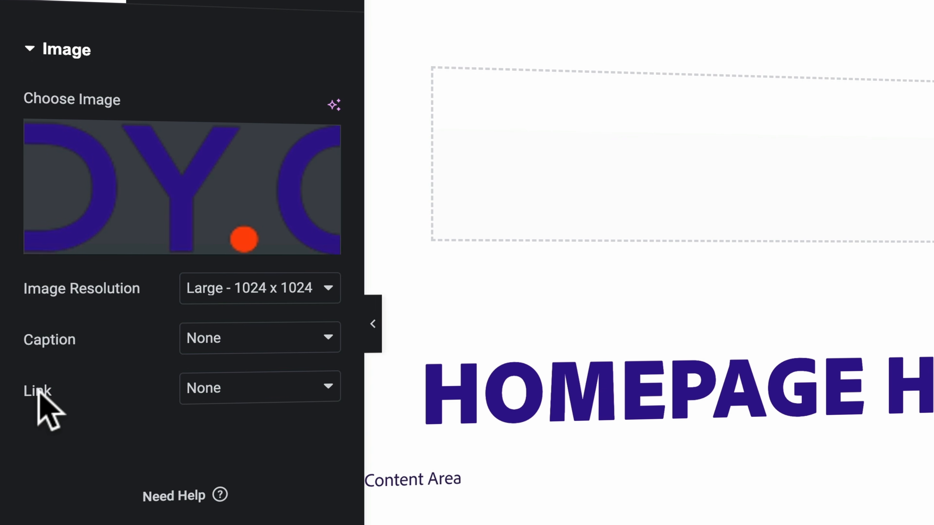
click(210, 401)
click(223, 438)
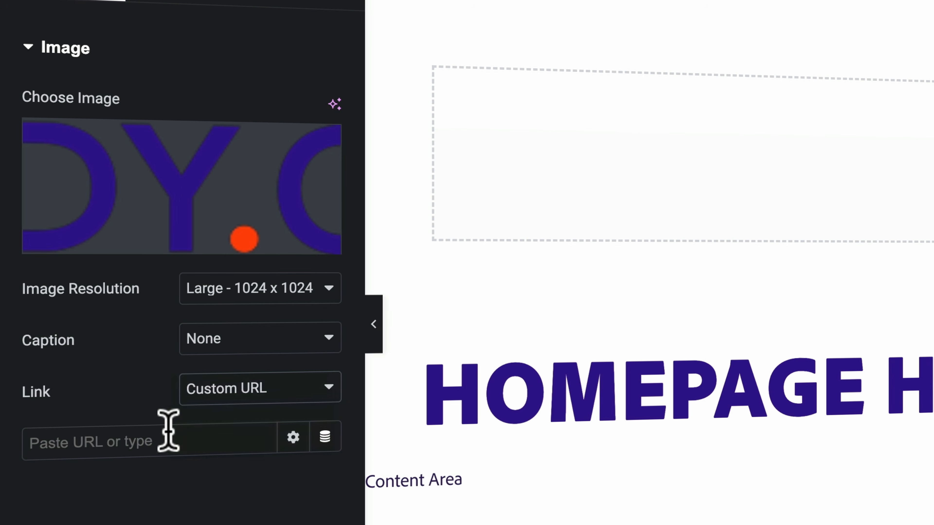
click(104, 442)
text(/)
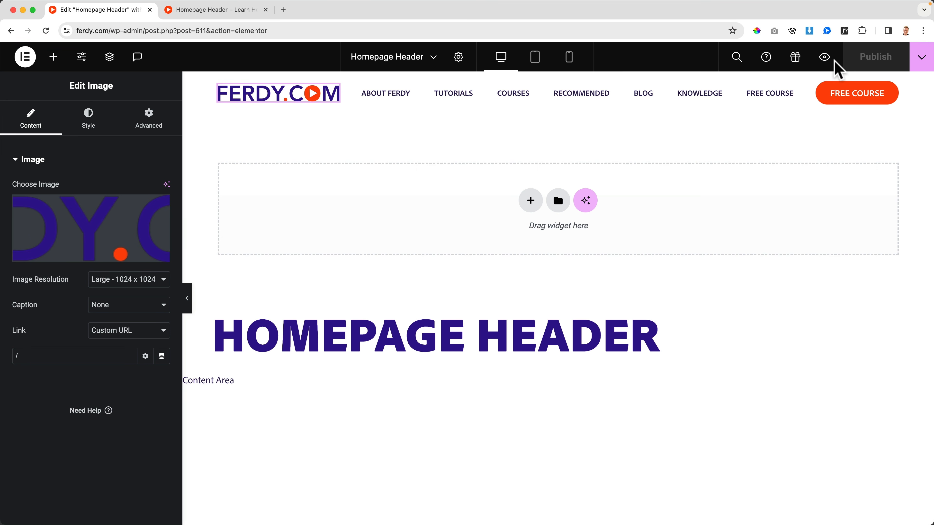
Preview the header, follow the logo's link to check it on the homepage, and return to the editor.
click(825, 59)
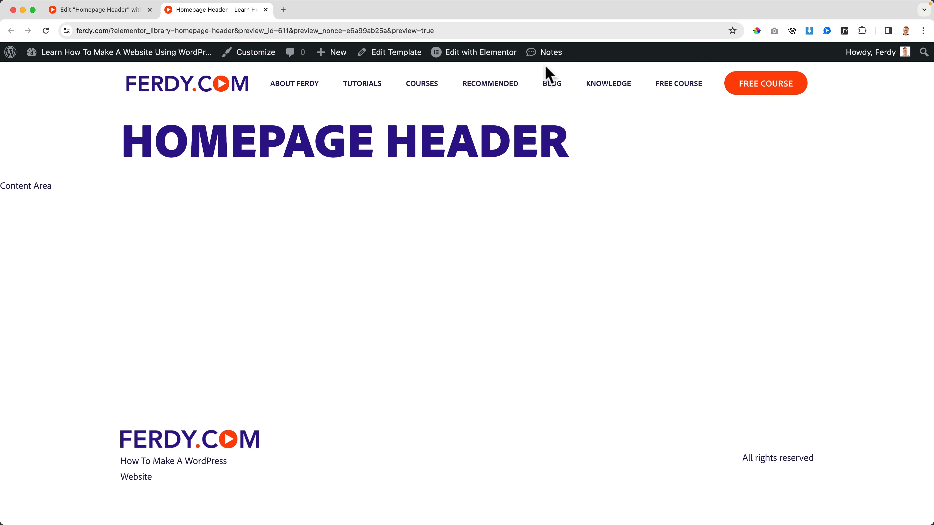
click(183, 90)
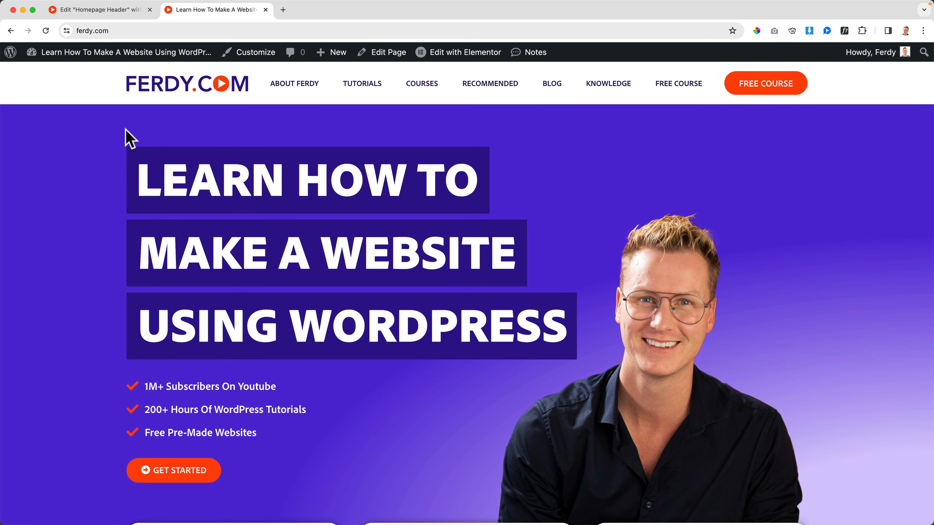
scroll(802, 181, down, 6)
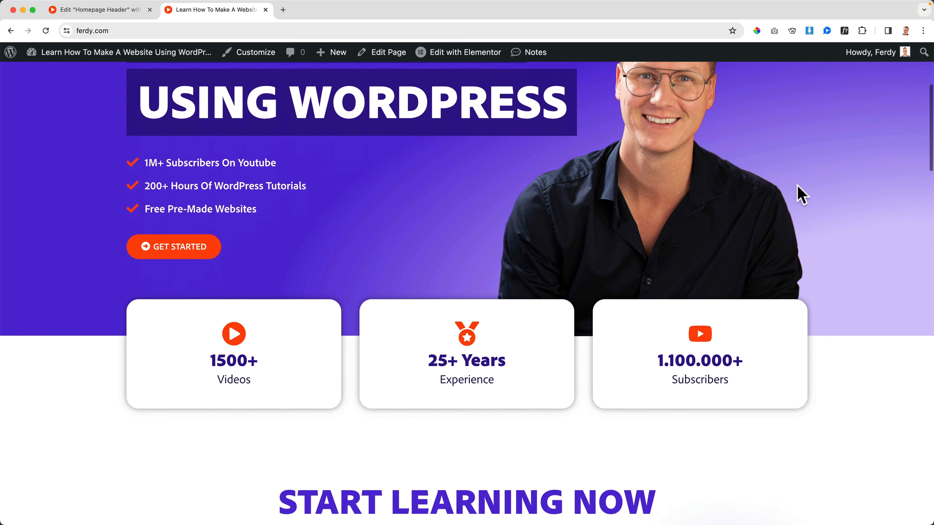
scroll(810, 266, up, 6)
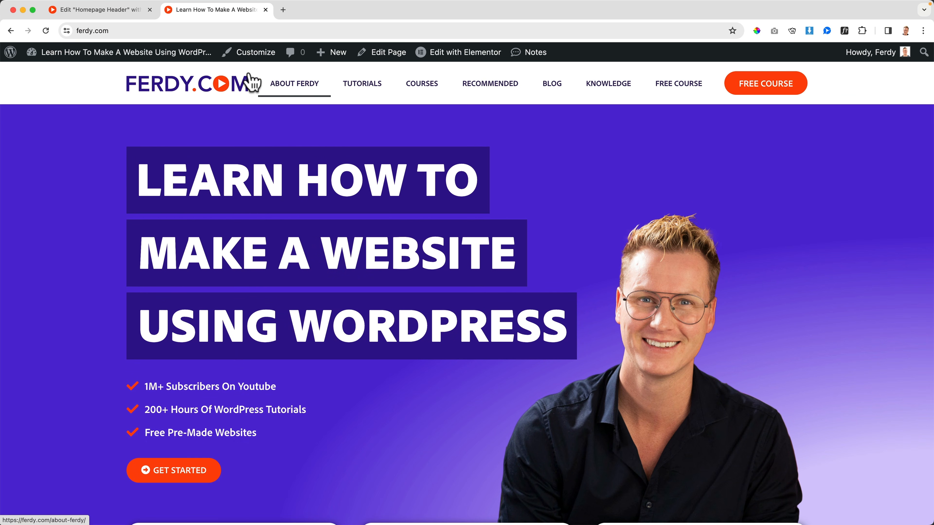
click(119, 11)
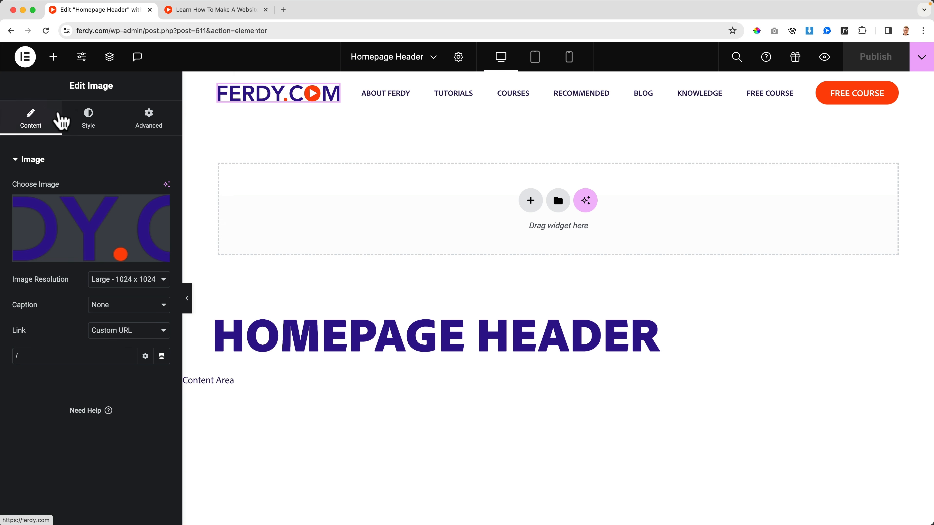
Try a logo width of 180 px and restore it to 200 px.
click(87, 117)
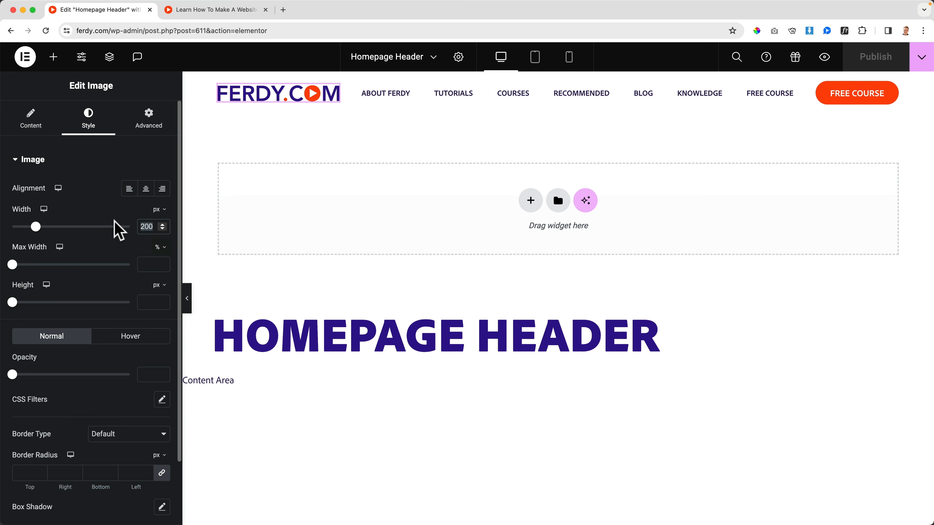
text(180)
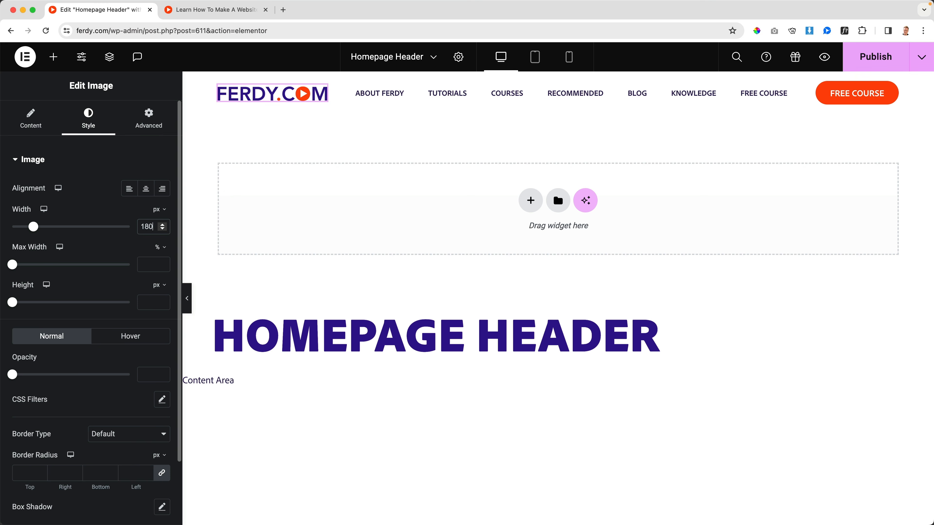
key(BackSpace)
key(BackSpace)
key(BackSpace)
text(200)
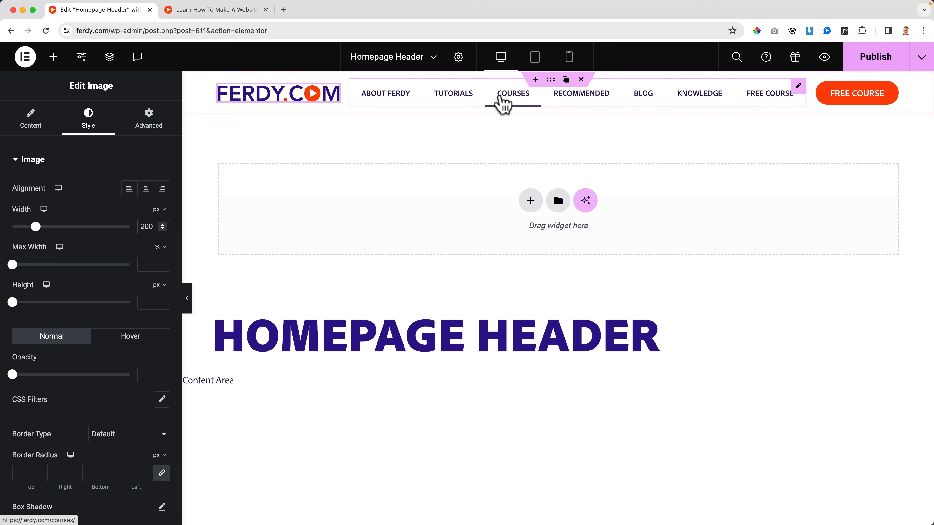
Set the header menu's horizontal padding to 1 px and its typography size to 16 px.
click(457, 100)
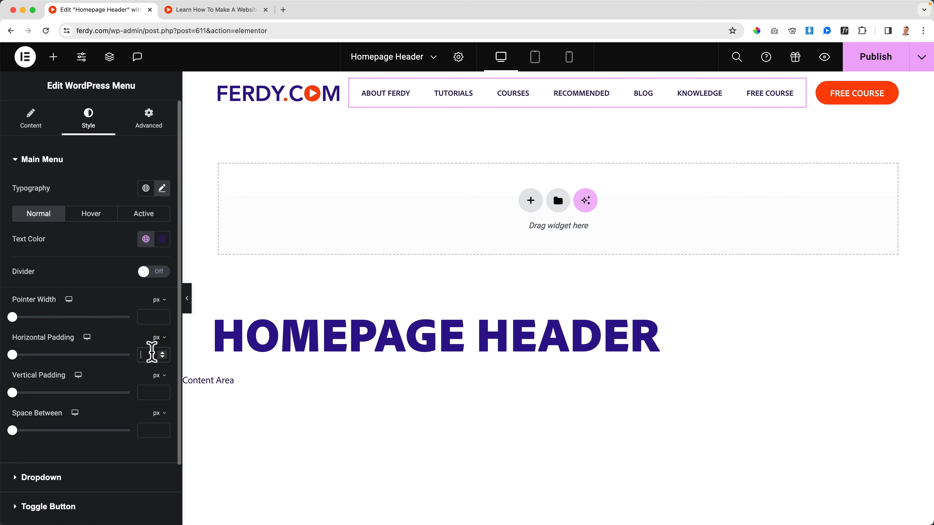
text(1)
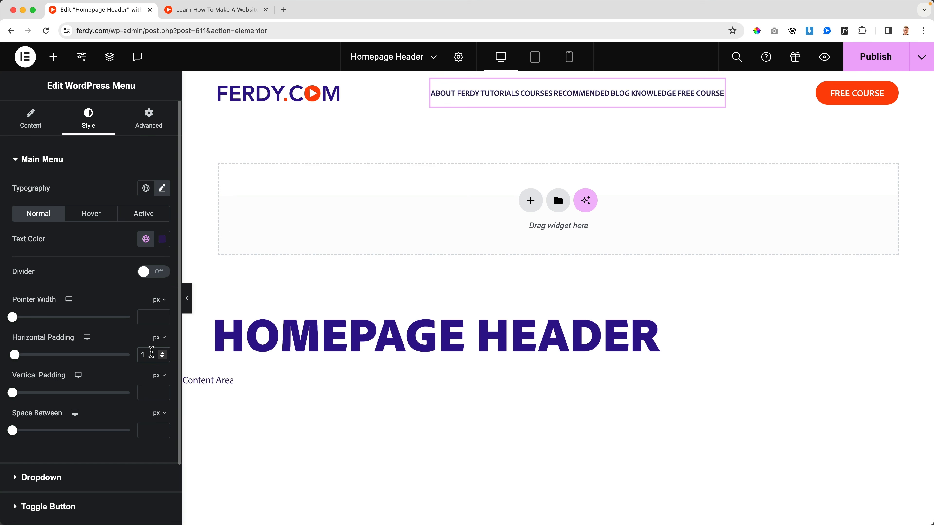
click(162, 189)
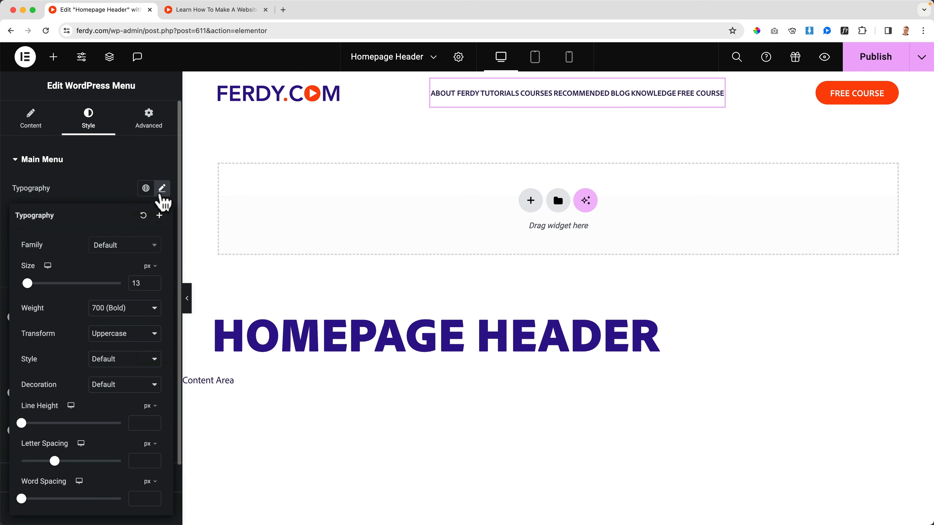
click(143, 279)
key(Up)
key(Up)
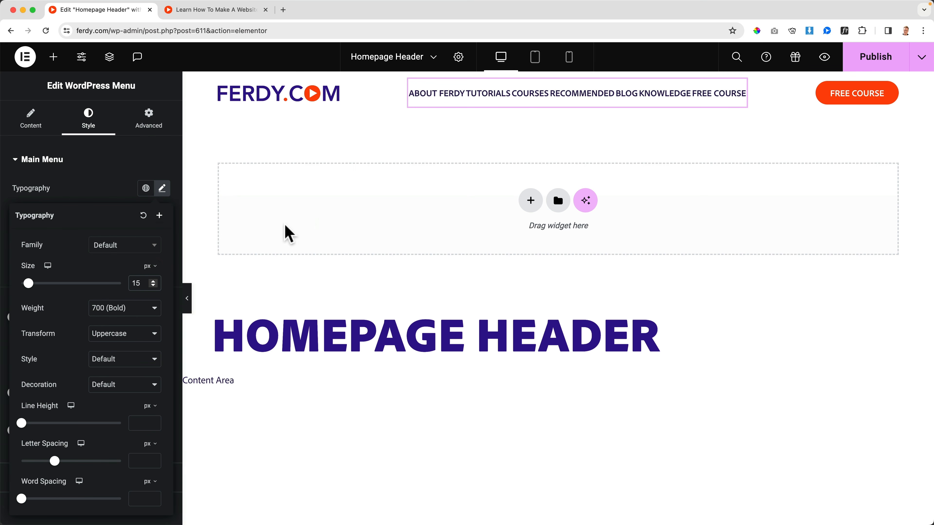
key(Up)
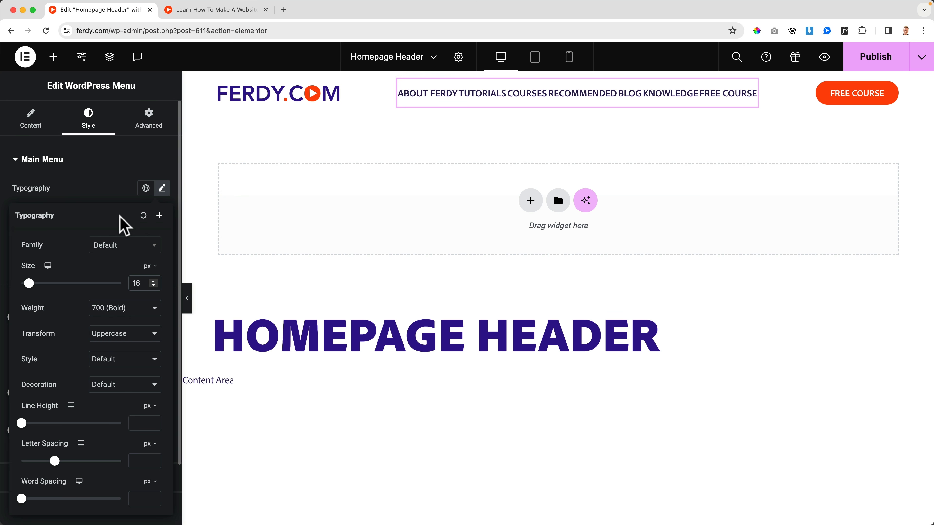
click(123, 207)
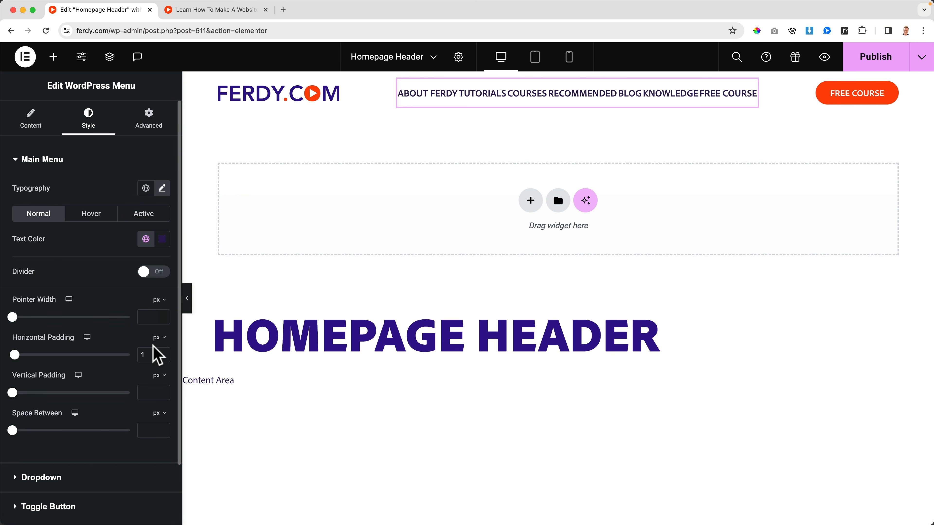
Set the header menu's horizontal padding to 12 px.
click(149, 354)
text(10)
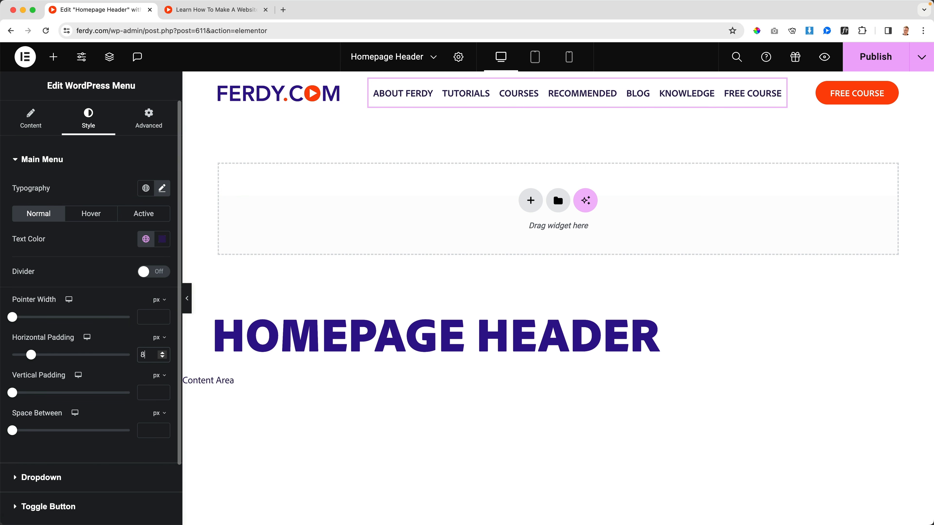
key(Up)
key(Up)
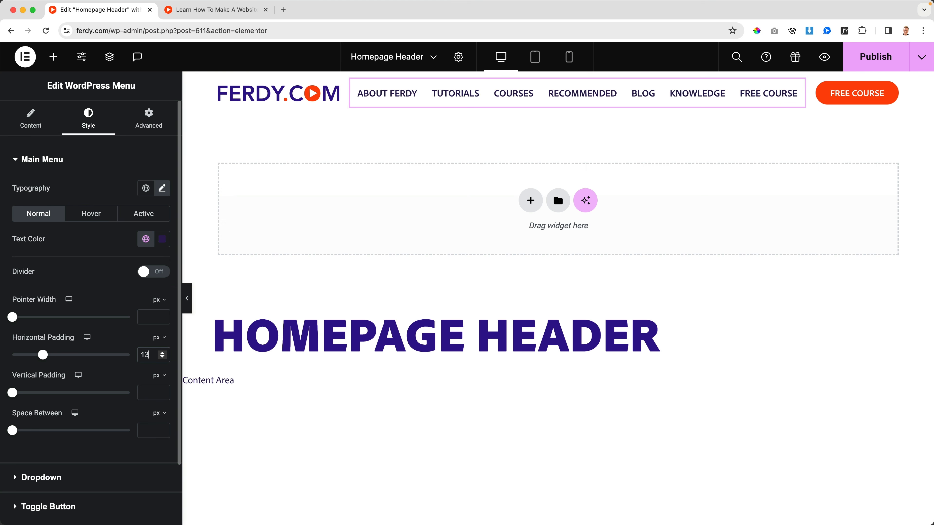
key(Down)
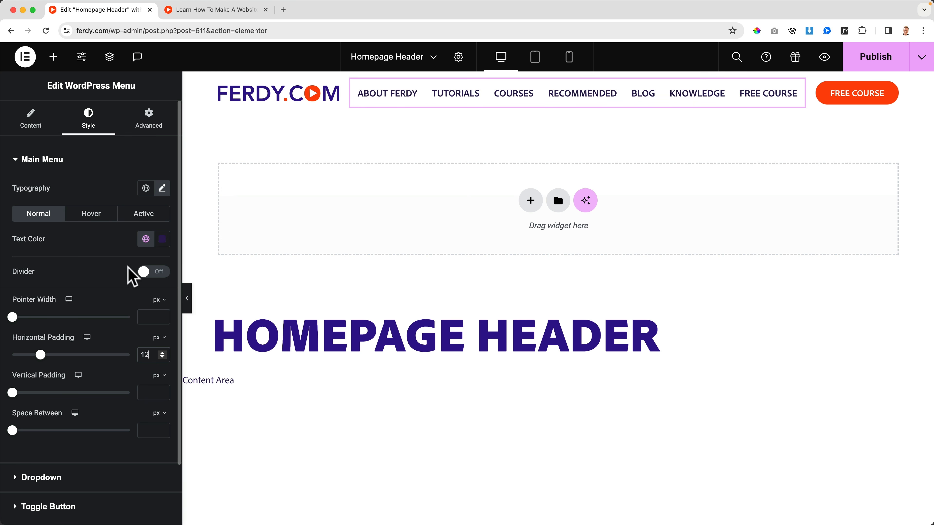
Set the menu's hover text color and hover pointer color to the global Primary color.
click(91, 214)
click(146, 239)
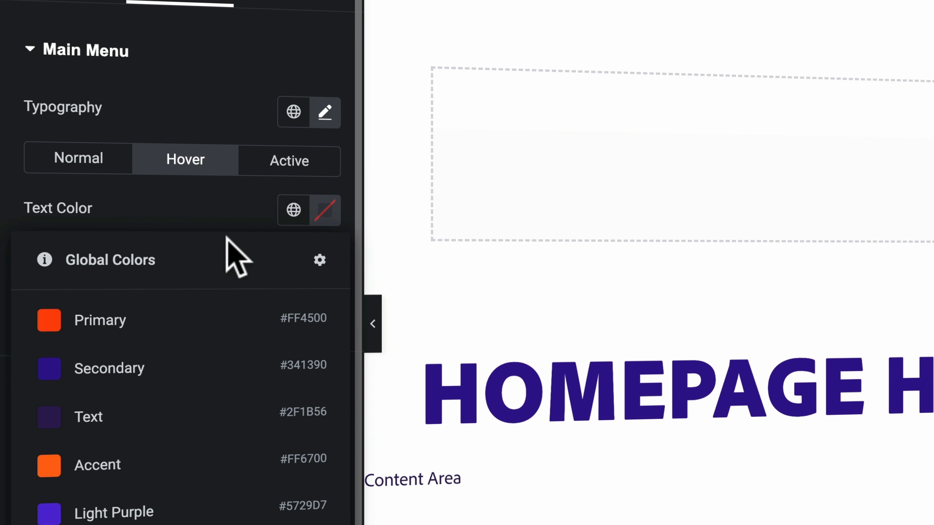
click(199, 329)
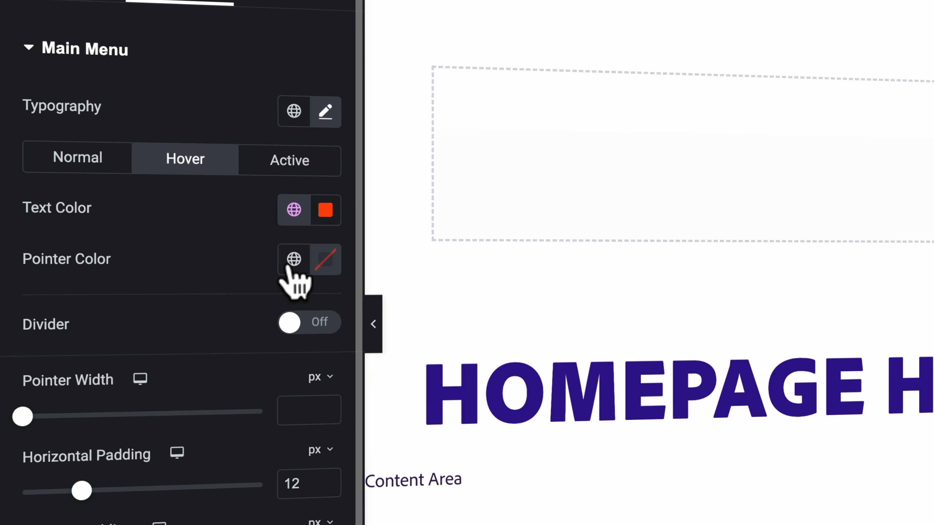
click(294, 259)
click(137, 374)
Set the menu's active text color and active pointer color to the global Primary color.
click(290, 160)
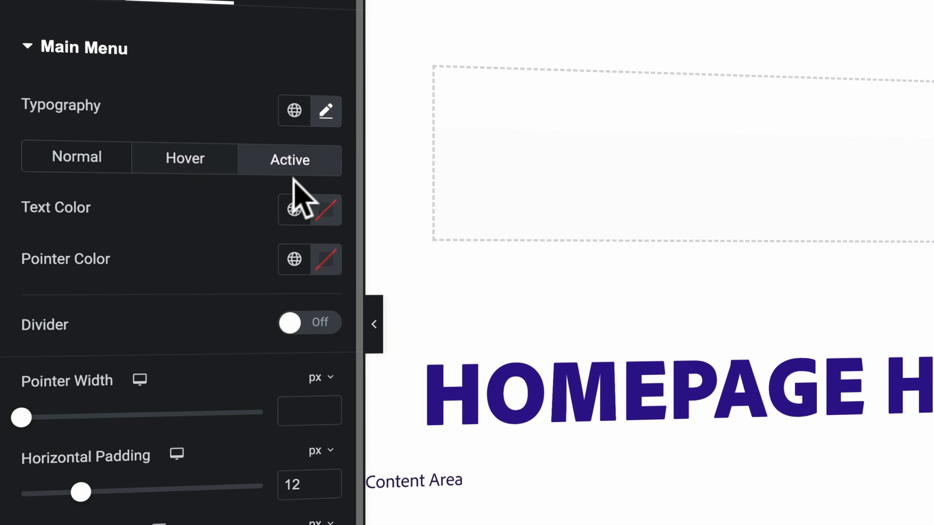
click(294, 209)
click(108, 335)
click(294, 259)
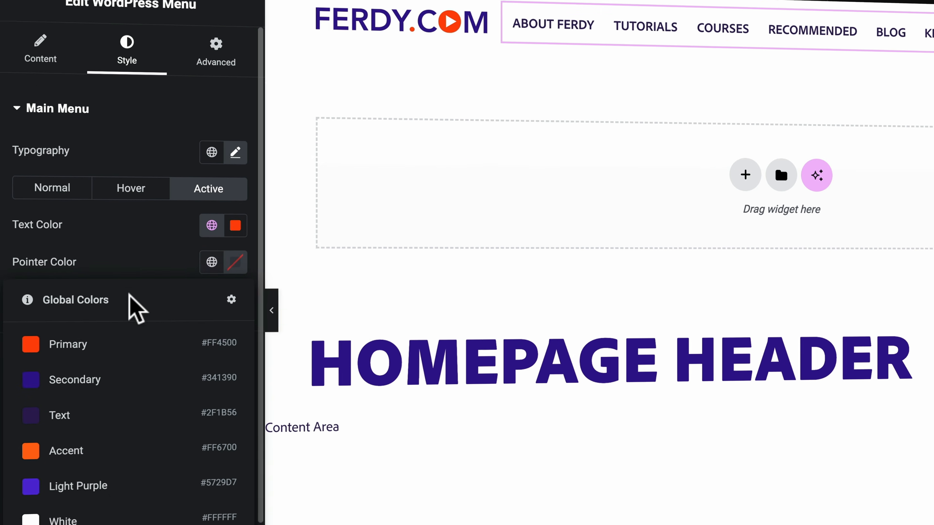
click(137, 377)
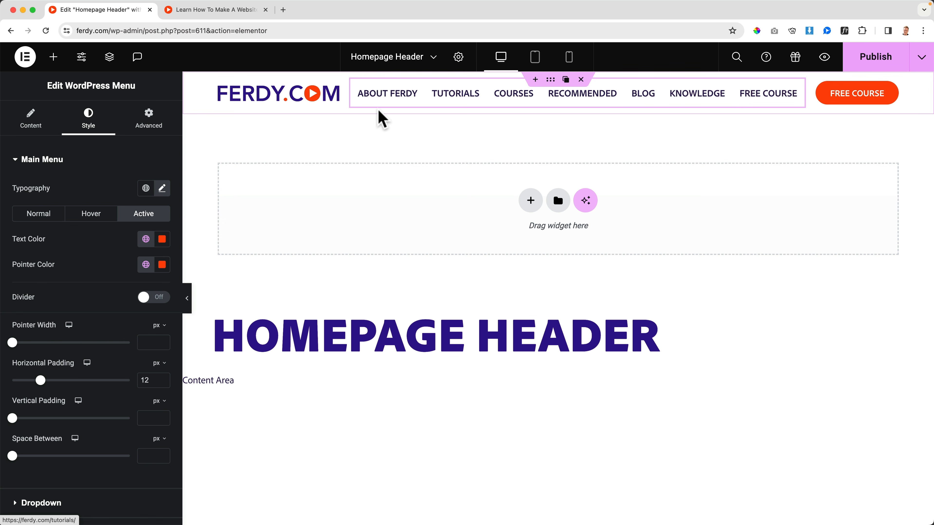
Publish the restyled menu, check it in the preview and on the homepage through the logo link, and return to the editor.
click(253, 15)
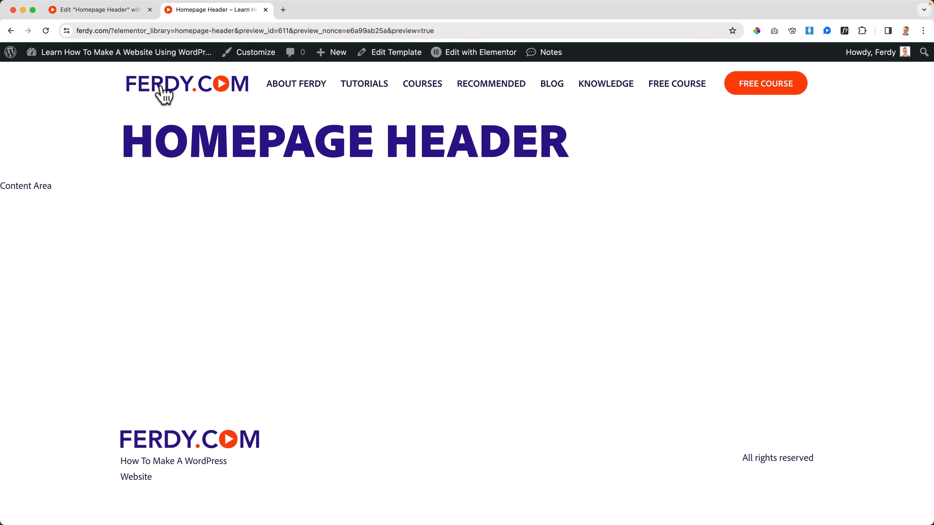
click(161, 88)
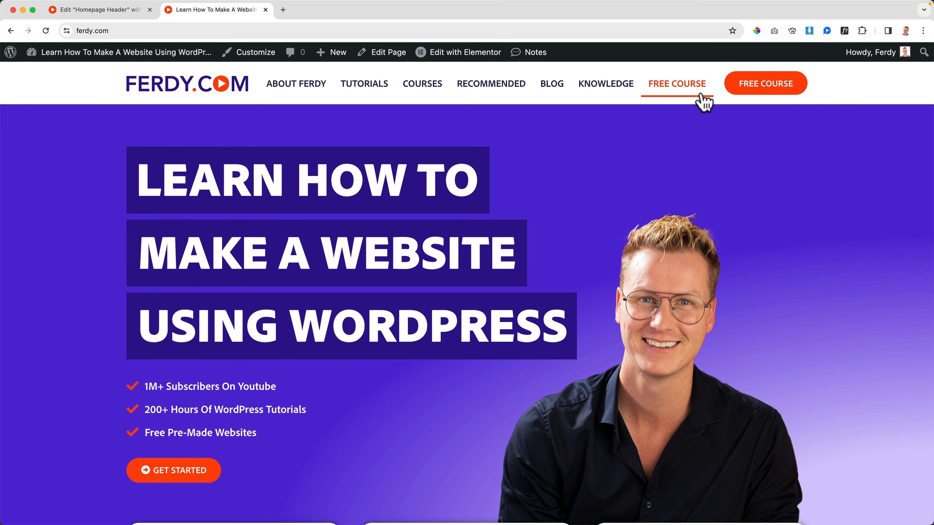
click(123, 14)
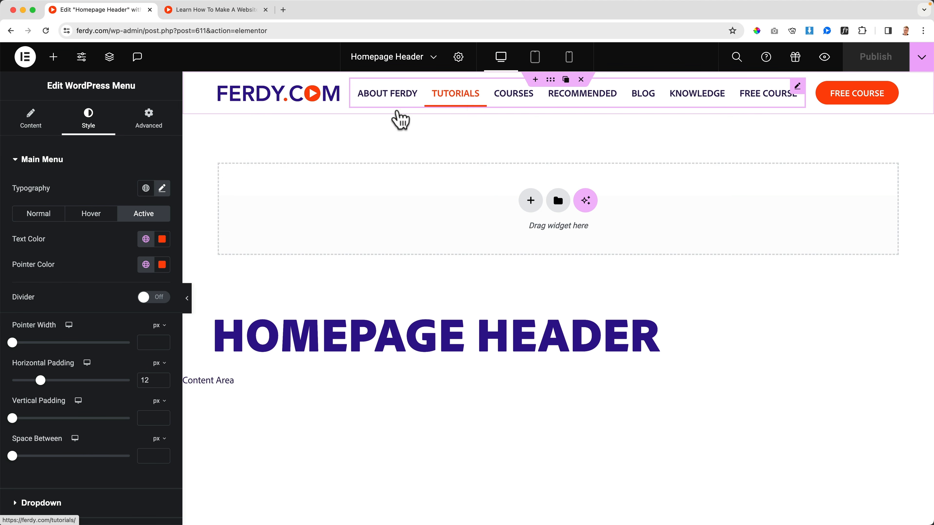
Set the header menu's typography size to 14 px.
click(162, 188)
key(Down)
key(Down)
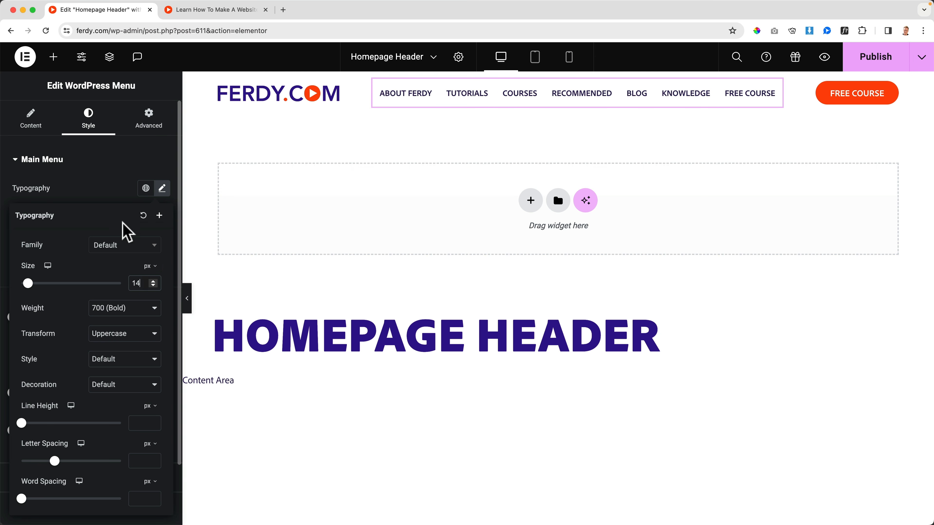
Set the header menu's horizontal padding to 16 px and publish the template.
click(112, 189)
key(Up)
key(Up)
key(Up)
key(Up)
key(Up)
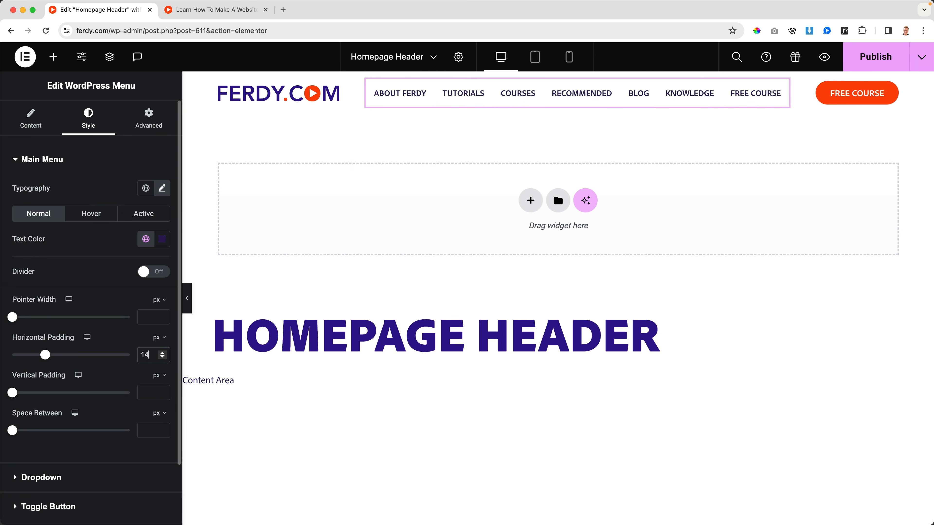
key(Up)
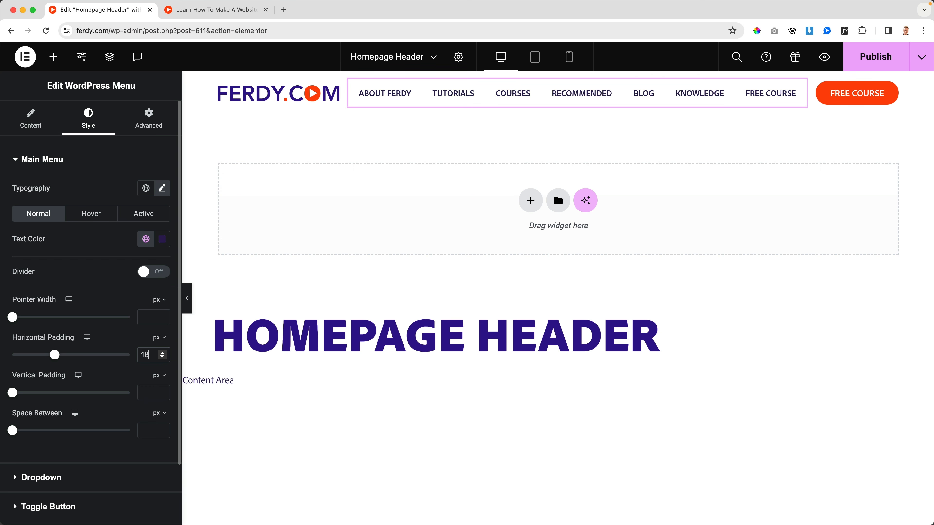
key(Down)
key(Down)
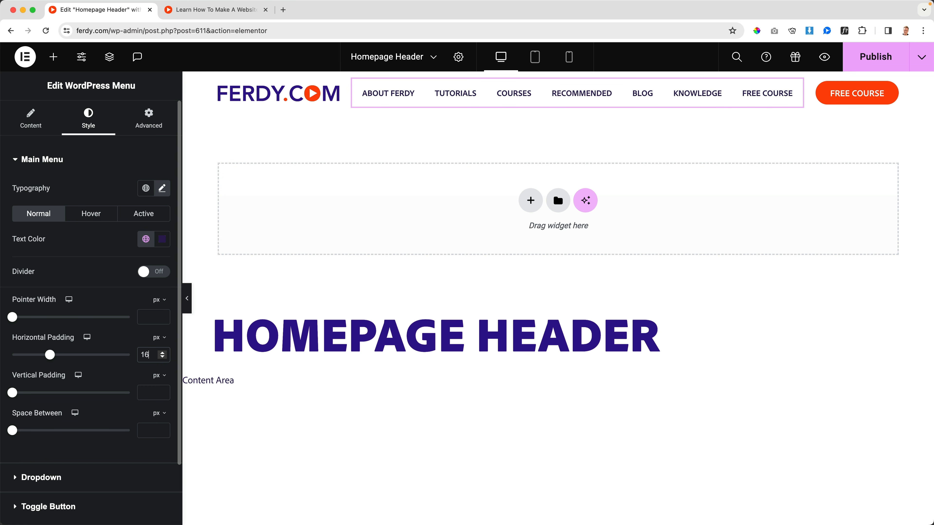
Check which WordPress menu is assigned to the header's menu widget.
click(31, 129)
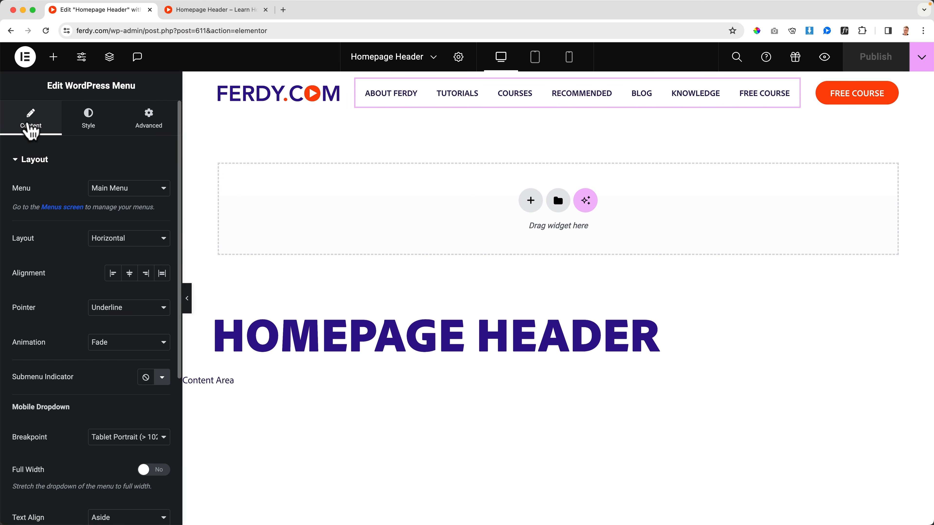
click(127, 194)
click(116, 191)
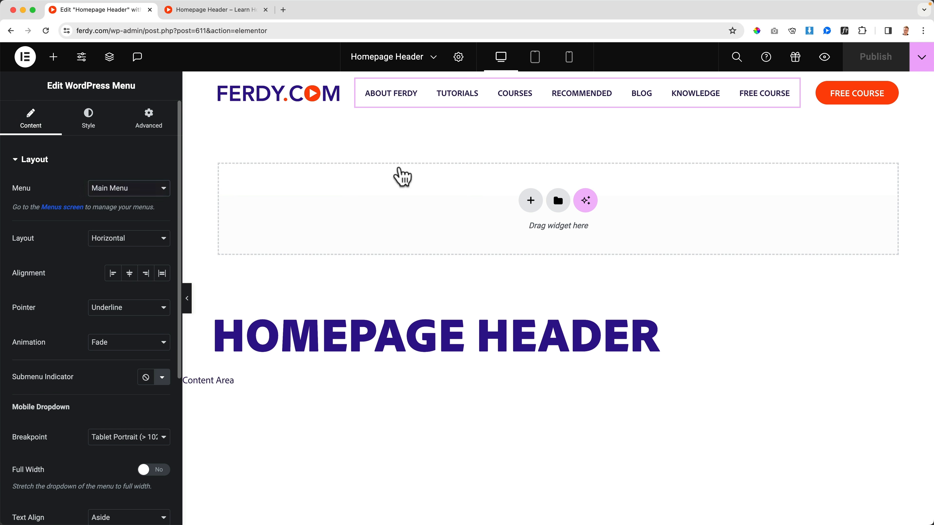
Preview the header, open Main Menu in the site Customizer and show the items that can be added.
click(825, 57)
click(256, 59)
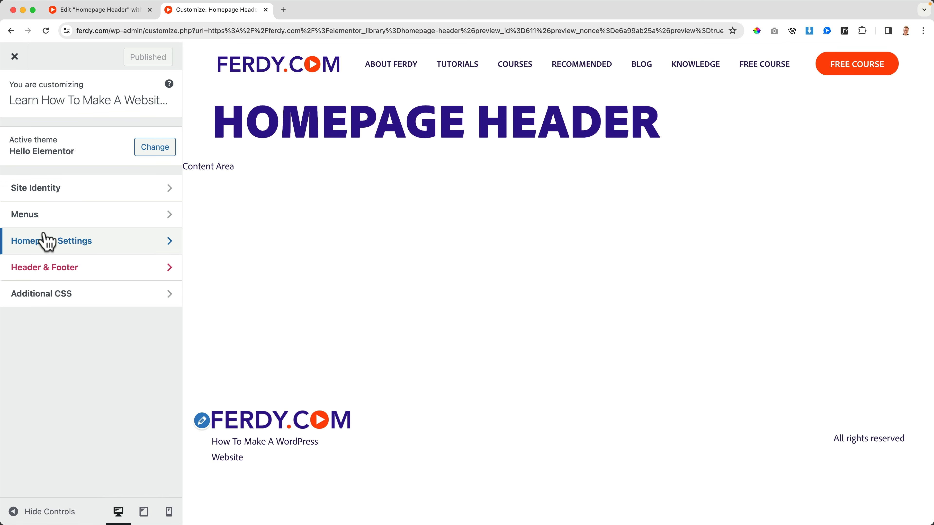
click(22, 221)
click(59, 167)
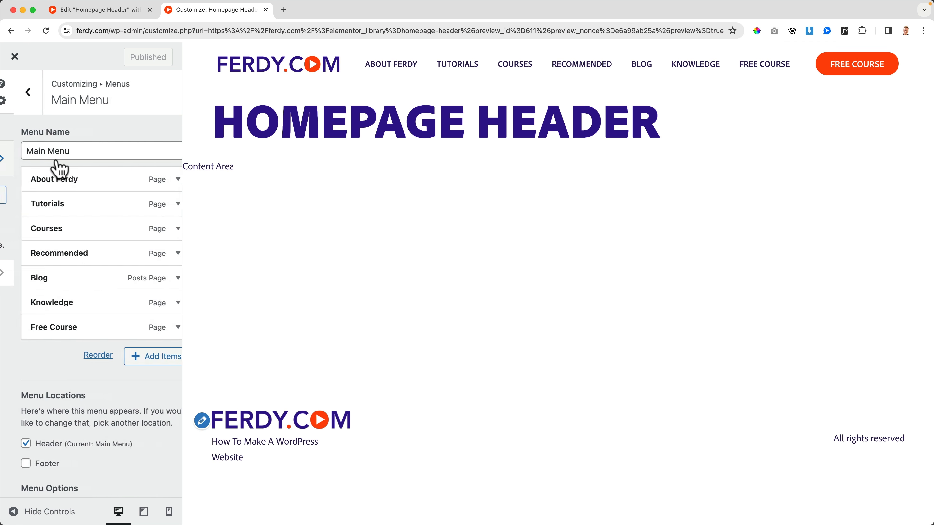
click(158, 355)
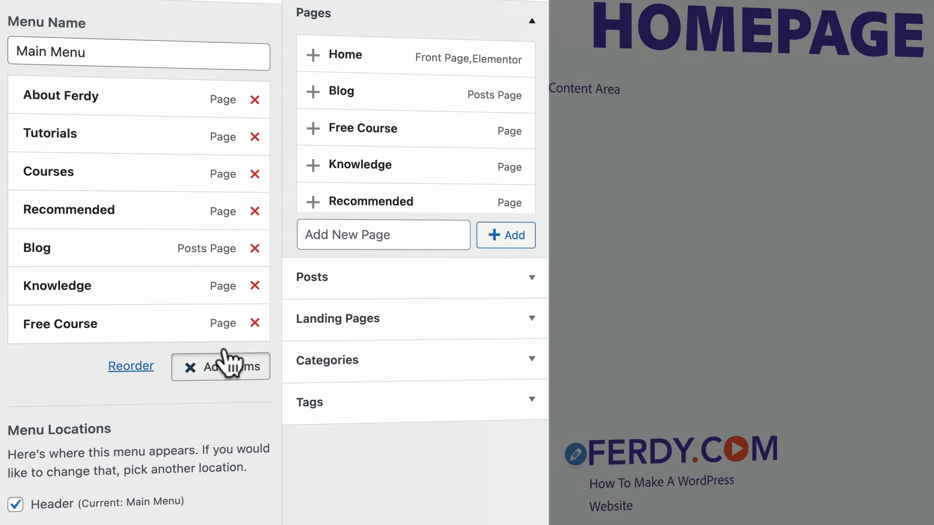
Create the pages Affiliate Marketing Course, WordPress Course and eCommerce Course and add them to Main Menu.
click(345, 235)
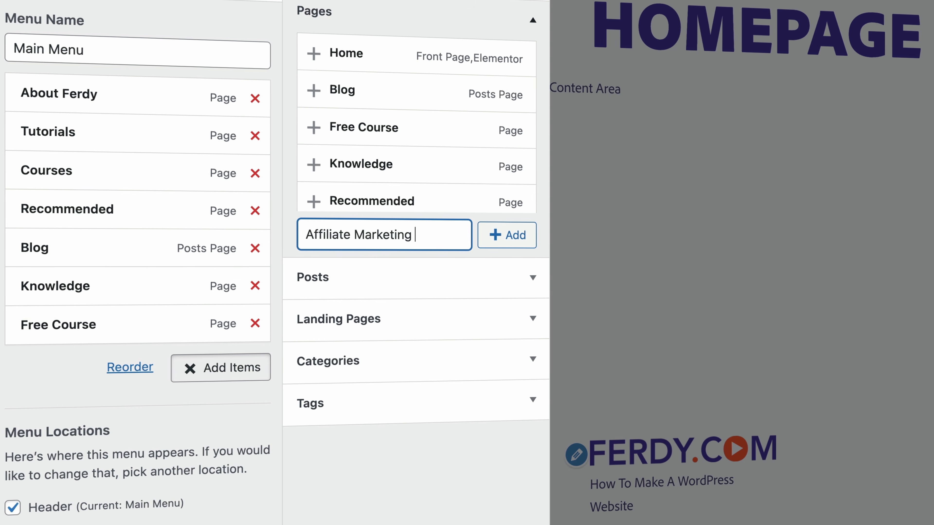
click(496, 235)
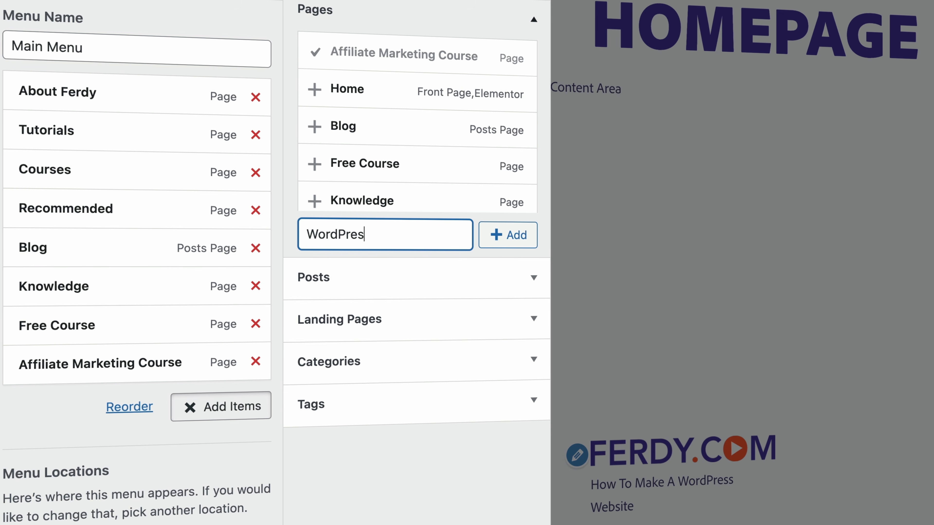
click(495, 243)
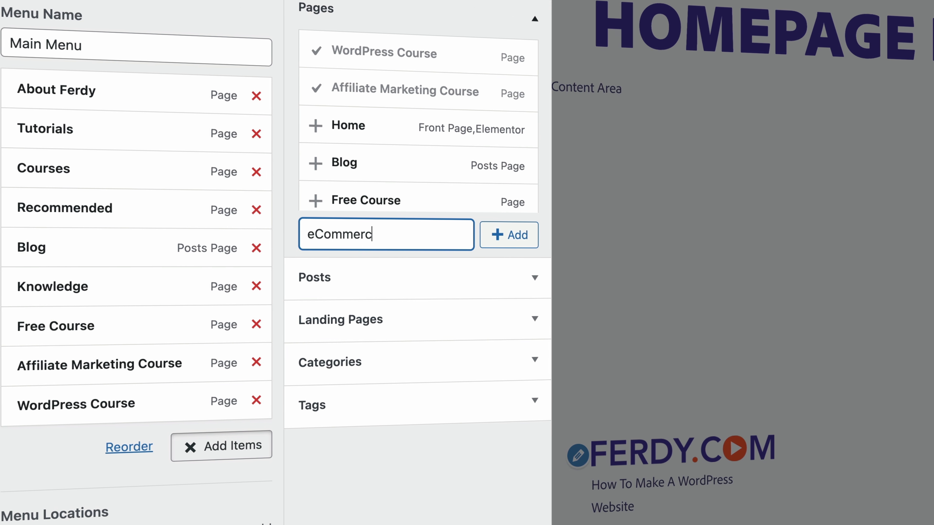
click(485, 236)
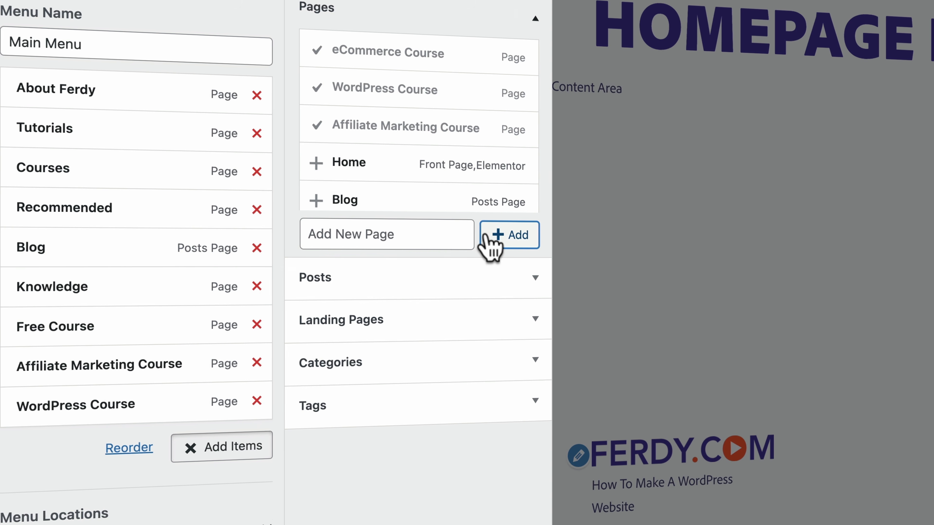
Nest the Affiliate Marketing, WordPress and eCommerce Course items as sub items under Courses.
drag(81, 372, 105, 202)
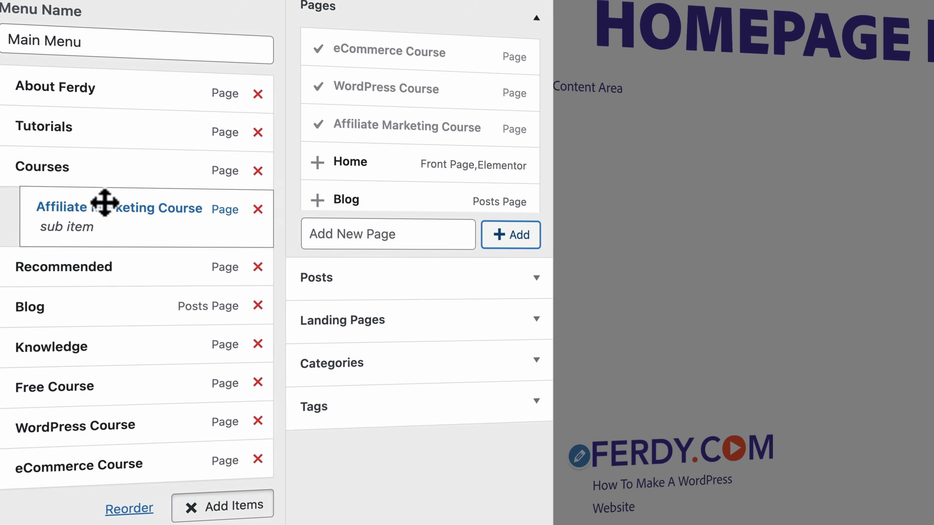
drag(76, 400, 91, 264)
drag(65, 486, 87, 326)
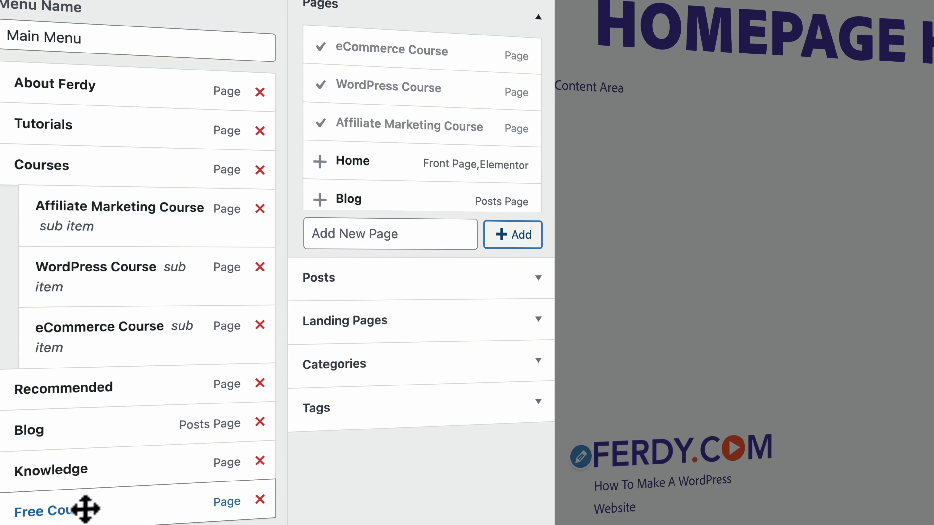
Remove Free Course from Main Menu, publish the menu changes and close the Customizer.
click(260, 501)
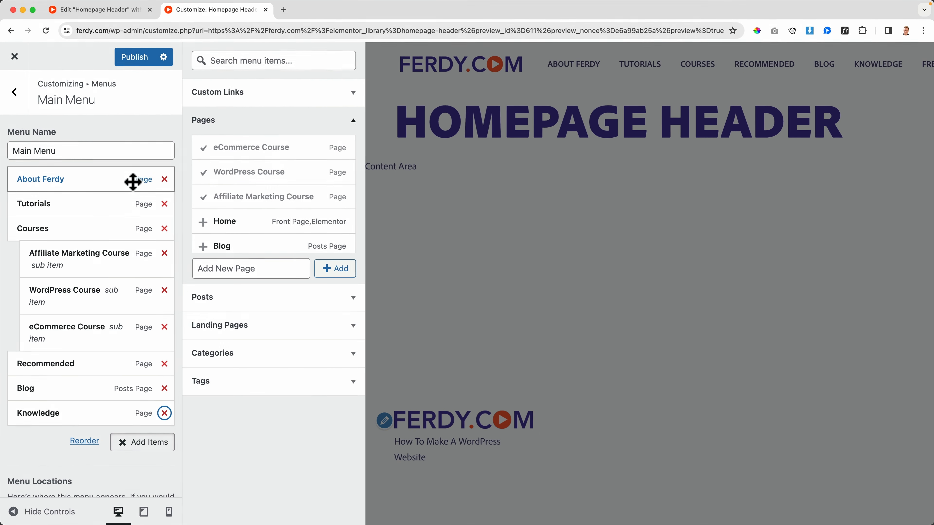
click(138, 63)
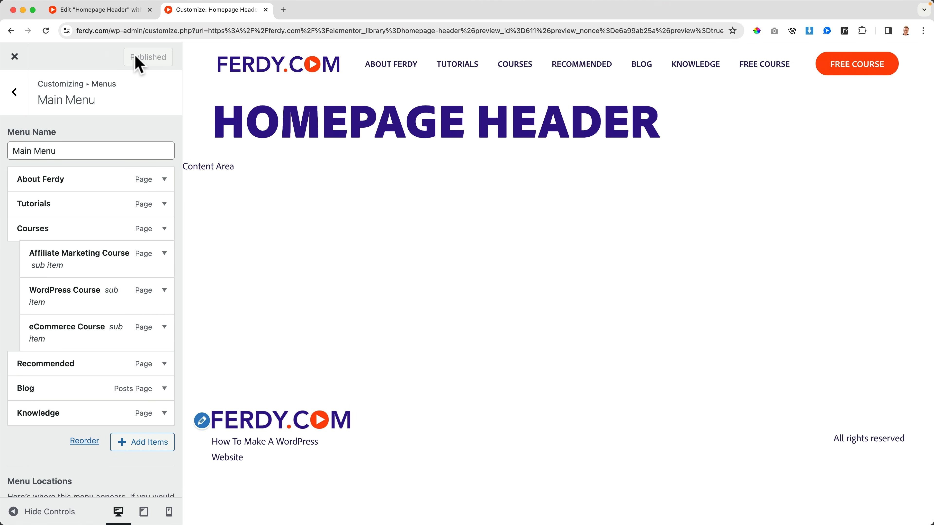
click(14, 57)
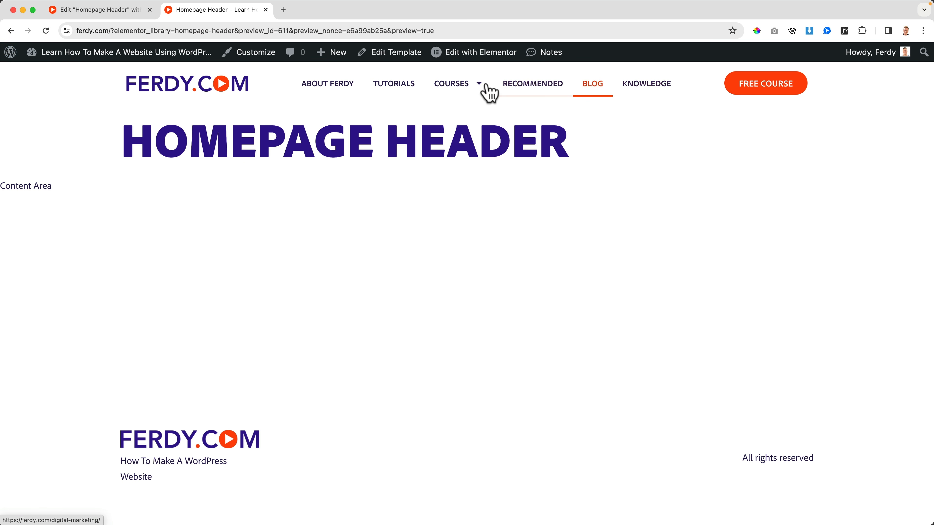
Check the Courses submenu in the preview, close the outdated editor tab and reopen the header template with Elementor.
mouse_move(467, 91)
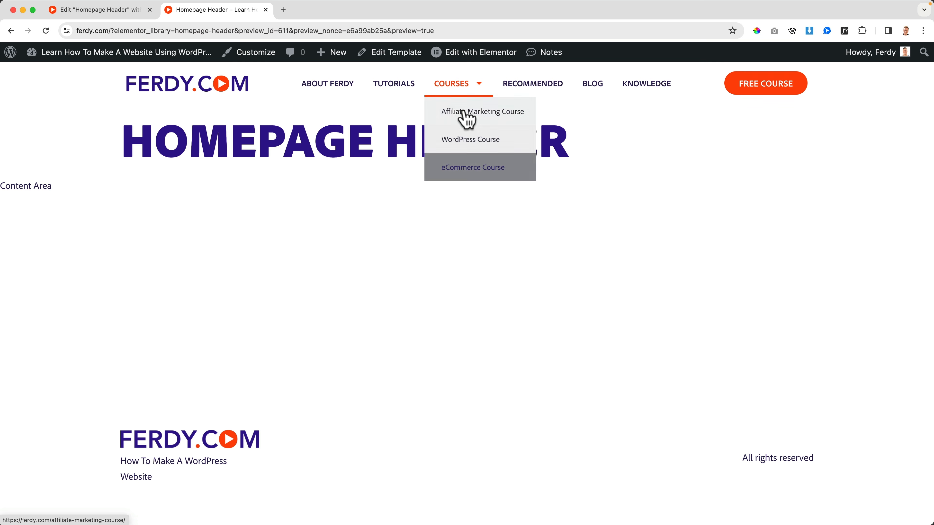
click(127, 11)
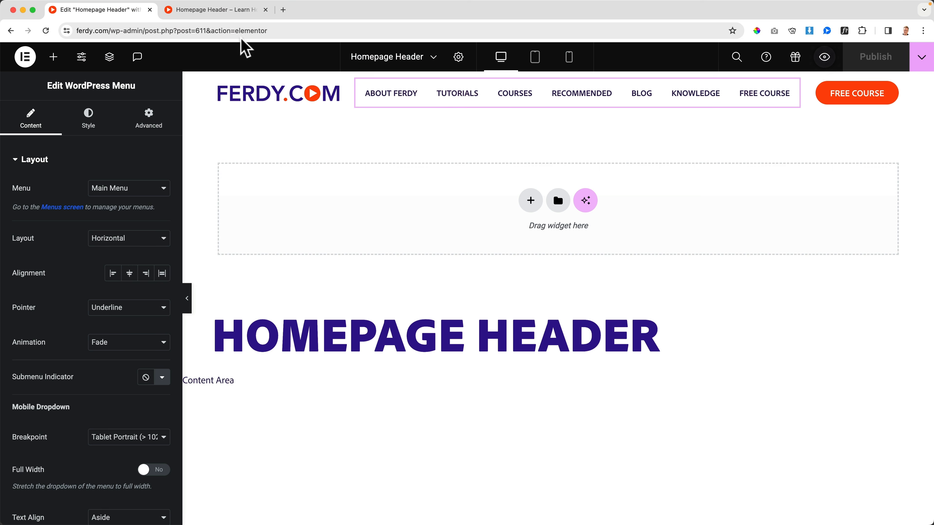
click(150, 10)
click(456, 53)
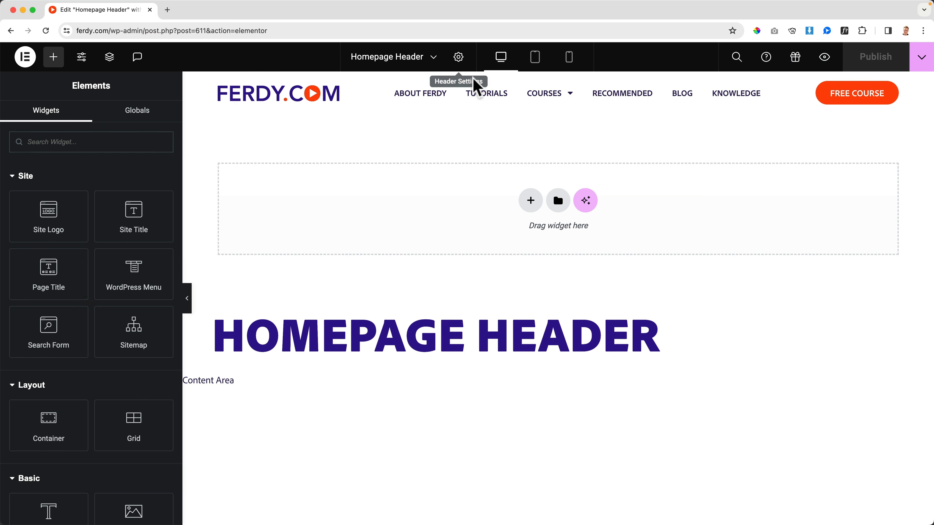
mouse_move(559, 105)
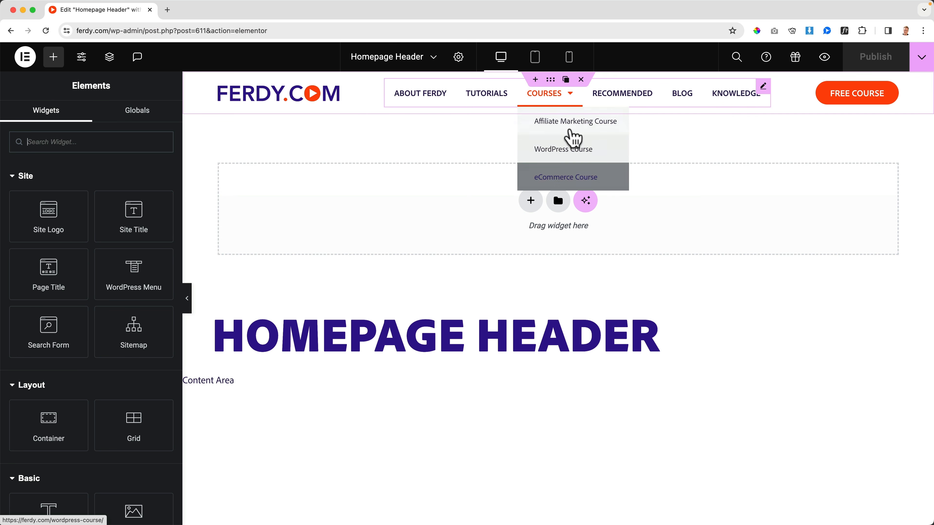
For the WordPress Menu widget's dropdown, set the normal text color to global Text and the background to global White.
click(562, 96)
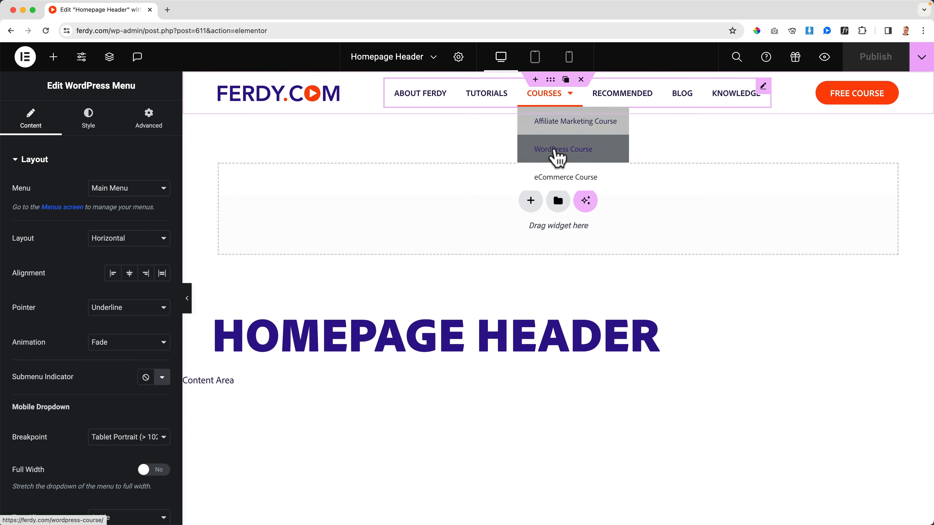
click(86, 123)
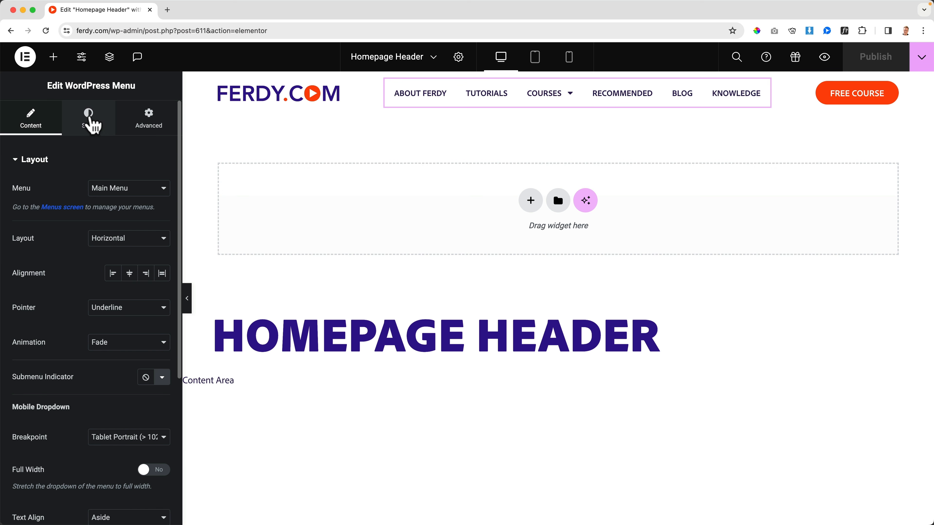
scroll(94, 283, down, 3)
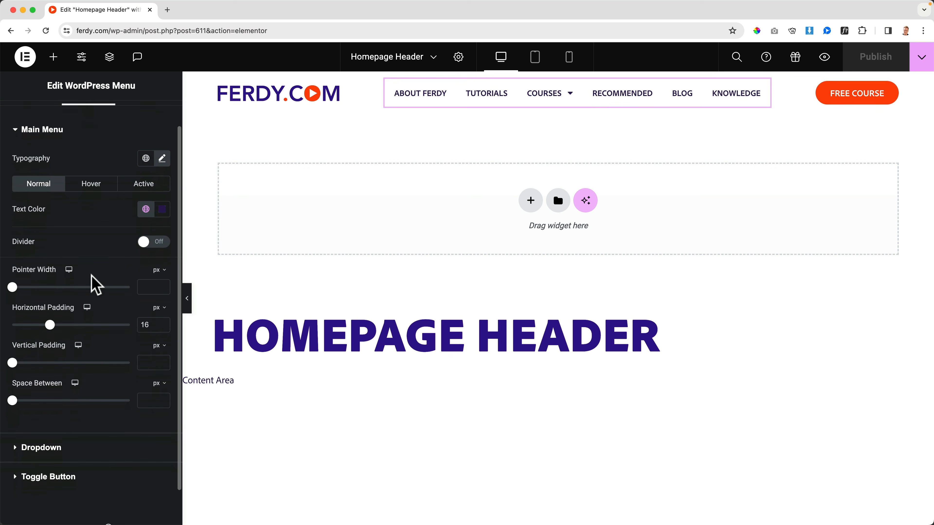
click(41, 408)
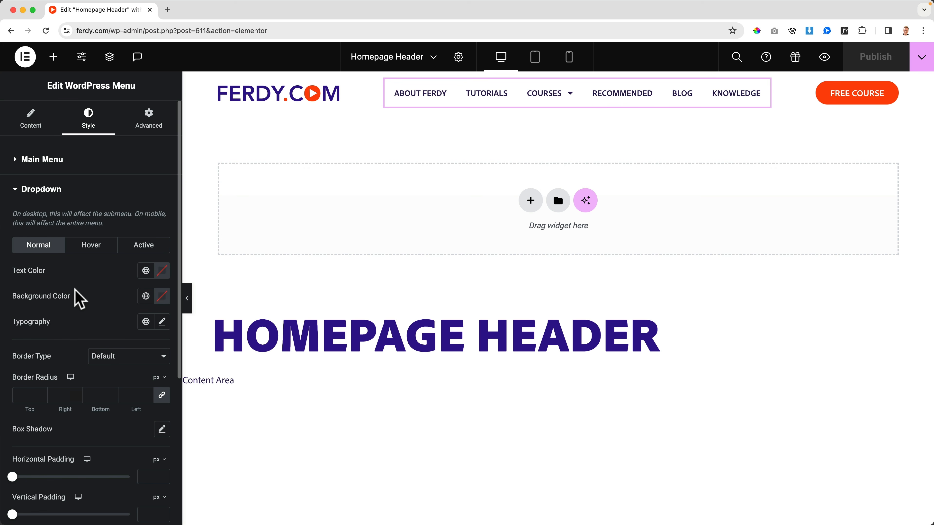
mouse_move(539, 101)
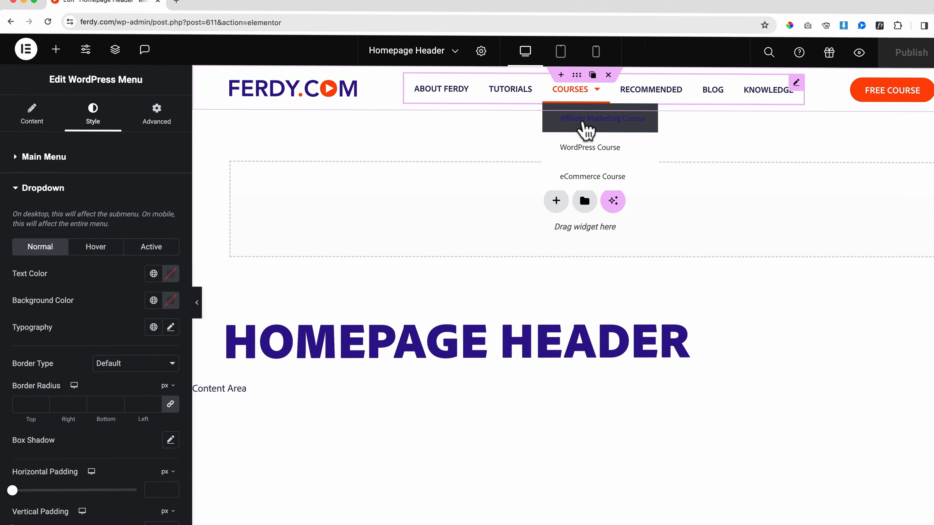
click(153, 273)
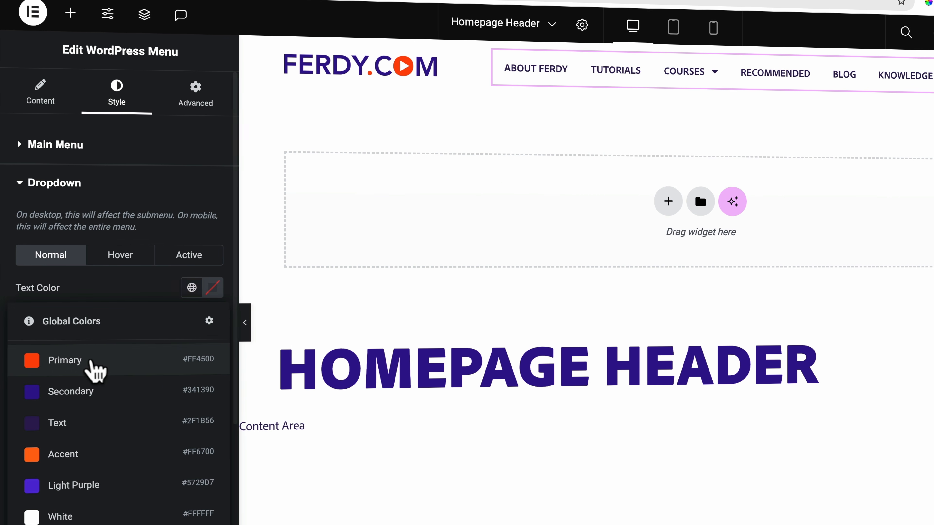
click(78, 423)
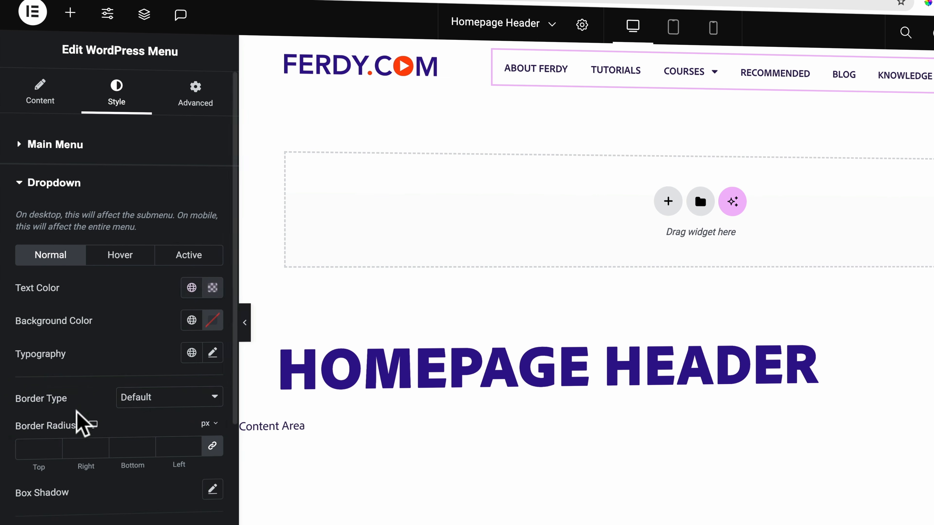
click(192, 320)
click(103, 515)
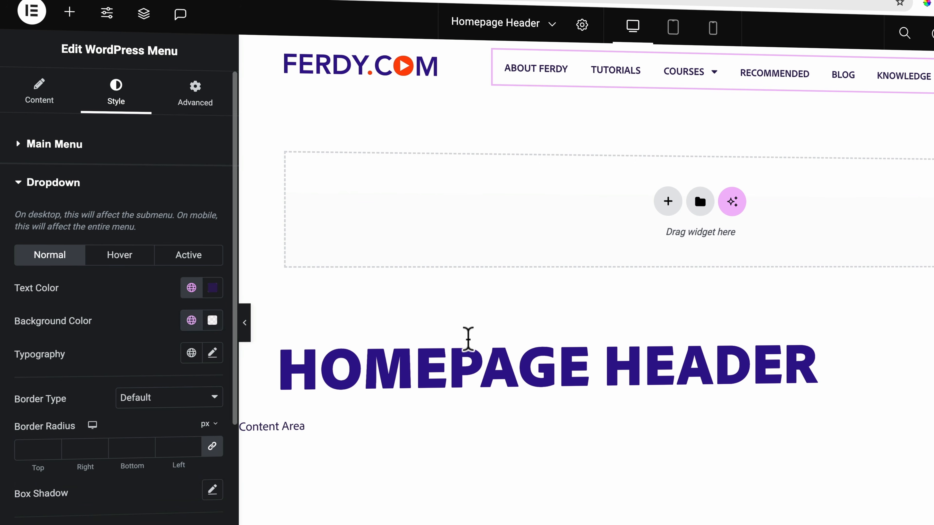
mouse_move(713, 83)
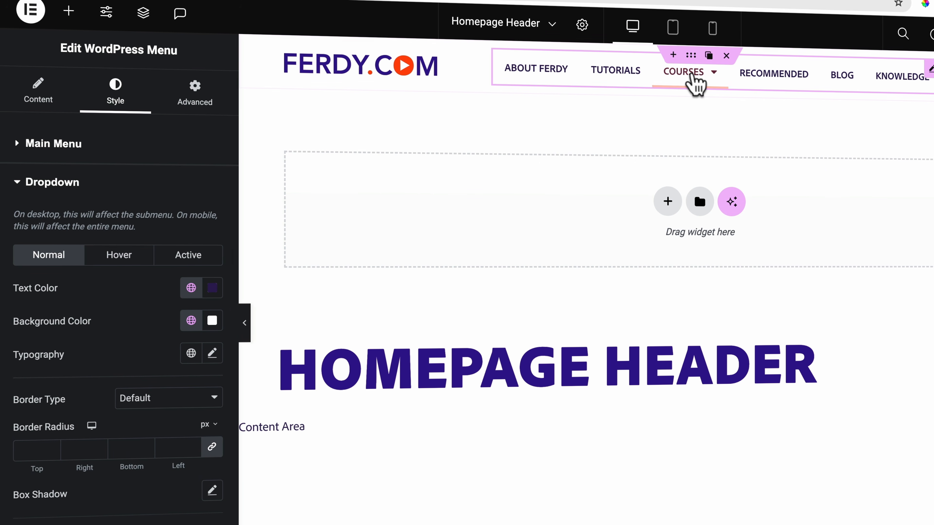
Set the dropdown's hover text color to global White and its hover background to global Secondary.
click(121, 258)
click(191, 289)
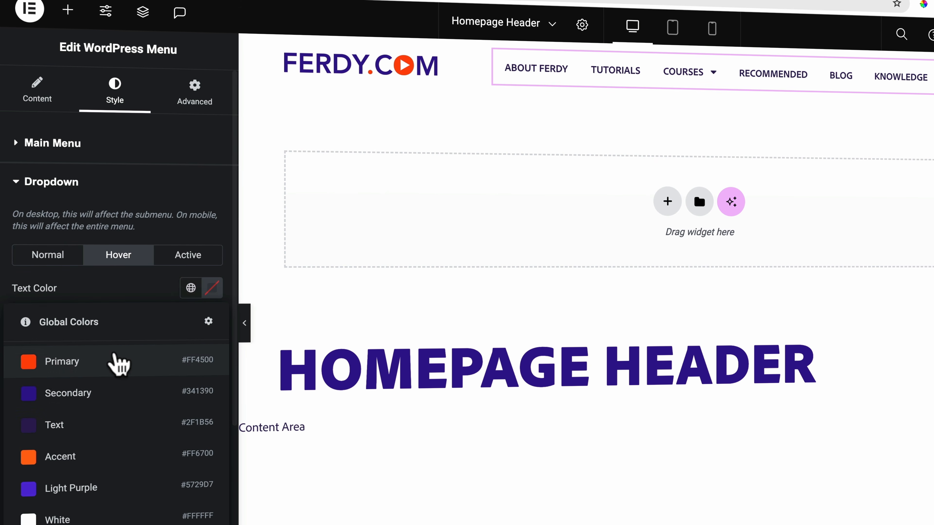
click(58, 520)
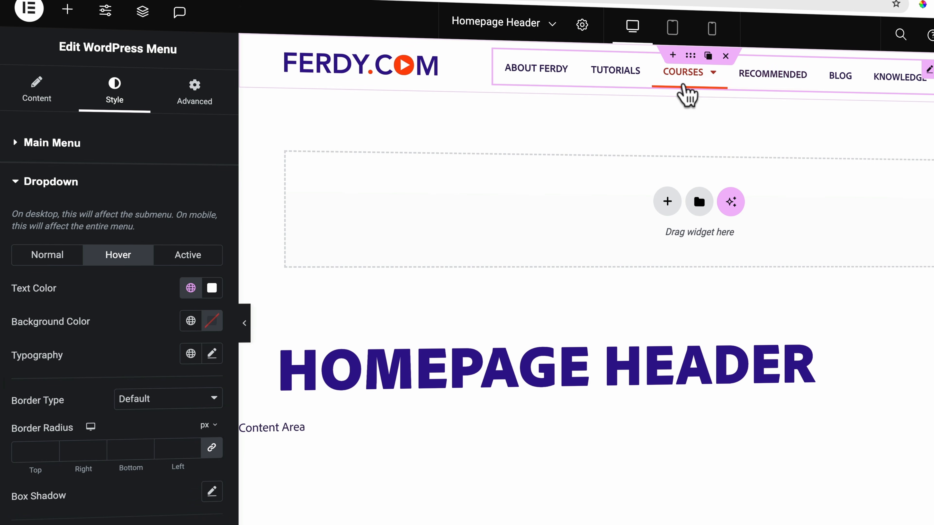
mouse_move(687, 94)
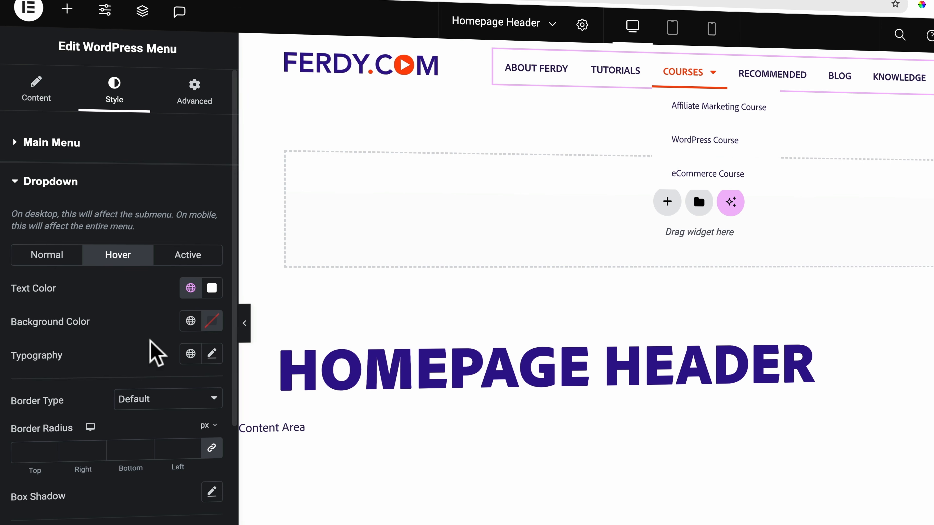
click(191, 321)
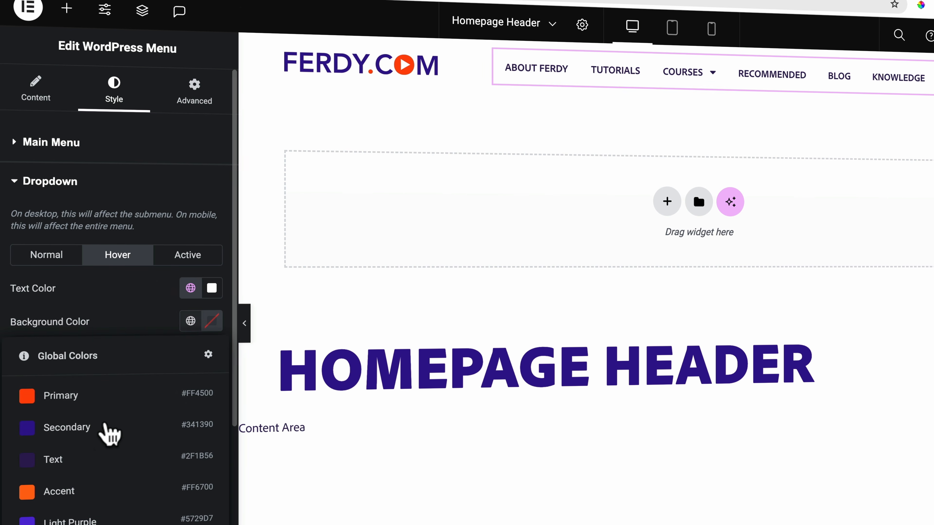
click(88, 429)
Lighten the dropdown's hover background to a custom pale purple and set its hover text color to global Text.
click(213, 323)
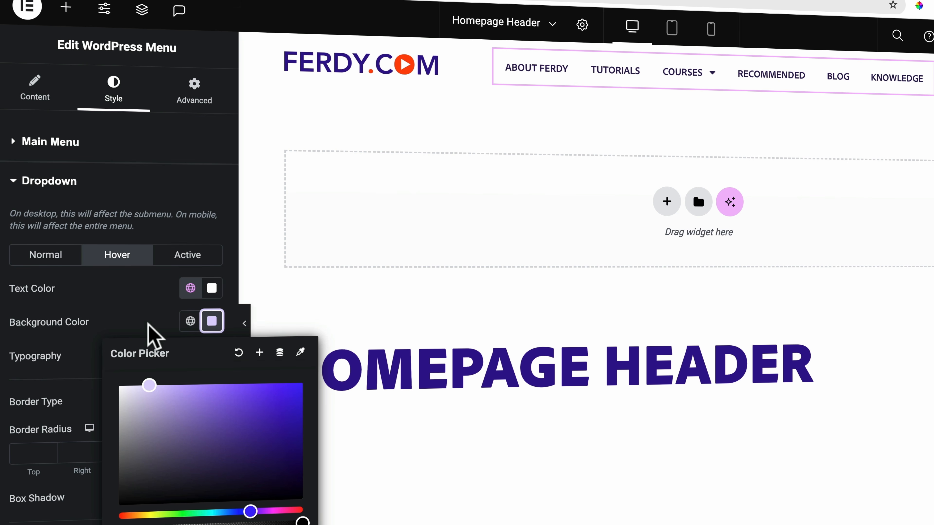
click(148, 309)
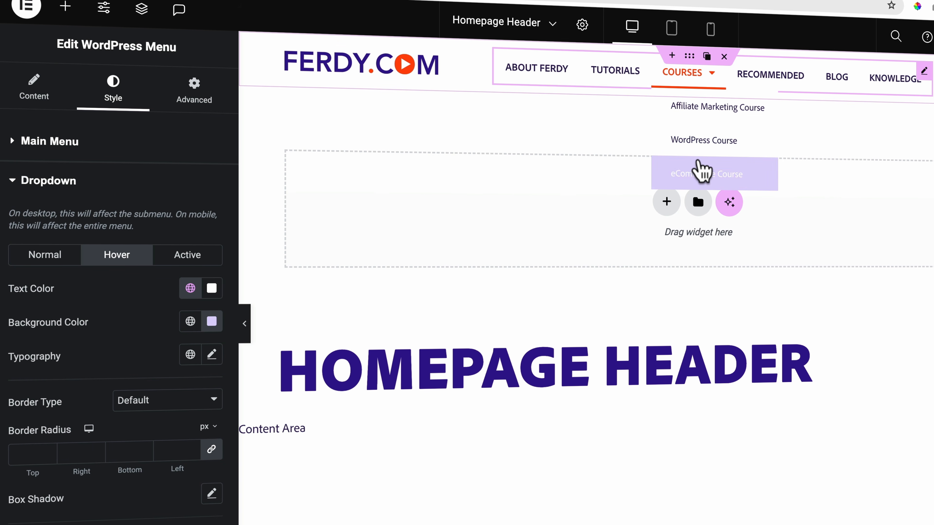
click(191, 288)
click(76, 428)
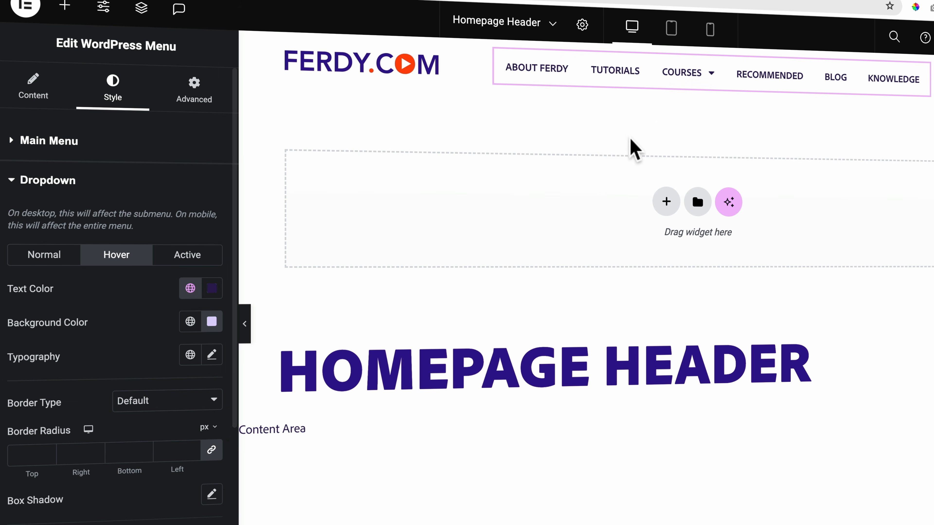
mouse_move(696, 84)
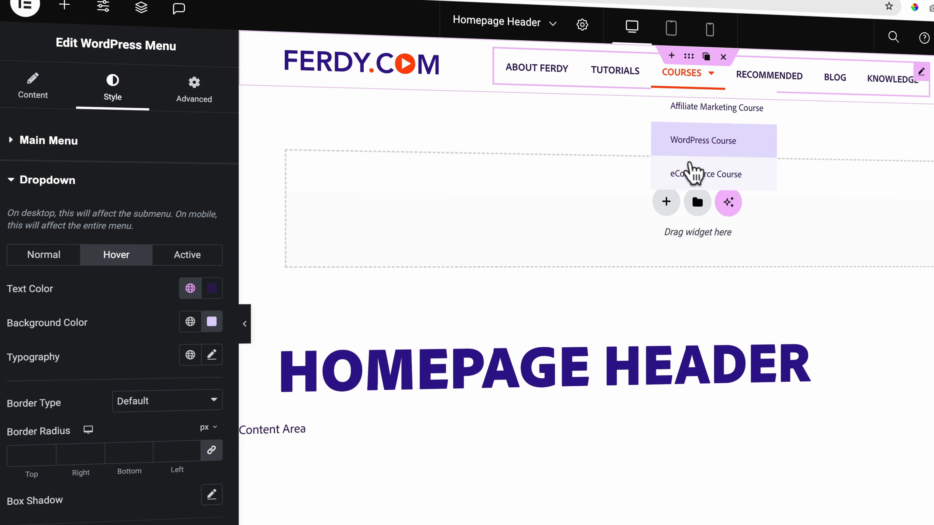
Set the dropdown typography to size 16 px with the Uppercase transform and check the Courses submenu.
click(212, 355)
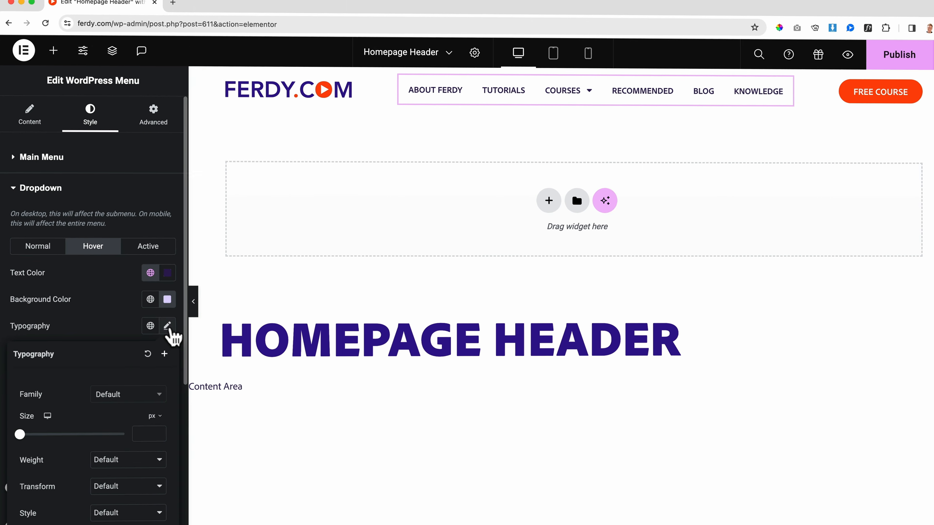
scroll(120, 337, down, 3)
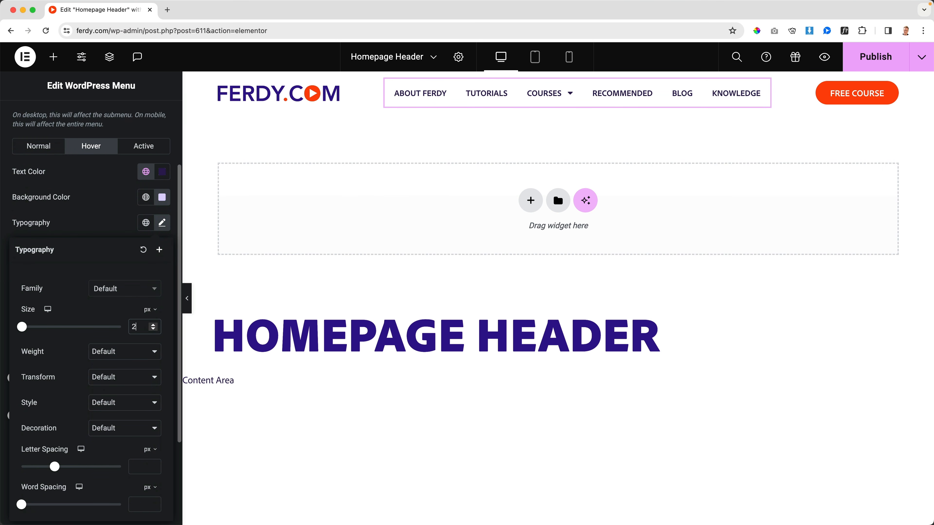
key(Up)
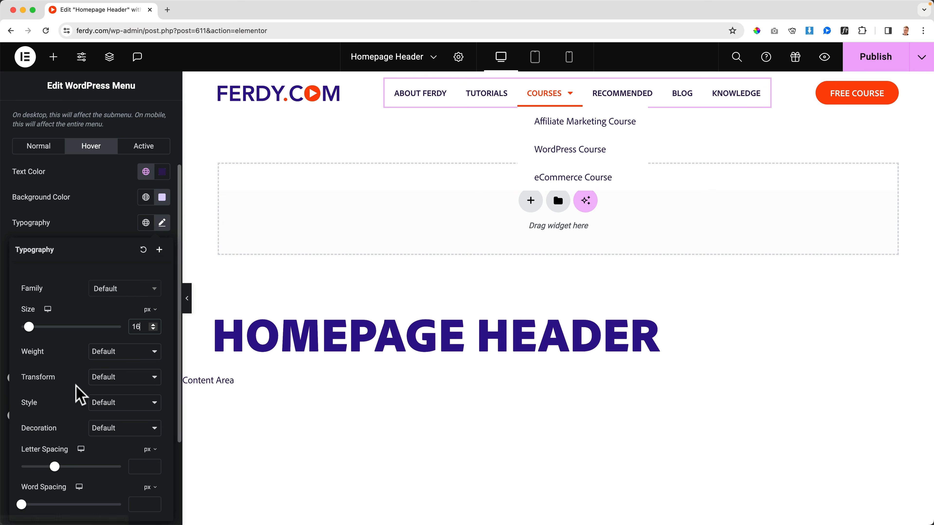
click(112, 379)
click(111, 393)
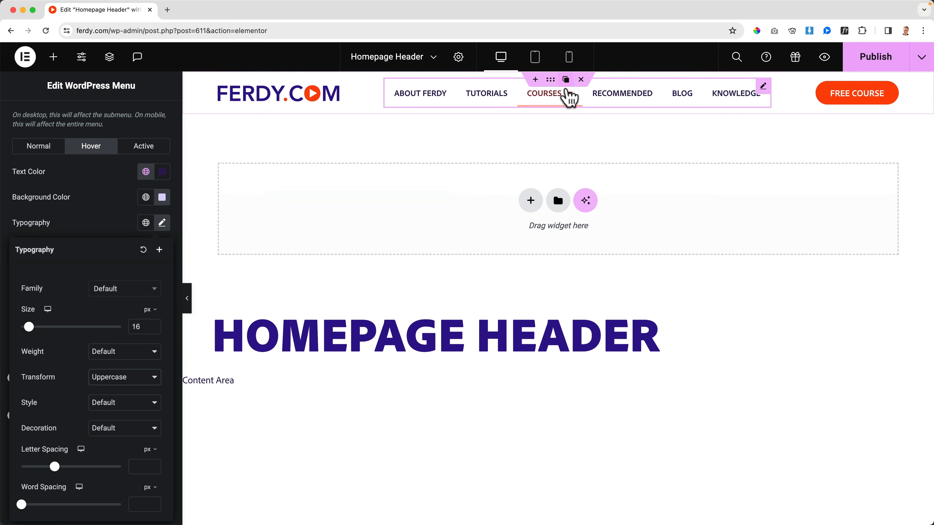
mouse_move(570, 96)
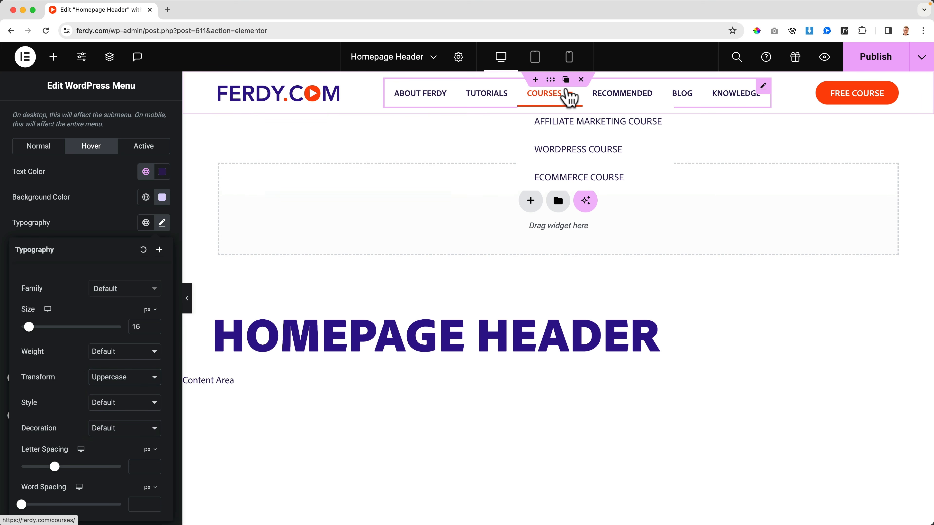
Reduce the dropdown font size to 14 px and set its weight to 700 (Bold).
click(137, 327)
key(Down)
key(Down)
scroll(121, 353, up, 1)
click(117, 359)
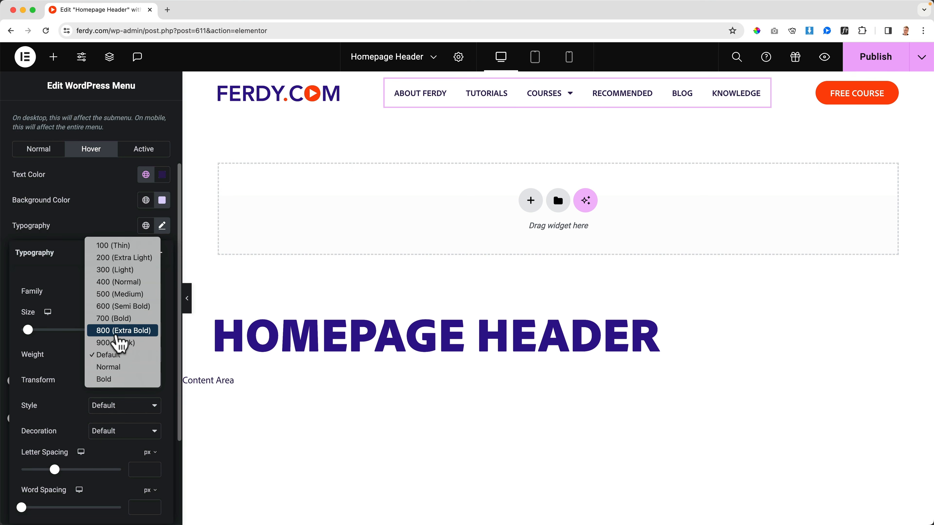
click(69, 341)
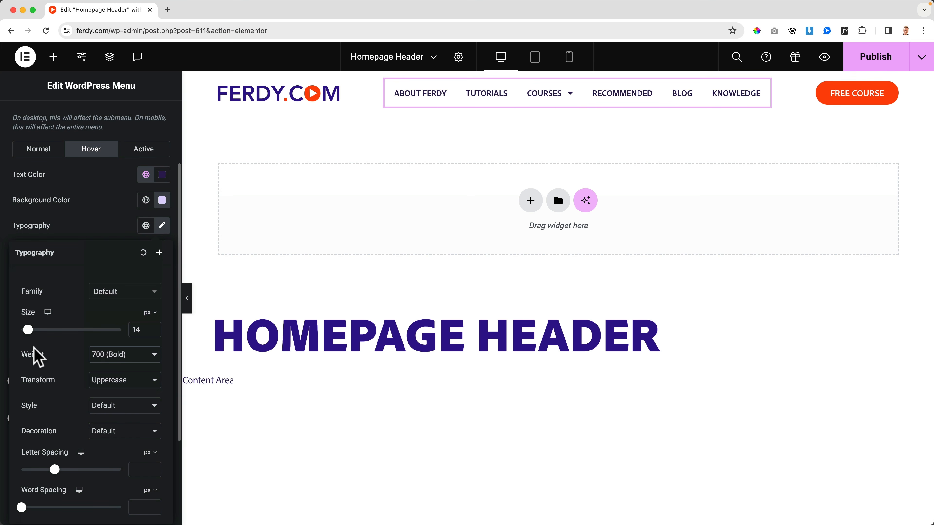
Give the dropdown a 20 px border radius on all corners and a distance of 10 px from the menu.
mouse_move(547, 98)
click(102, 230)
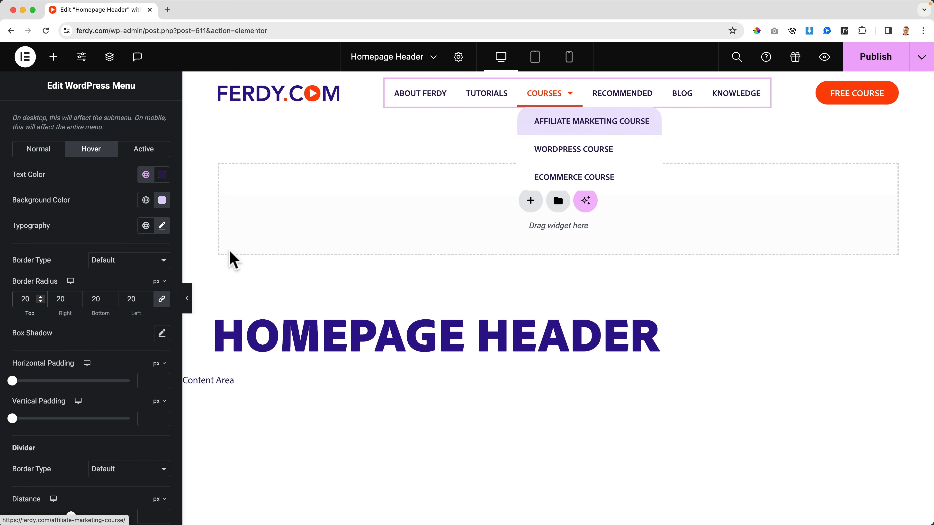
scroll(109, 350, down, 3)
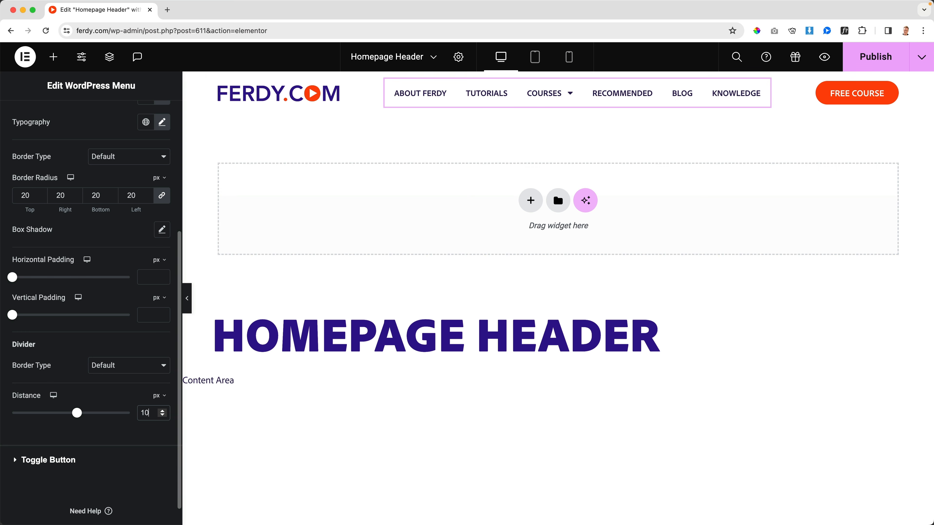
Set the dropdown's hover text color to global White and its hover background to global Light Purple, and check the Courses submenu.
scroll(46, 209, up, 6)
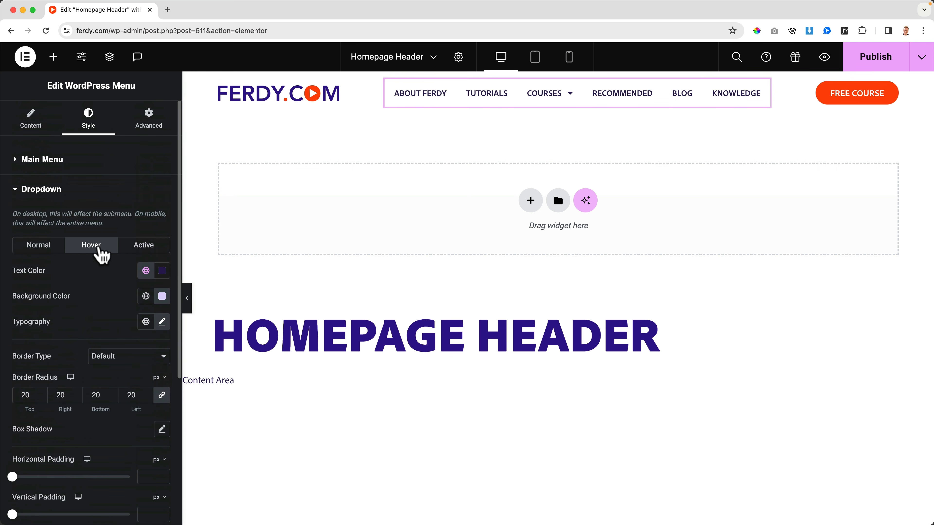
click(144, 272)
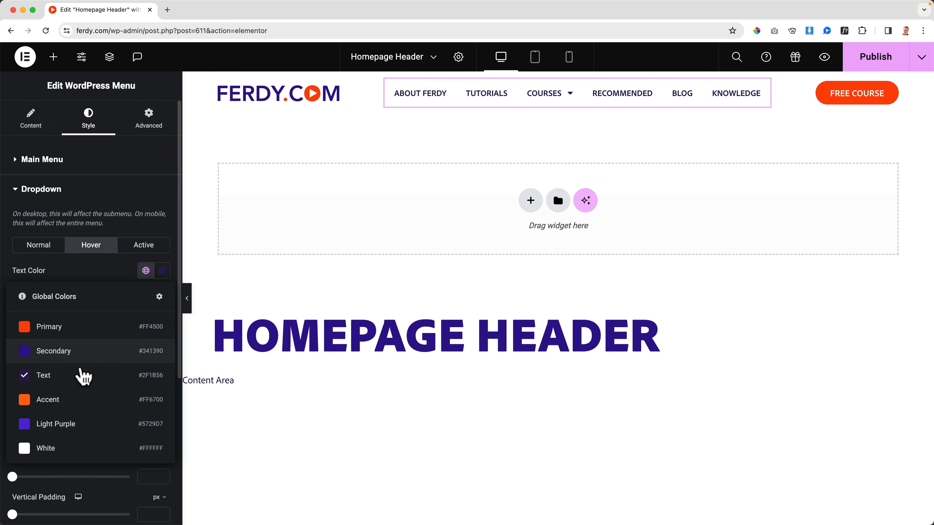
click(62, 446)
click(146, 297)
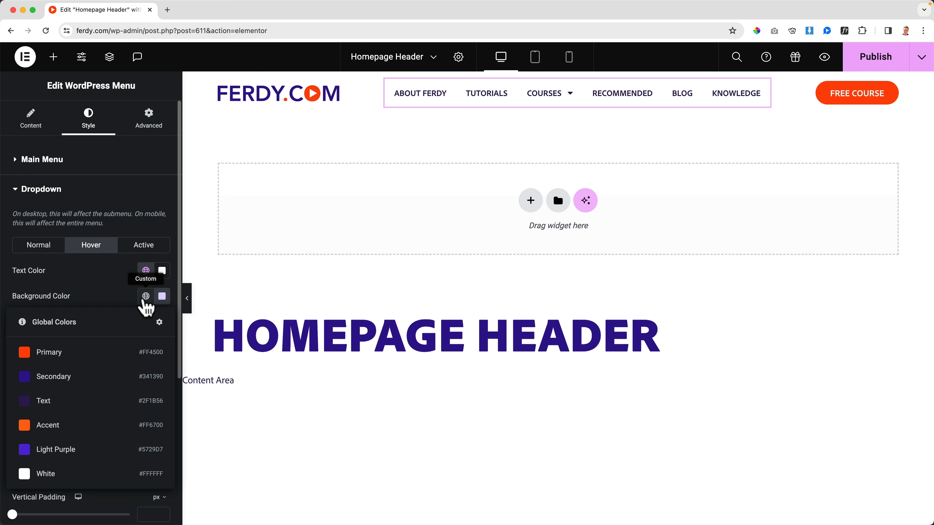
click(65, 381)
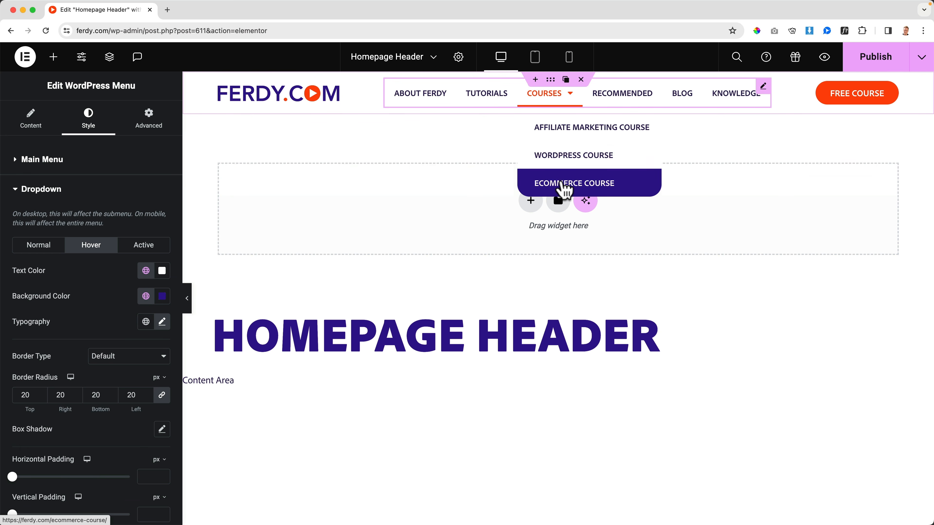
click(146, 297)
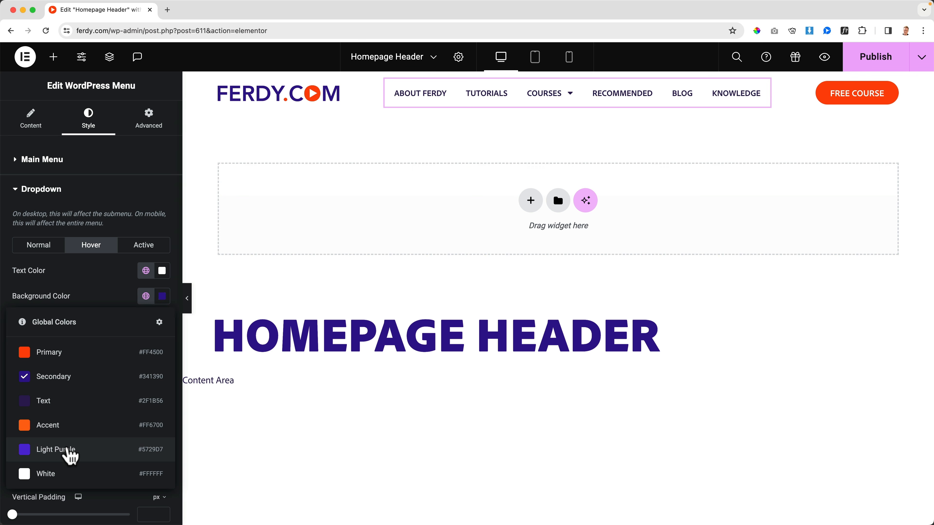
click(67, 449)
mouse_move(563, 97)
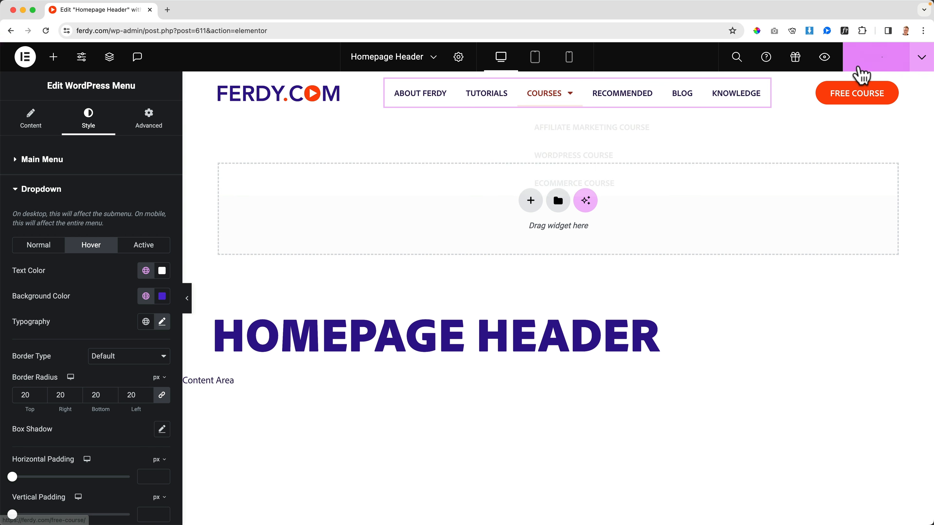
Publish the header, preview it in a new tab to check the menu, and return to the editor.
click(825, 59)
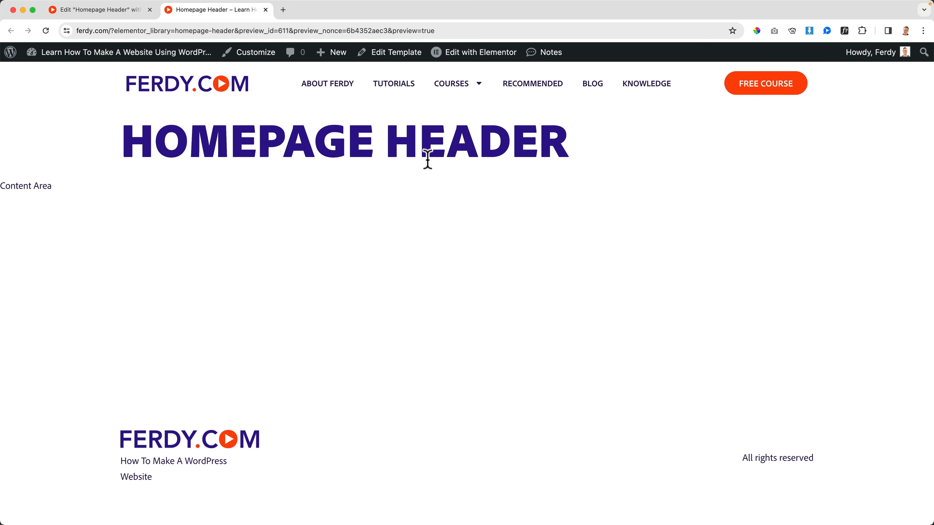
mouse_move(462, 90)
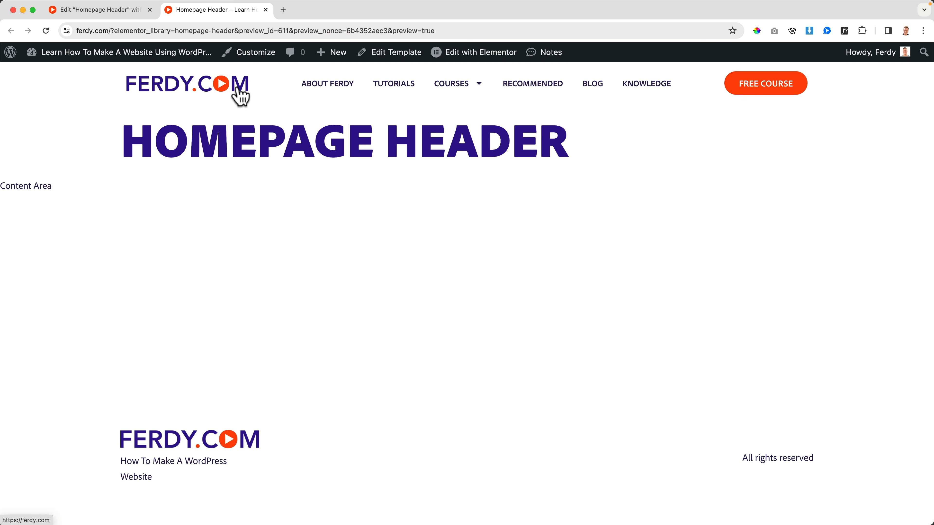
click(128, 11)
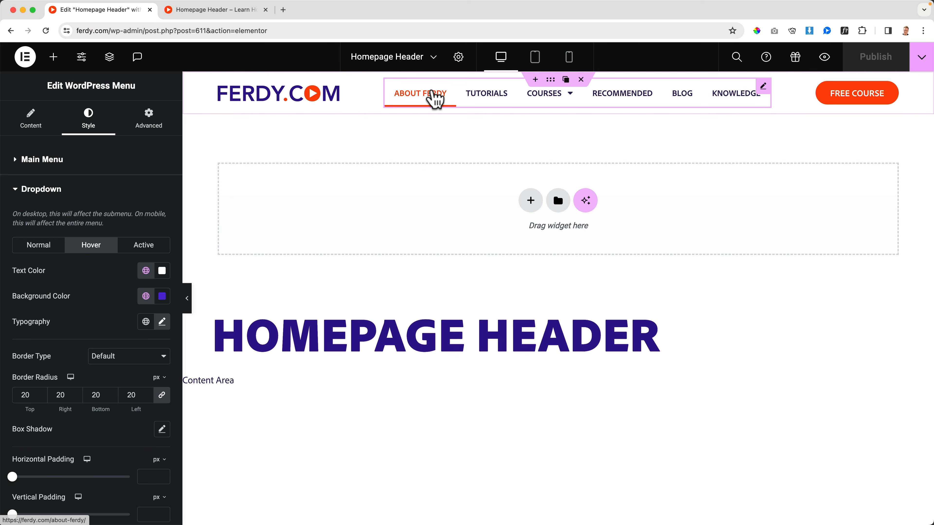
Set the main menu's typography size to 15 px.
click(33, 162)
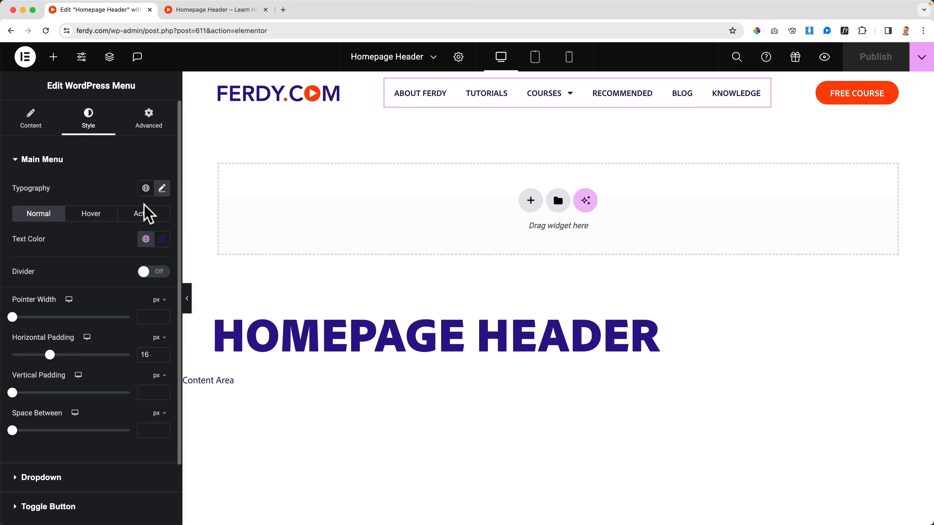
click(162, 188)
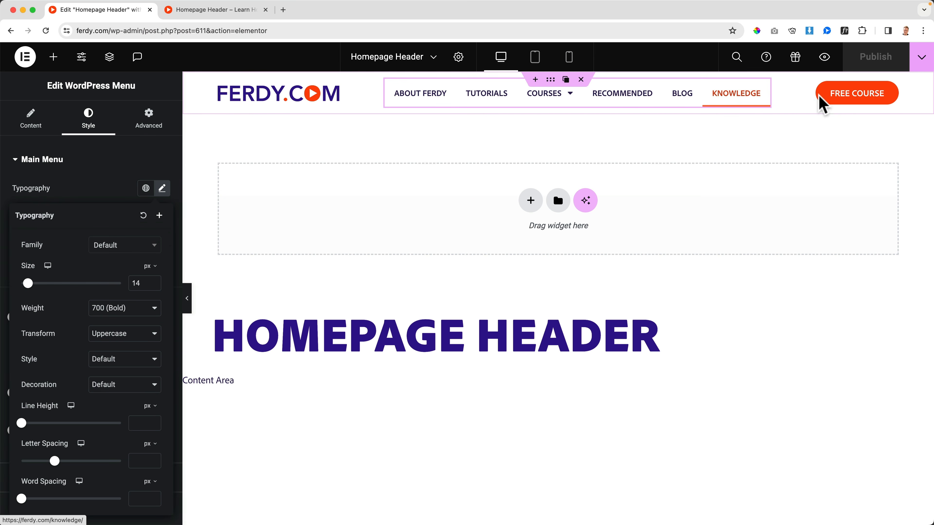
click(162, 192)
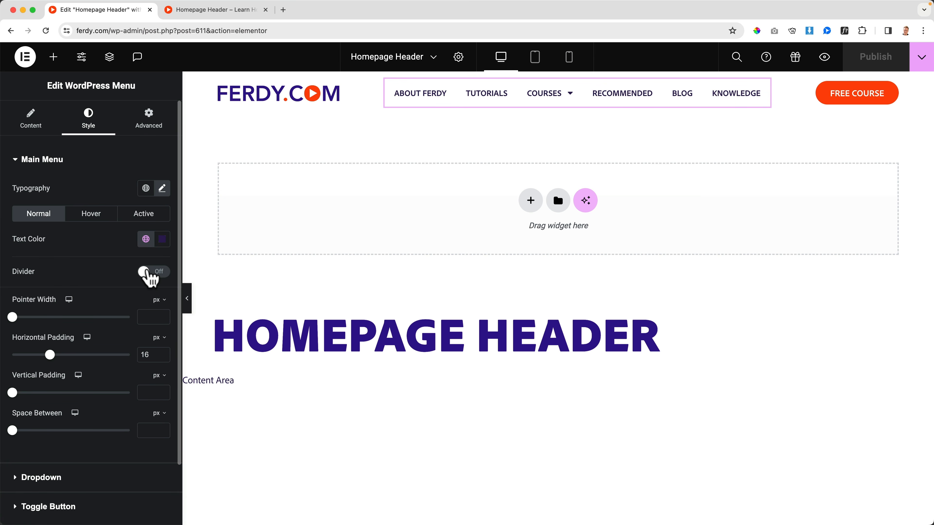
click(162, 188)
key(Up)
key(Up)
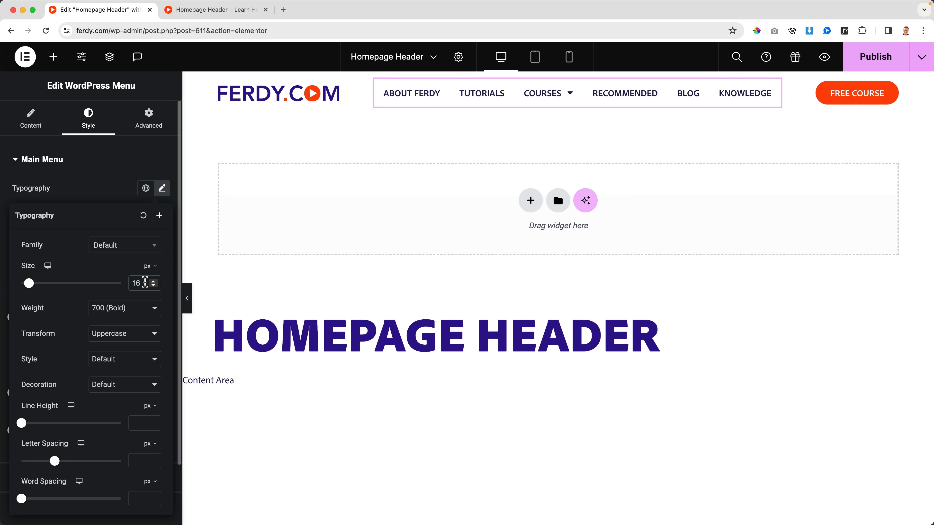
key(Down)
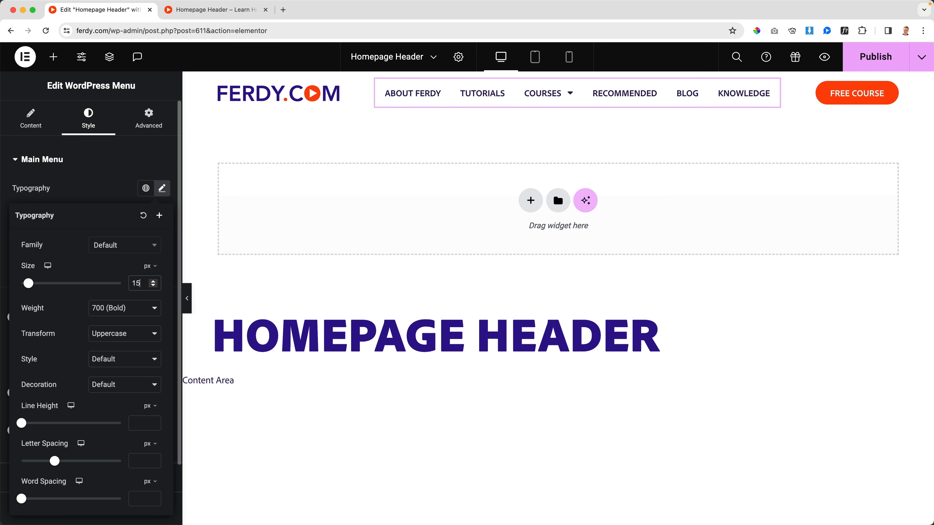
Publish the header and follow its logo link from the preview to check the Courses submenu on the homepage.
click(861, 62)
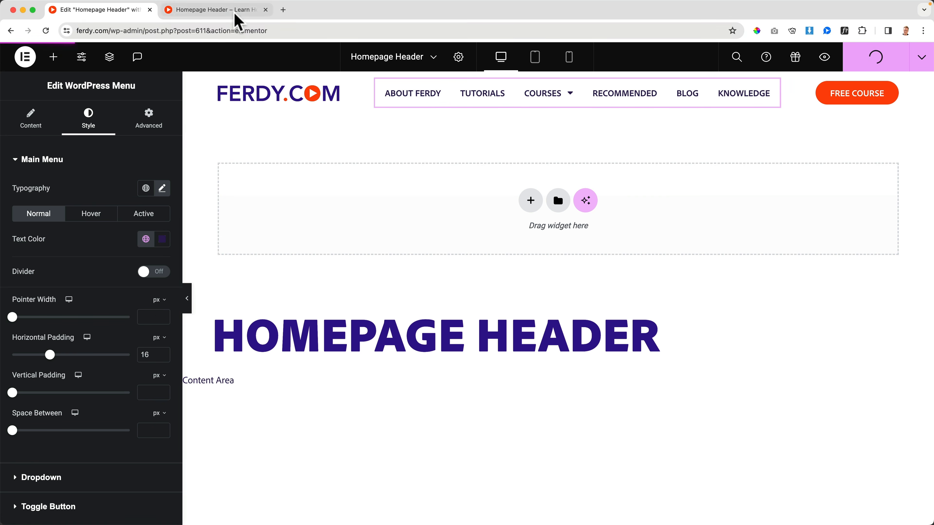
click(220, 10)
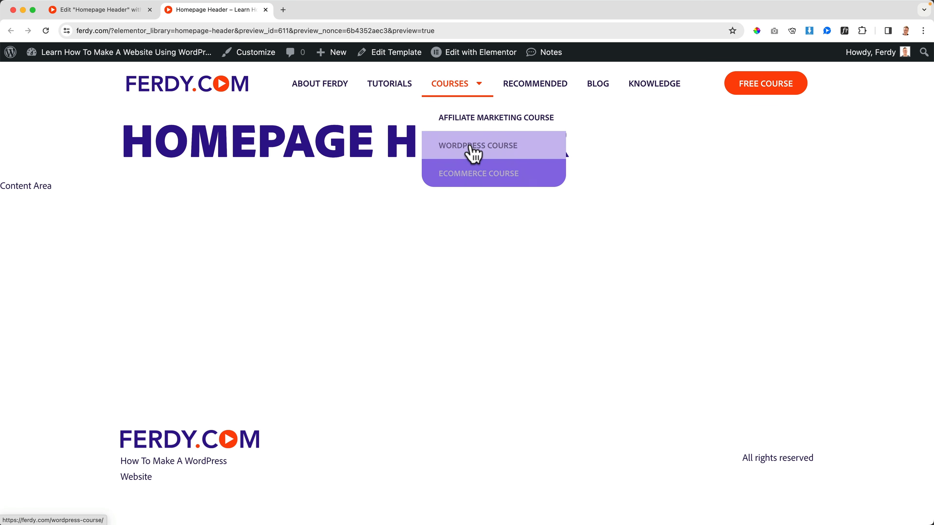
click(199, 92)
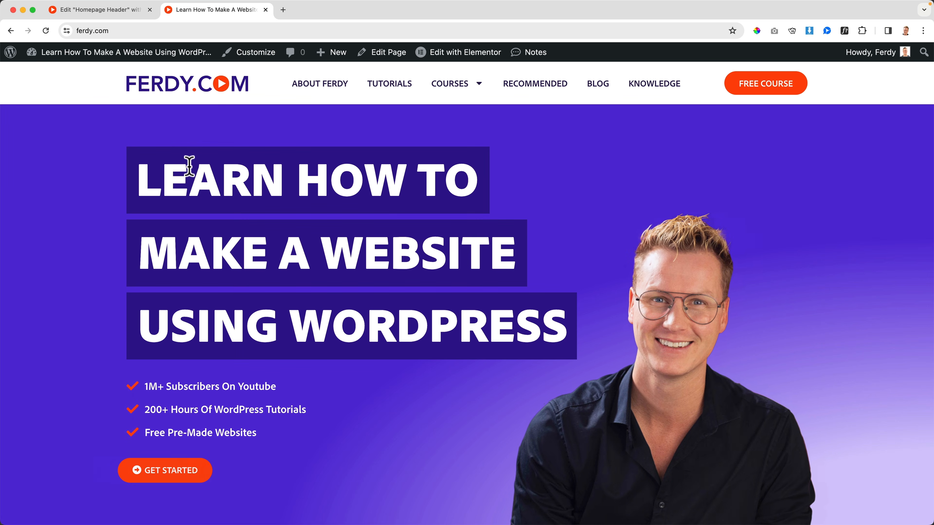
mouse_move(447, 94)
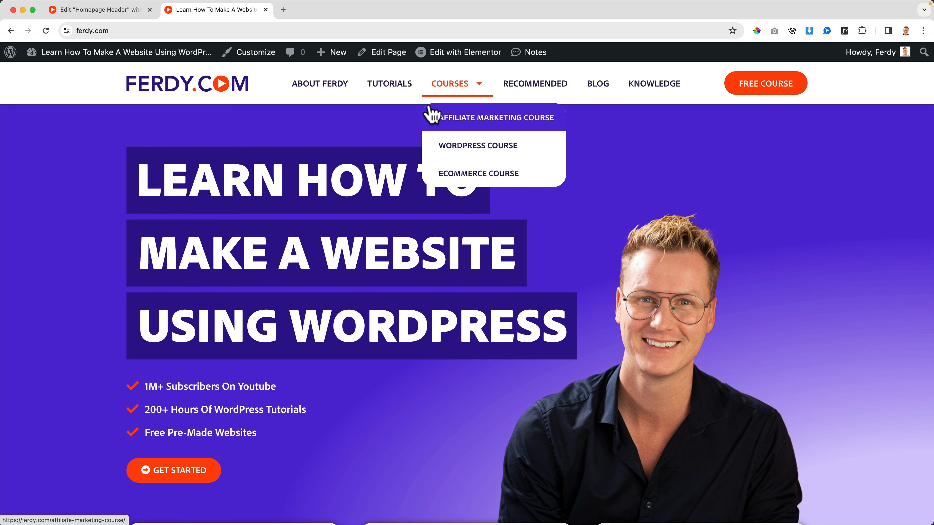
Set the dropdown's distance from the menu to 16 px and publish the header.
click(138, 13)
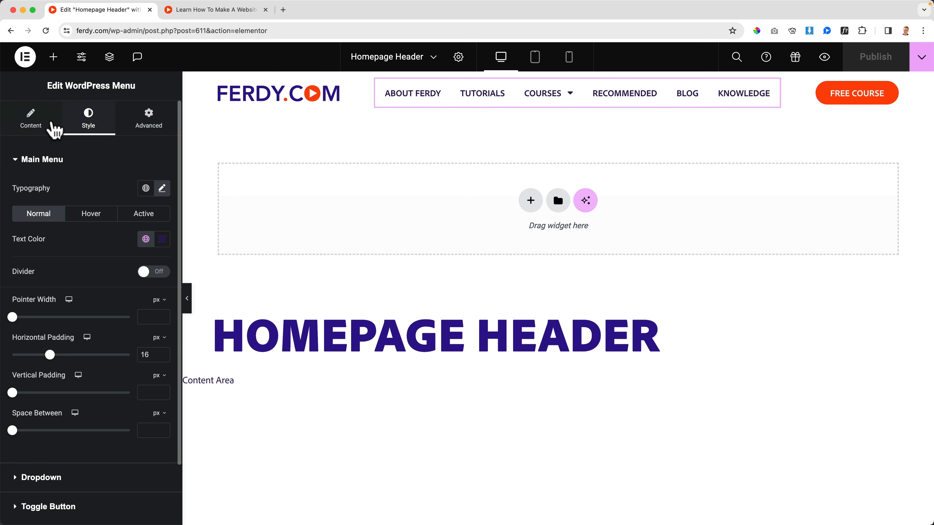
scroll(66, 239, down, 4)
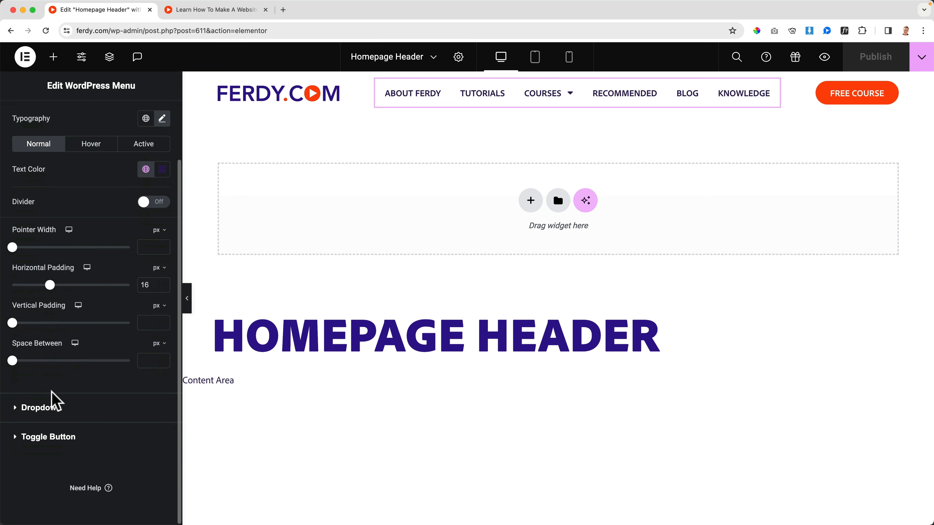
click(49, 399)
scroll(92, 313, down, 6)
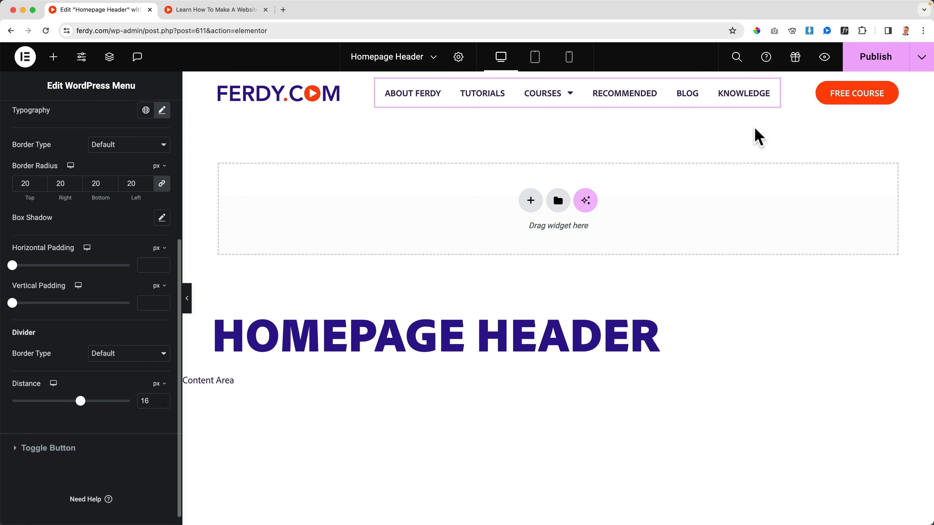
click(828, 61)
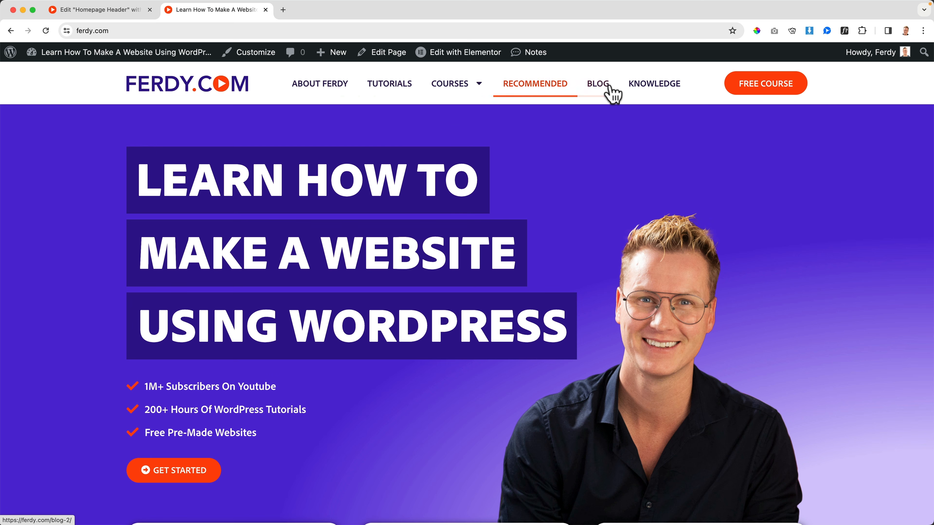
Open the Tutorials page from the homepage menu to examine its header, and return to the header editor.
click(388, 91)
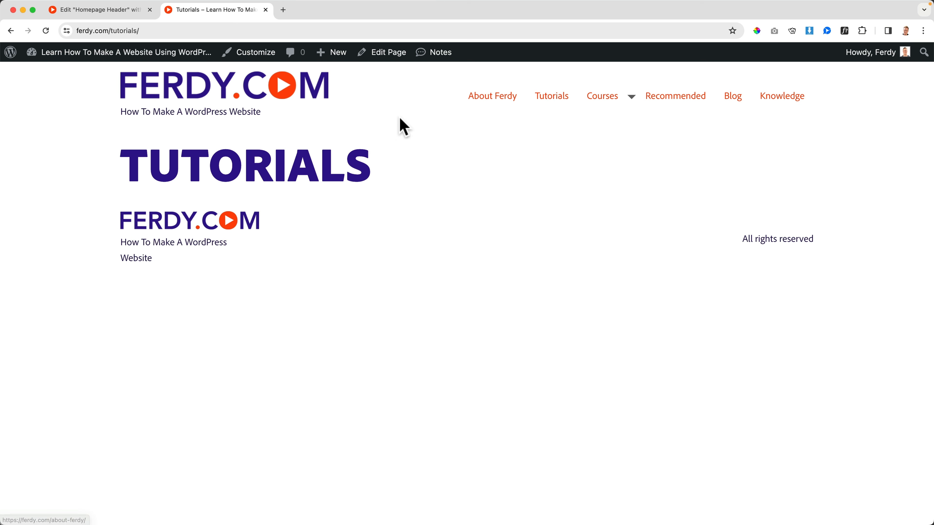
click(11, 31)
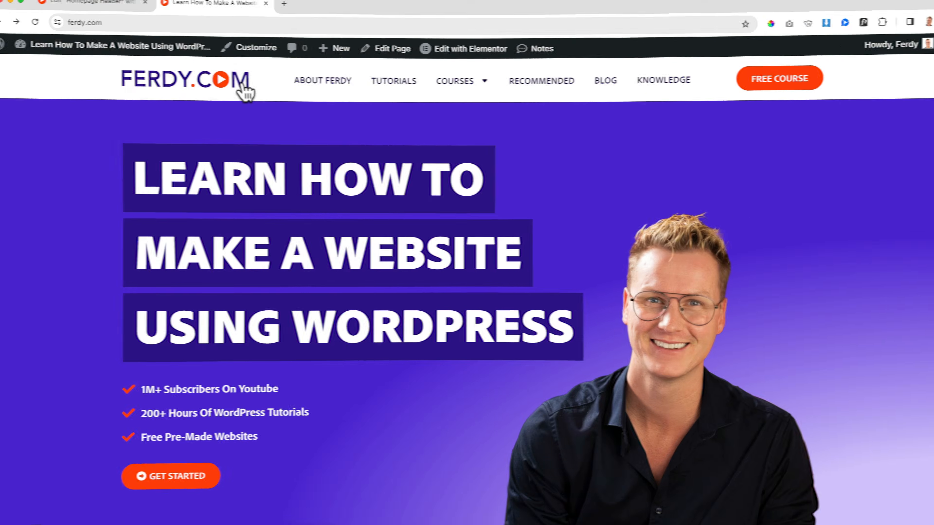
click(102, 2)
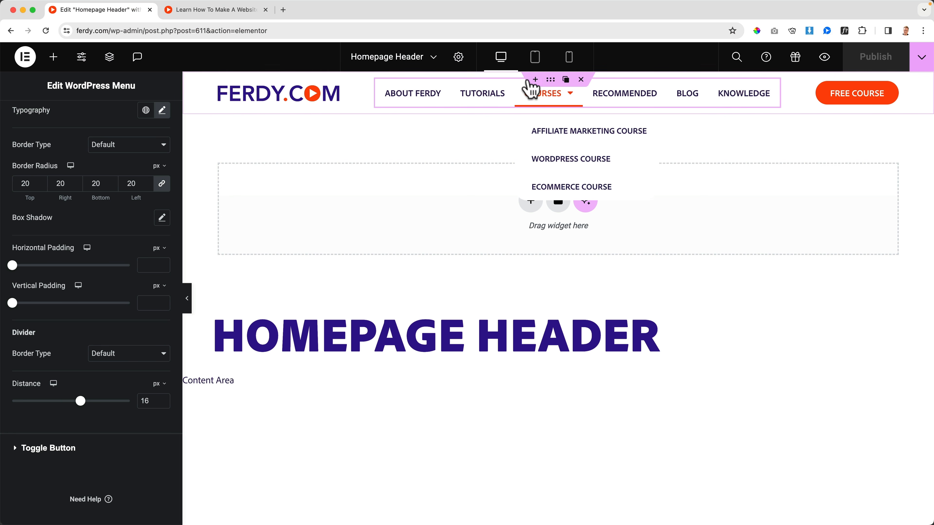
Add a new Flexbox container with row direction above the logo and menu container.
click(535, 79)
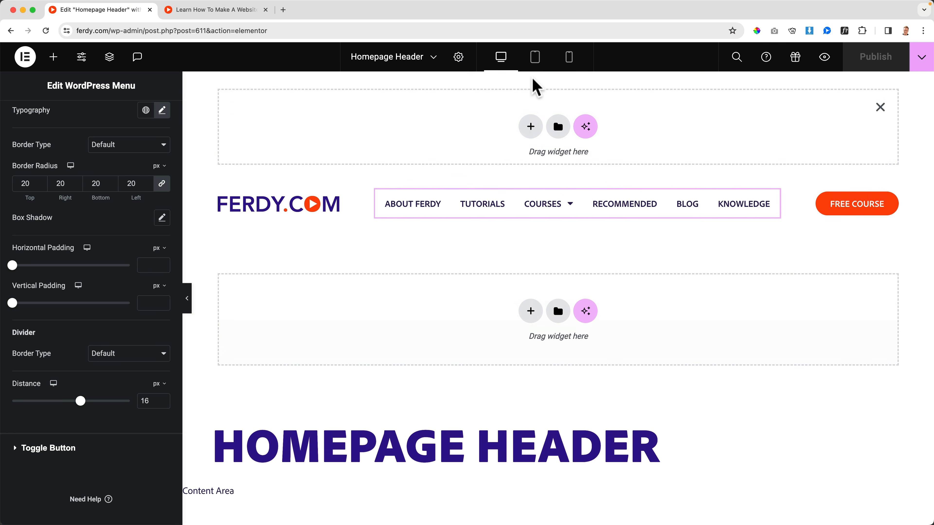
click(531, 129)
click(519, 163)
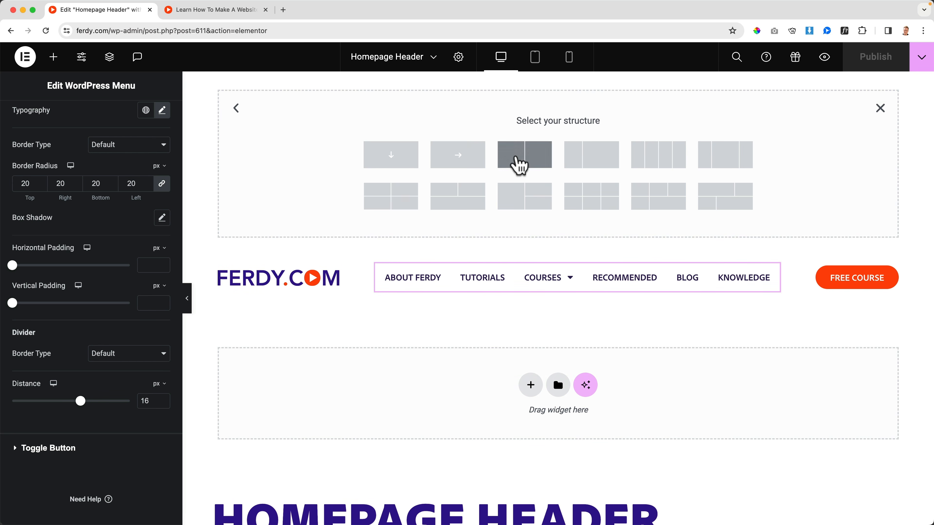
click(459, 157)
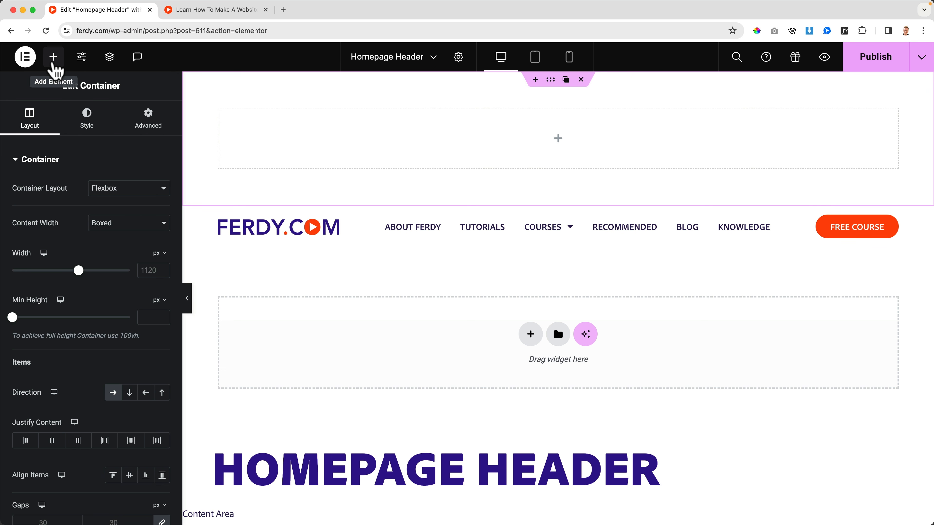
Search the widgets for "rat" and place a Rating widget in the new top container.
click(54, 59)
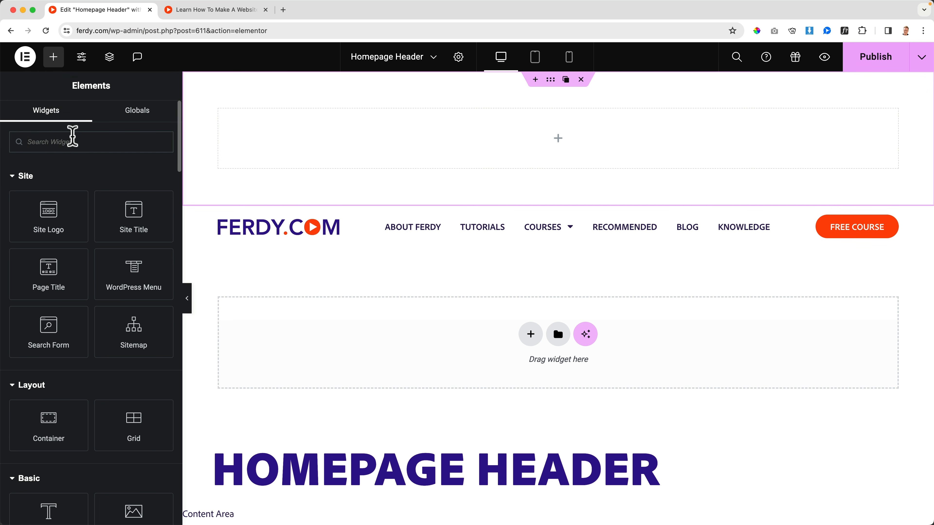
text(rat)
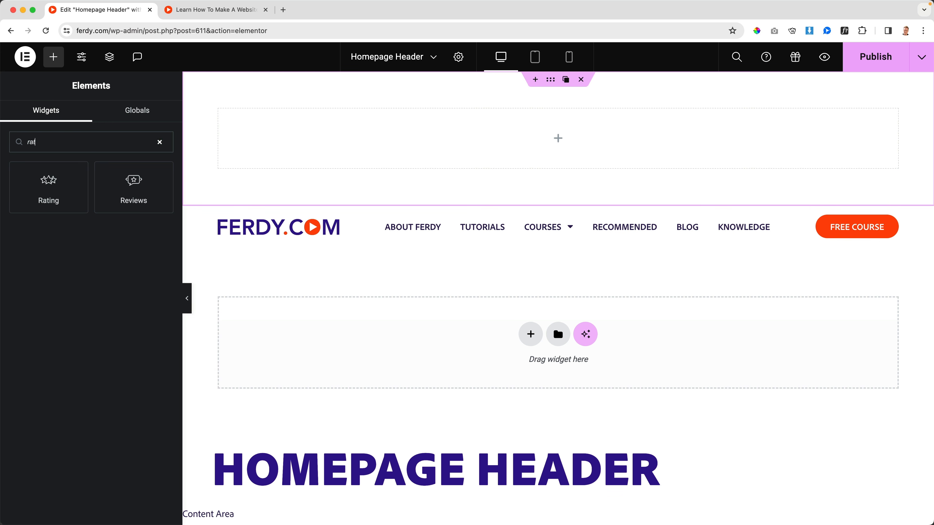
drag(72, 180, 271, 134)
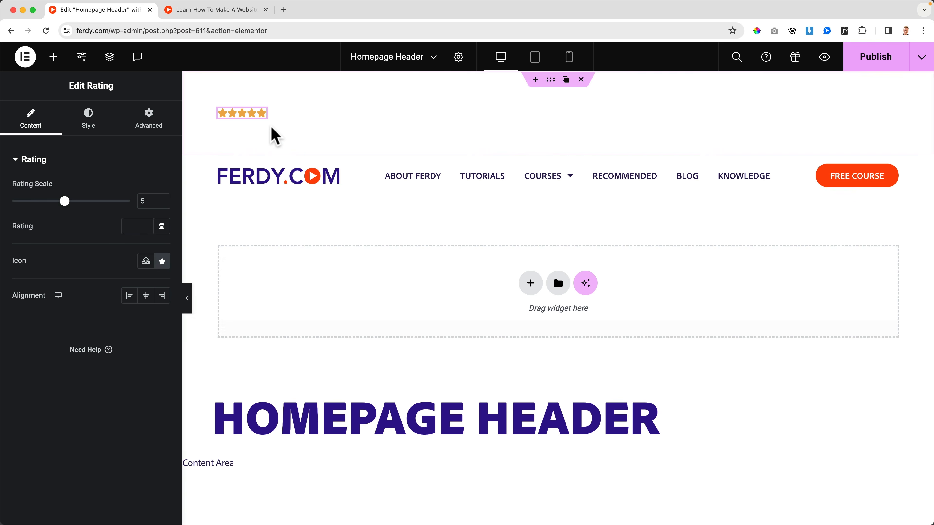
Add a Heading widget to the top container after the Rating widget and duplicate the heading.
click(52, 58)
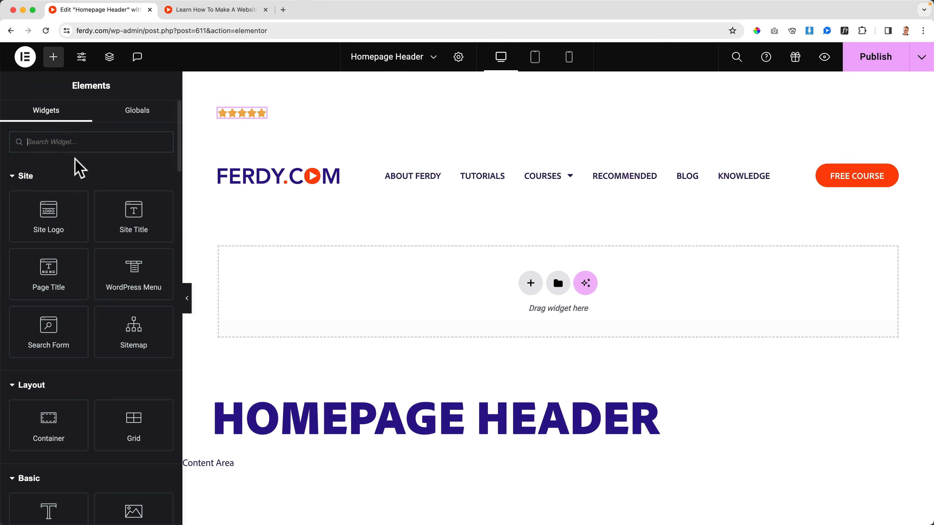
scroll(63, 252, down, 3)
drag(46, 396, 279, 120)
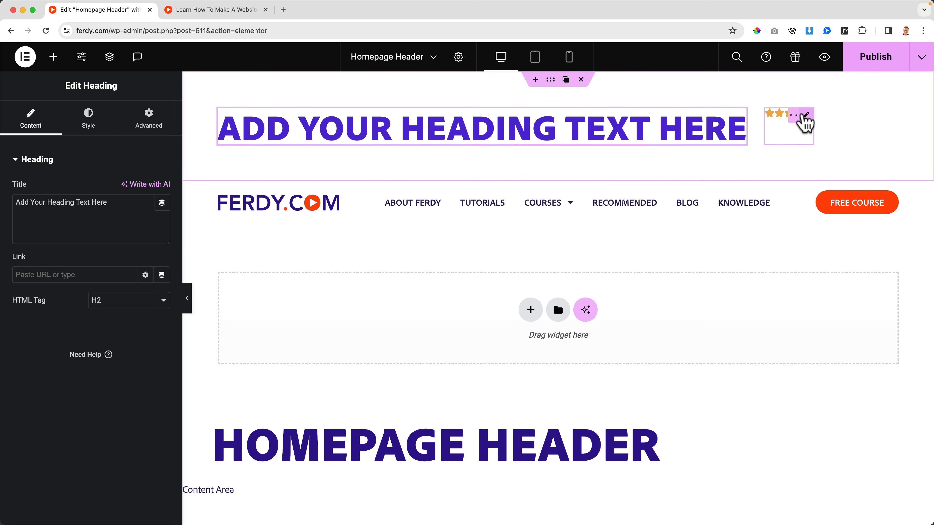
drag(804, 122, 292, 126)
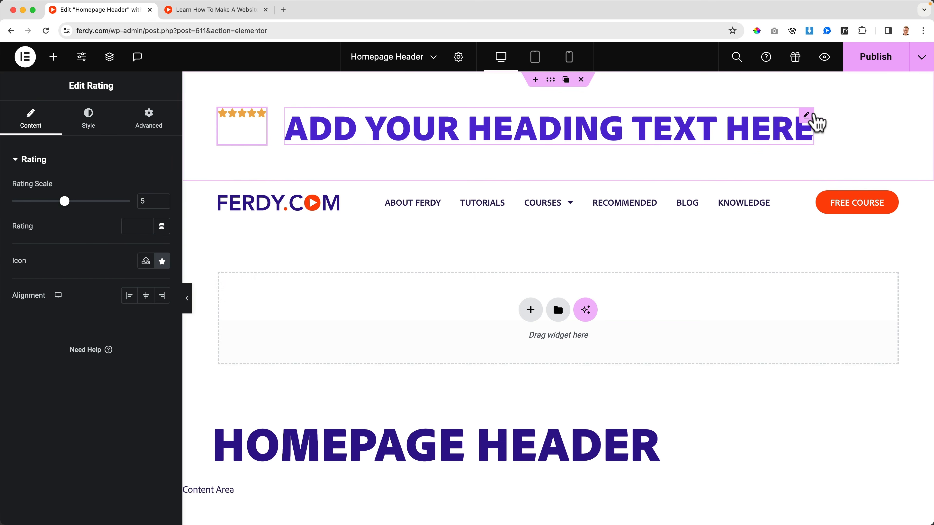
click(792, 115)
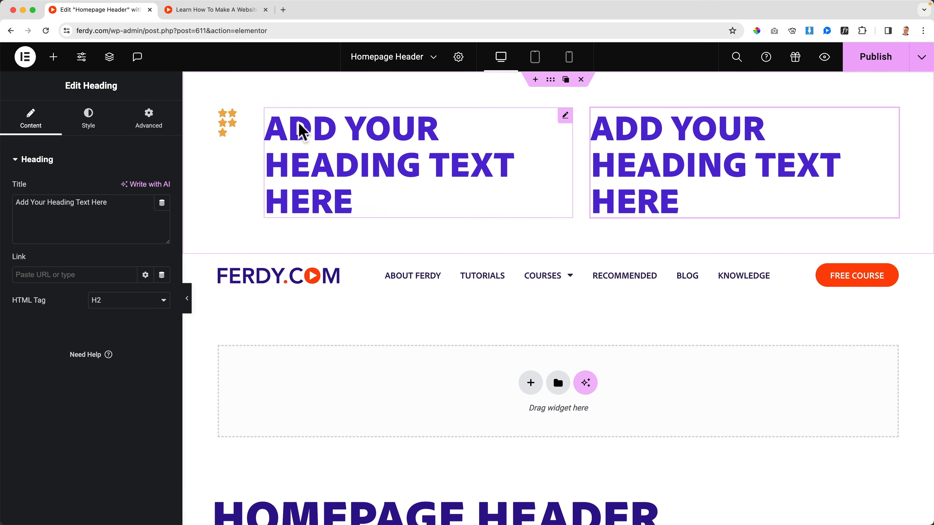
Set the Rating widget's star color to the global Primary color.
click(225, 127)
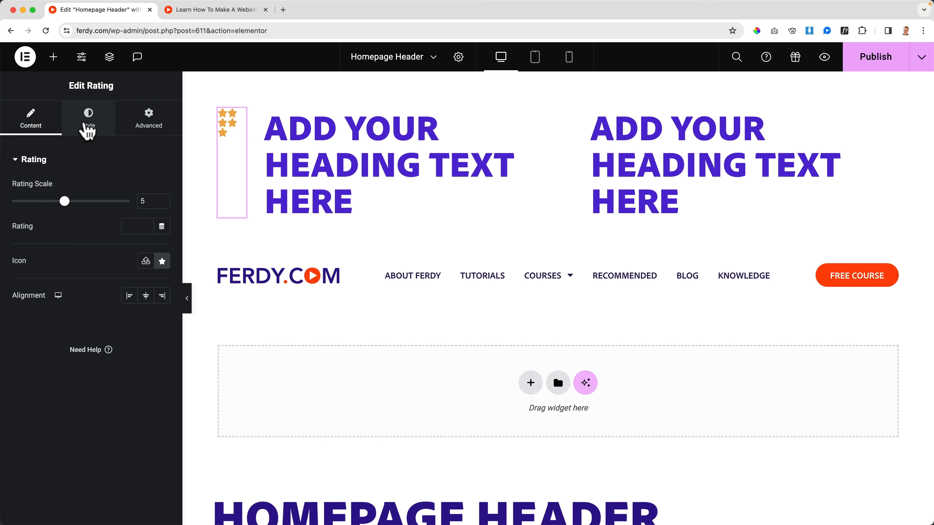
click(87, 120)
click(145, 273)
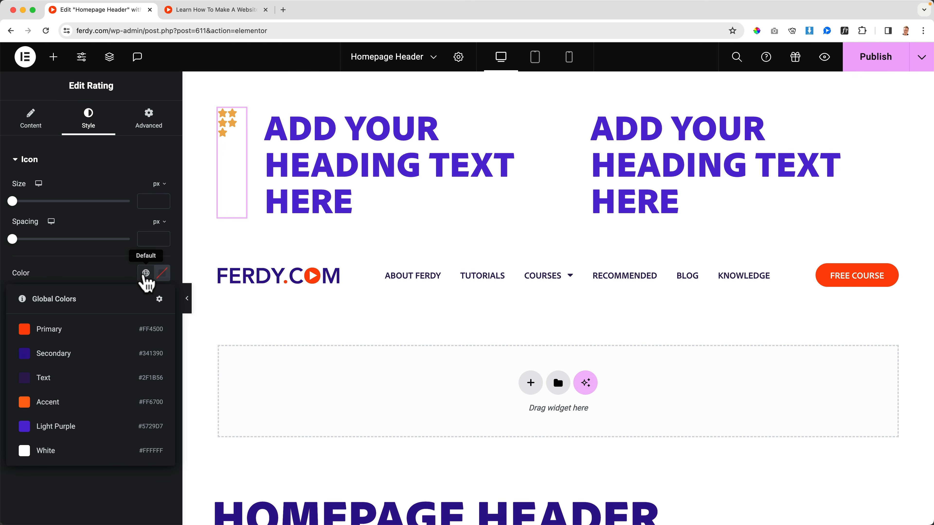
click(77, 338)
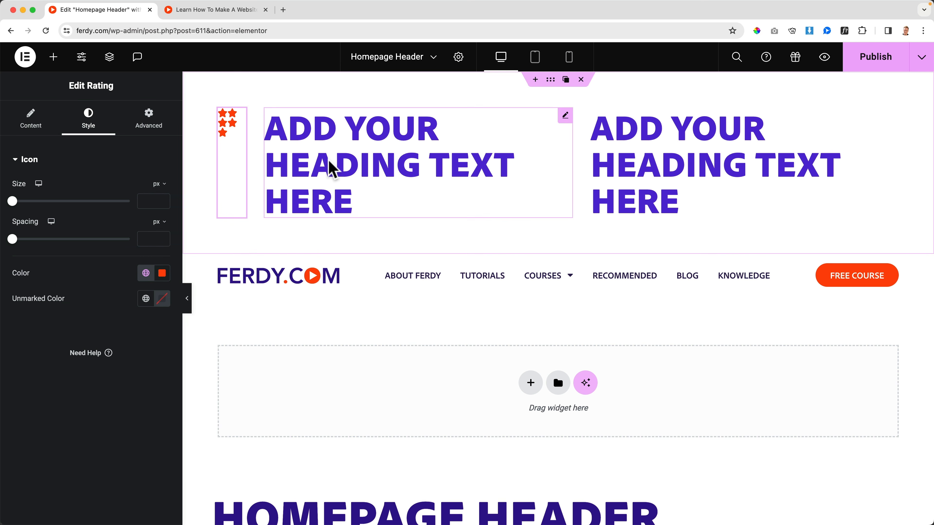
Change the first placeholder heading's HTML tag to H3 and its title to "4.9 based on 300 reviews".
click(333, 169)
click(107, 306)
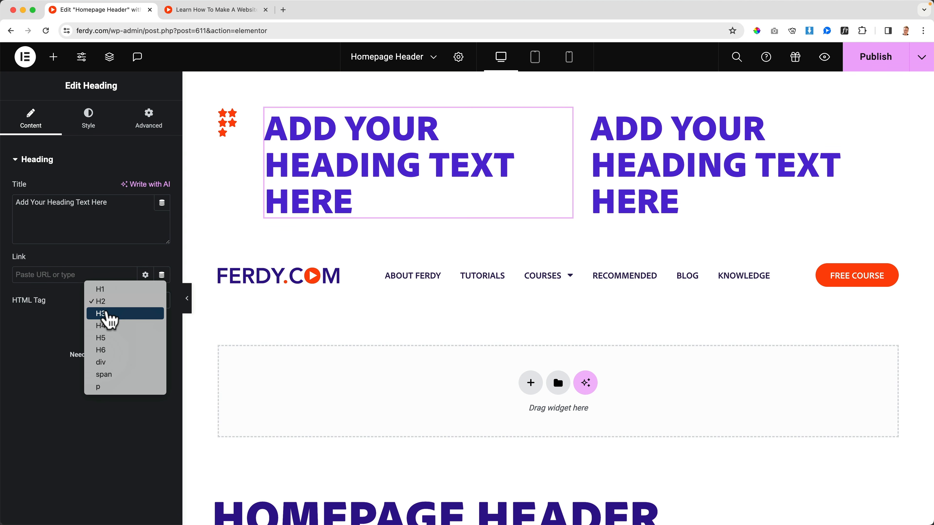
click(107, 315)
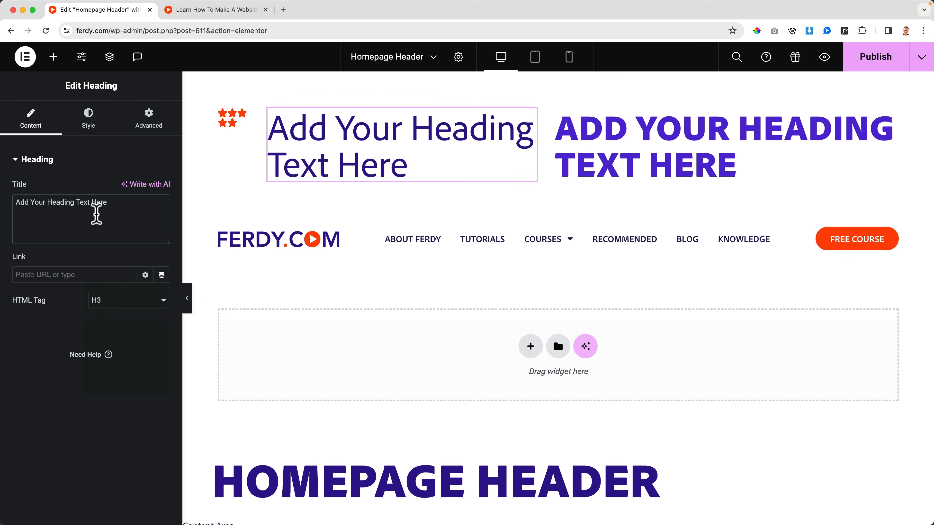
key(super+a)
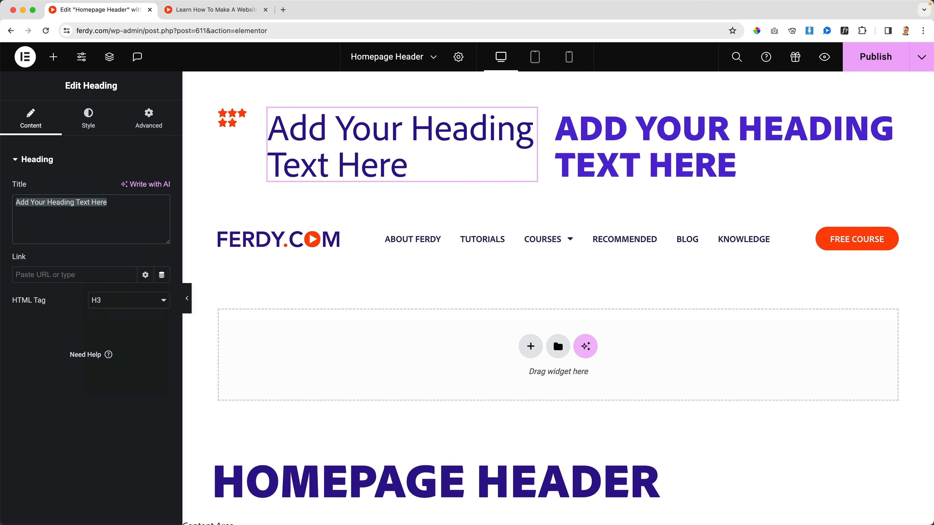
text(4)
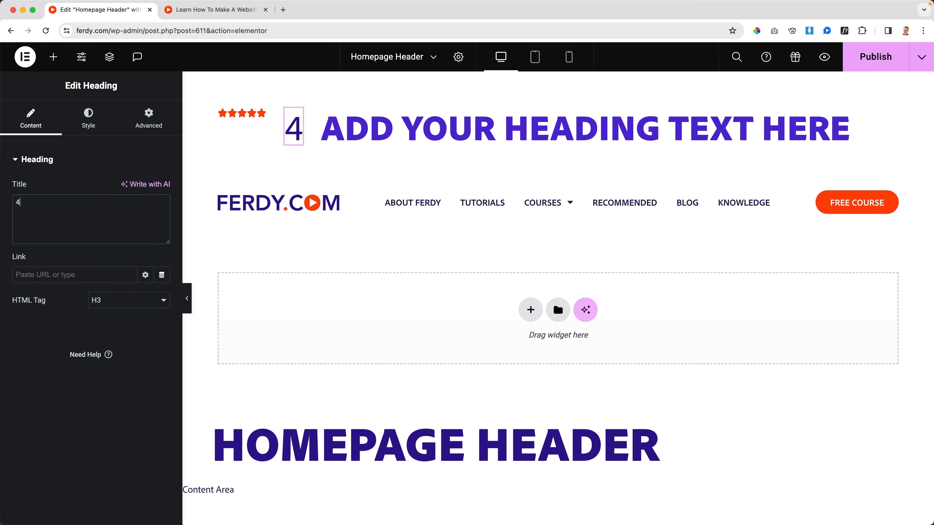
text(.9 base)
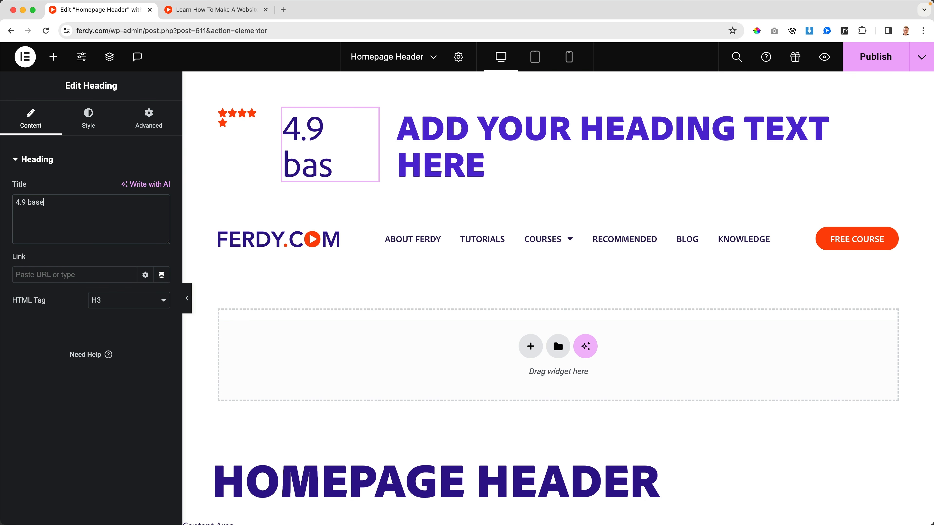
text(d on 300)
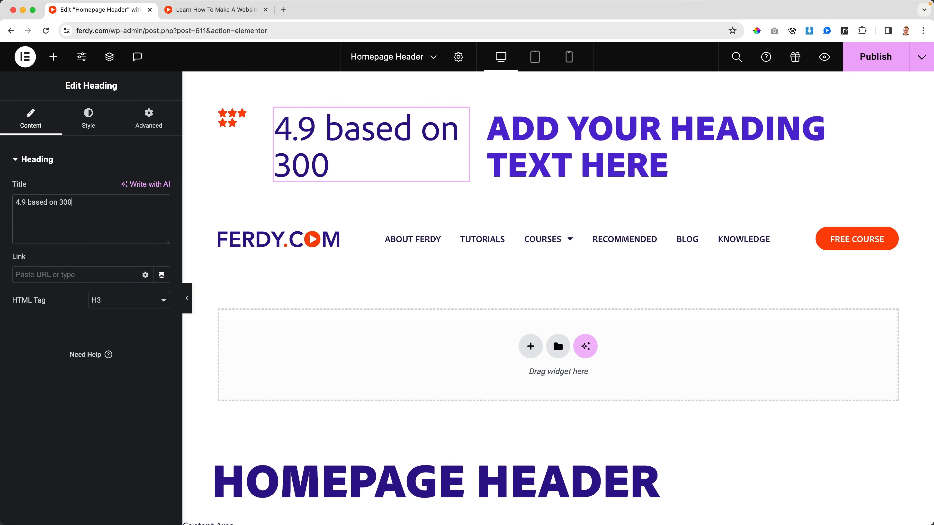
text( reviews)
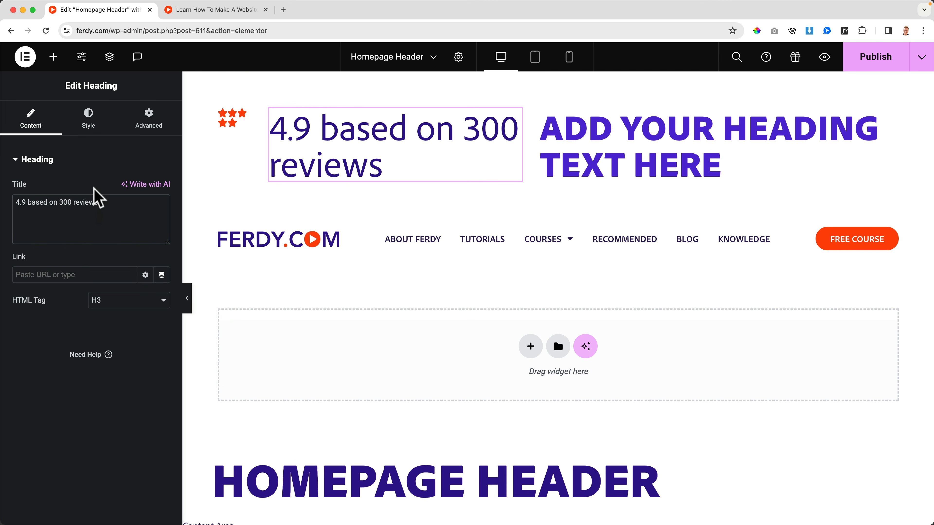
Set the reviews heading's text color to the global Text color.
click(87, 127)
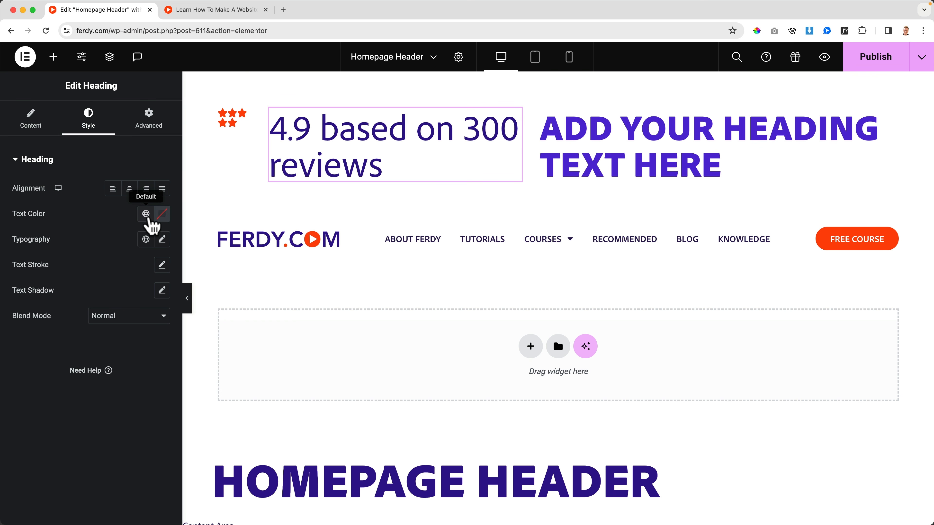
click(146, 214)
click(68, 319)
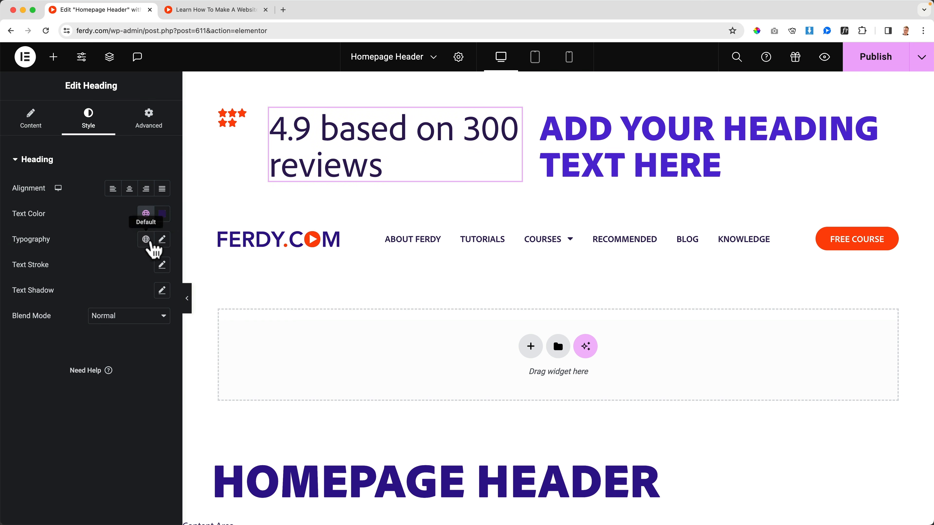
Set the reviews heading's typography to a size of 14 px and a weight of 700 (Bold).
click(163, 240)
text(10)
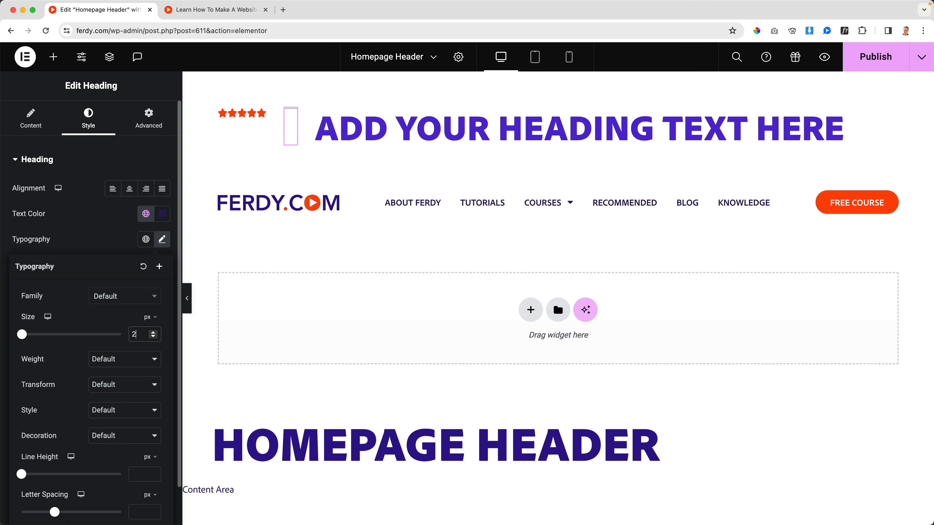
key(Up)
key(Up)
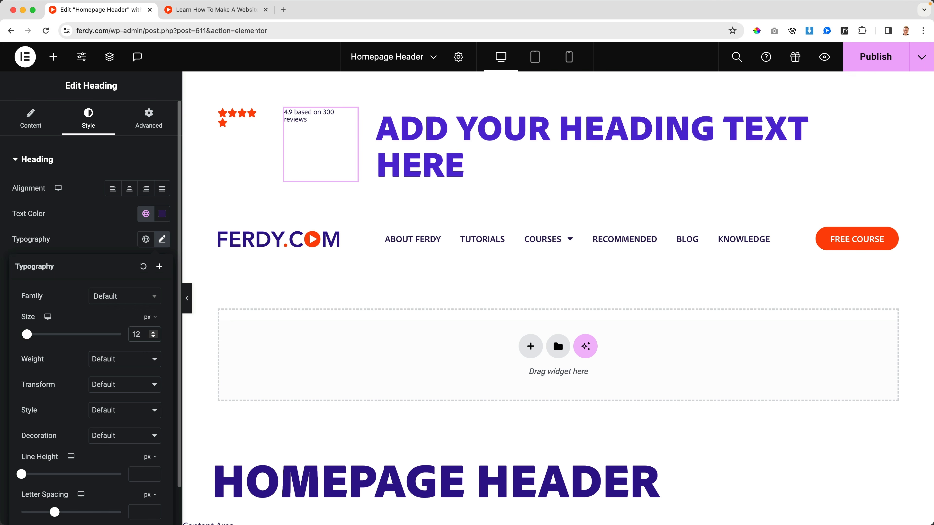
key(Up)
key(Up)
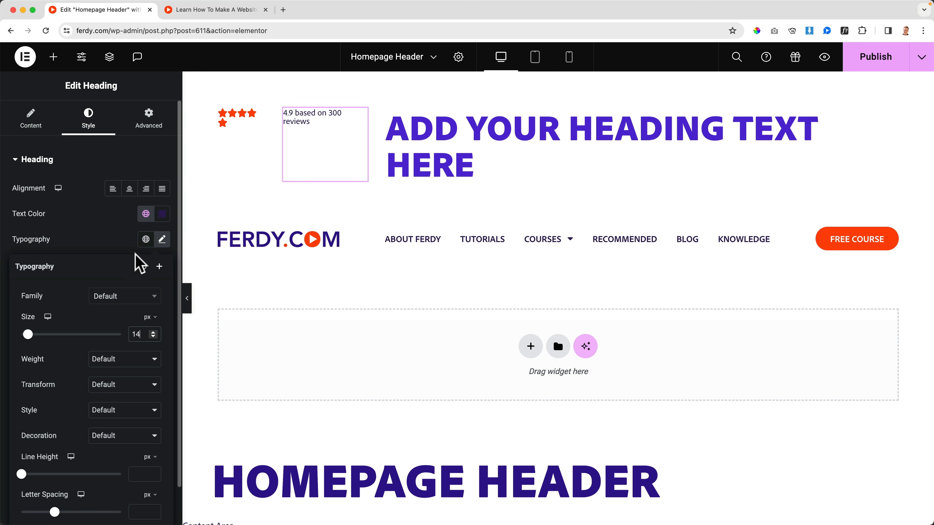
click(164, 243)
click(163, 244)
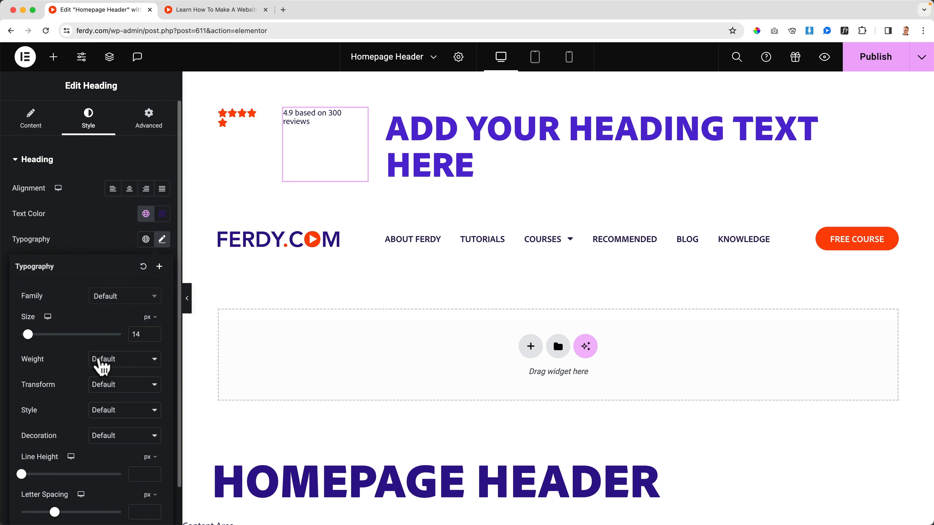
click(105, 360)
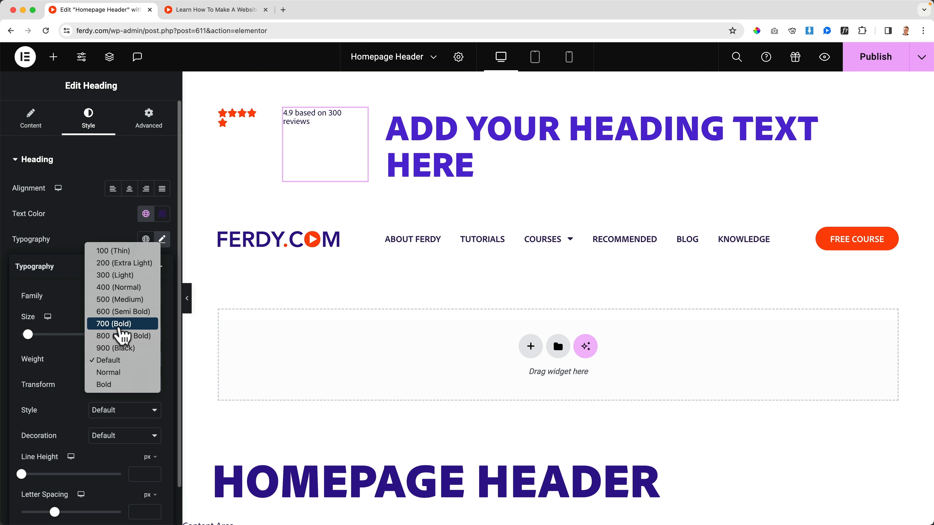
click(120, 328)
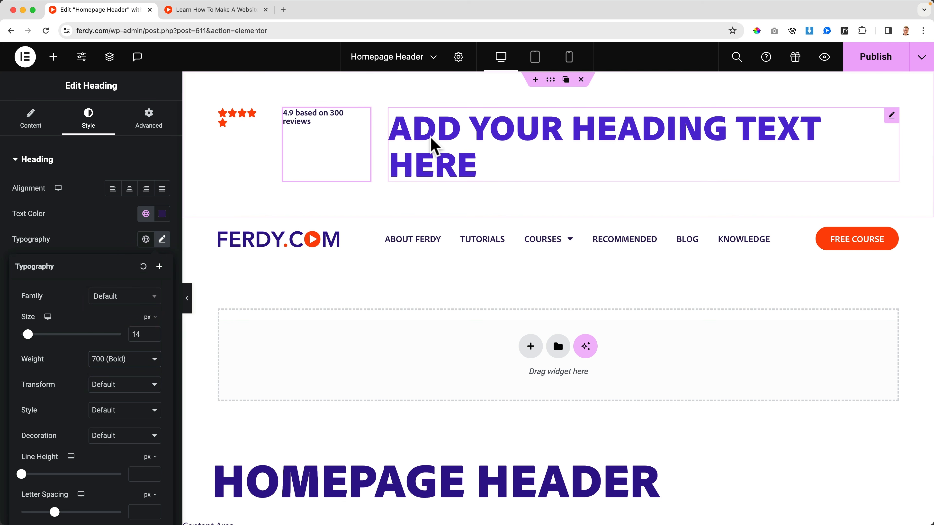
Delete the remaining placeholder heading from the top container and duplicate the styled reviews heading in its place.
click(453, 141)
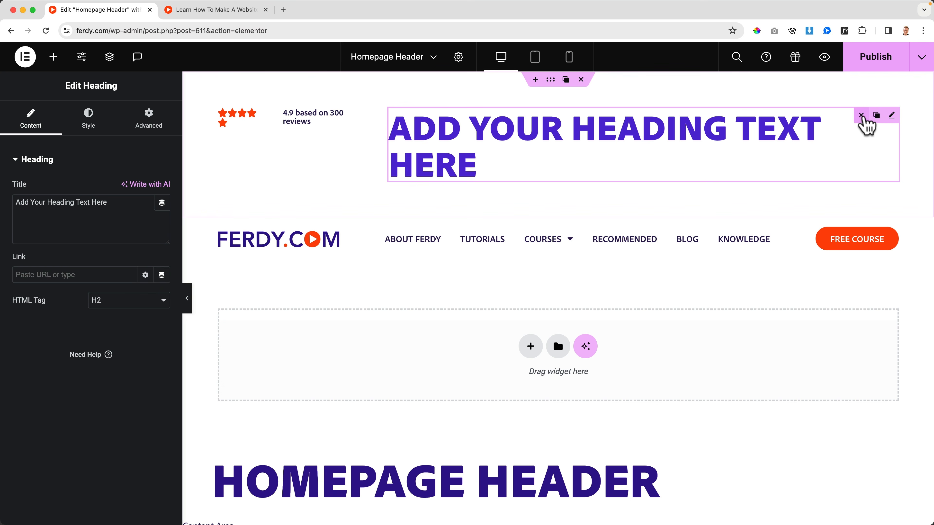
click(863, 116)
click(355, 114)
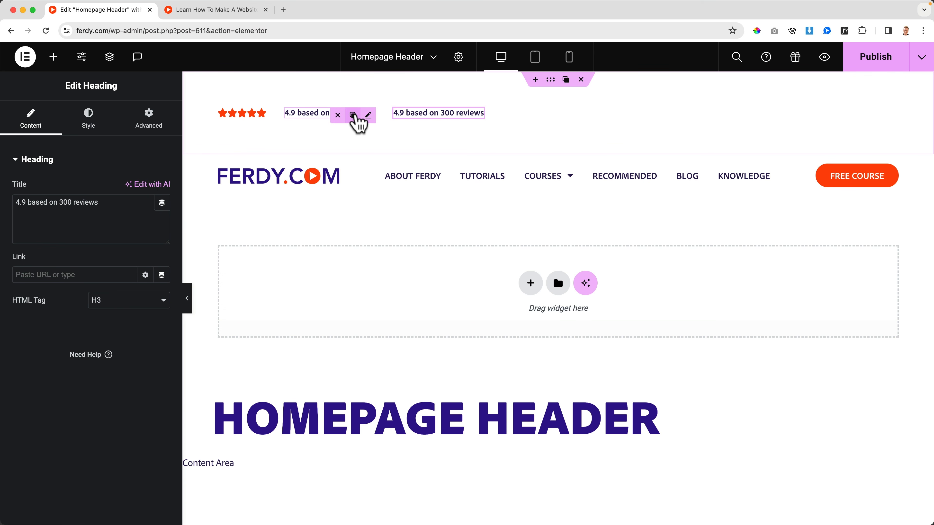
Replace the duplicated heading's title with text starting with "Trusted".
triple_click(72, 217)
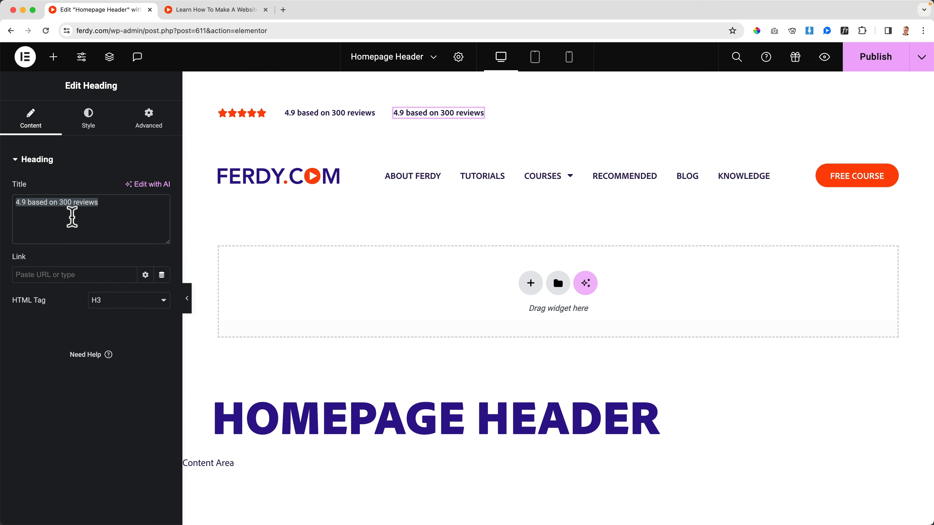
text(Trusted)
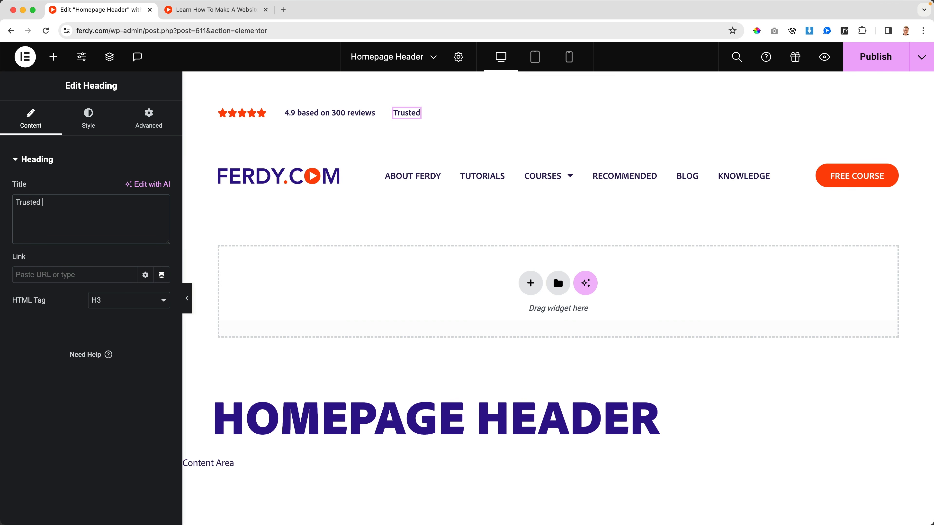
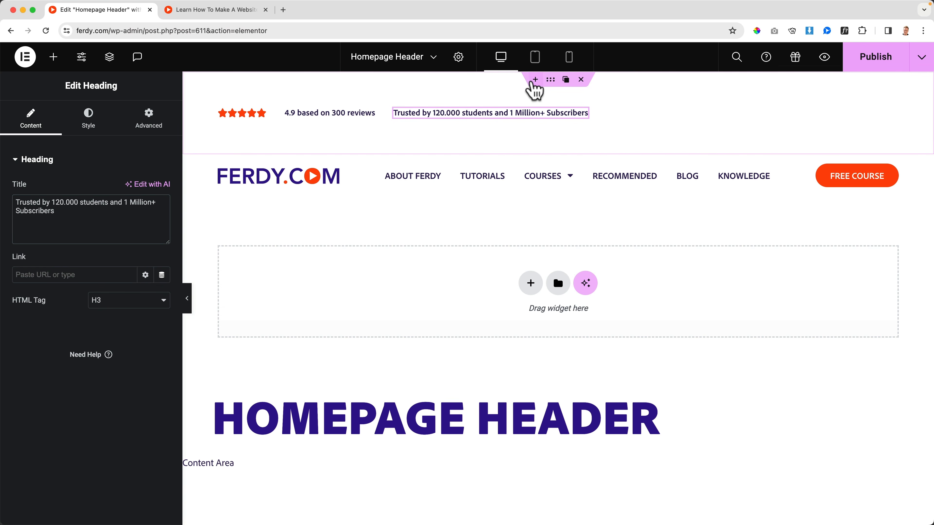
Set the padding of the top bar container holding the rating and headings to 0 on all sides.
click(551, 81)
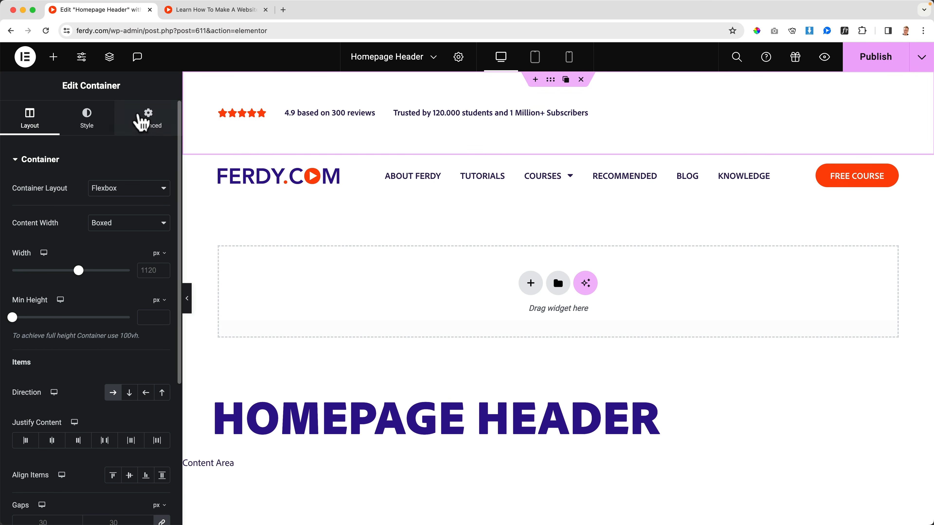
click(148, 123)
click(162, 249)
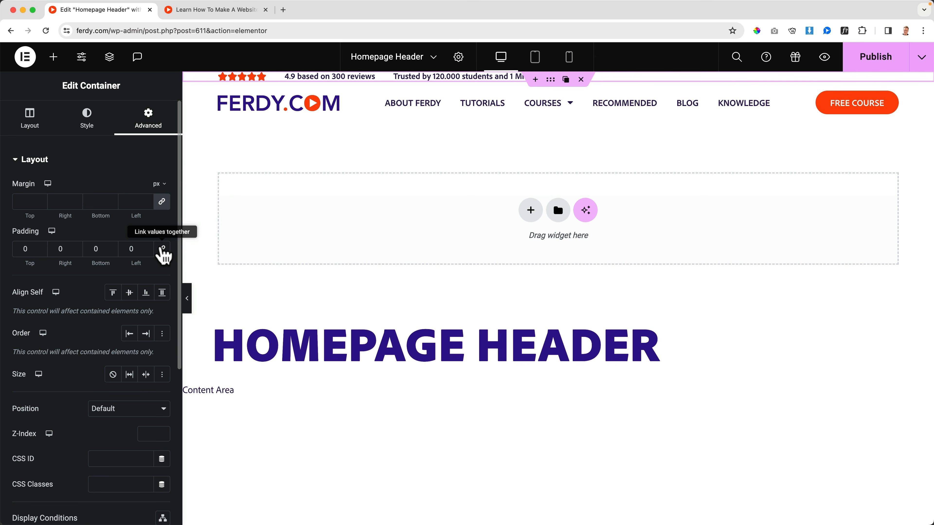
Set the top bar container's minimum height to 40 px and align its items to the center.
click(34, 124)
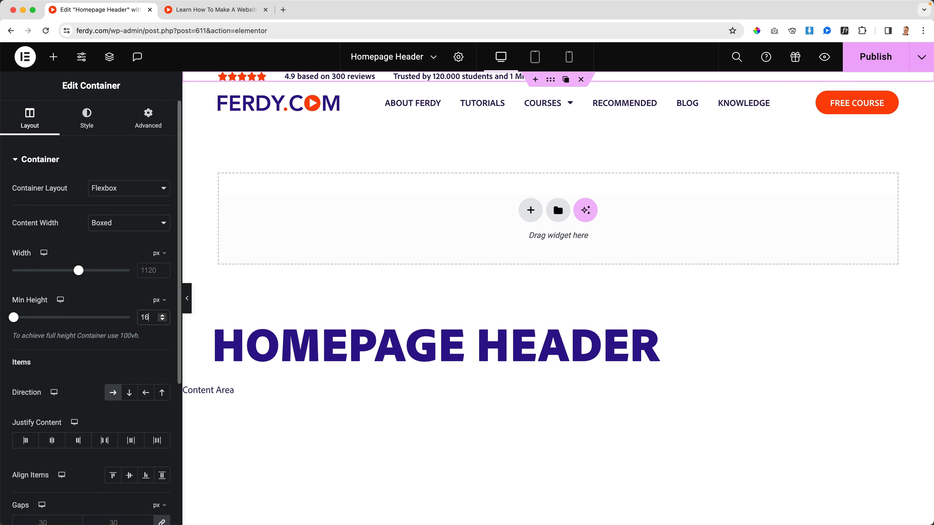
key(Up)
key(Up)
key(Up)
key(Up)
key(Up)
key(Up)
key(Up)
key(Up)
key(Up)
key(Up)
key(Up)
key(Up)
key(Up)
key(Up)
key(Up)
key(Up)
key(Up)
key(Up)
key(Up)
key(Up)
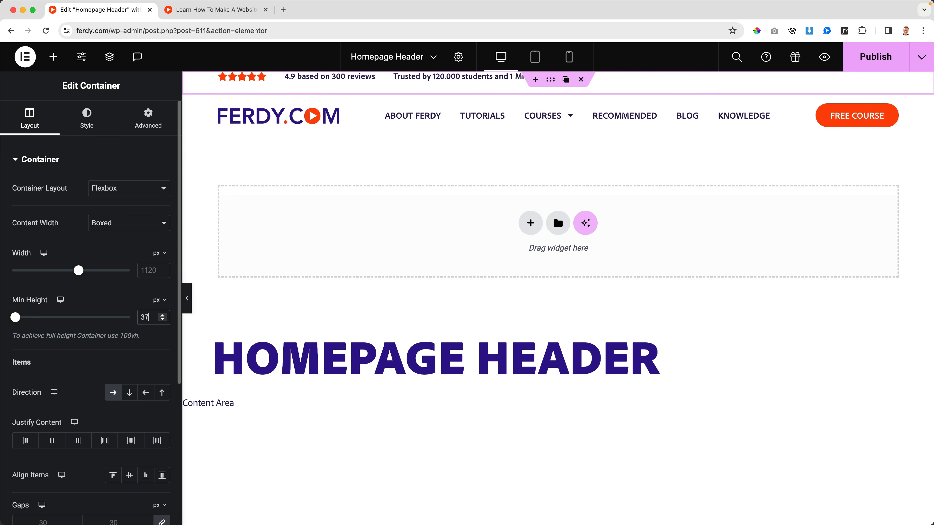
key(Up)
key(Up)
key(Up)
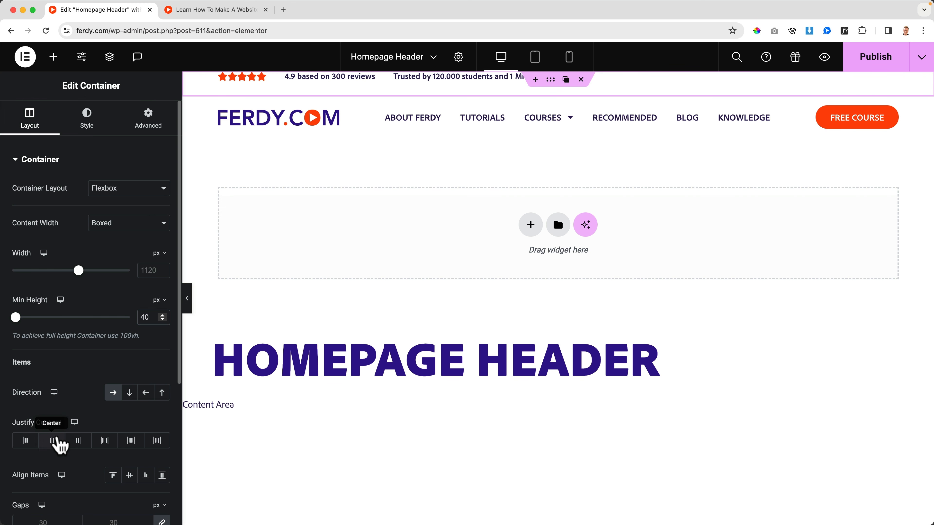
scroll(63, 445, down, 1)
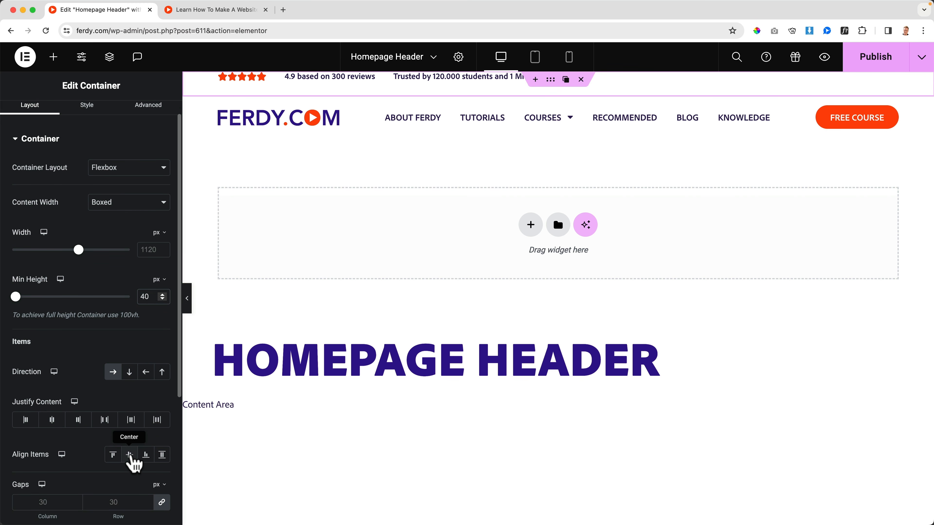
click(129, 455)
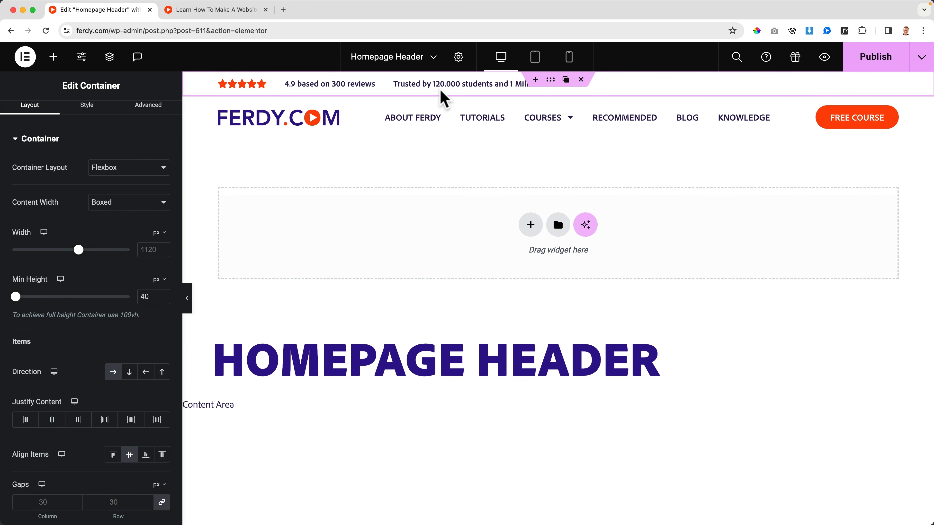
Set the typography weight of the "Trusted by 120.000 students" heading to Default.
click(478, 86)
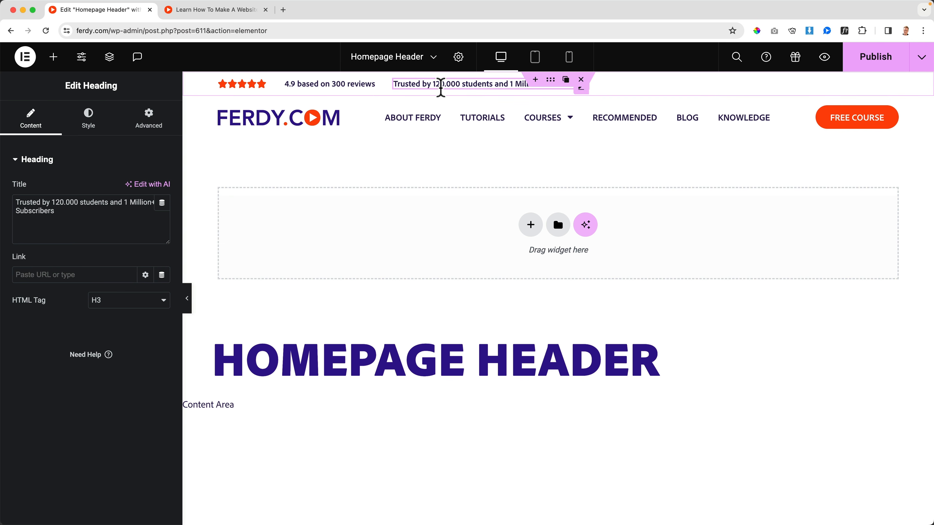
click(89, 118)
click(162, 240)
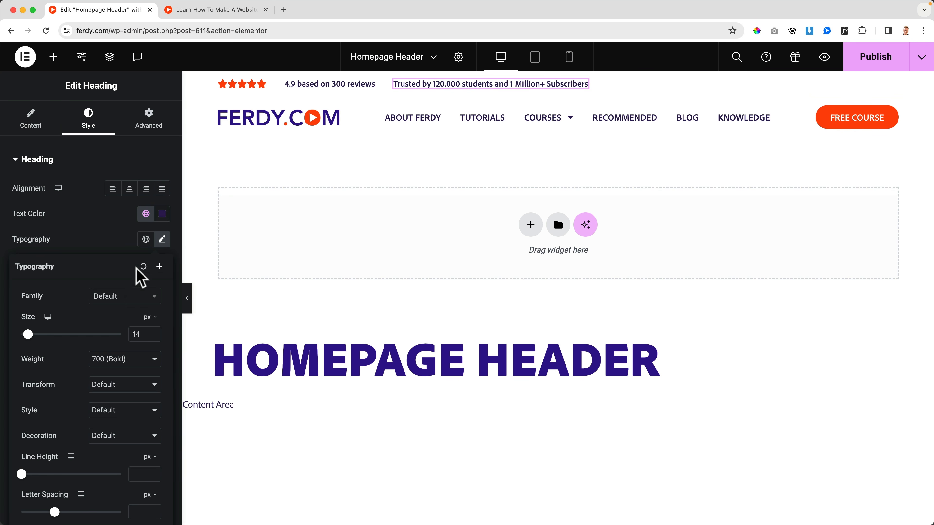
click(121, 360)
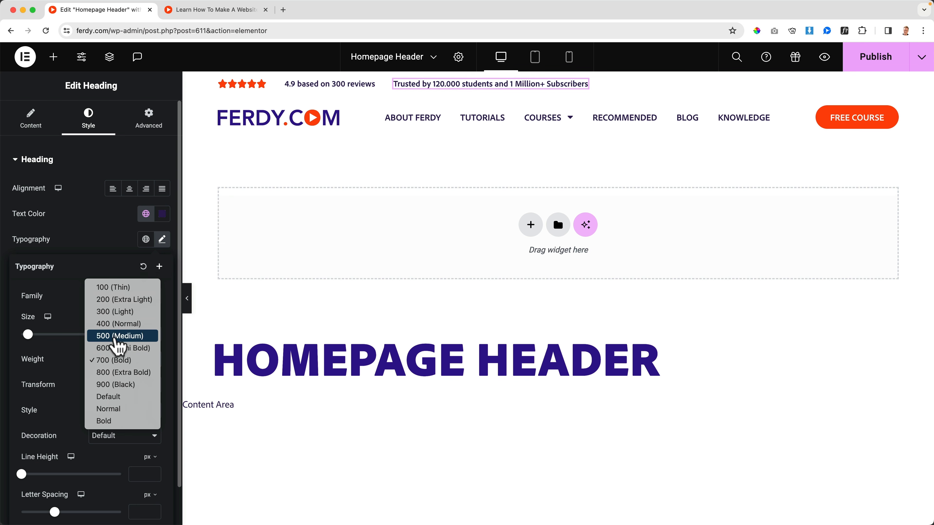
click(120, 409)
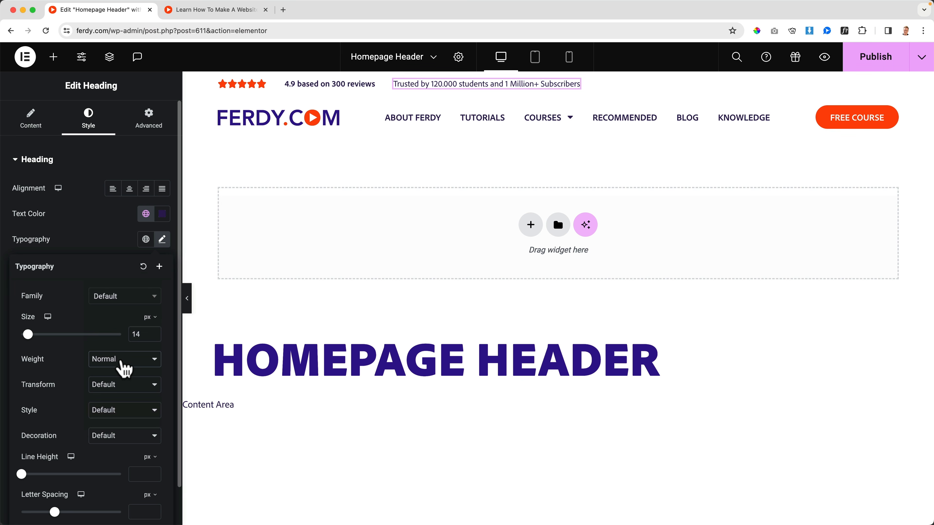
click(119, 358)
click(117, 348)
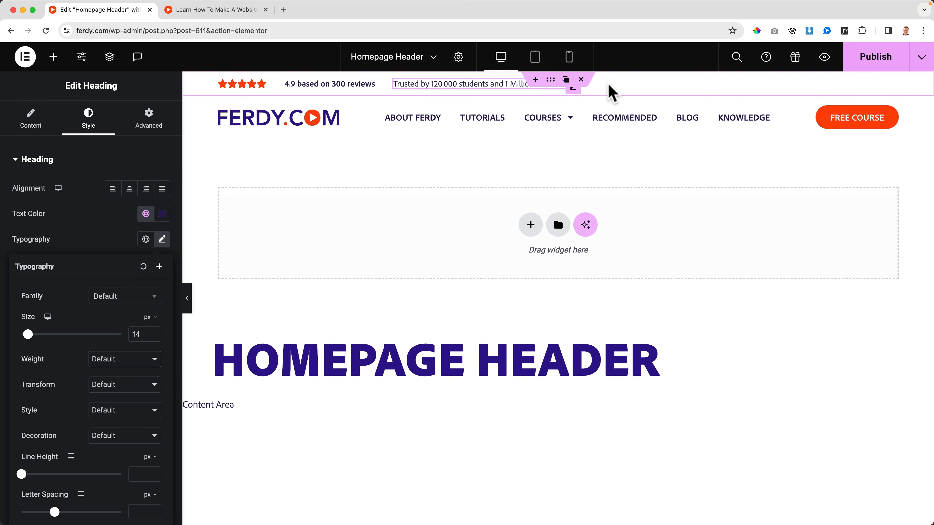
Set the size of the "4.9 based on 300 reviews" heading to grow across the free width of the top bar.
click(345, 84)
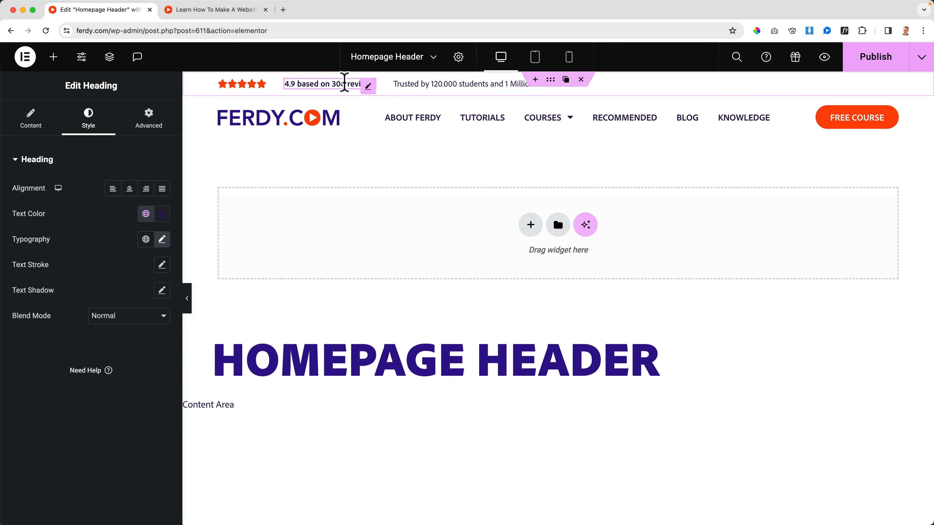
click(149, 118)
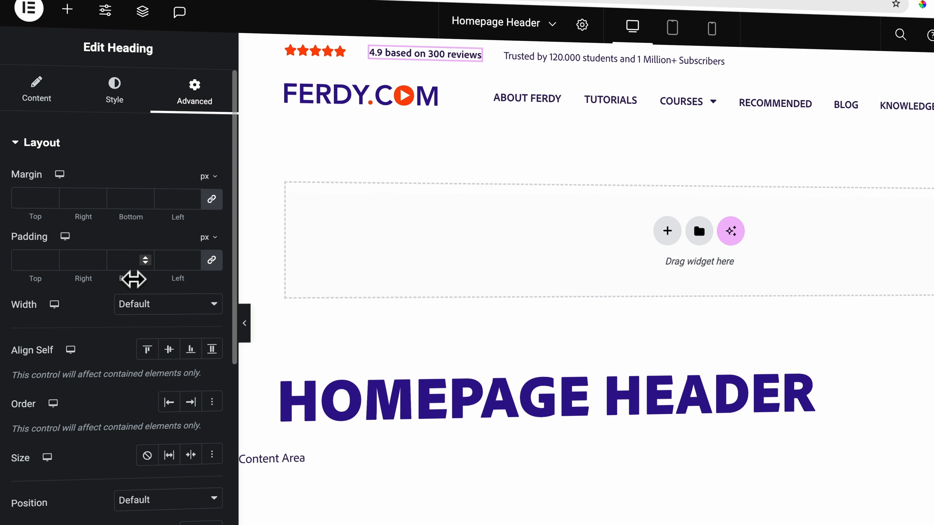
click(169, 456)
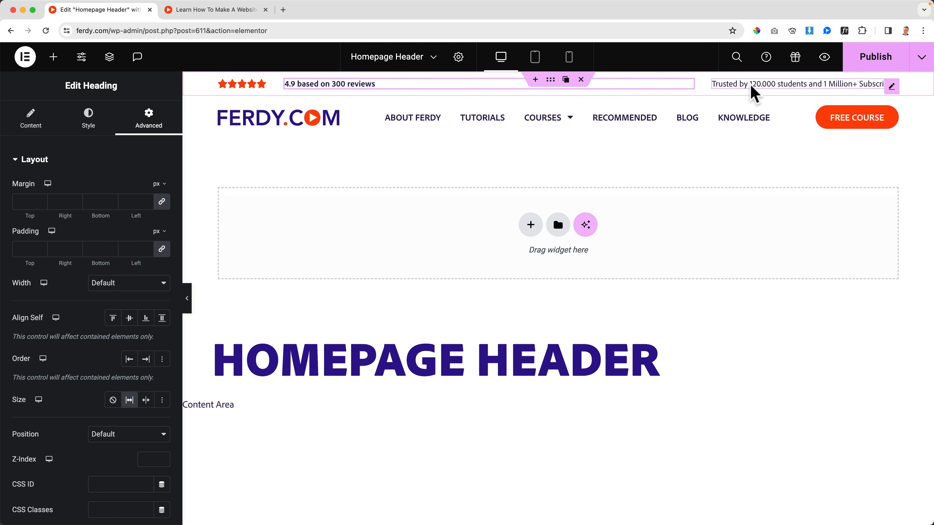
Publish the header template, view its preview and open the live homepage.
click(859, 66)
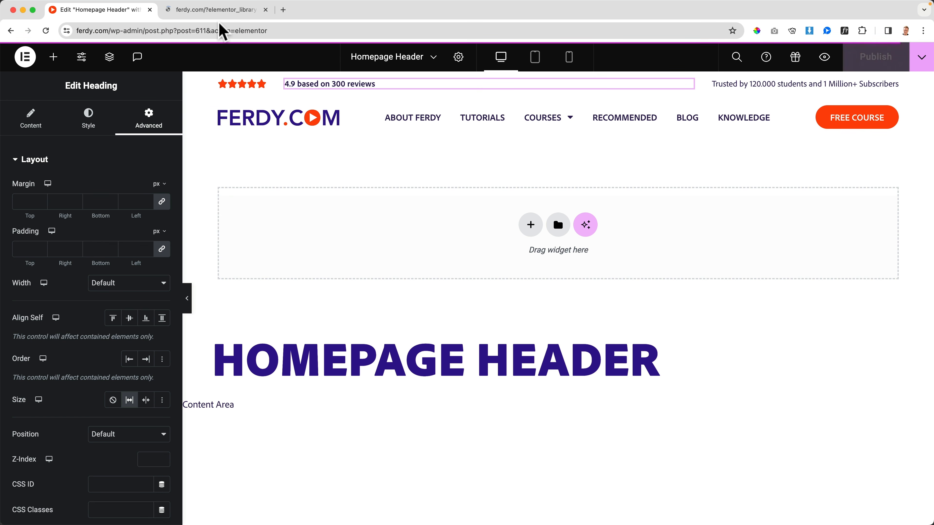
click(199, 11)
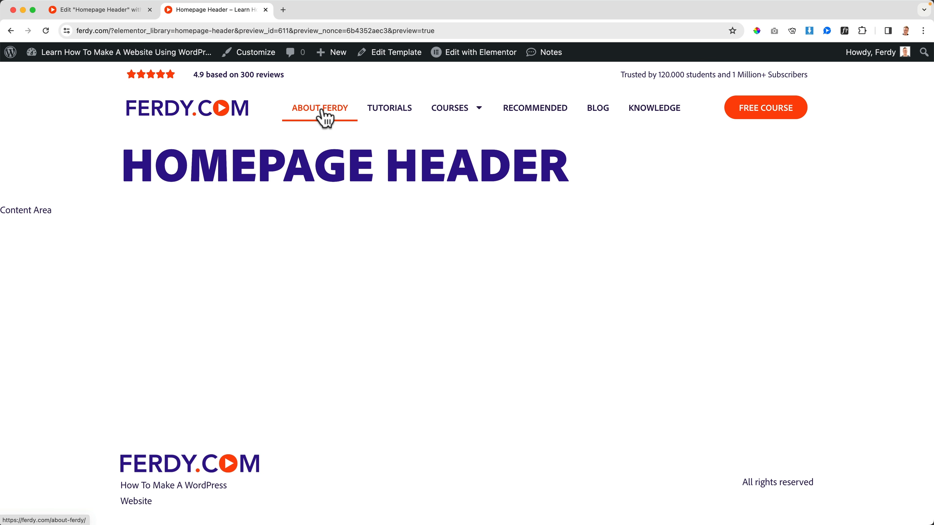
click(181, 121)
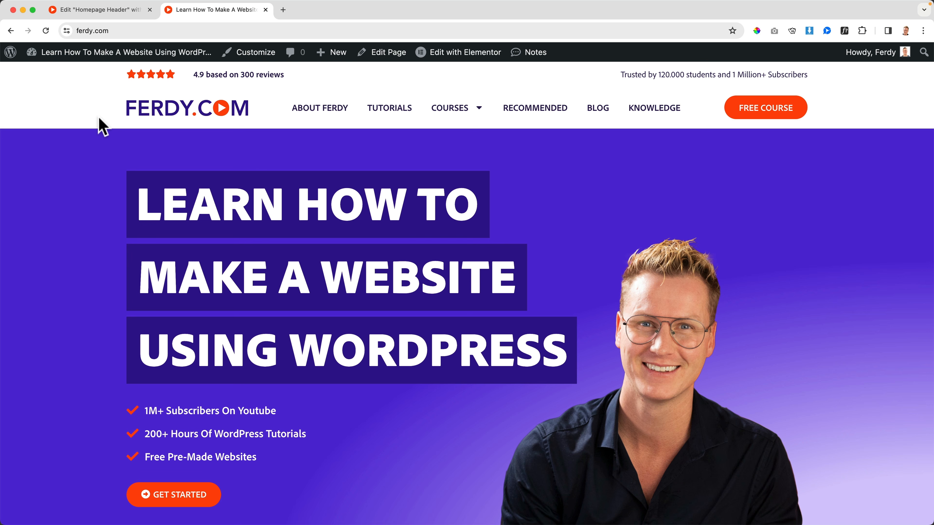
Close the header editor tab, open the homepage in Elementor, and switch to editing its header and back to the page.
click(150, 10)
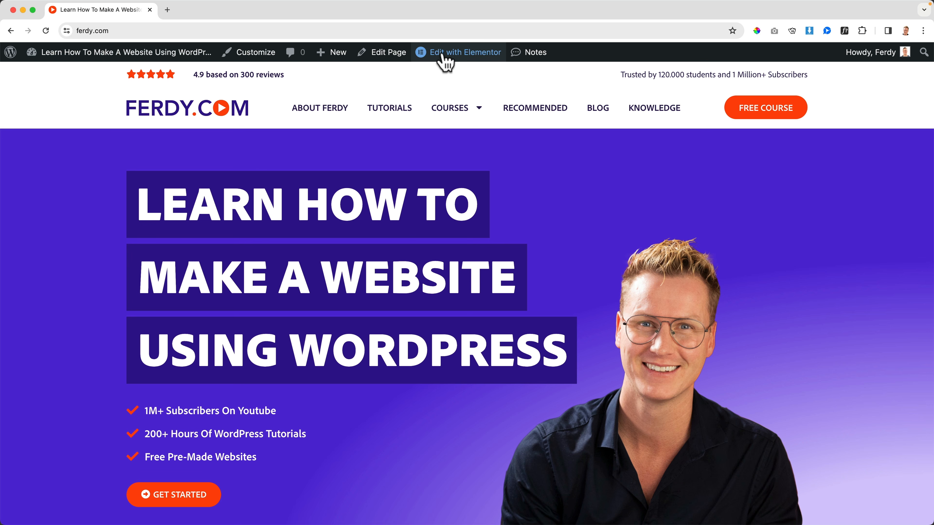
click(453, 53)
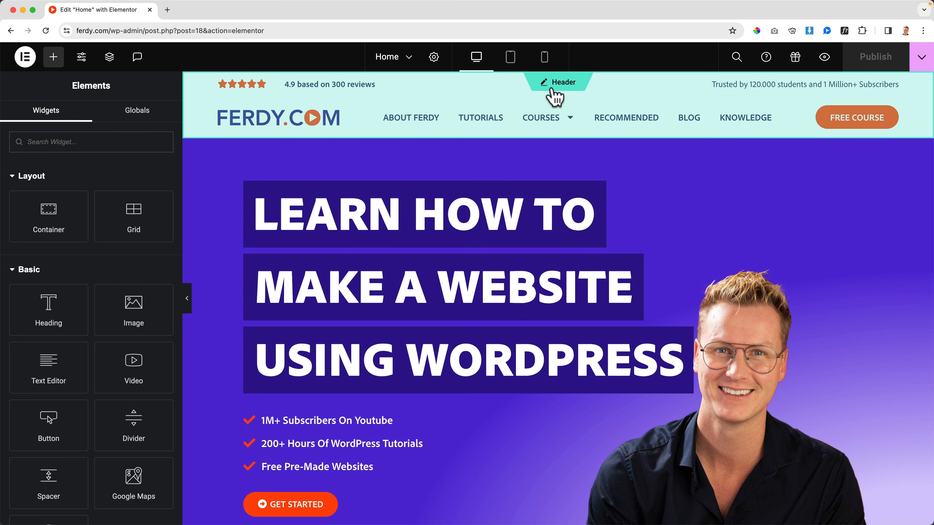
click(561, 84)
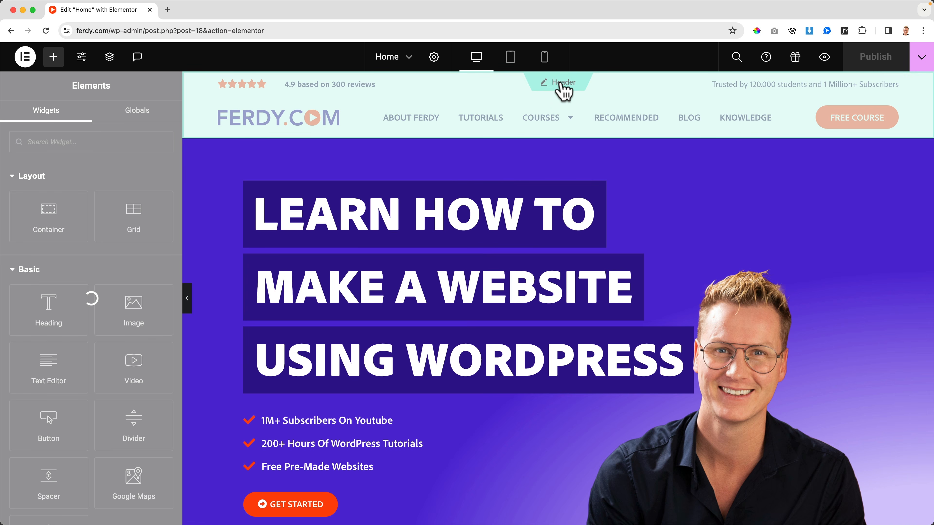
mouse_move(457, 156)
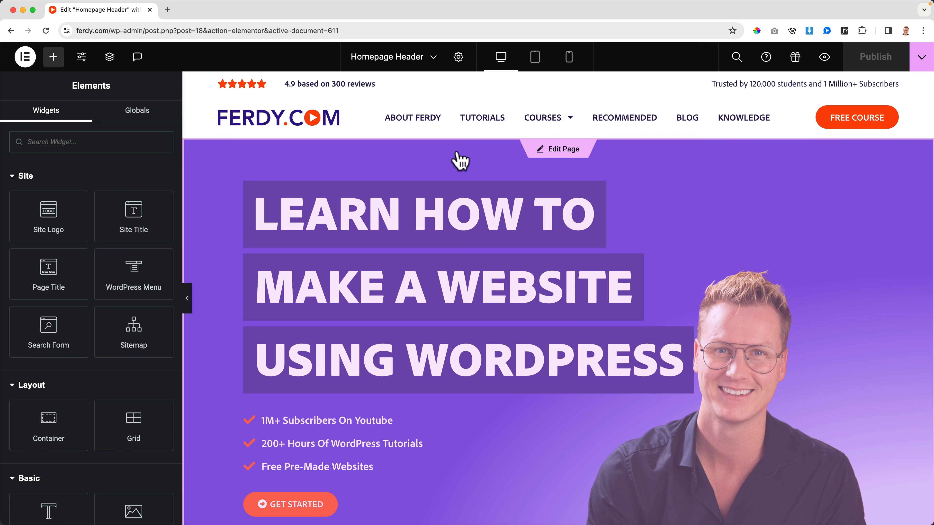
click(562, 150)
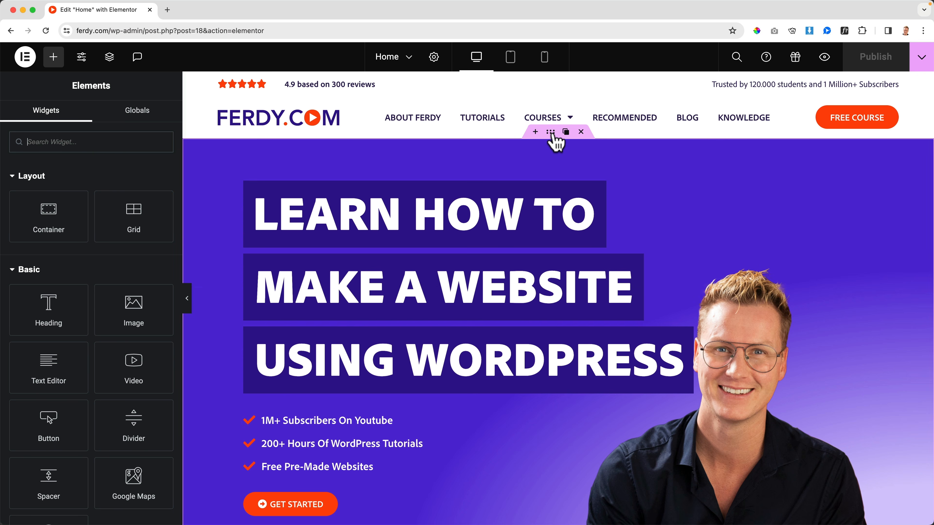
Set the top margin of the homepage's hero container to -70 px so it moves up behind the header.
click(550, 132)
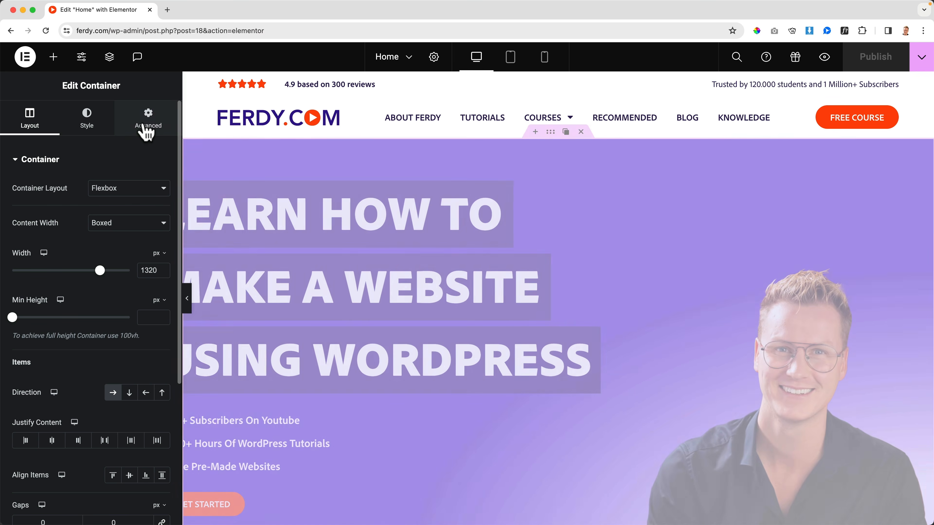
click(147, 124)
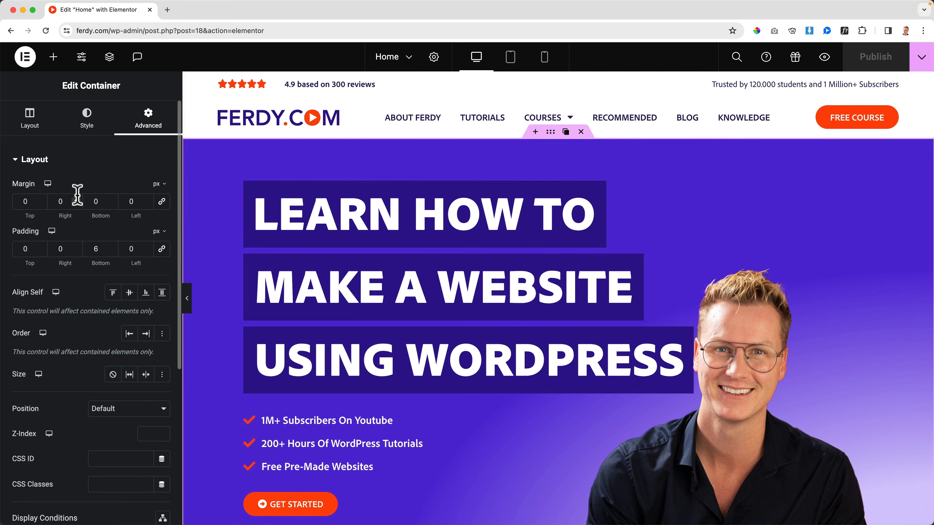
click(32, 198)
key(Down)
key(Down)
key(Down)
key(Down)
key(Down)
key(Down)
key(Down)
key(Down)
key(Down)
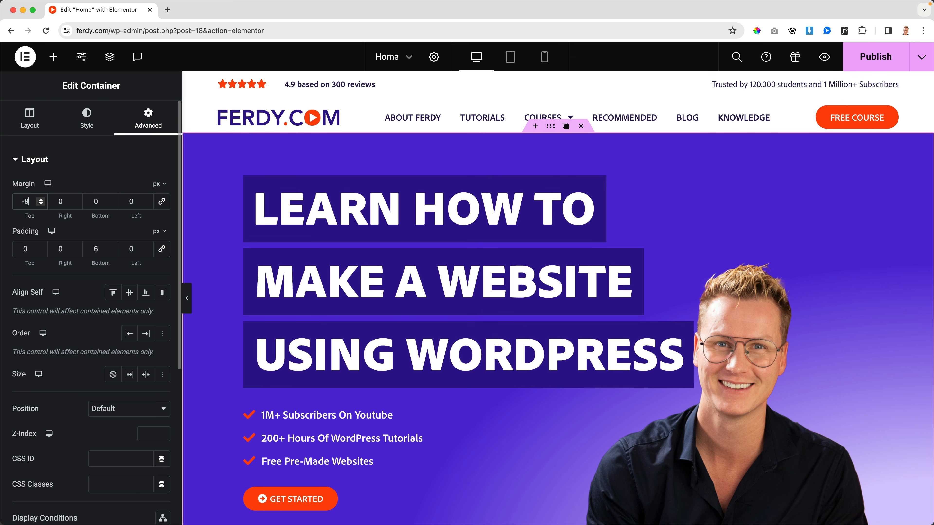
key(Down)
key(Down)
key(Down)
key(Down)
key(Down)
key(Down)
key(Down)
key(Down)
key(Down)
key(Down)
key(Down)
key(Down)
key(Down)
key(Down)
key(Down)
key(Down)
key(Down)
key(Down)
key(Down)
key(Down)
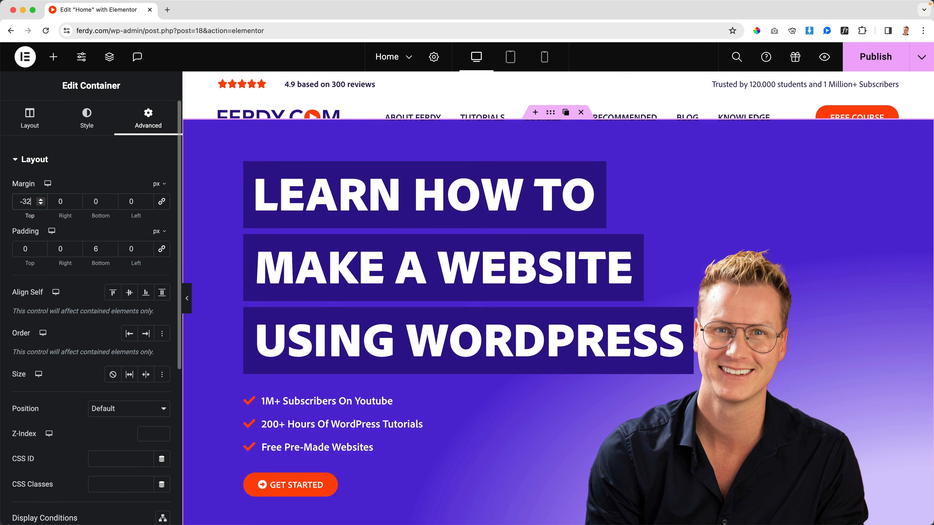
key(Down)
key(Down)
key(Down)
key(Down)
key(Down)
key(Down)
key(Down)
key(Down)
key(Down)
key(Down)
key(Down)
key(Down)
key(Down)
key(Down)
key(Down)
key(Down)
key(Down)
key(Down)
key(Down)
key(Down)
key(Down)
key(Down)
key(Down)
key(Down)
key(Down)
key(Down)
key(Down)
key(Down)
key(Down)
key(Down)
key(Down)
key(Down)
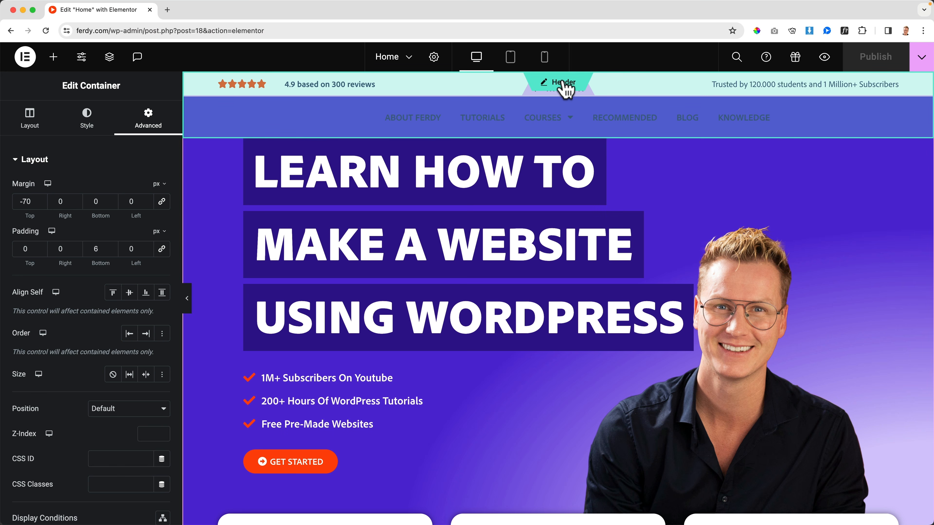
Switch to editing the header and set the Z-Index of its second container, holding the logo and menu, to 10.
click(564, 83)
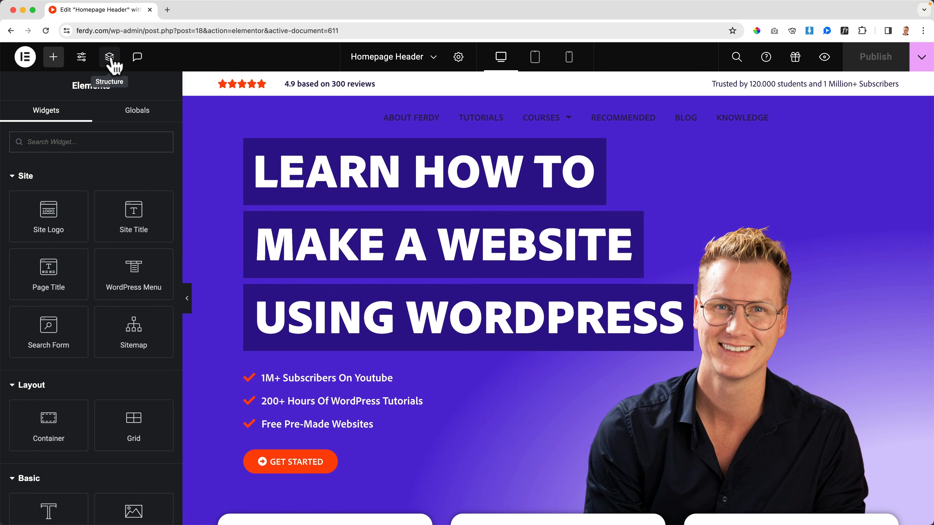
click(110, 57)
click(840, 127)
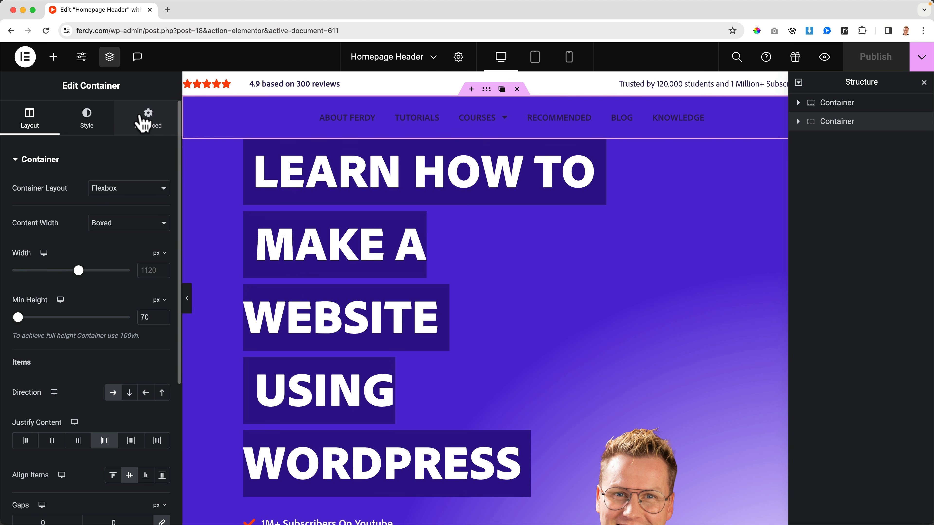
click(143, 120)
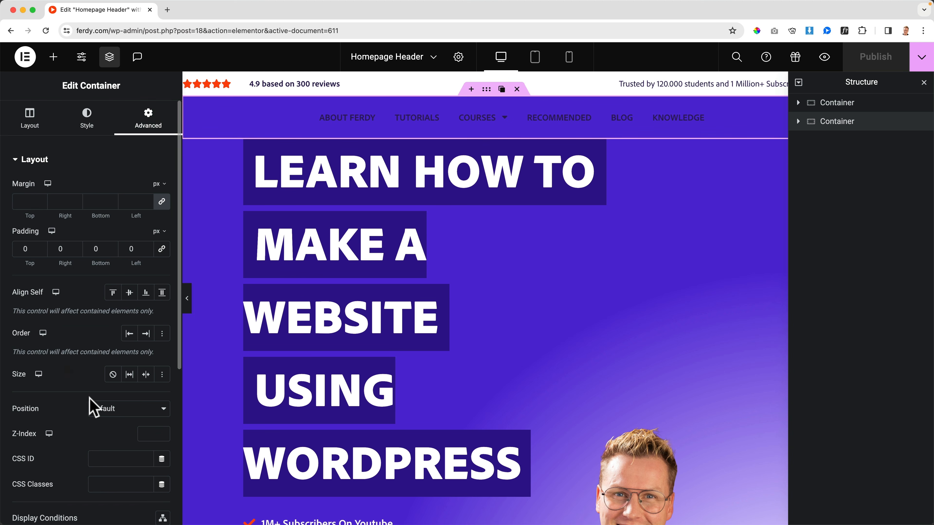
scroll(94, 407, down, 1)
text(10)
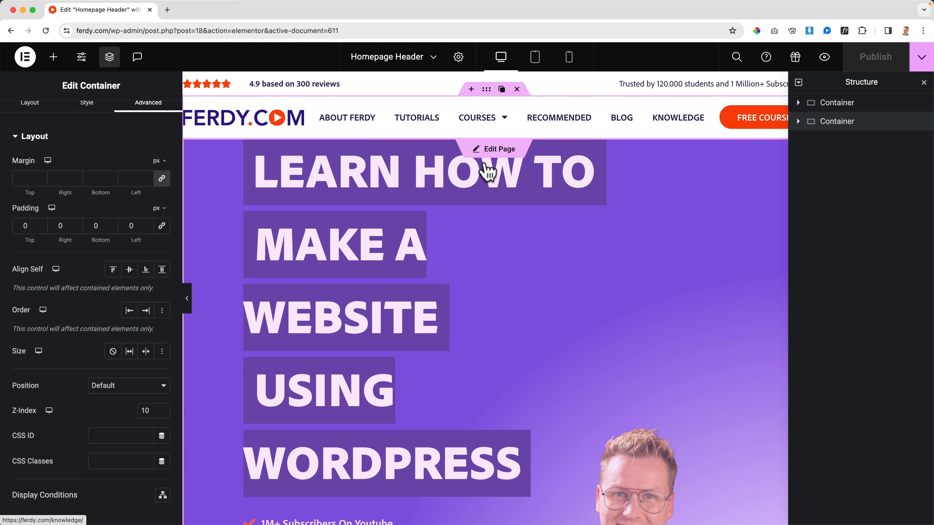
Return to editing the homepage, preview it in the browser and go back to the editor.
click(497, 150)
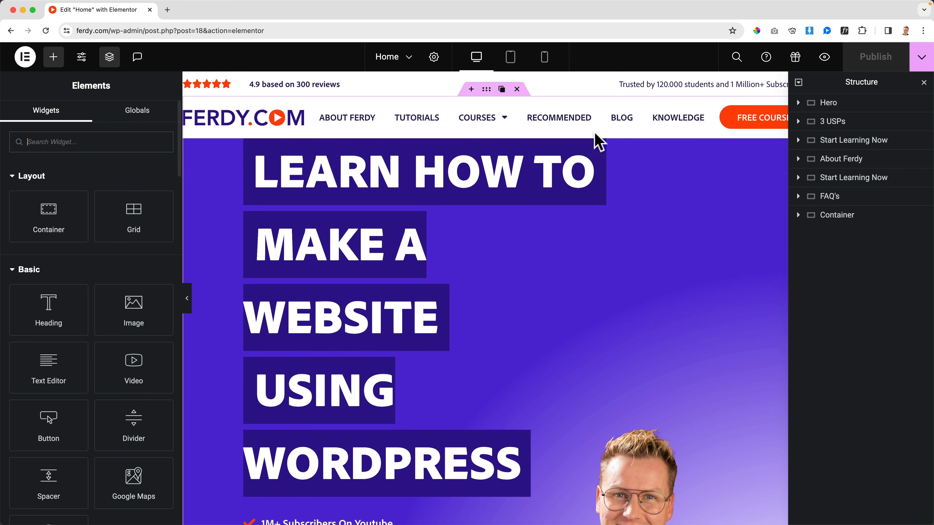
click(827, 58)
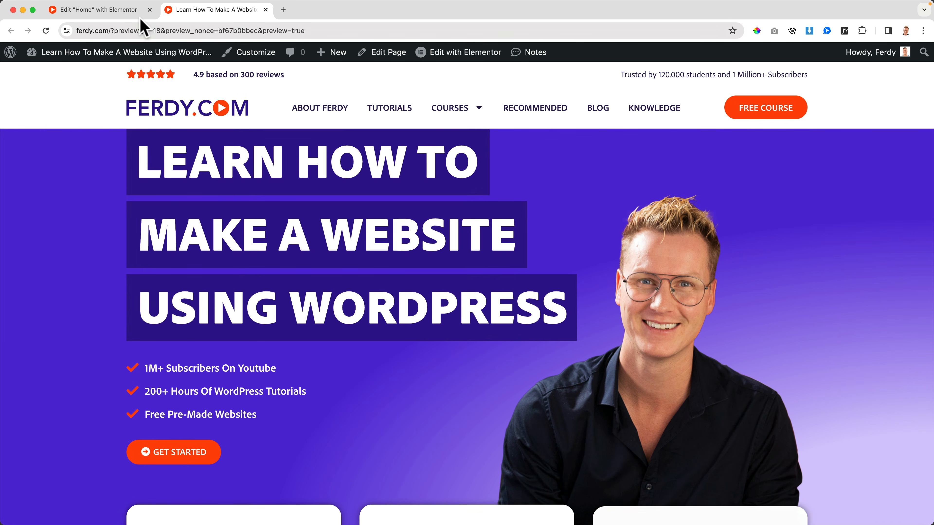
click(140, 16)
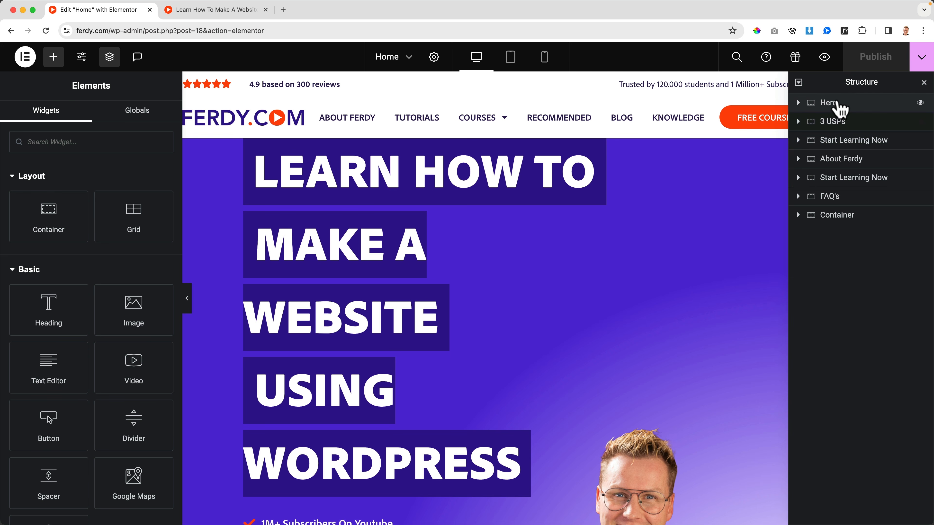
Set the top padding of the homepage's Hero container to 70 px.
click(836, 104)
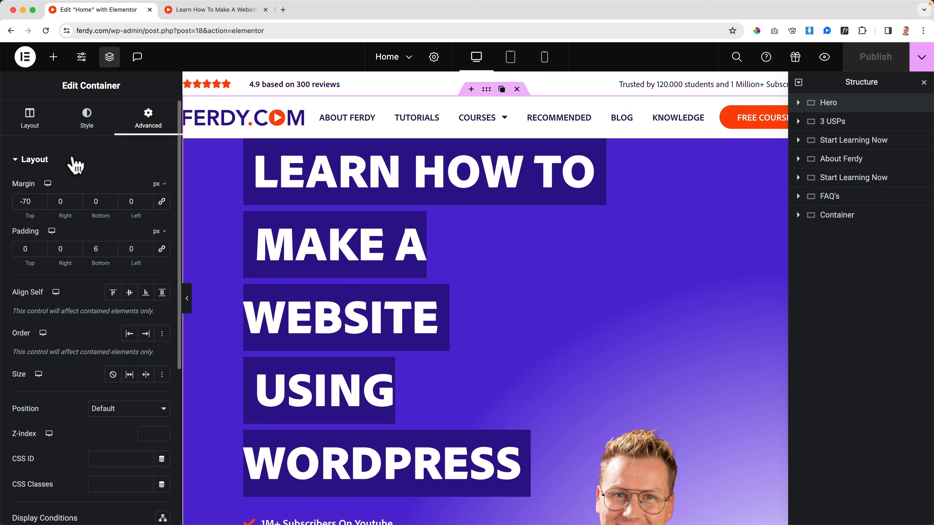
click(31, 123)
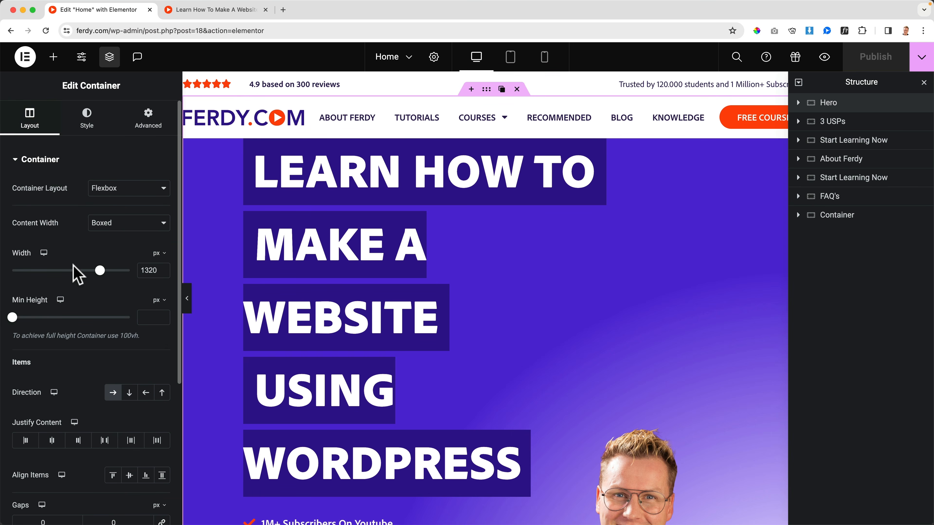
click(154, 127)
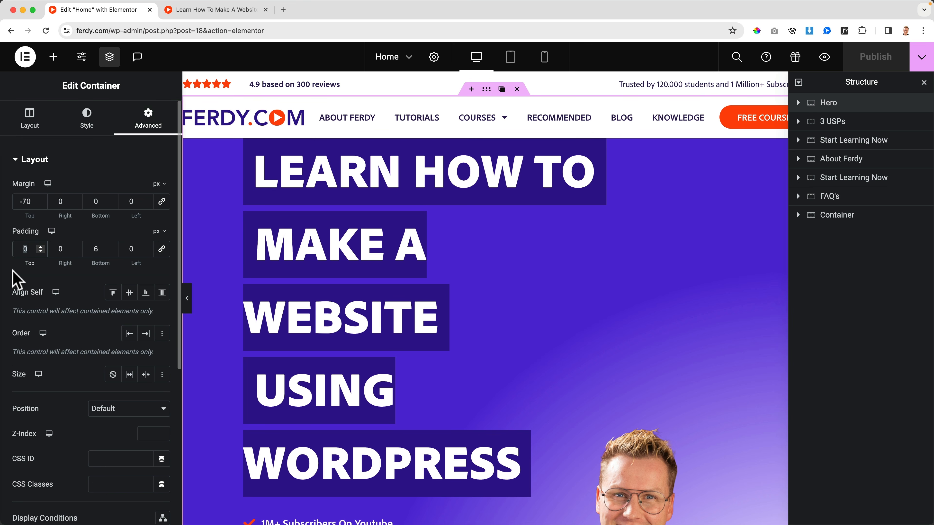
text(70)
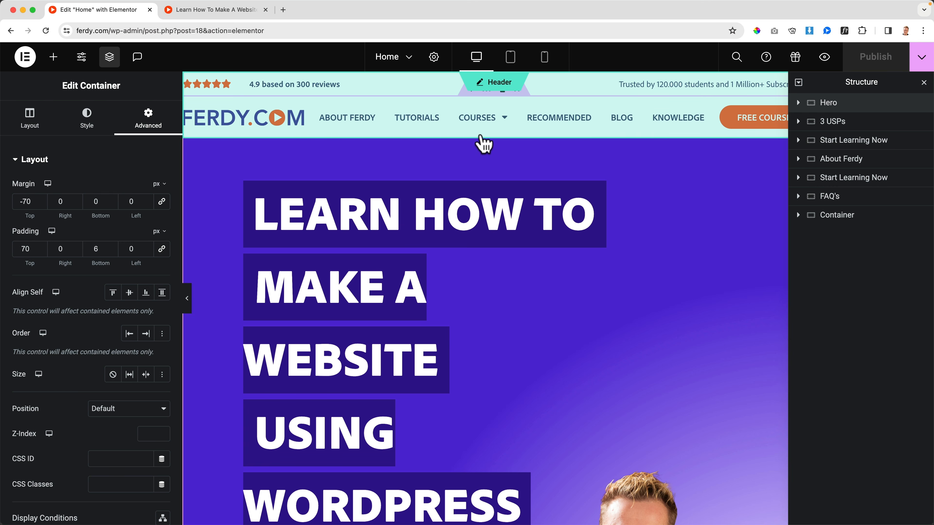
Switch to editing the header, rename its first container Top Header and collapse it in the structure.
click(497, 83)
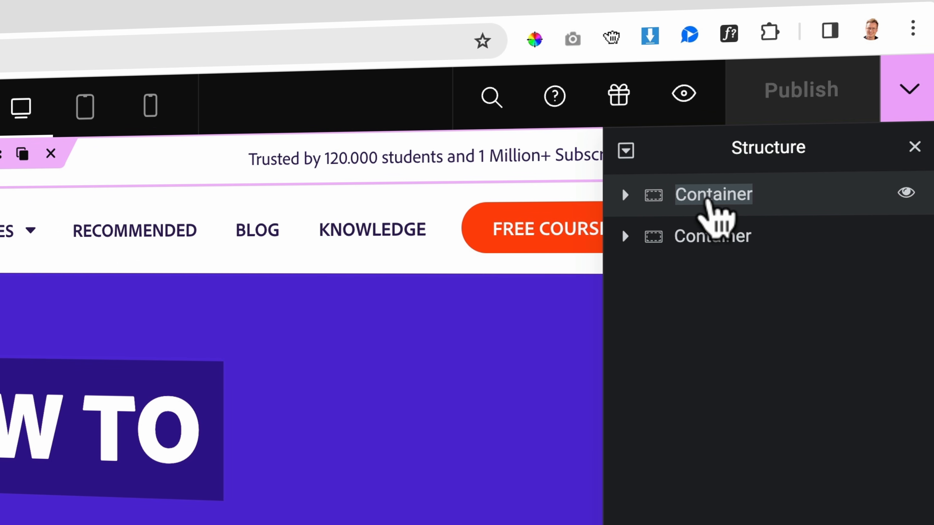
text(Top Header)
key(Return)
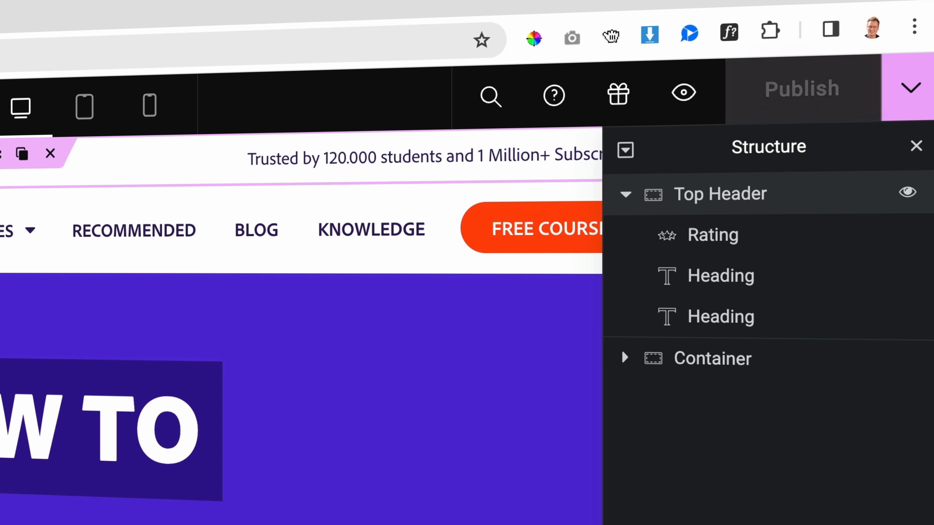
click(625, 194)
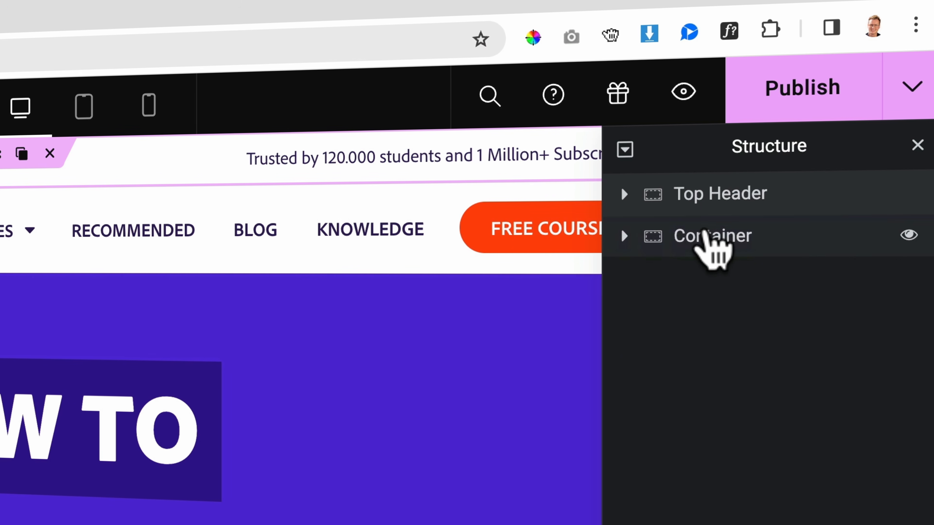
Rename the header's second container, holding the logo, menu and button, as Main Header.
double_click(706, 235)
text(Main Heade)
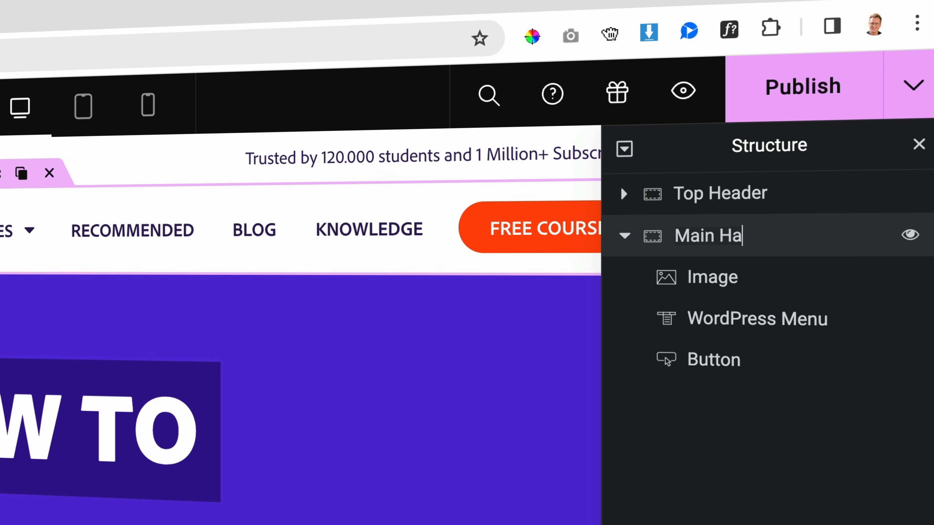
key(BackSpace)
key(BackSpace)
text(eader)
key(BackSpace)
key(BackSpace)
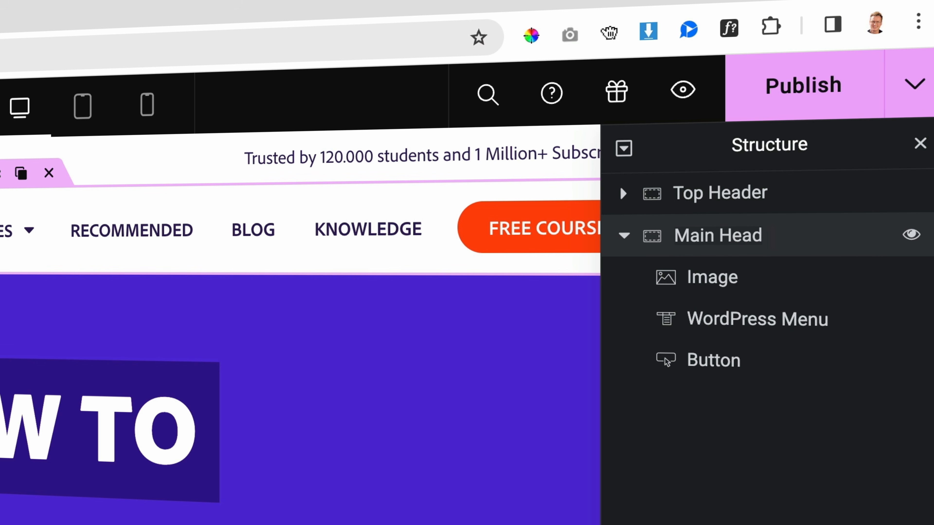
text(ing)
key(BackSpace)
key(BackSpace)
text(er)
key(BackSpace)
key(BackSpace)
key(BackSpace)
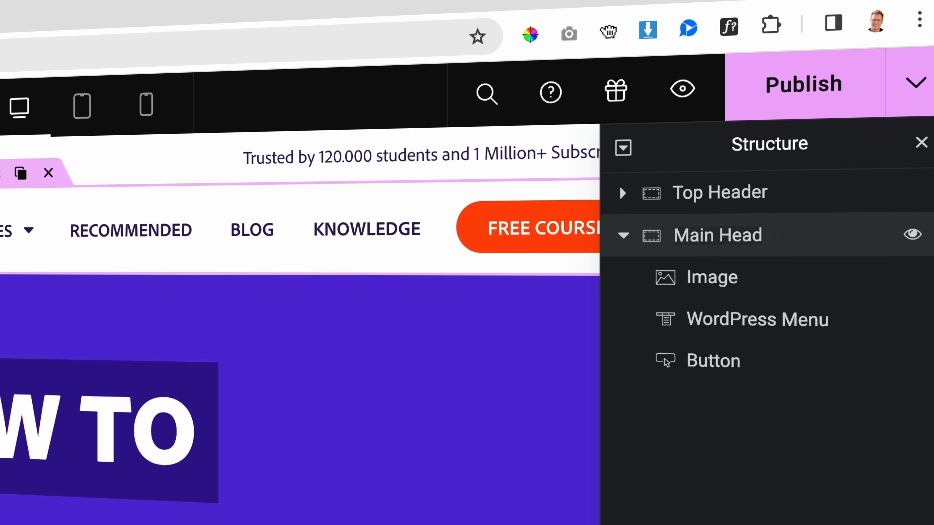
text(er)
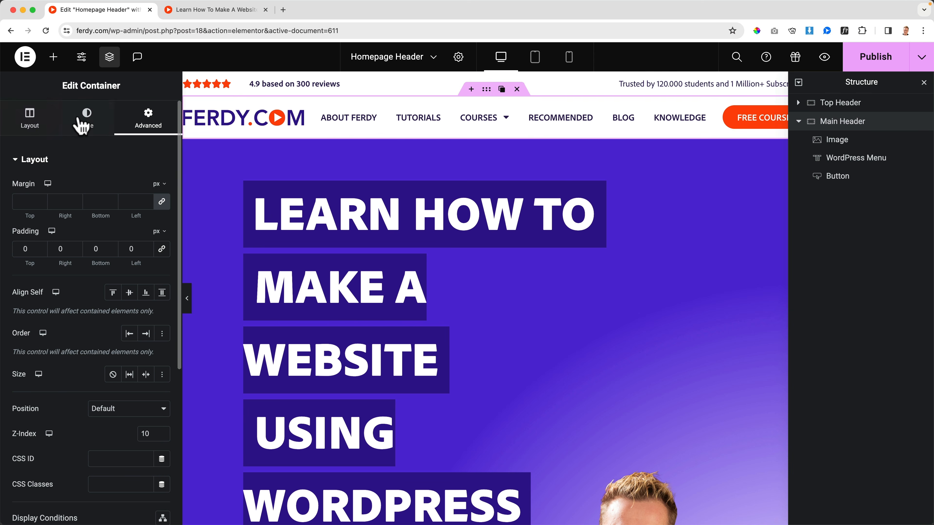
Clear the background color of the Main Header container.
click(87, 118)
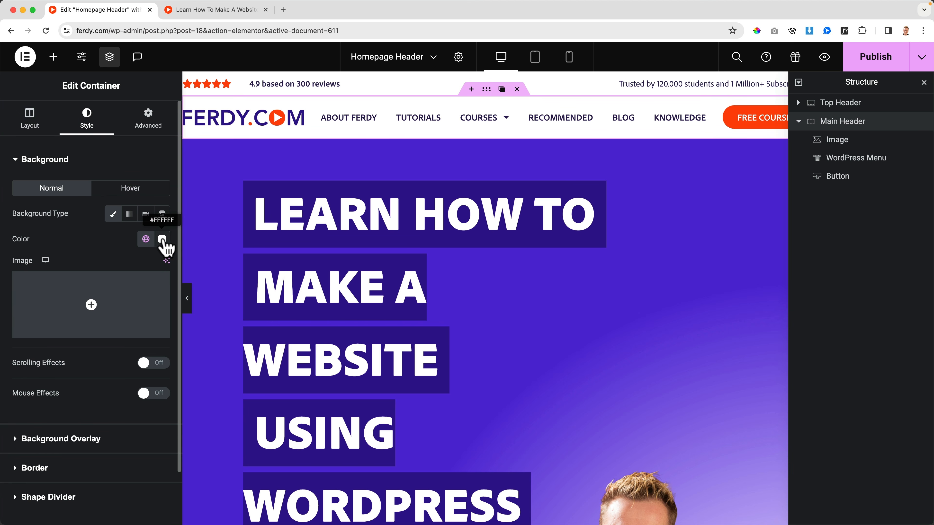
click(162, 239)
click(188, 267)
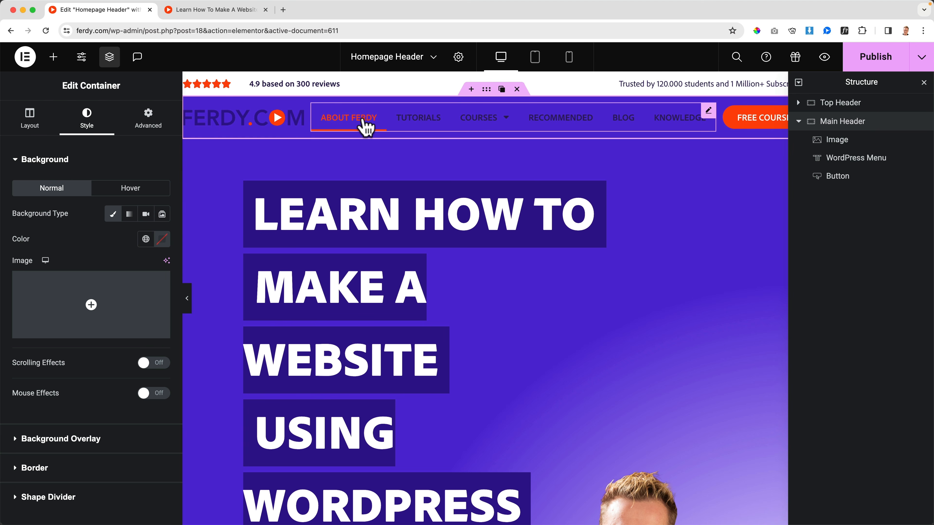
Set the normal text color of the header's WordPress Menu to the white global color.
click(364, 123)
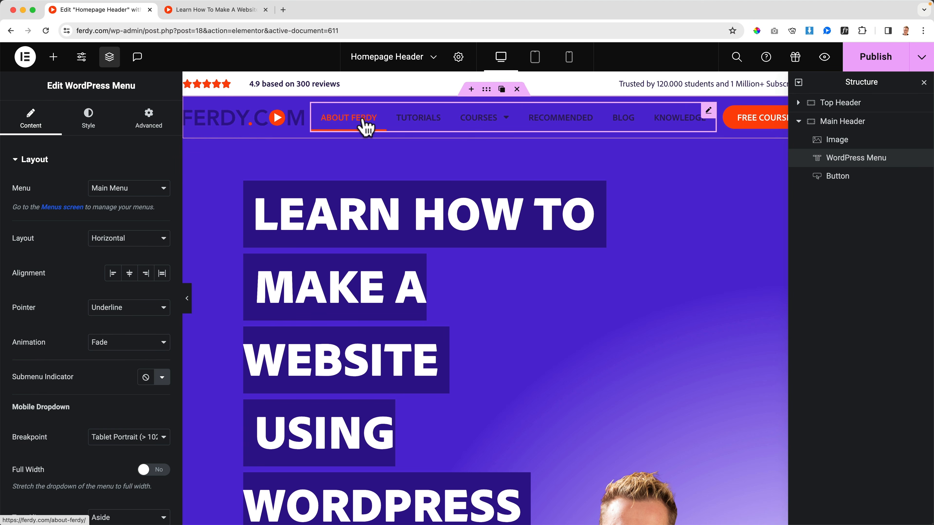
click(88, 121)
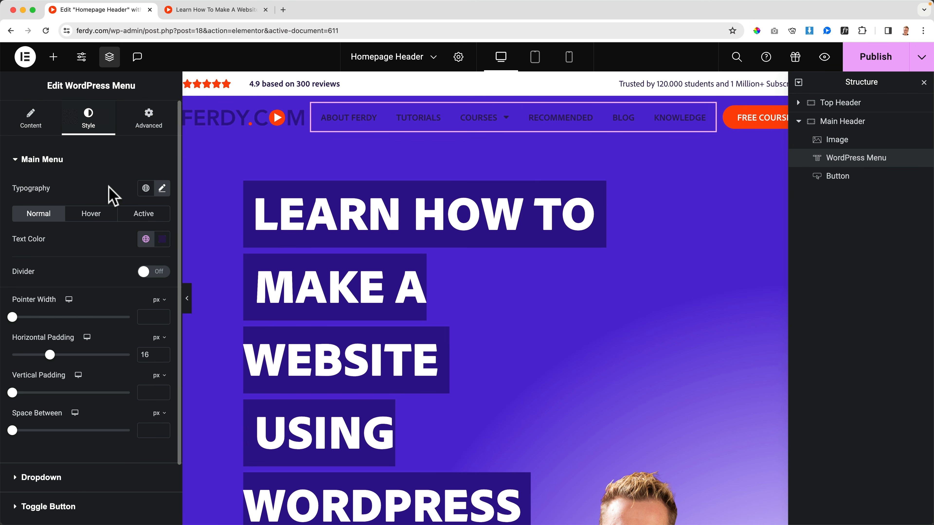
click(146, 239)
click(62, 417)
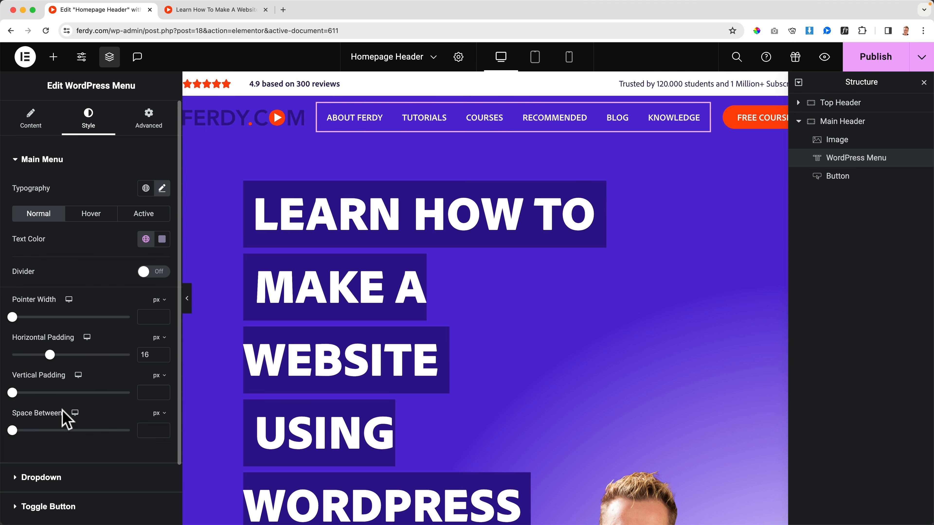
Publish the header and replace its logo image with an upload of FerdyComLogoWhite.svg.
click(228, 127)
click(876, 59)
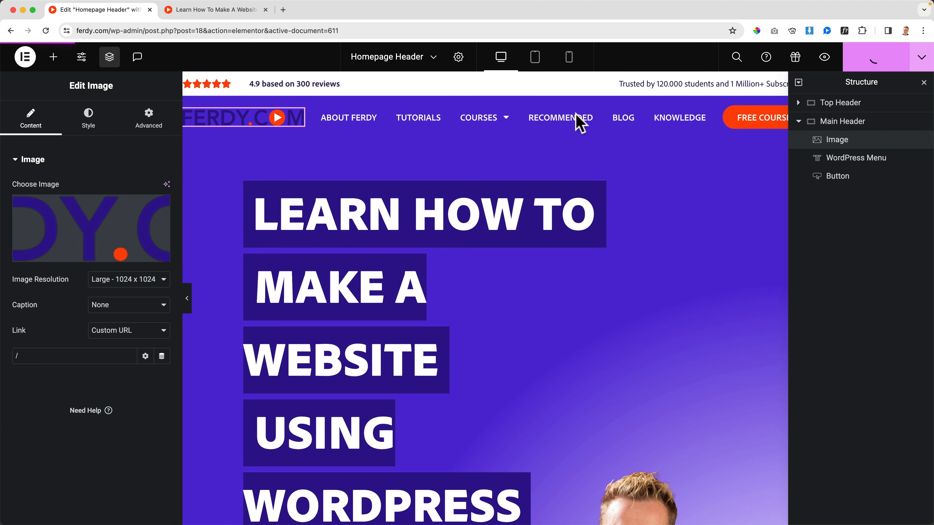
click(87, 221)
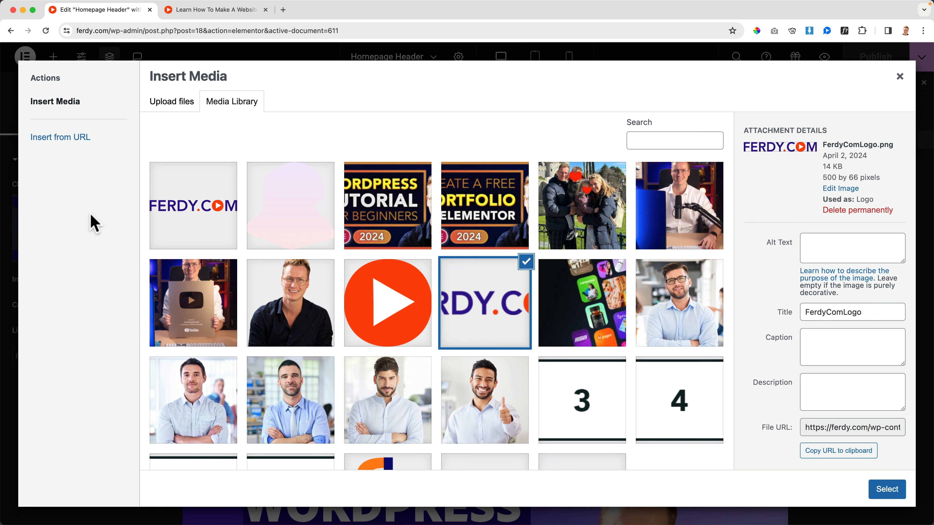
click(176, 110)
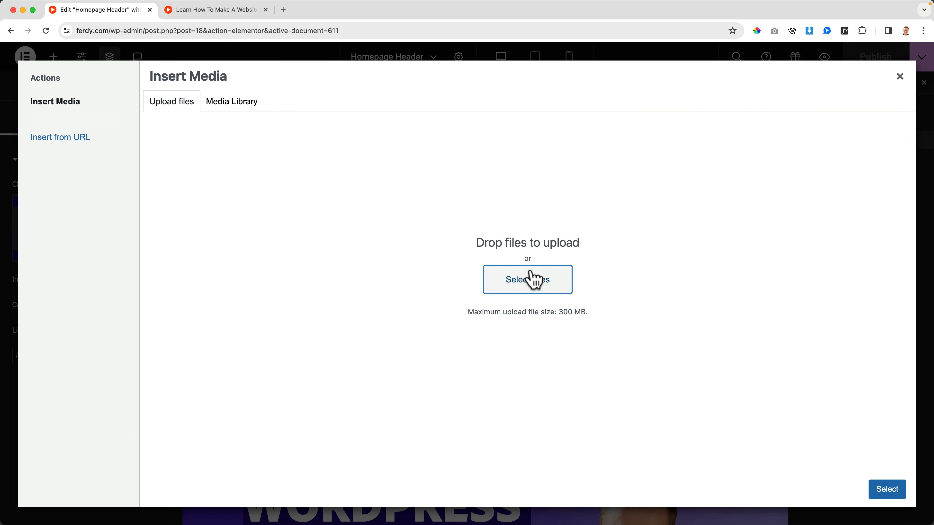
click(534, 278)
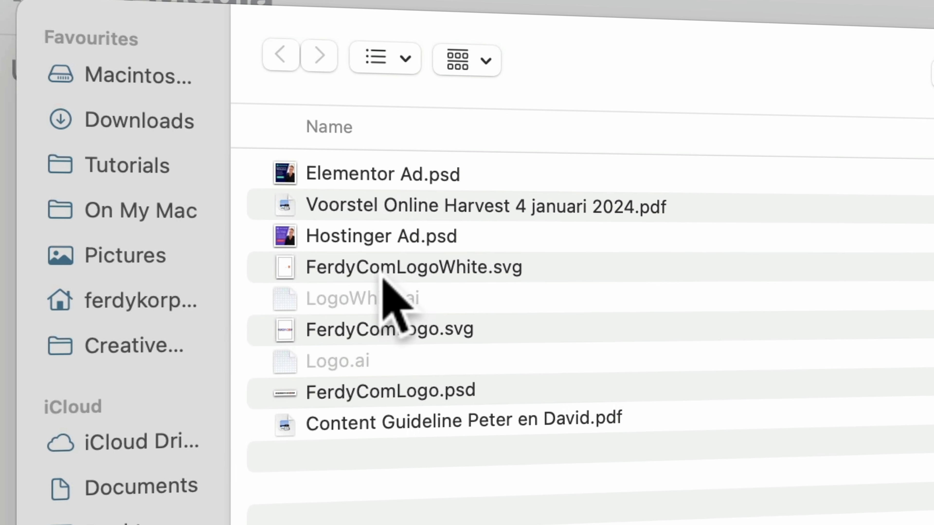
click(328, 199)
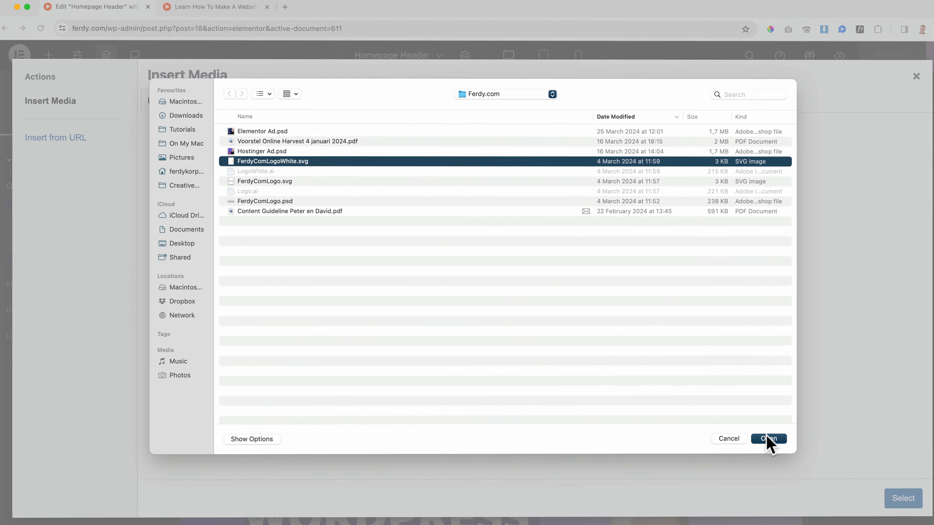
click(769, 439)
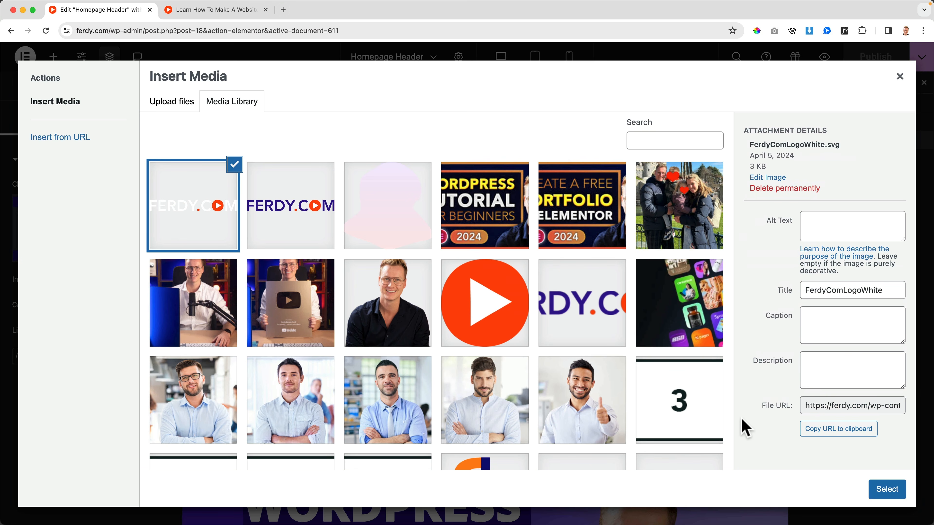
click(901, 489)
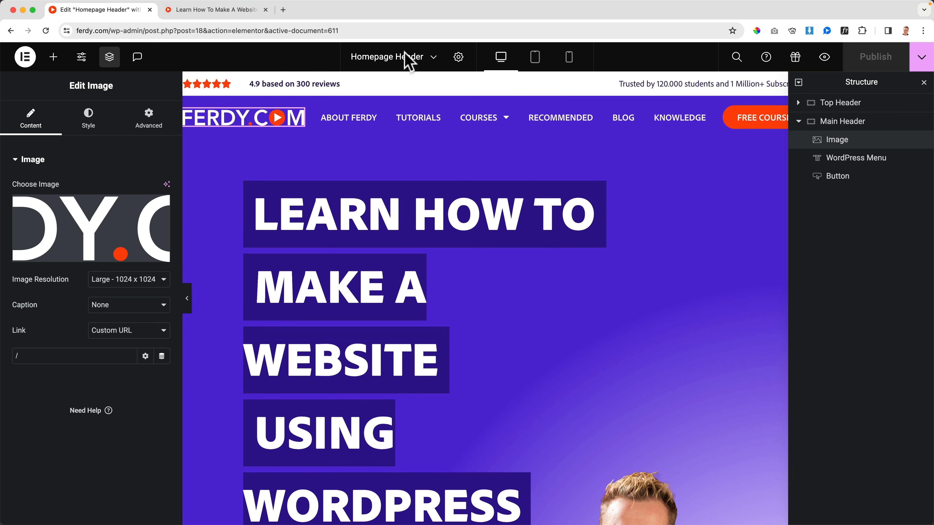
Preview the homepage in the browser, checking the header over the hero section and the Courses submenu.
click(195, 10)
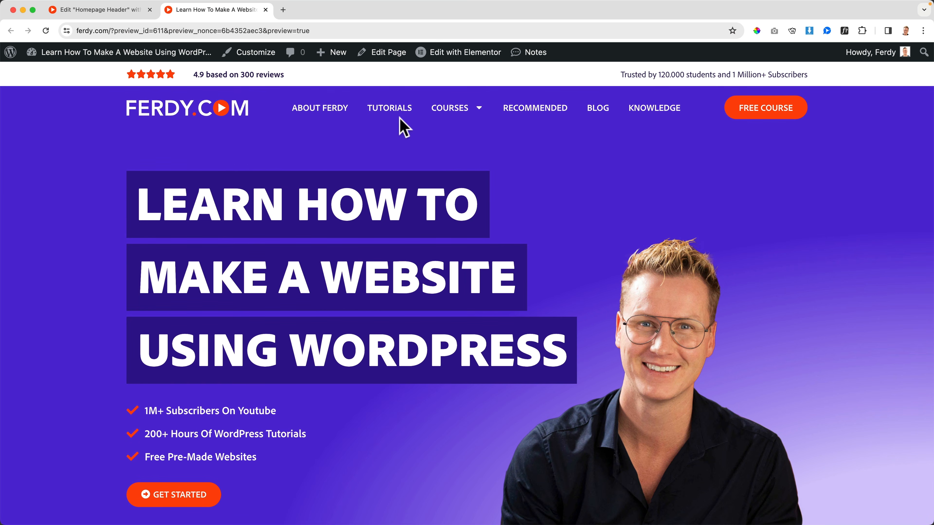
mouse_move(448, 120)
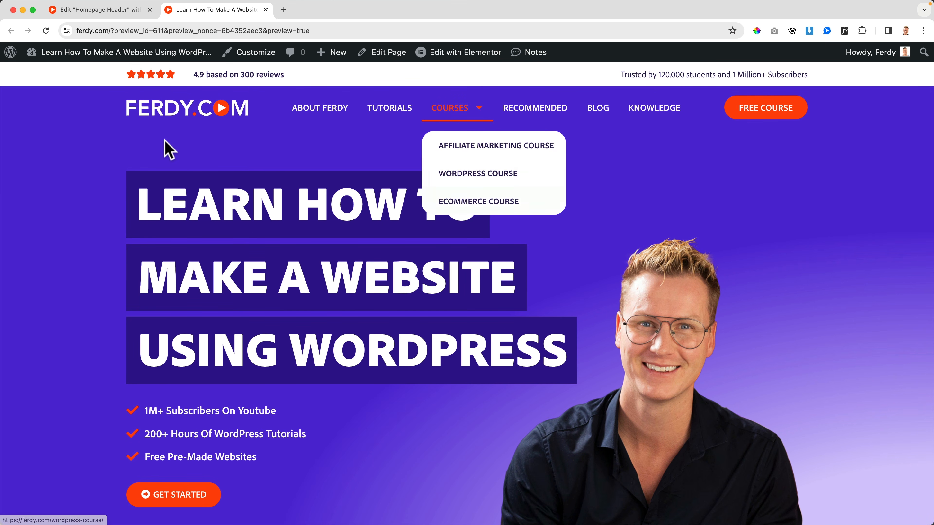
scroll(166, 144, down, 5)
scroll(166, 143, up, 5)
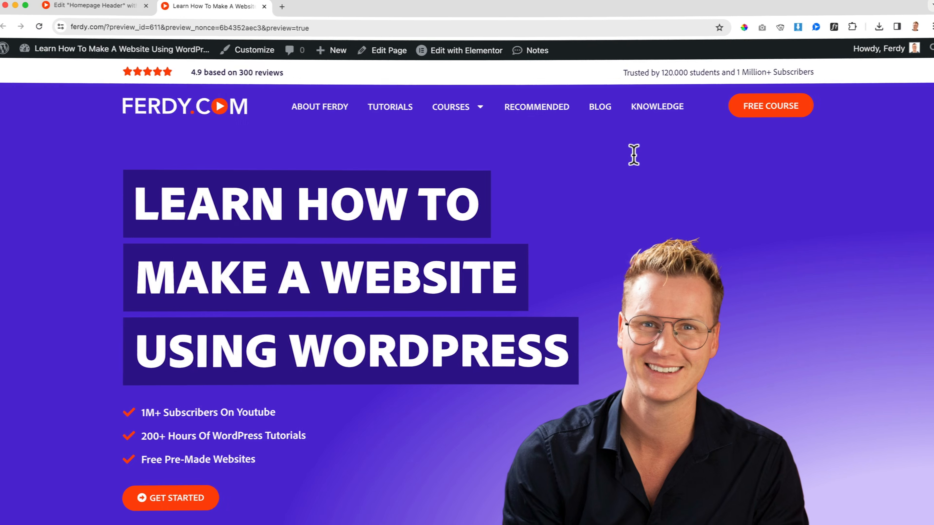
scroll(633, 156, down, 5)
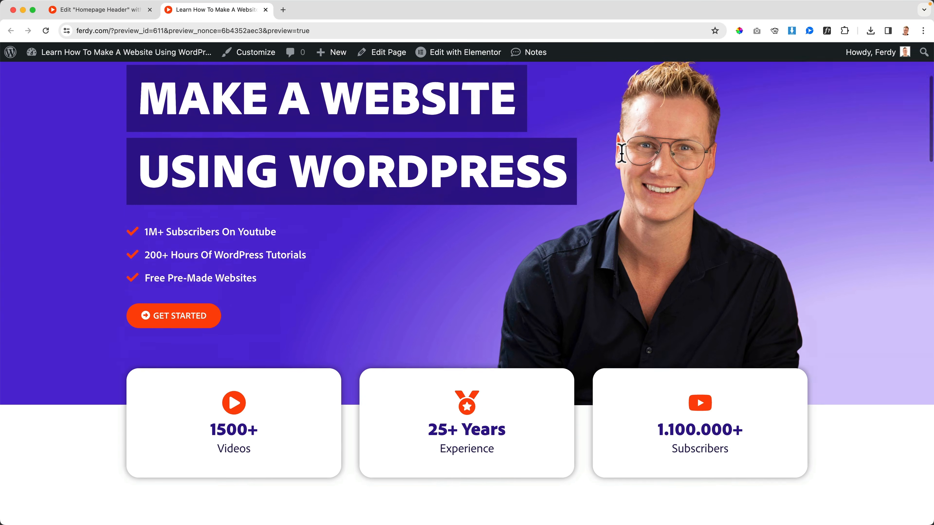
scroll(638, 144, up, 5)
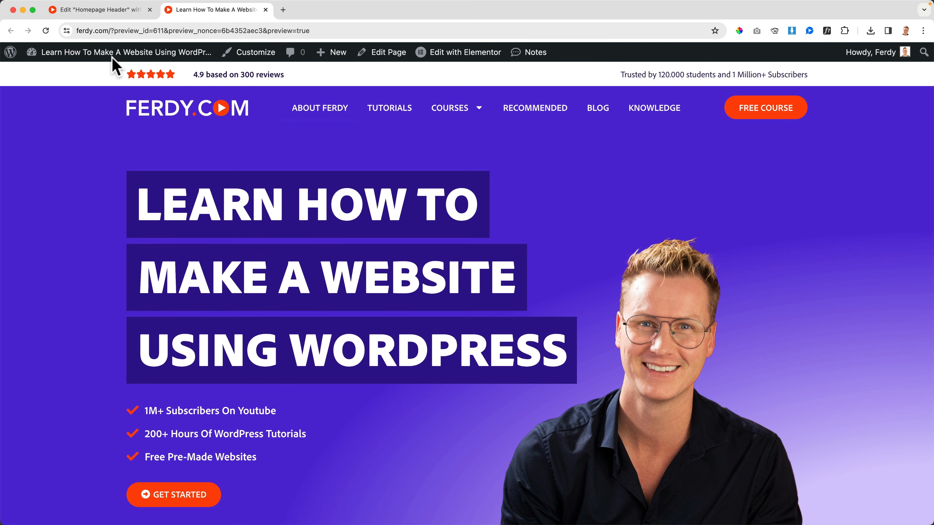
Return to the header editor, hide the structure and switch to the tablet portrait view.
click(110, 10)
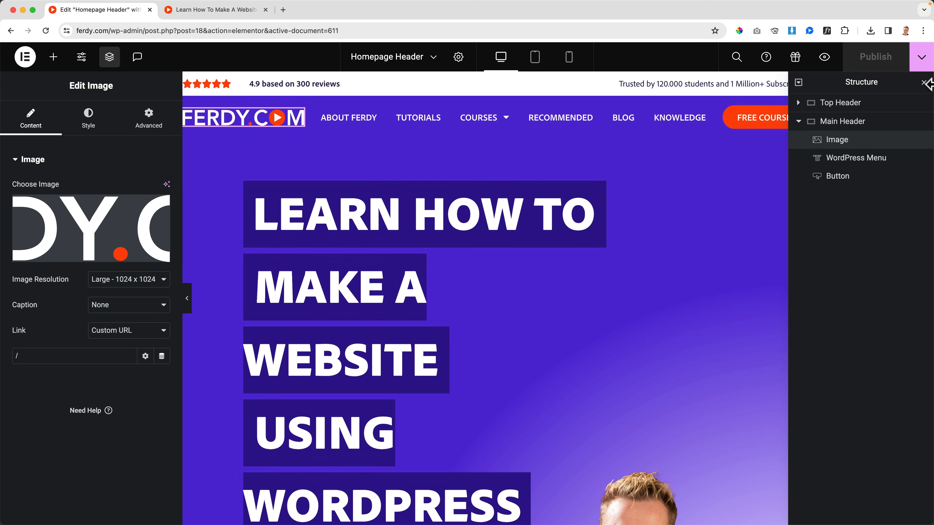
click(924, 83)
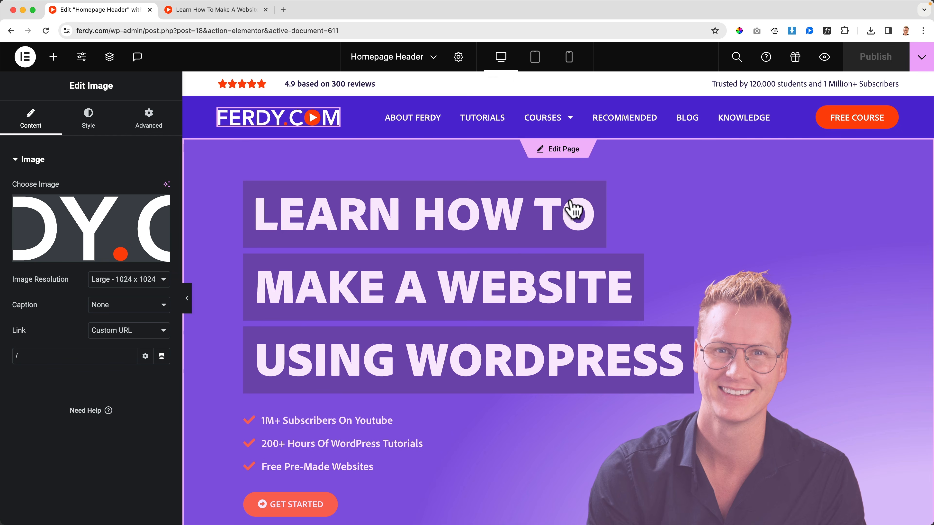
scroll(573, 208, down, 10)
scroll(568, 208, up, 10)
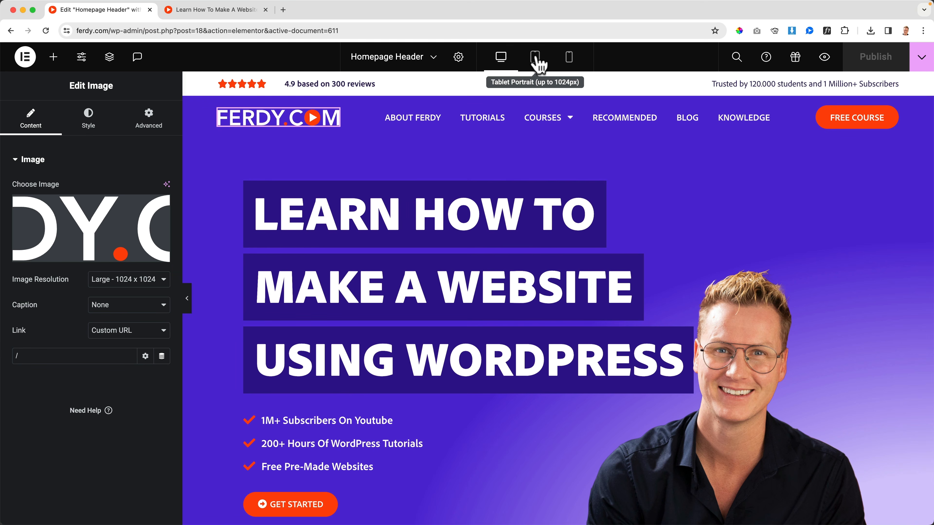
click(536, 59)
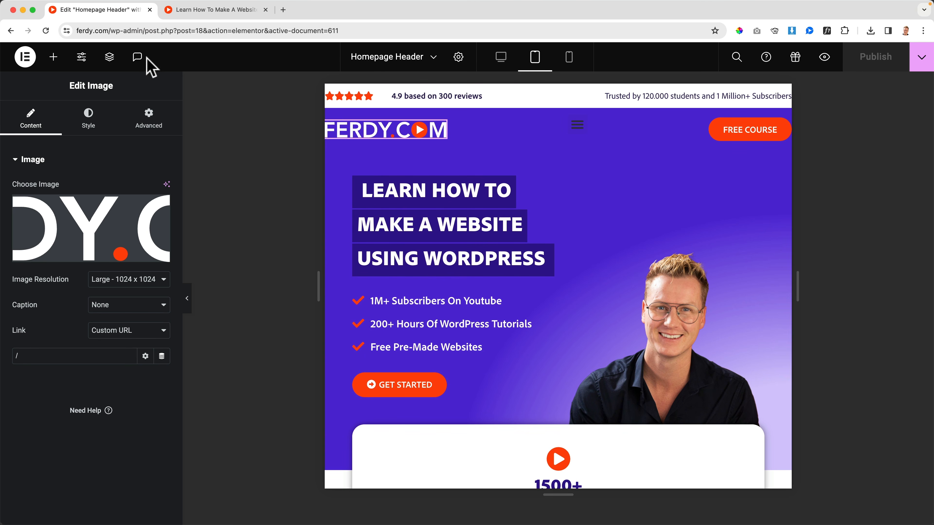
Give the Top Header container 45 px of right and left padding for tablet, keeping top and bottom at 0.
click(110, 57)
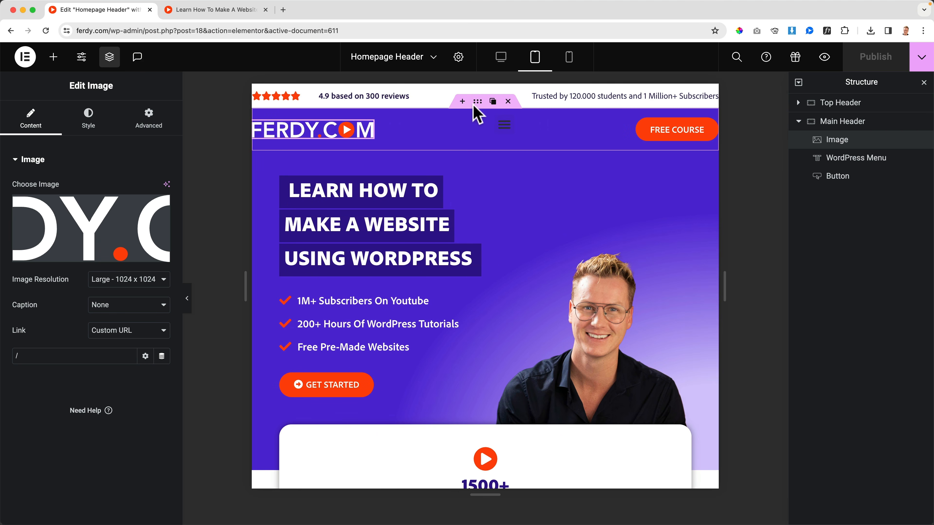
click(845, 105)
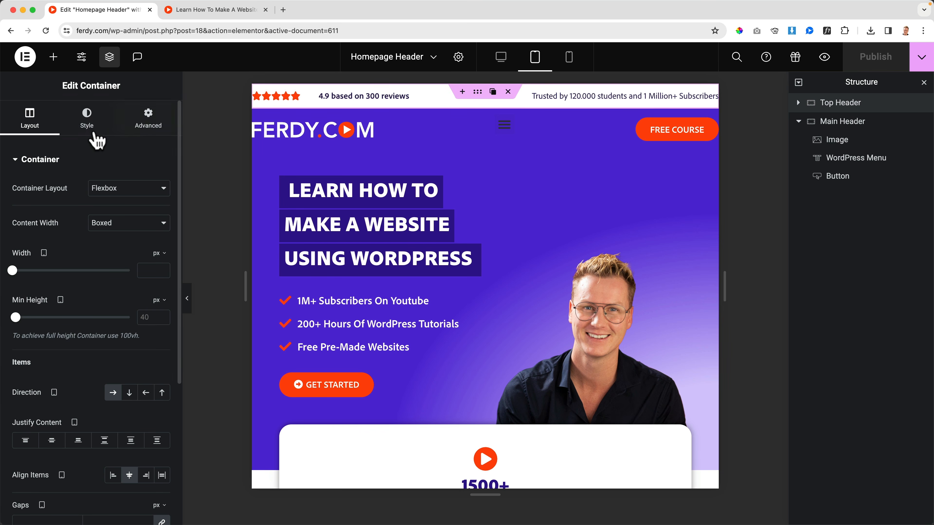
click(147, 127)
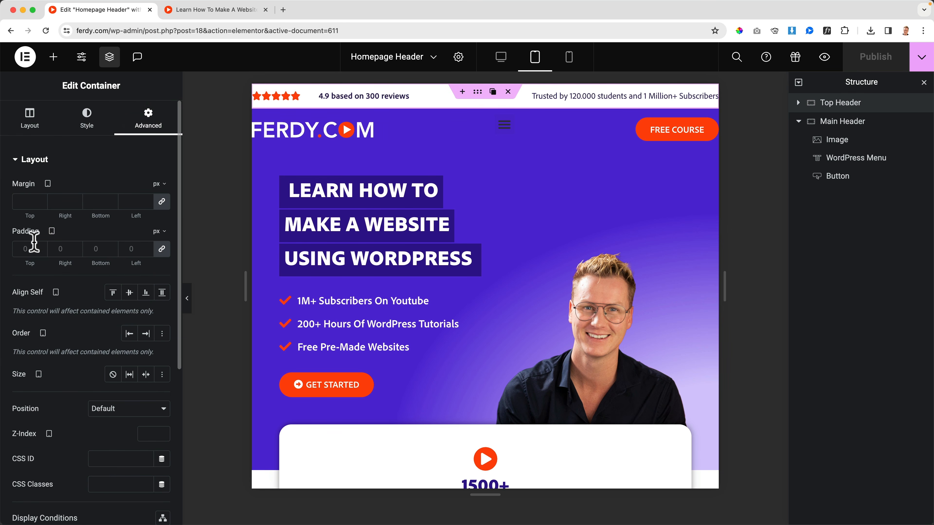
click(162, 250)
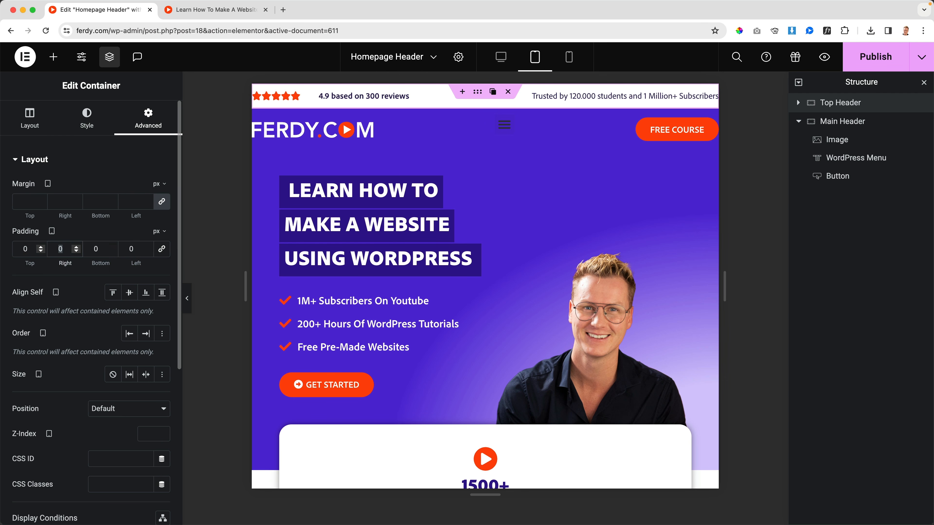
text(45)
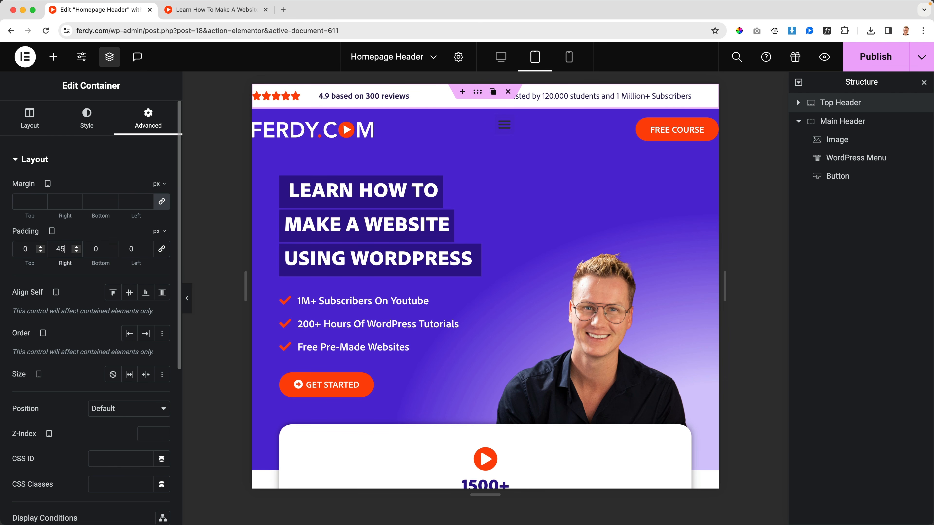
text(45)
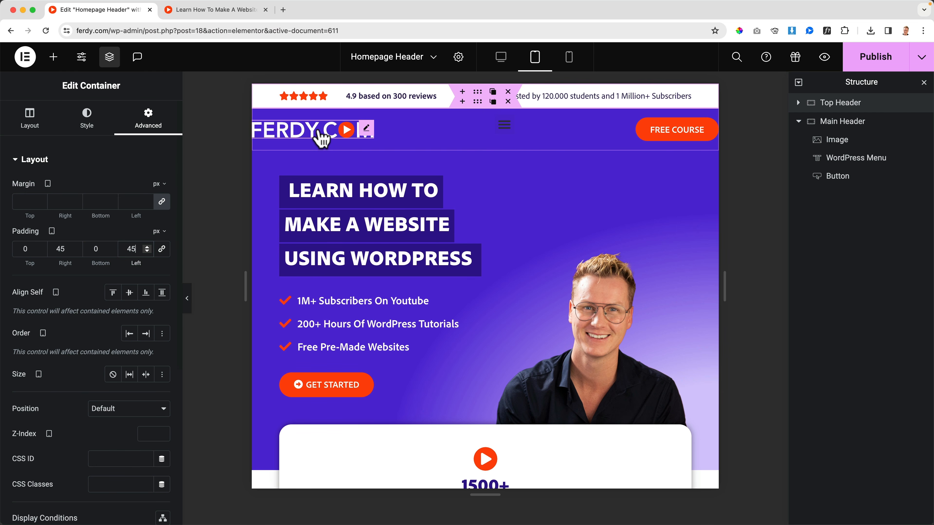
Set the Top Header container's tablet column and row gaps to 10 px.
click(32, 127)
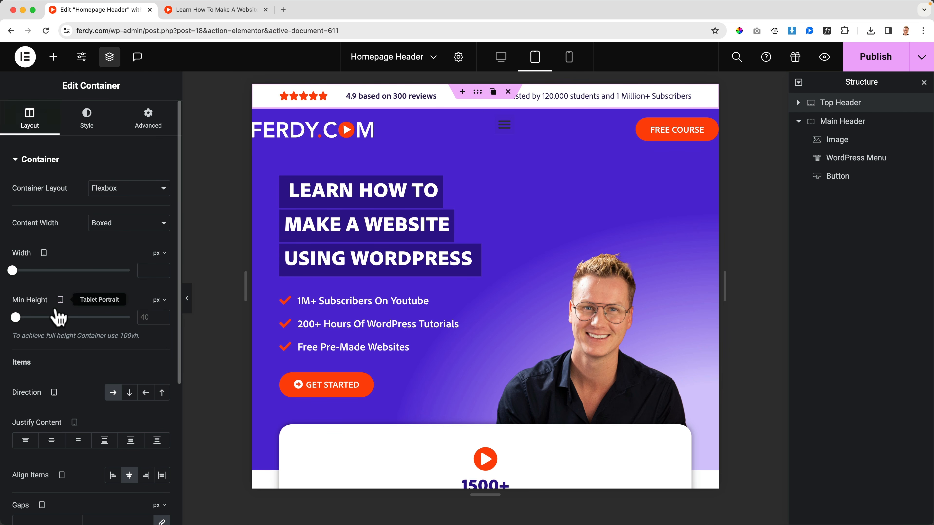
scroll(61, 317, down, 5)
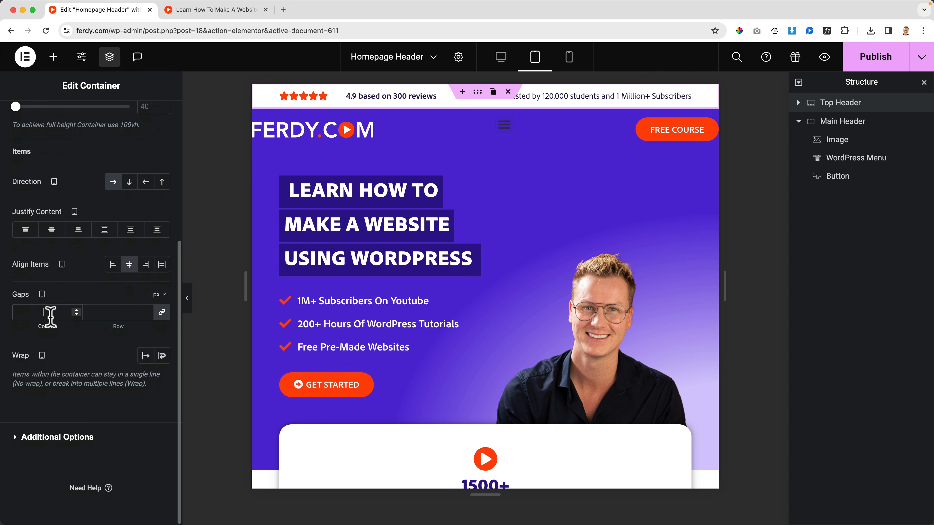
text(10)
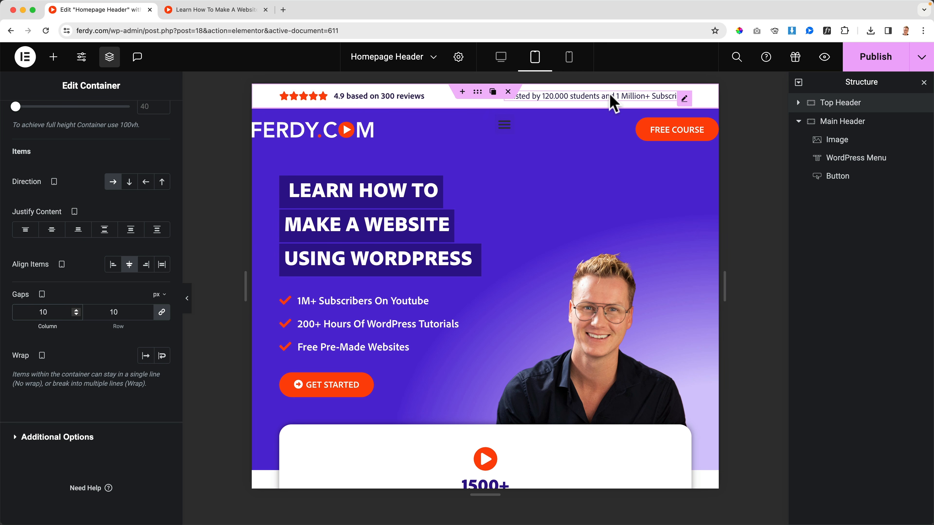
Give the Main Header container 45 px of right and left padding for tablet, with unlinked sides.
click(838, 125)
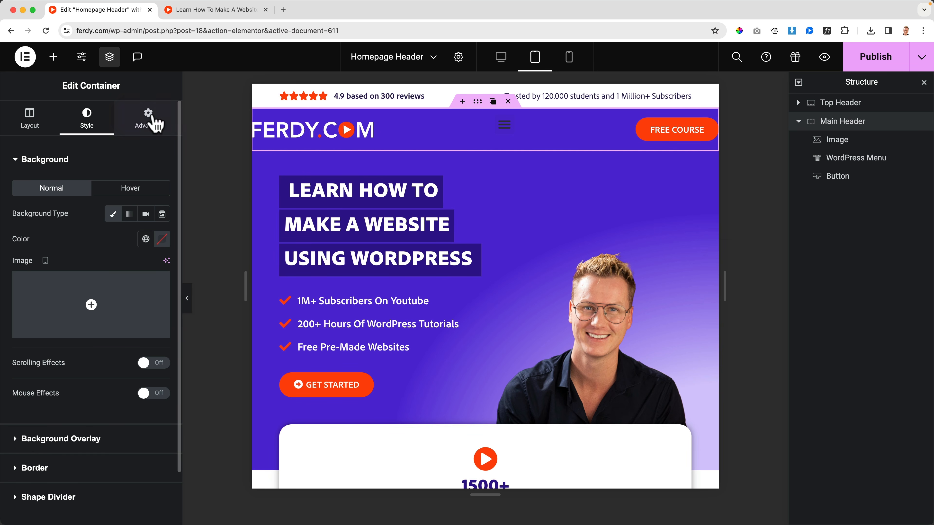
click(156, 125)
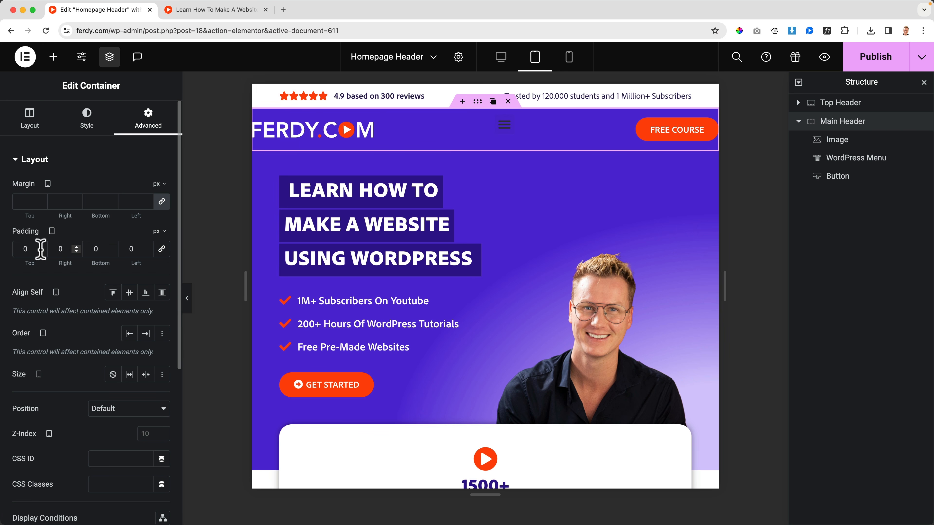
text(45)
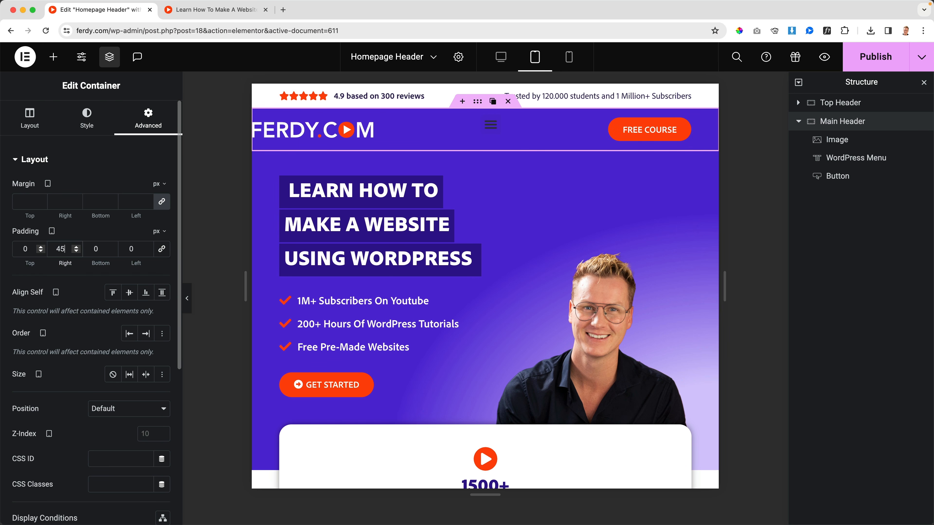
text(45)
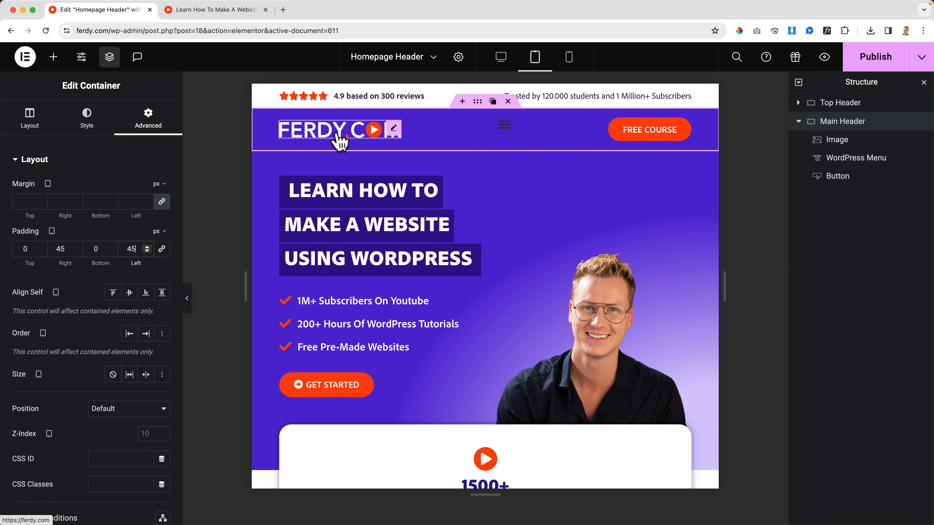
mouse_move(513, 126)
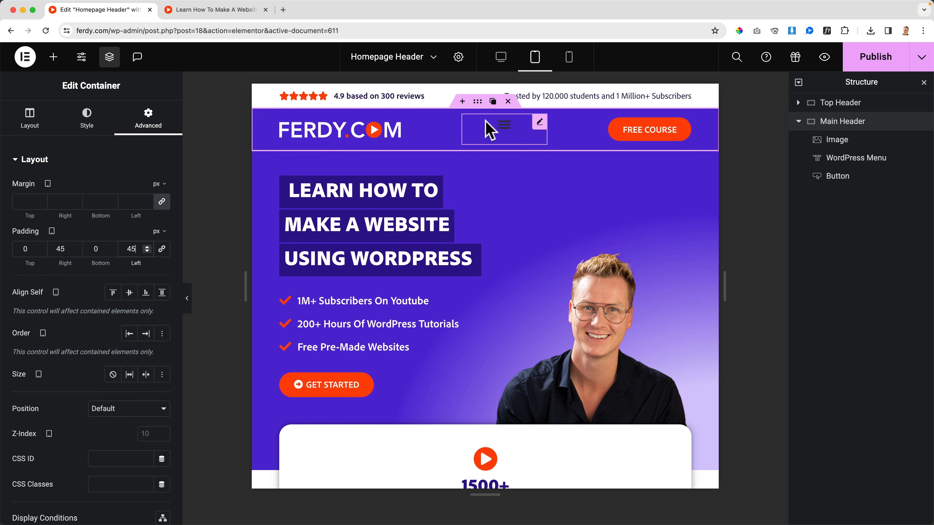
click(507, 132)
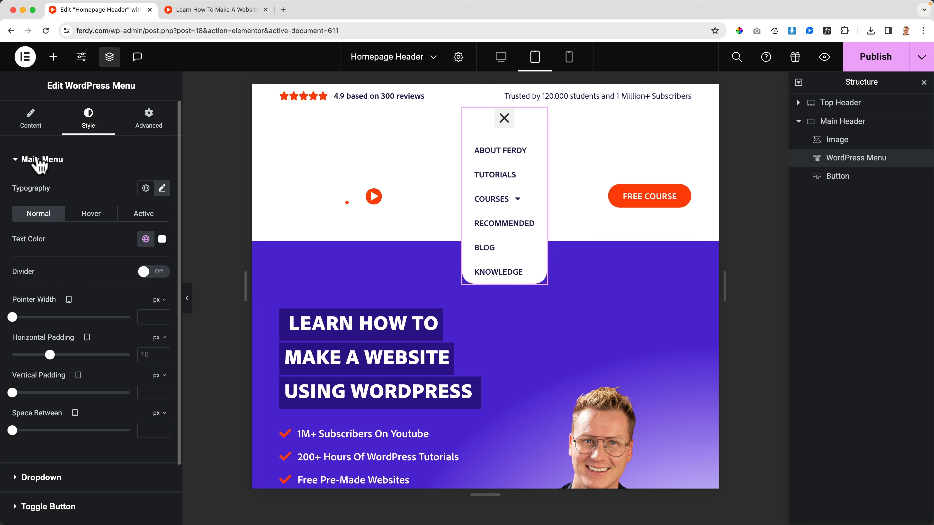
click(157, 122)
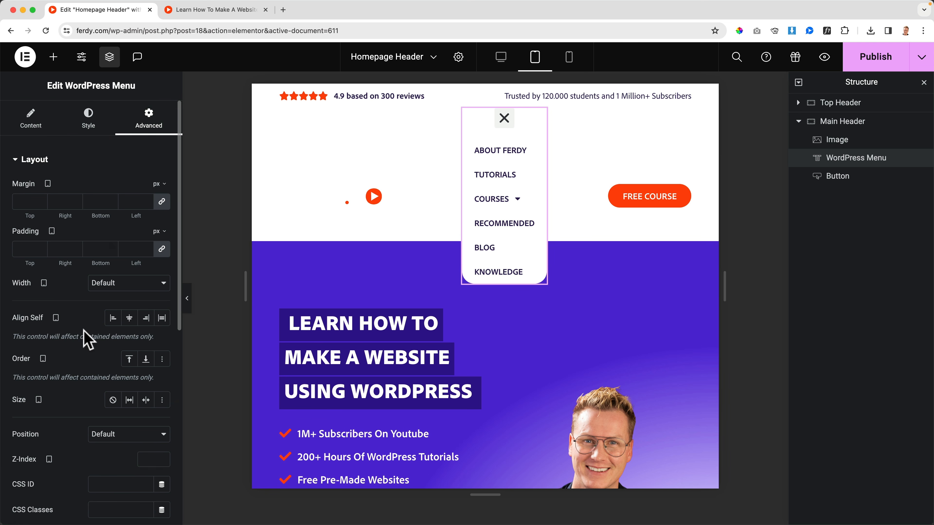
click(146, 359)
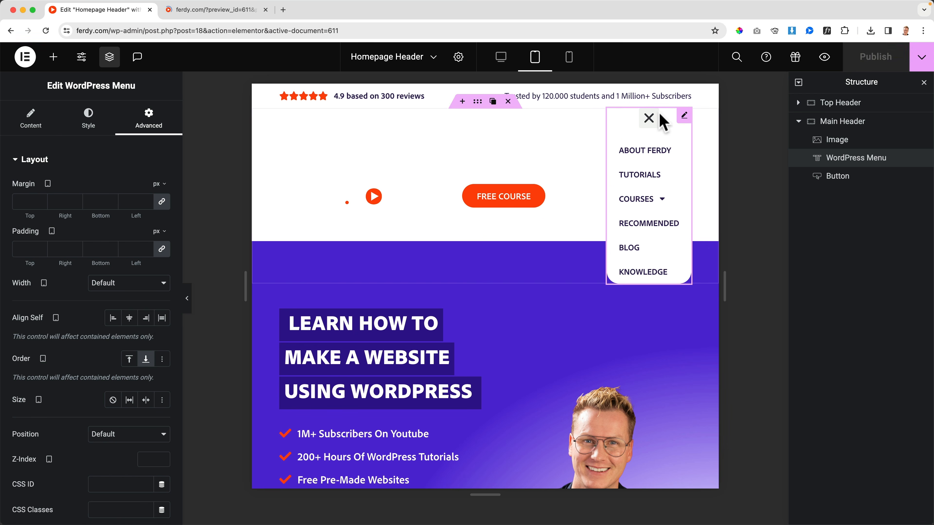
click(650, 119)
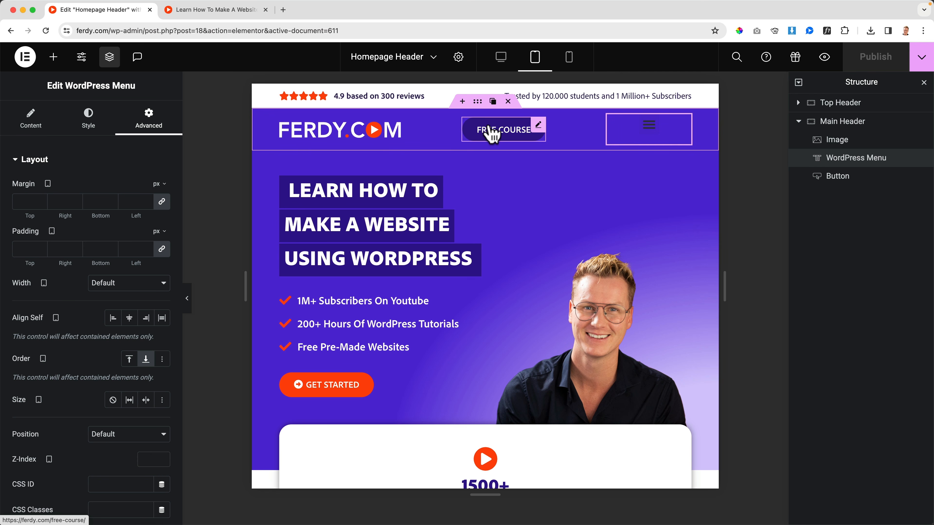
Set the logo image's tablet size to Grow and align the logo left.
click(333, 139)
click(144, 123)
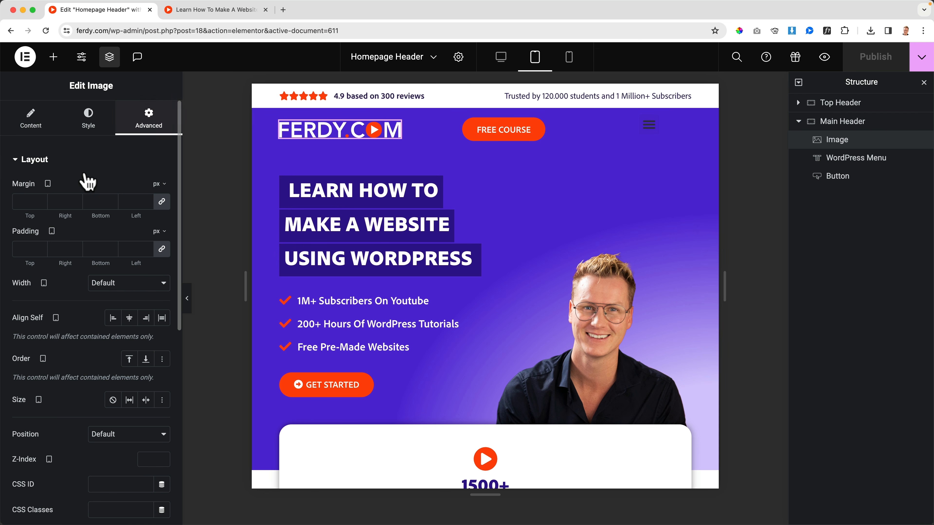
scroll(88, 196, down, 2)
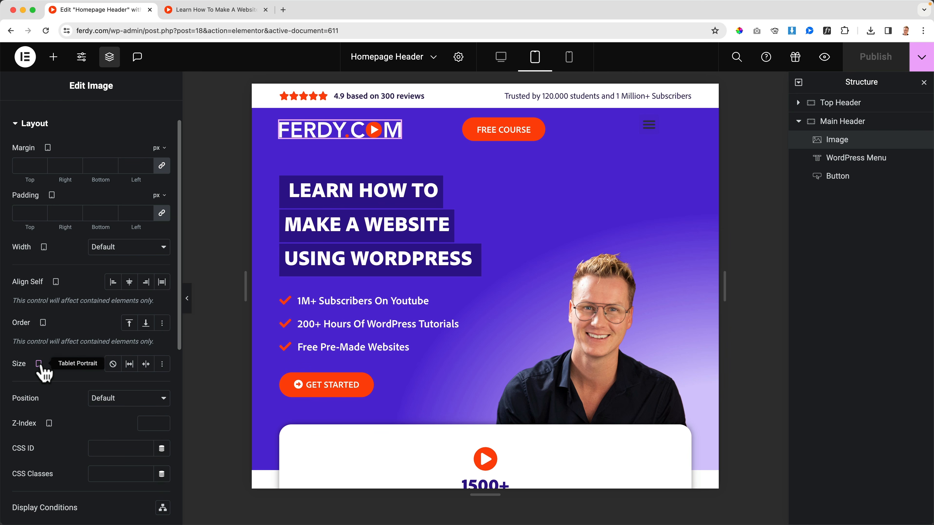
click(129, 364)
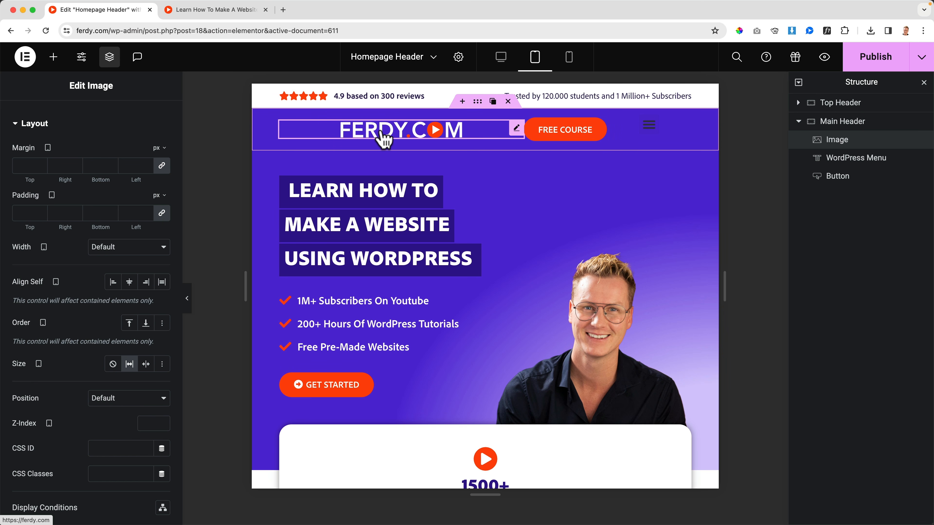
scroll(68, 142, up, 2)
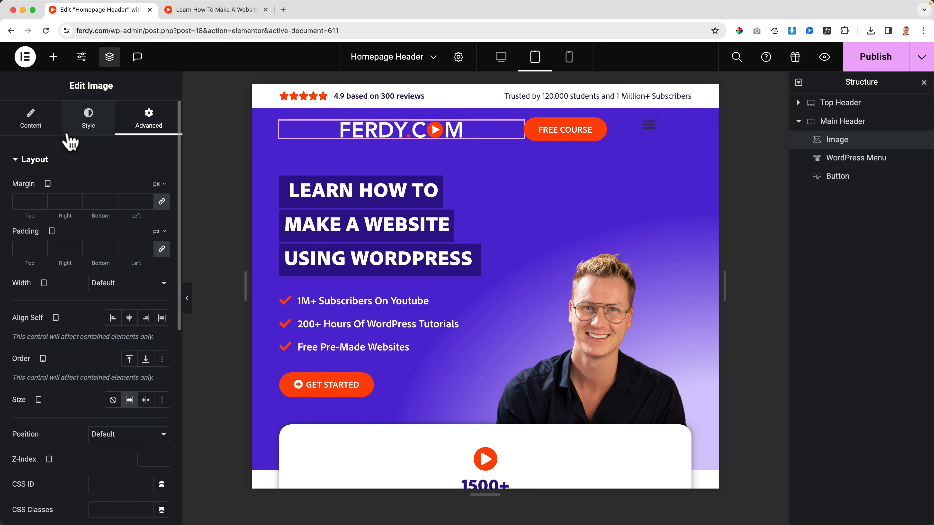
click(86, 125)
click(129, 189)
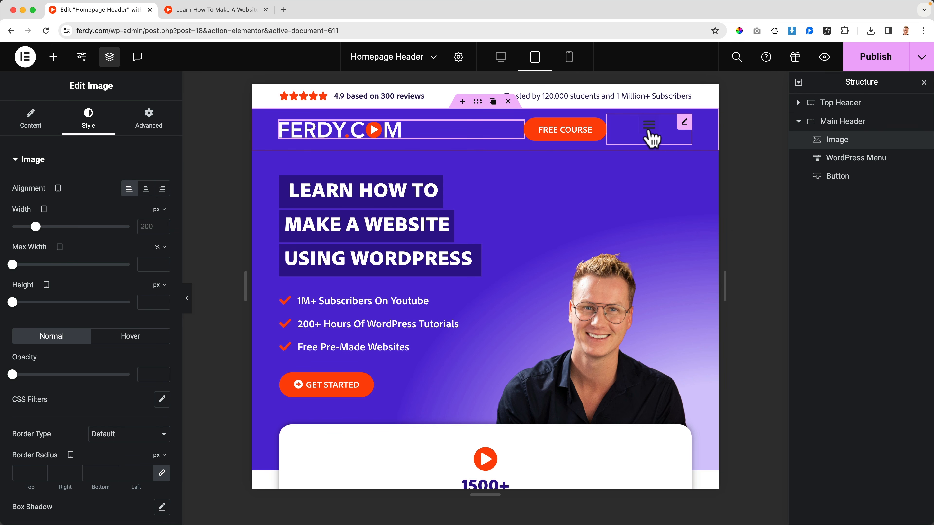
Give the WordPress Menu a custom tablet width of 50 px.
click(674, 135)
click(143, 125)
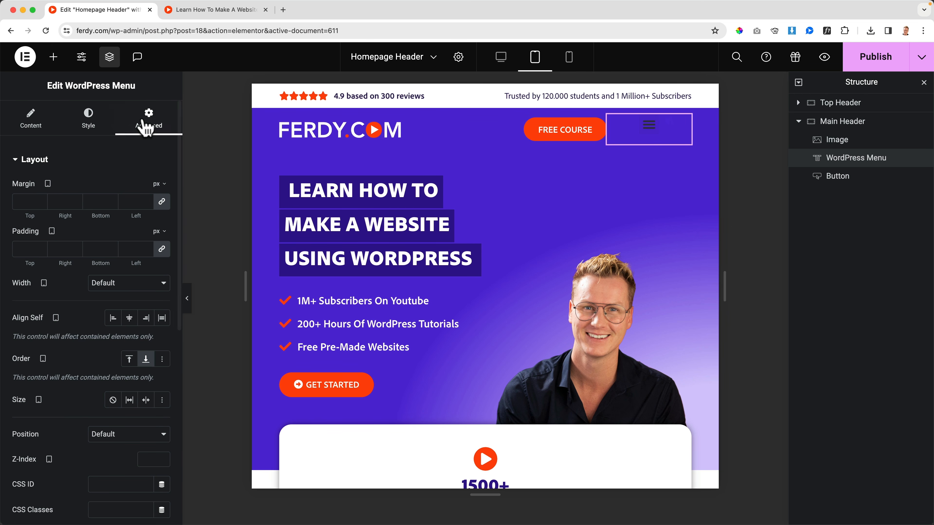
click(135, 283)
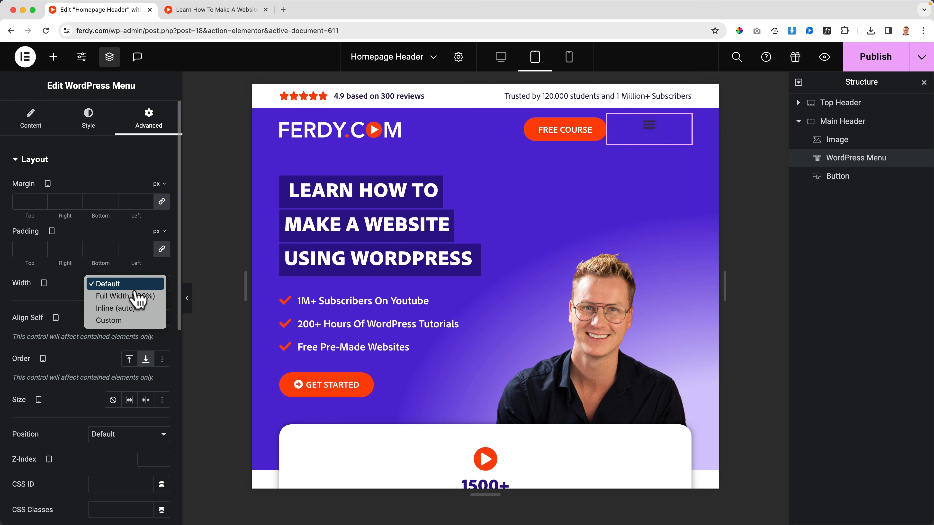
click(123, 319)
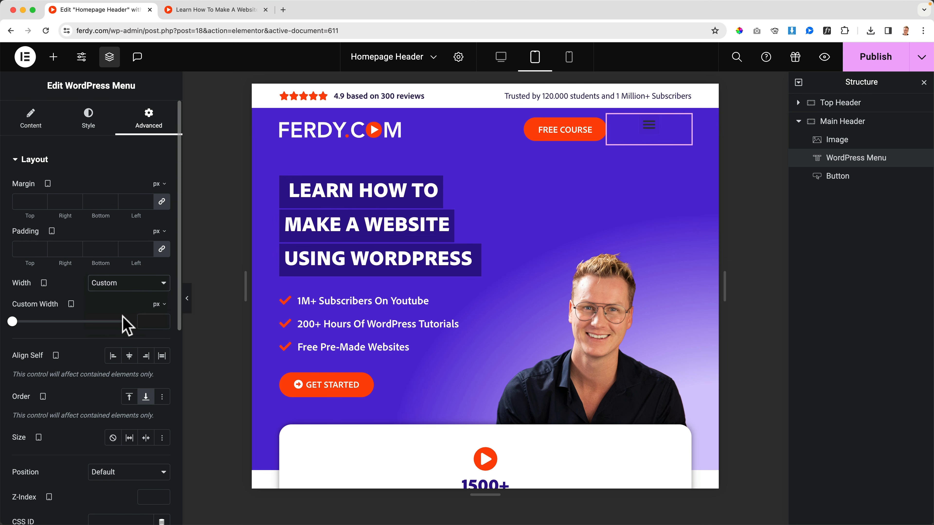
click(152, 318)
text(50)
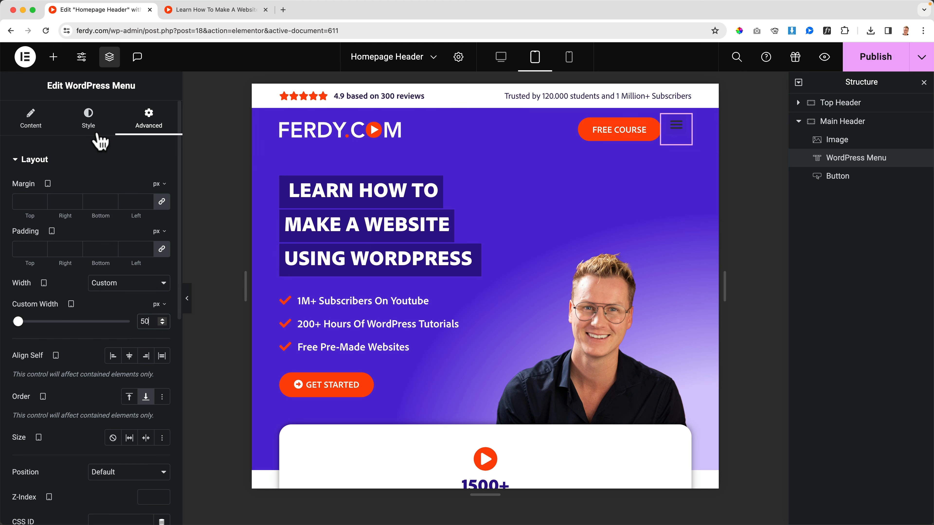
Set the normal color of the WordPress Menu's toggle button to the White global color.
click(92, 129)
click(34, 170)
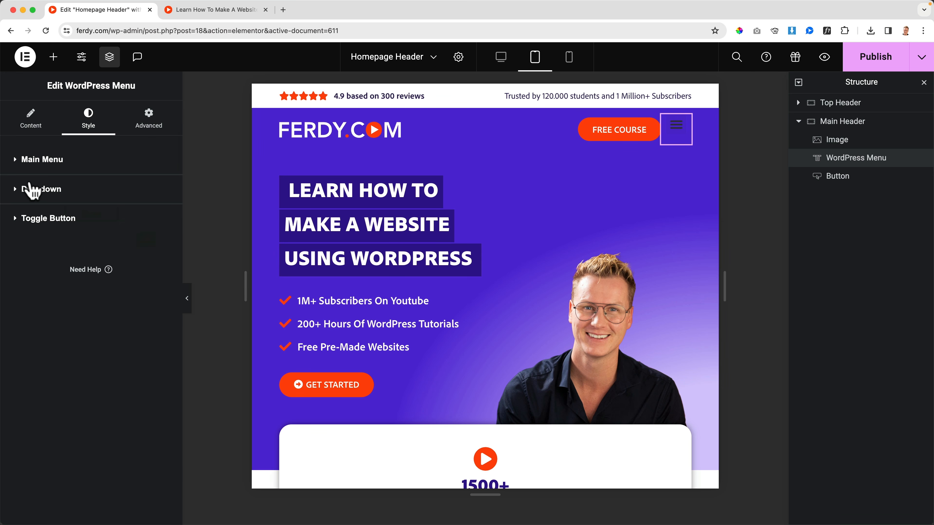
click(22, 221)
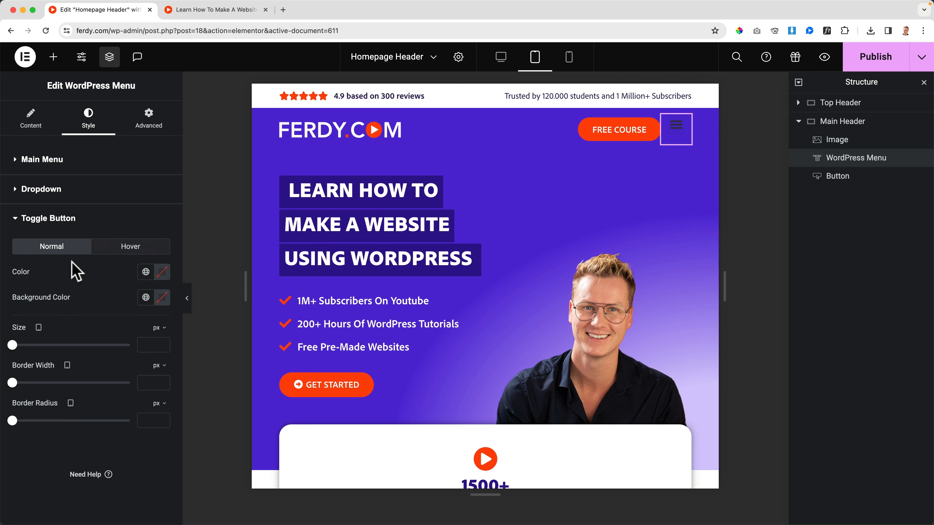
click(146, 271)
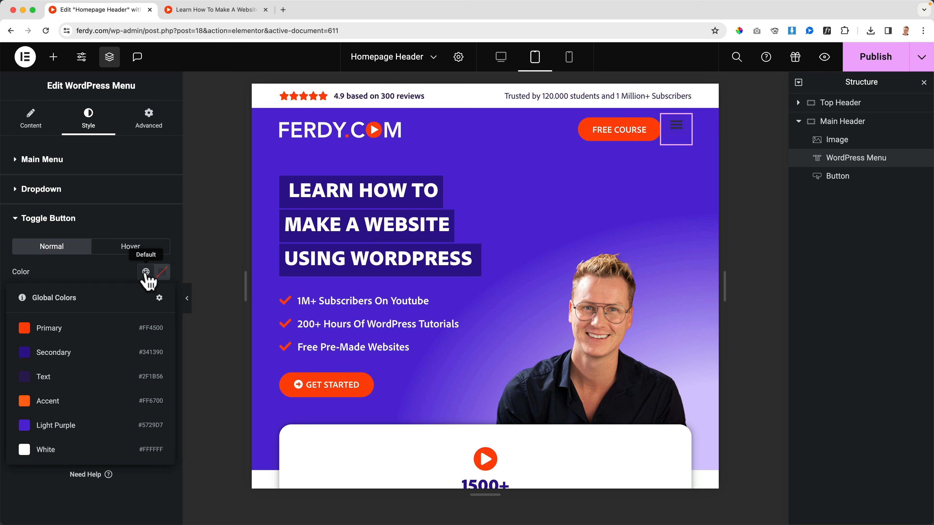
click(77, 449)
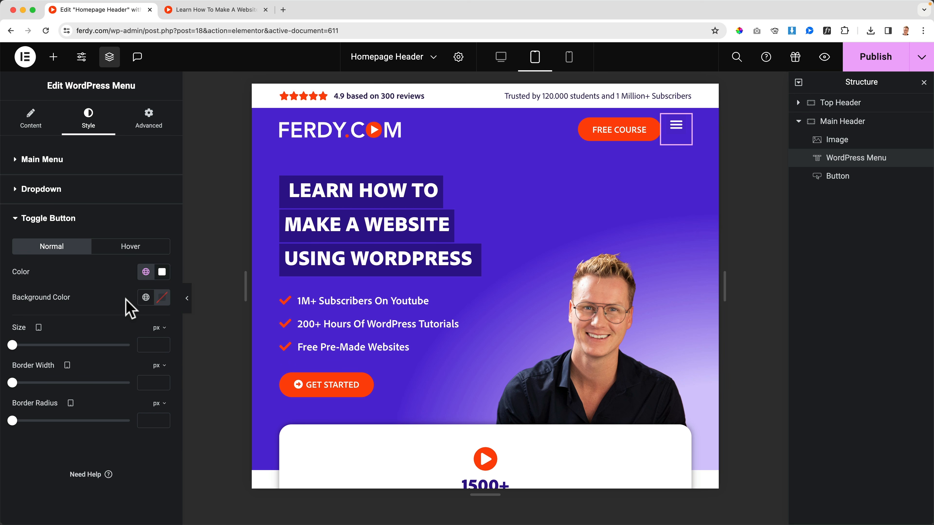
Try the Primary and Secondary global colors as the toggle button's normal background.
click(146, 298)
click(57, 359)
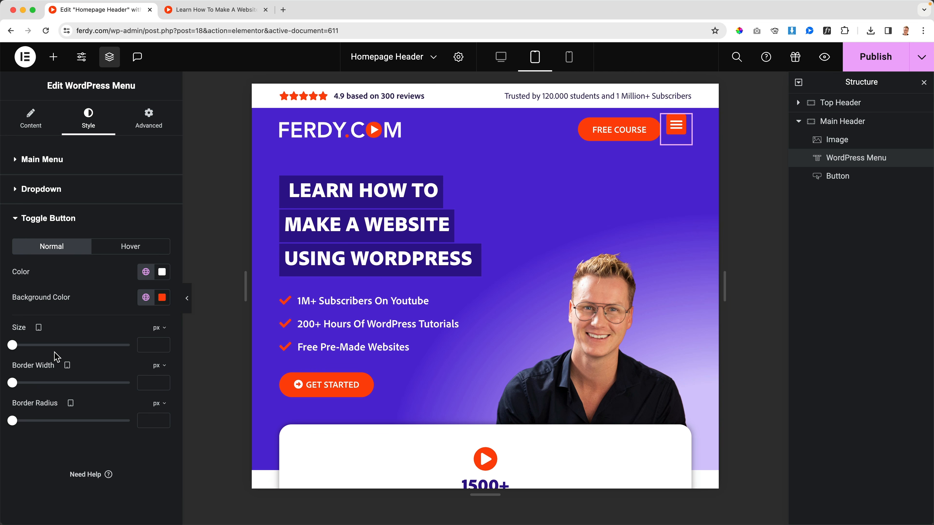
click(146, 300)
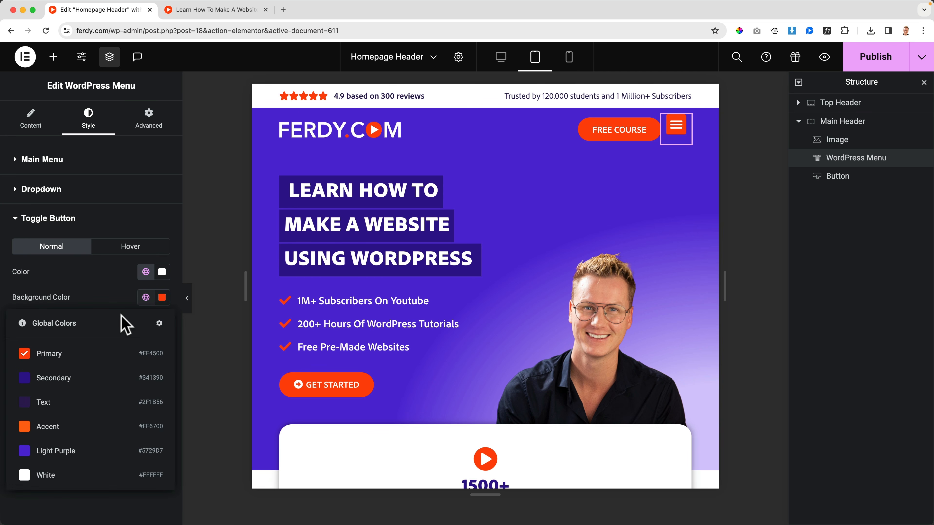
click(66, 379)
Set the toggle button's normal background color to the Light Purple global color.
click(145, 299)
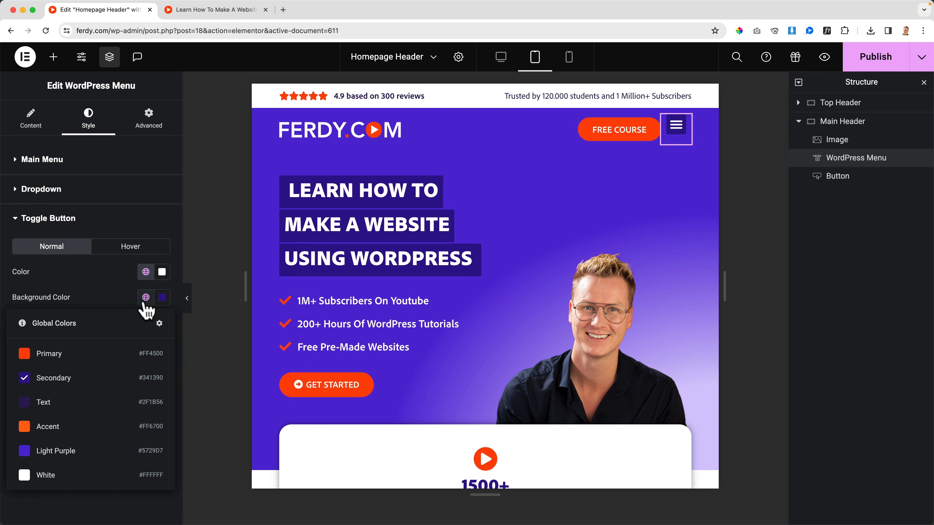
click(56, 445)
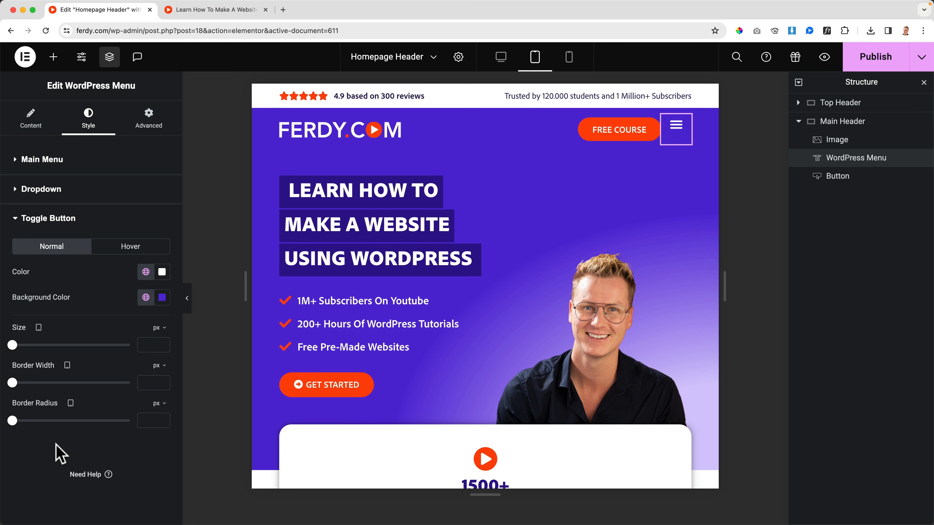
Set the toggle button's normal background color to the Secondary global color and publish the header.
click(146, 298)
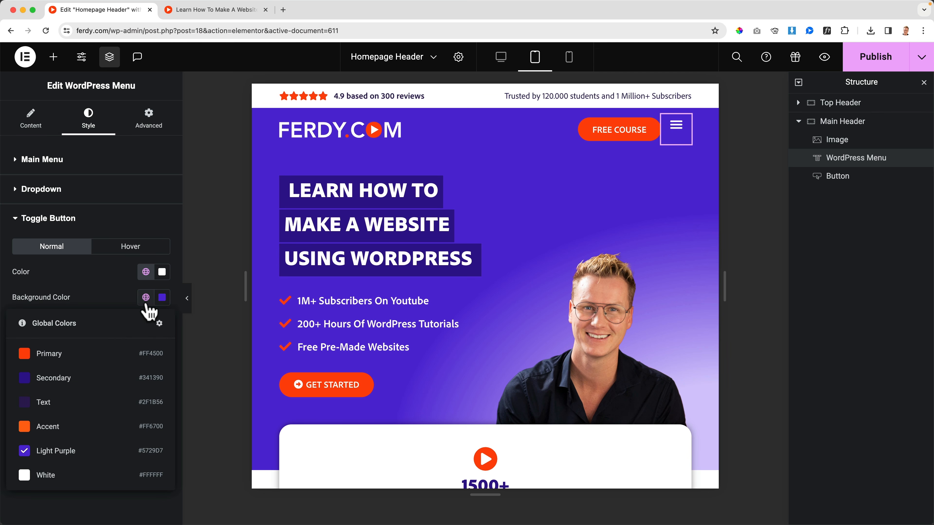
click(61, 379)
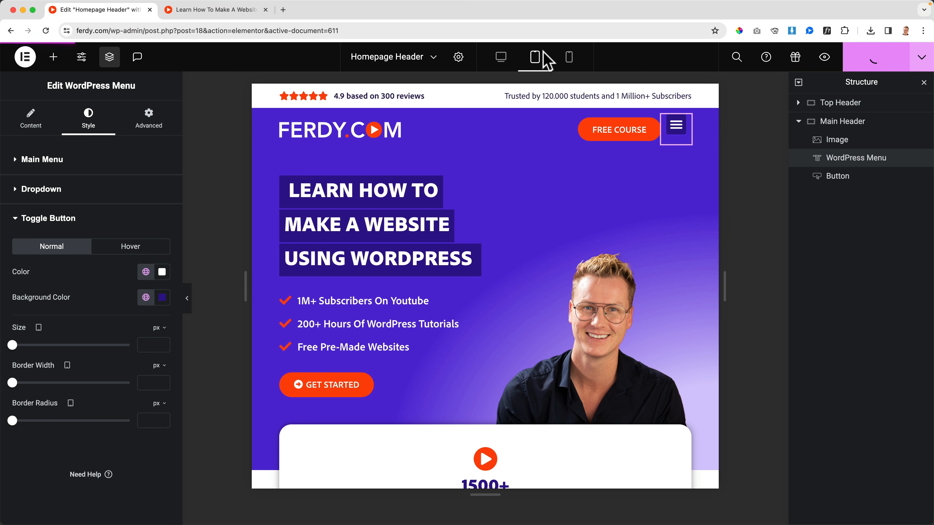
Move the live homepage preview into its own browser window and narrow it to tablet width.
click(218, 14)
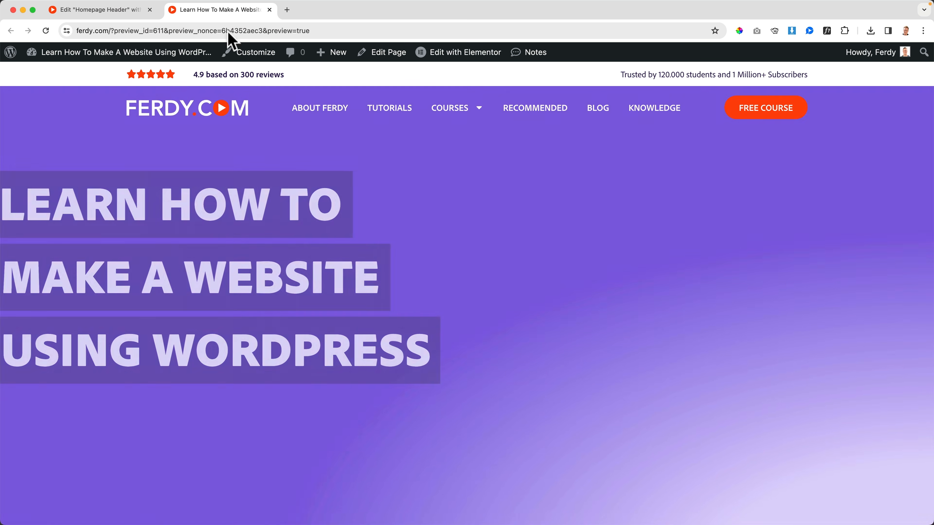
drag(228, 33, 294, 69)
double_click(319, 66)
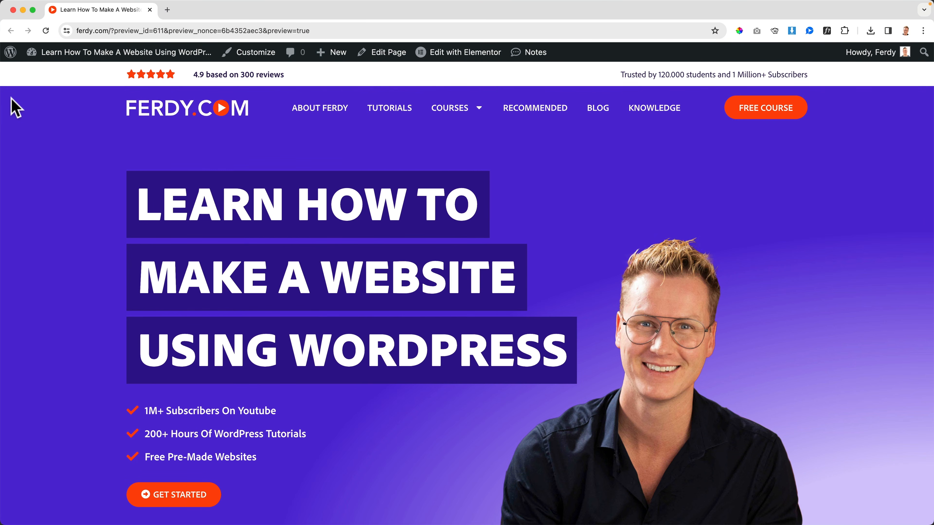
drag(5, 103, 450, 106)
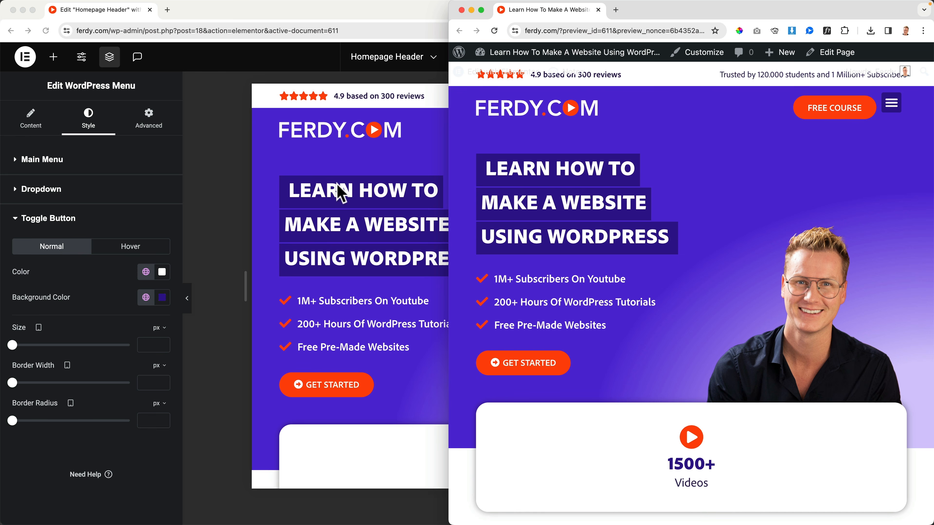
Enable Full Width for the WordPress Menu's mobile dropdown and check the published menu in the preview window.
click(351, 160)
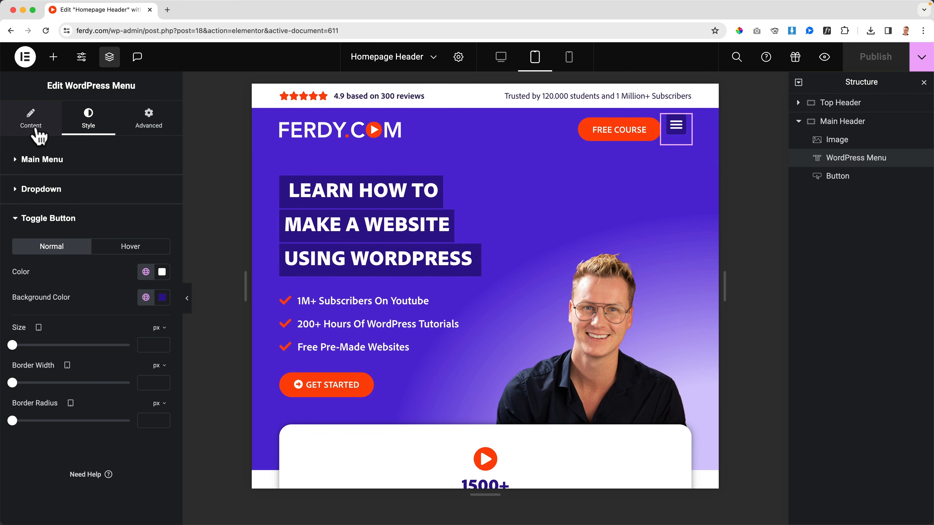
click(30, 120)
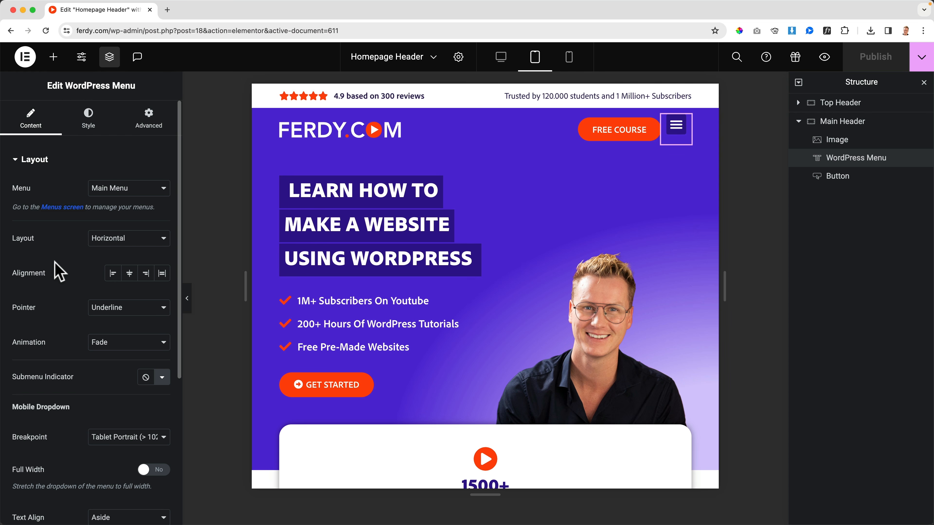
scroll(56, 263, down, 9)
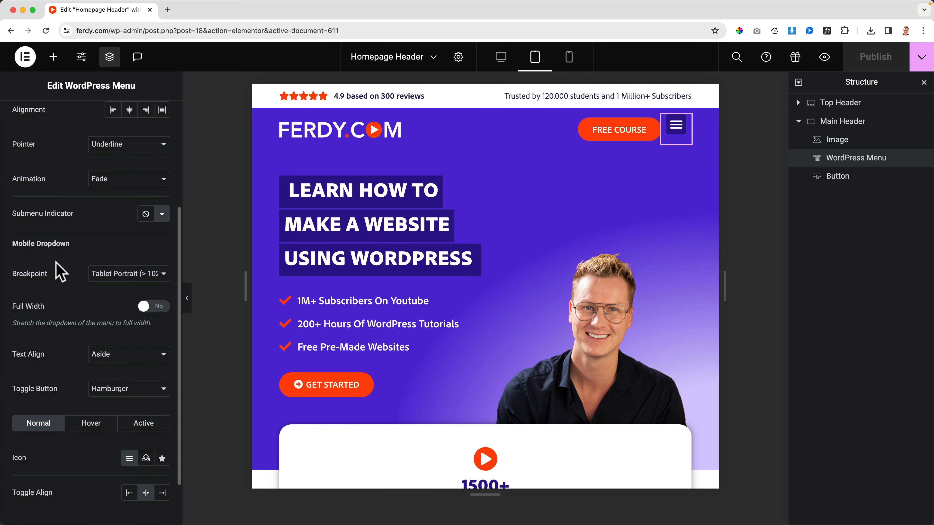
click(153, 309)
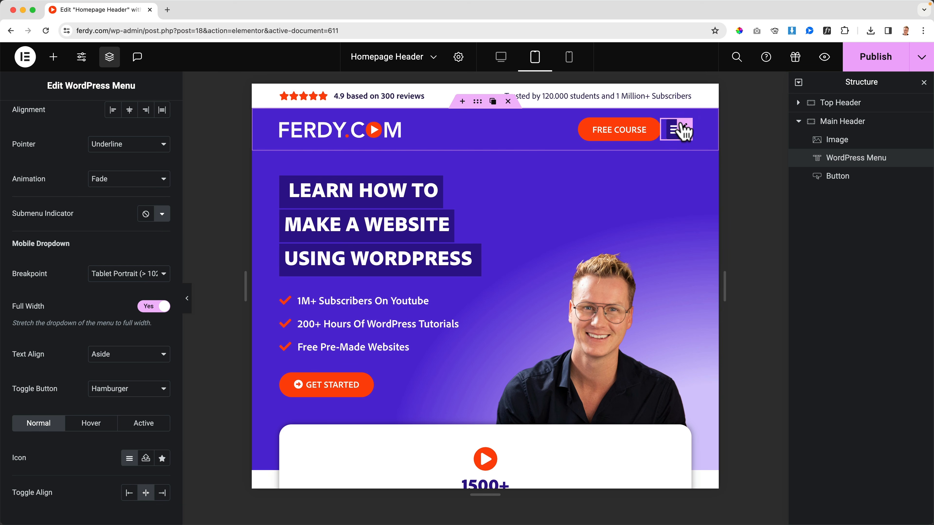
click(896, 60)
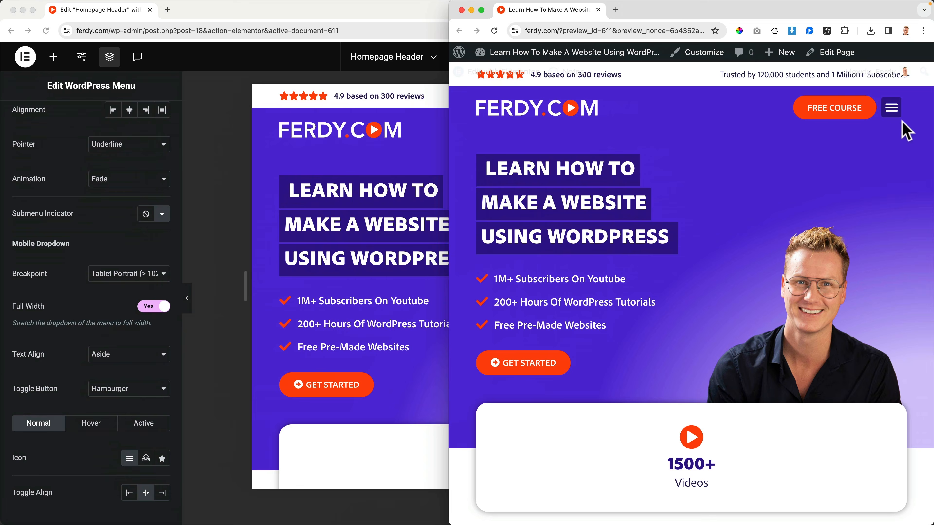
click(890, 110)
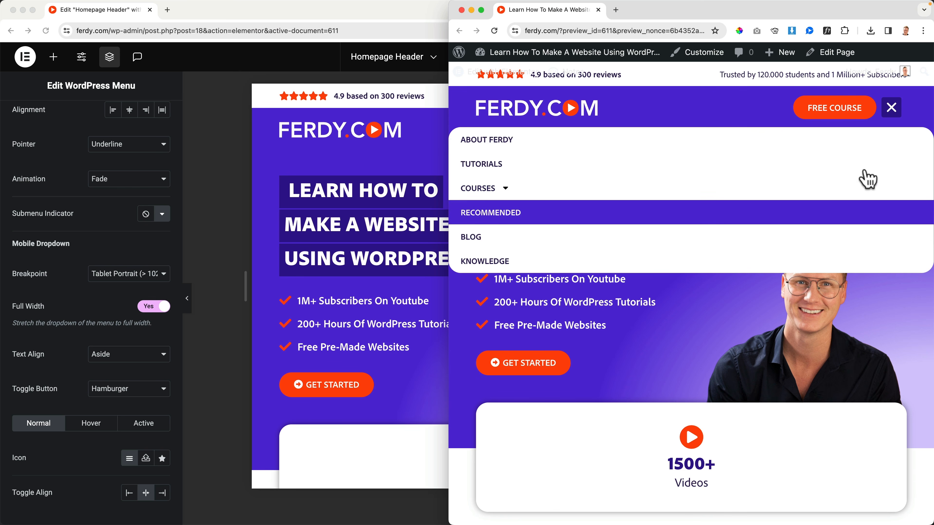
click(891, 112)
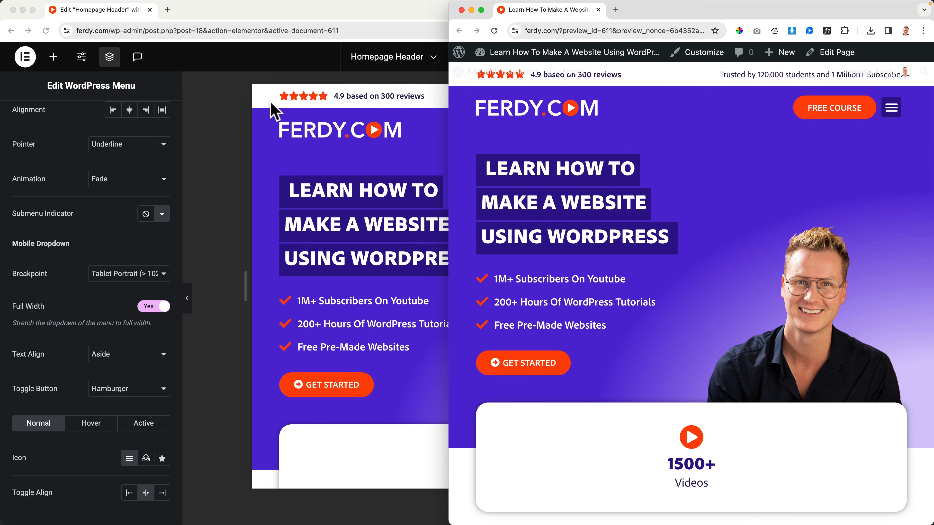
Set the mobile dropdown's text alignment to Center and check the published menu in the preview window.
click(220, 136)
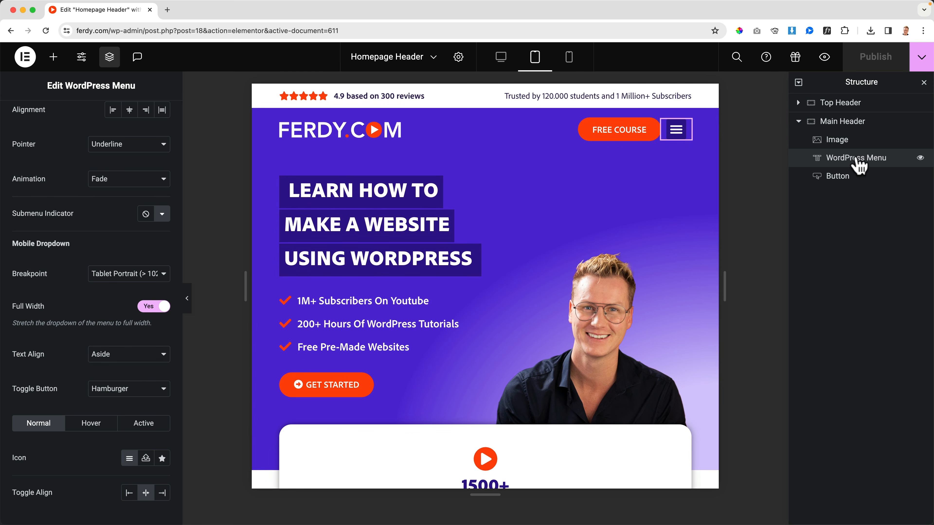
scroll(70, 277, down, 1)
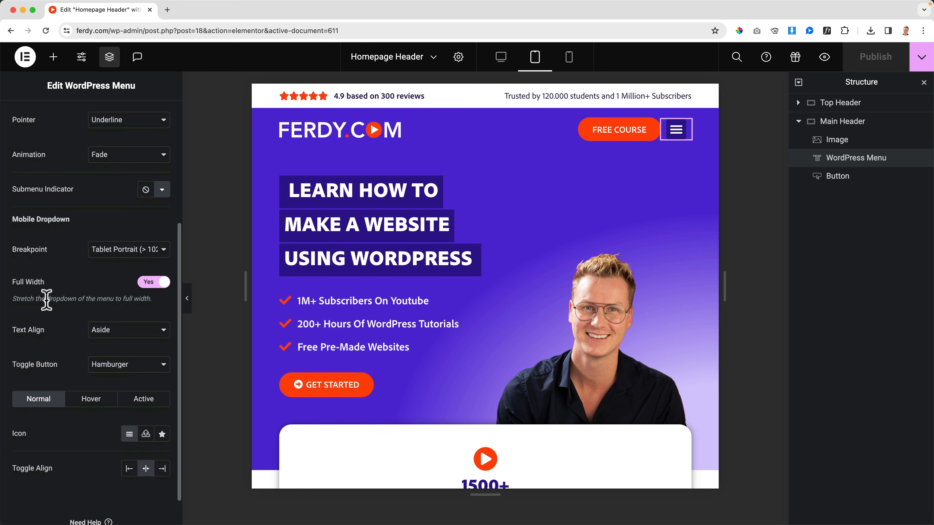
click(90, 332)
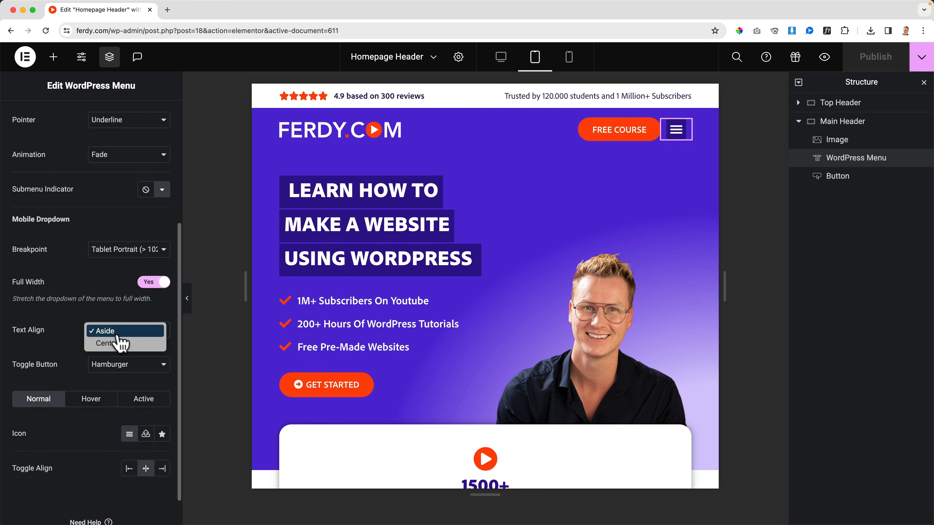
click(88, 340)
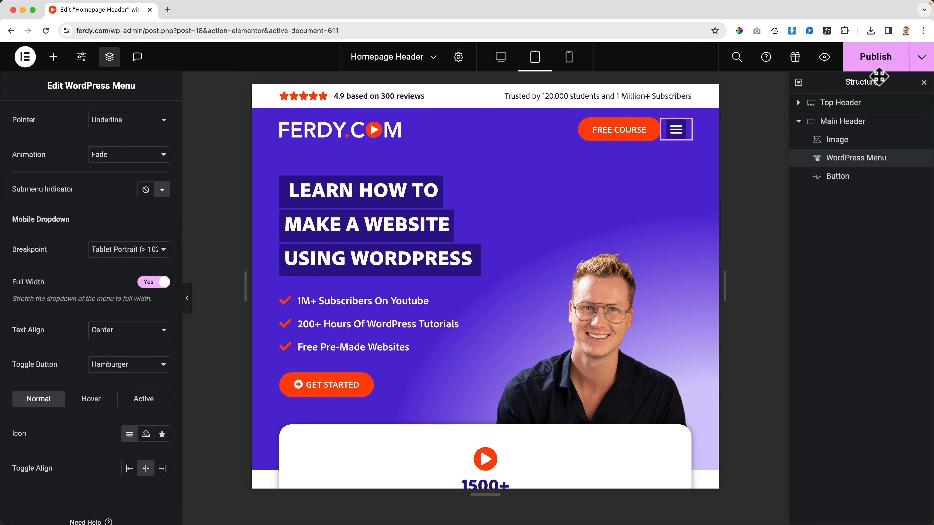
click(877, 66)
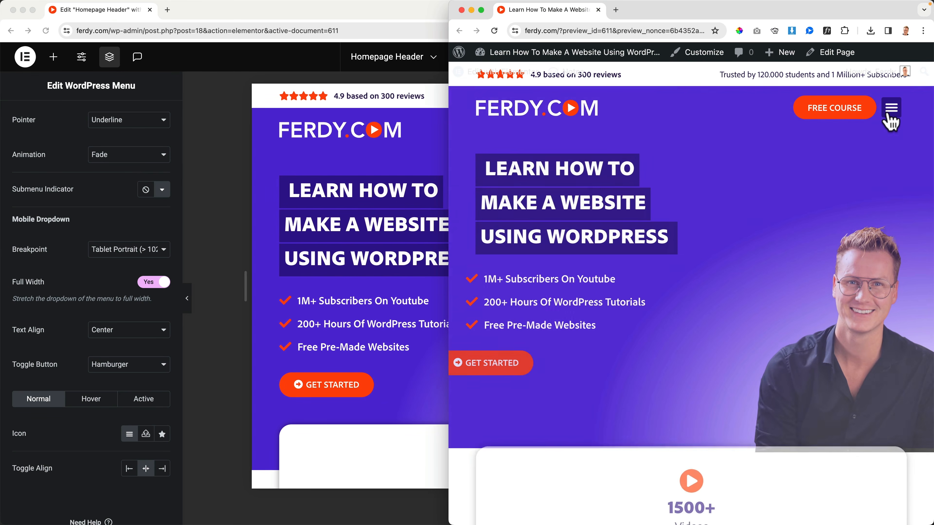
click(890, 112)
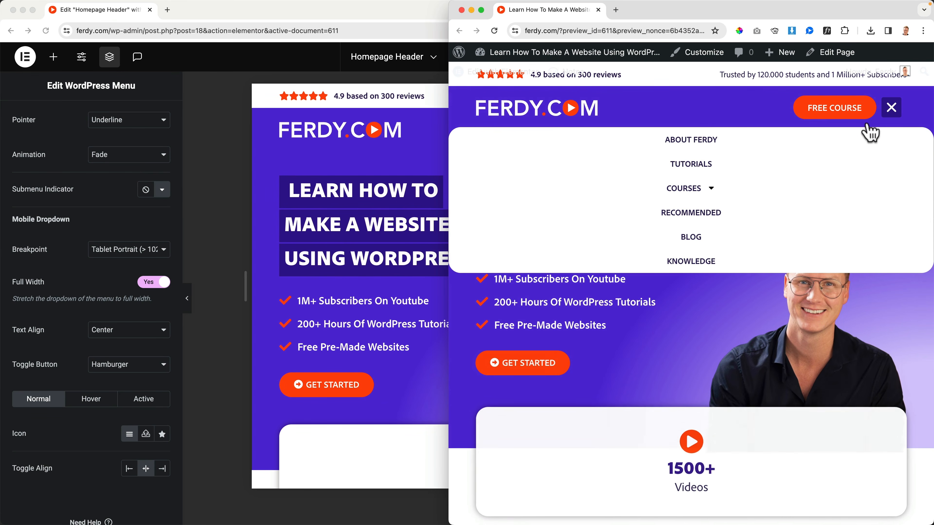
Keep the Hamburger toggle button, set its hover animation to Grow and publish the header.
click(359, 165)
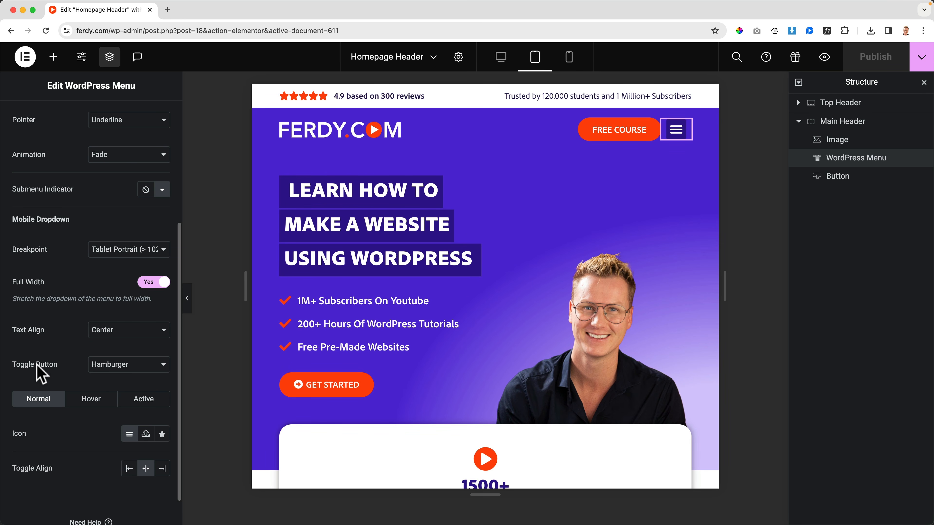
click(112, 373)
click(62, 356)
scroll(66, 359, down, 1)
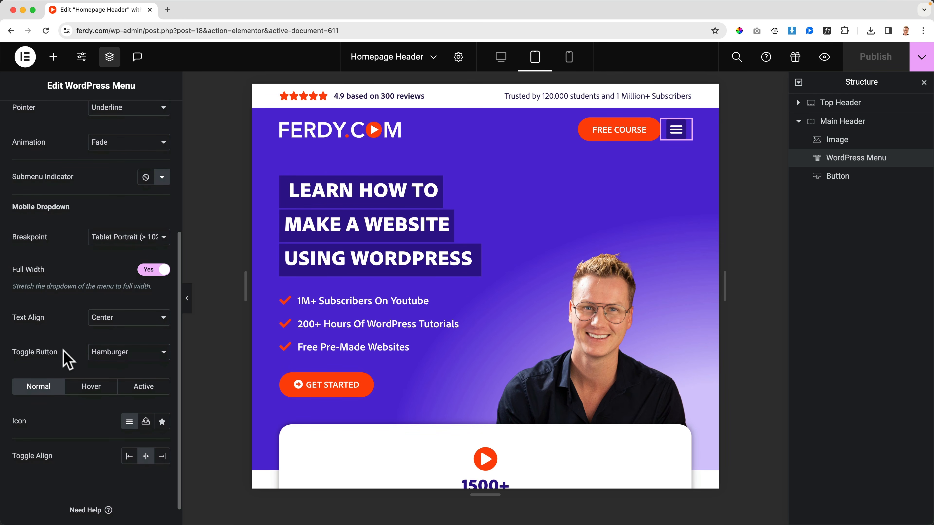
click(79, 389)
click(74, 434)
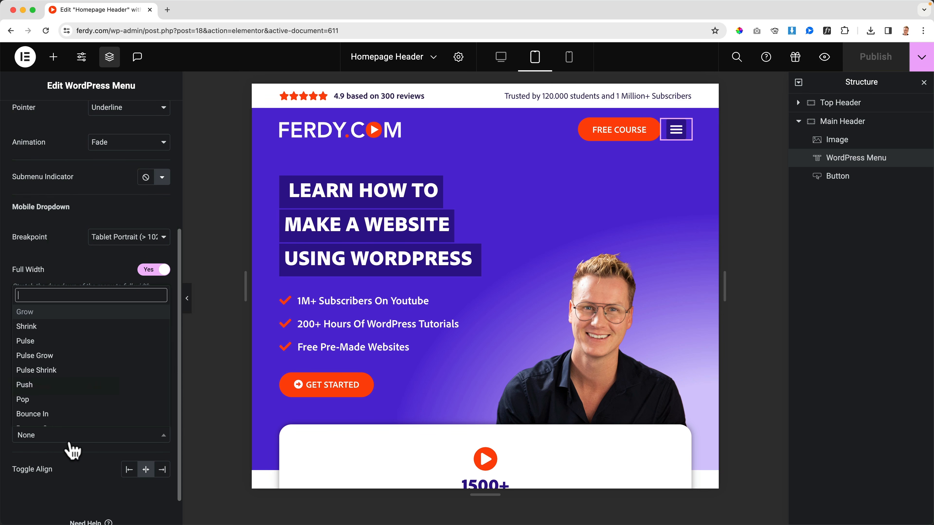
click(44, 313)
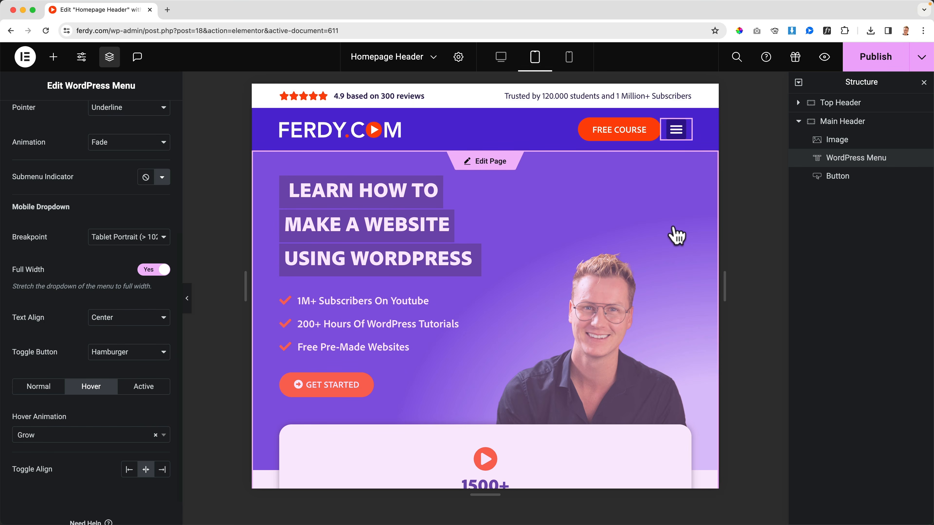
click(868, 69)
Reload the live preview, then open and close its menu to check the toggle button's hover animation.
key(ctrl+Up)
click(735, 221)
key(super+r)
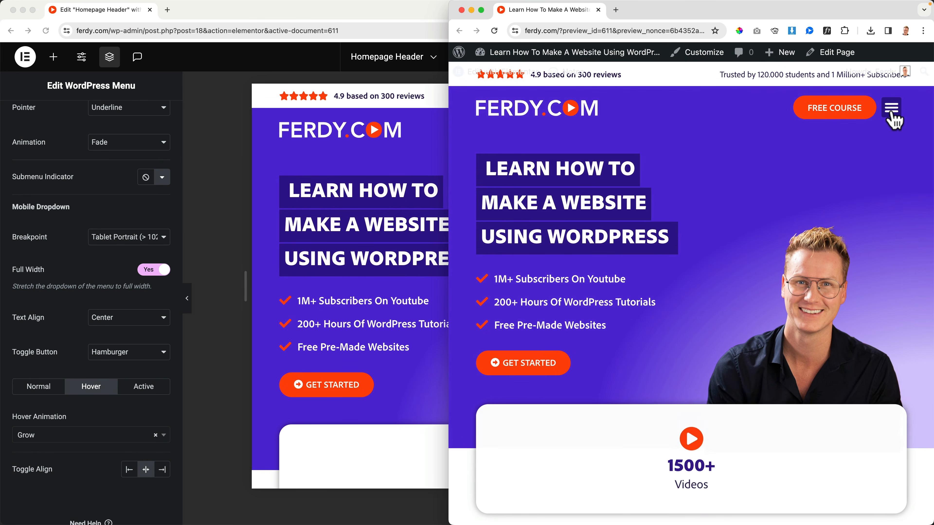
click(891, 110)
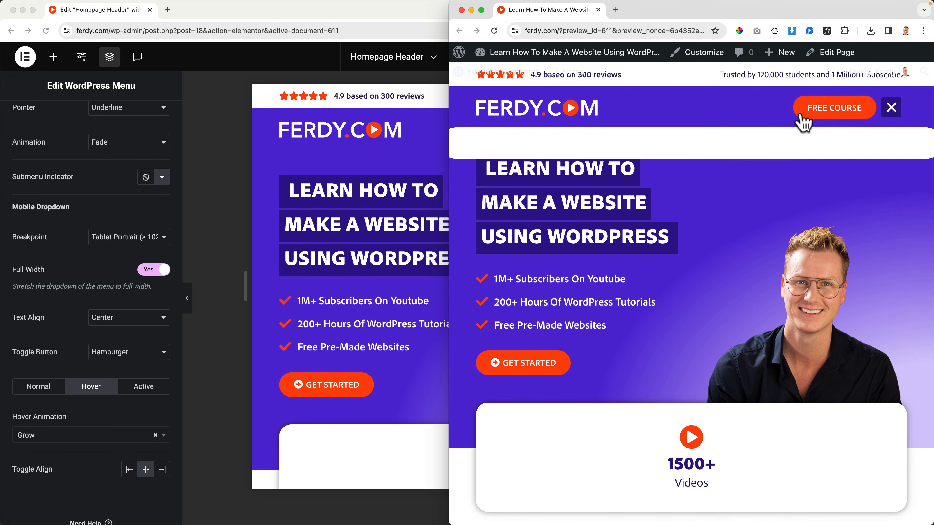
click(894, 110)
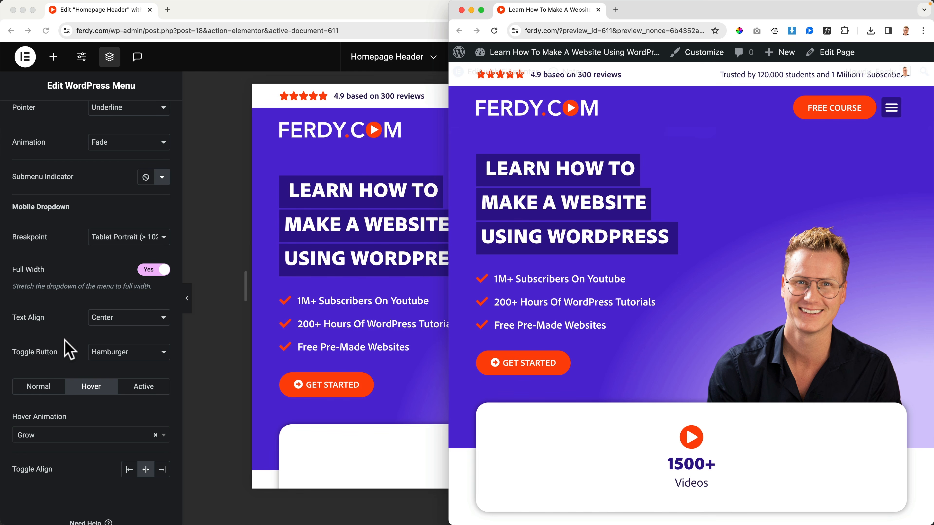
Set the WordPress Menu dropdown's vertical padding to 16 px for tablet with the menu expanded in the editor.
scroll(69, 350, down, 2)
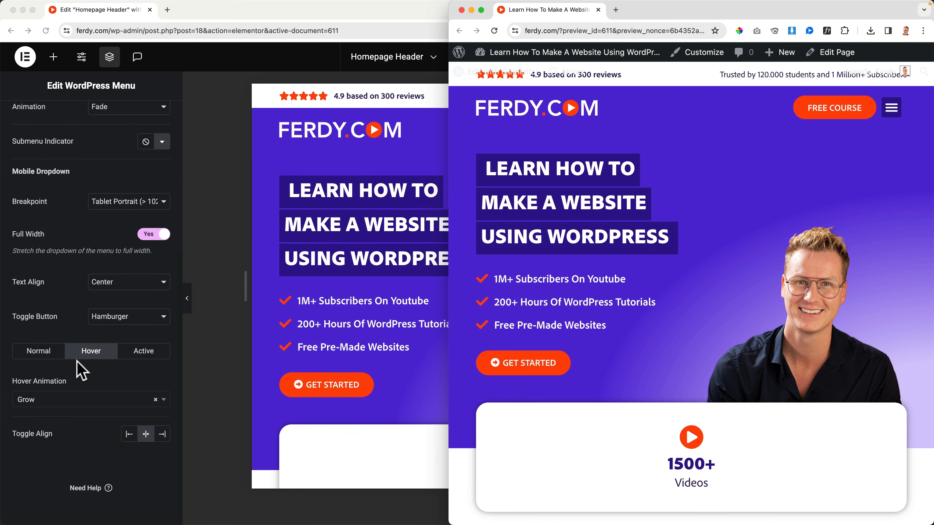
scroll(78, 368, up, 12)
click(88, 129)
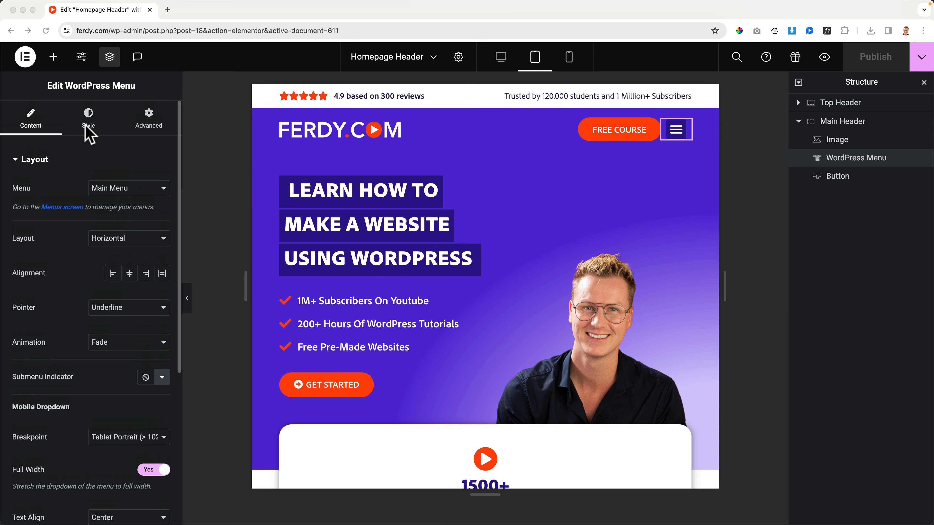
click(88, 127)
click(57, 166)
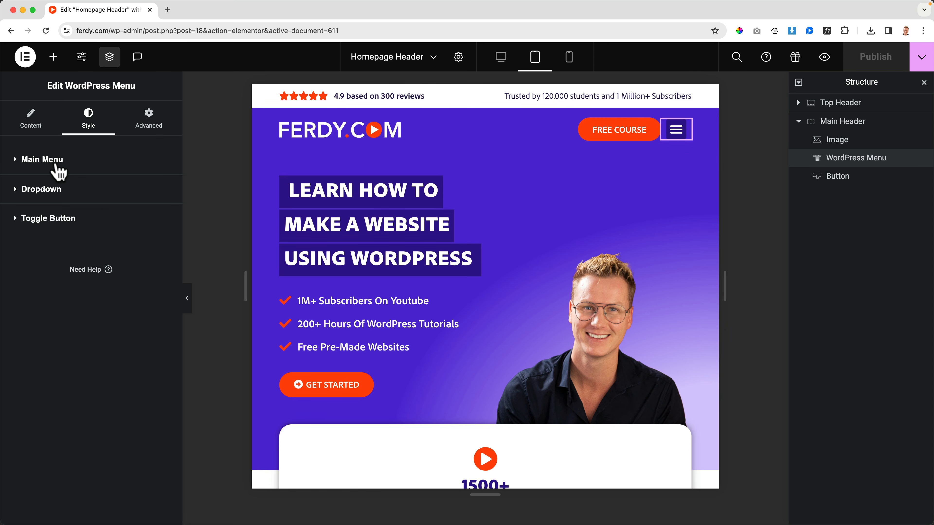
click(46, 195)
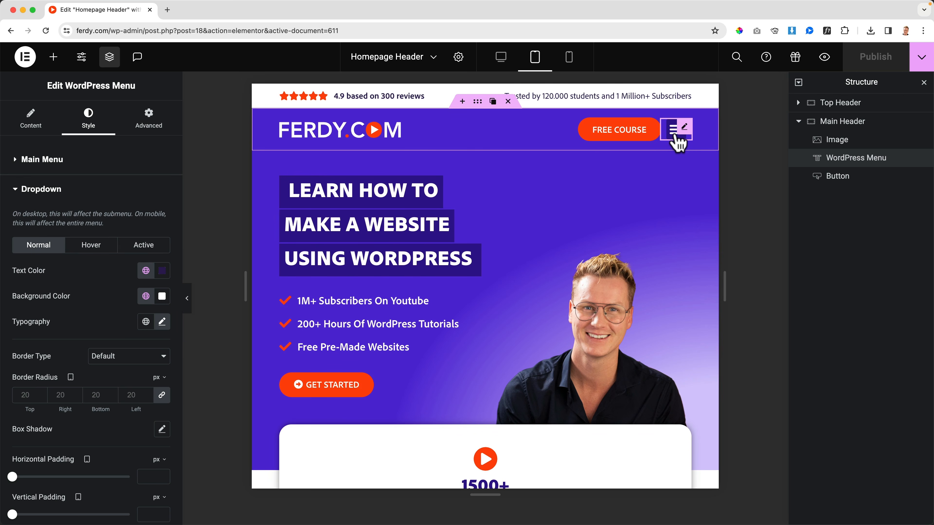
click(676, 135)
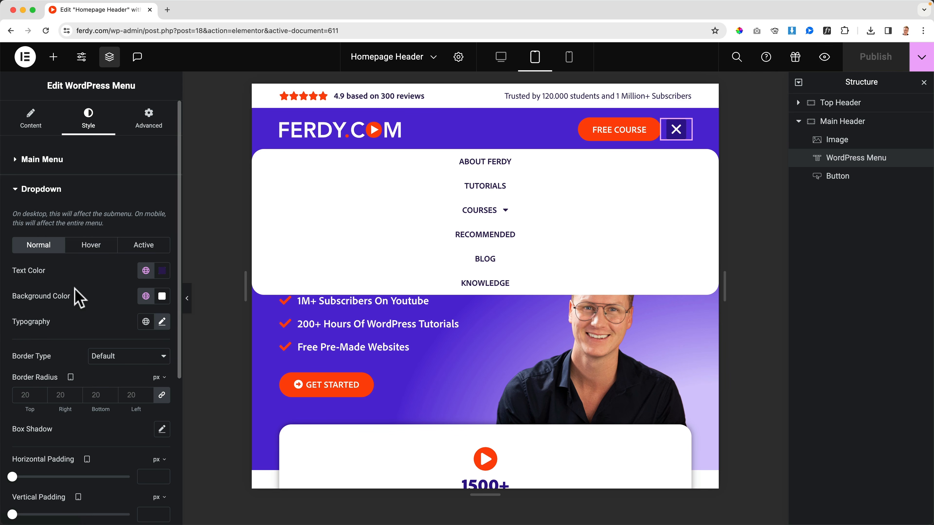
scroll(87, 299, down, 5)
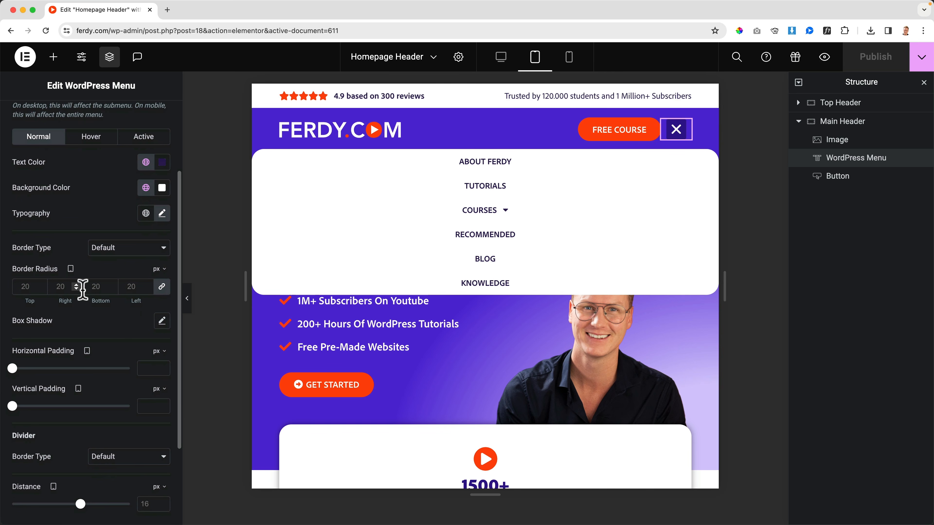
scroll(70, 305, down, 2)
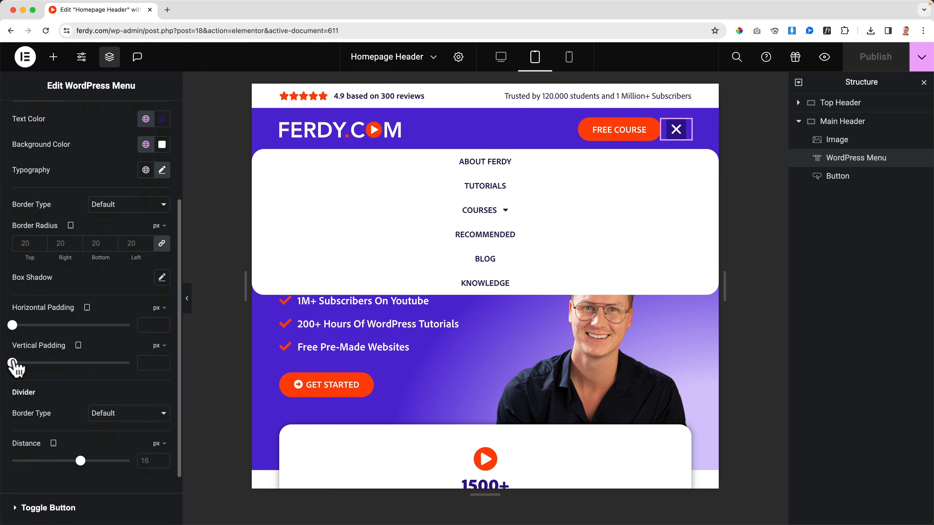
drag(13, 363, 48, 363)
click(151, 361)
key(Up)
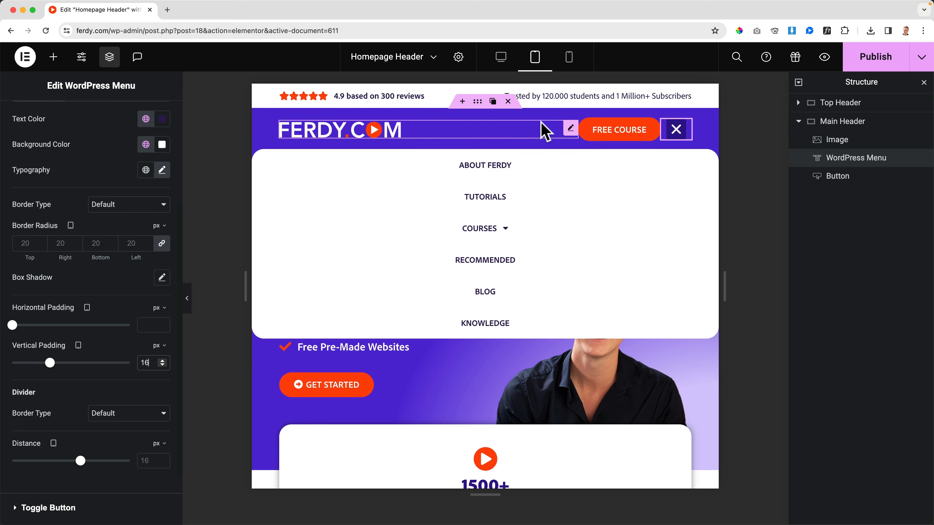
Expand the Courses submenu to check its spacing, set the dropdown's tablet distance to 20 px and collapse the menu.
click(506, 238)
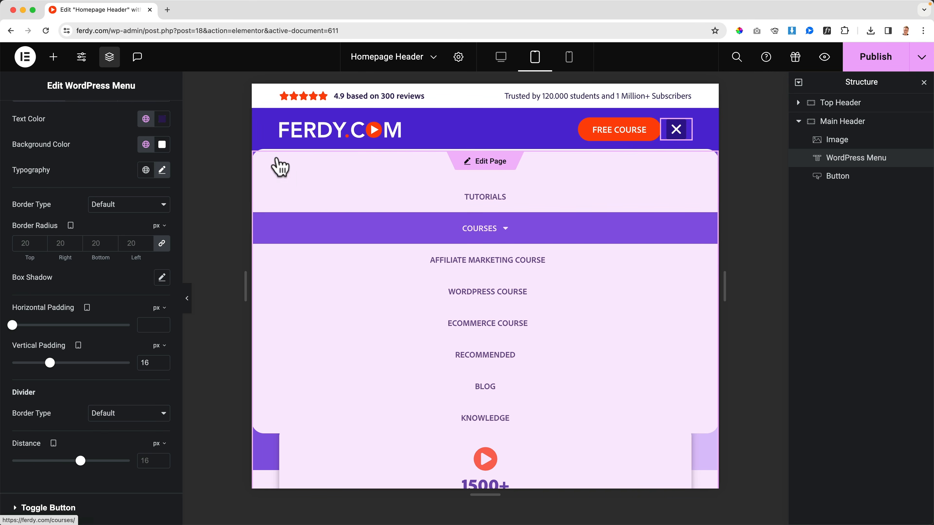
click(675, 132)
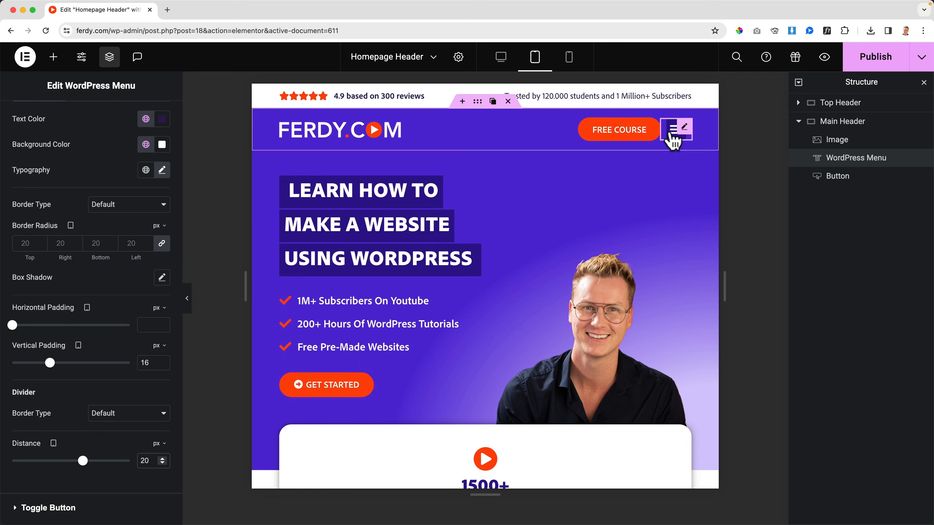
Set the WordPress Menu dropdown's tablet distance to 18 px, checking its position with the menu expanded, and publish the header.
click(673, 133)
click(673, 136)
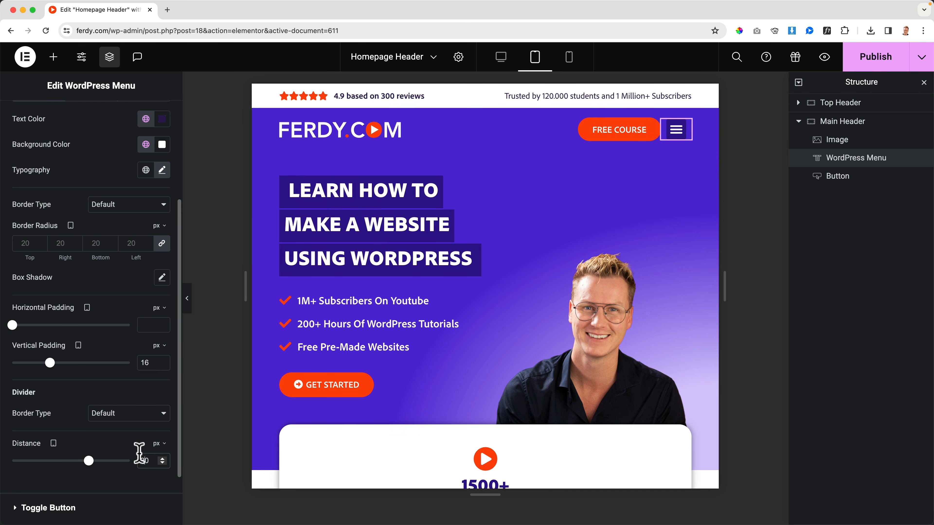
click(676, 130)
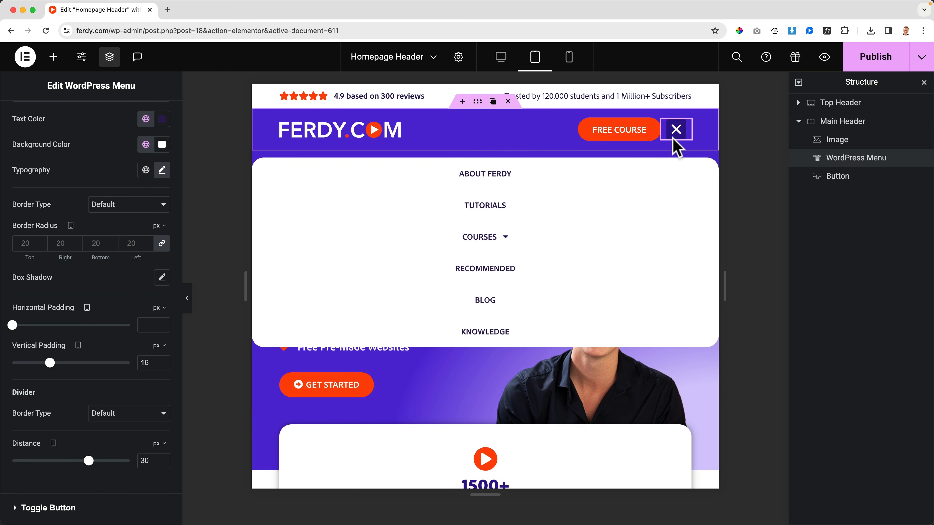
click(677, 130)
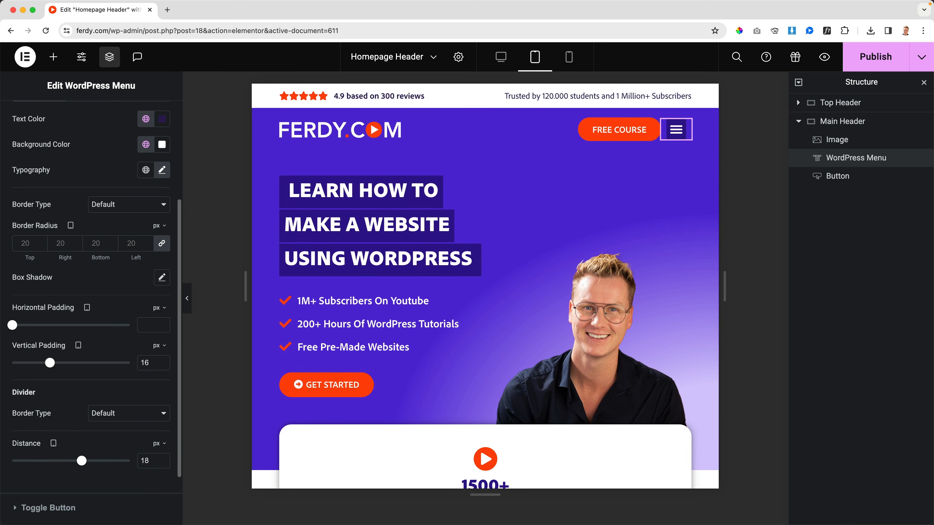
click(872, 62)
Switch to the live preview window and open and close the menu several times to check the dropdown's position below the header.
mouse_move(1, 524)
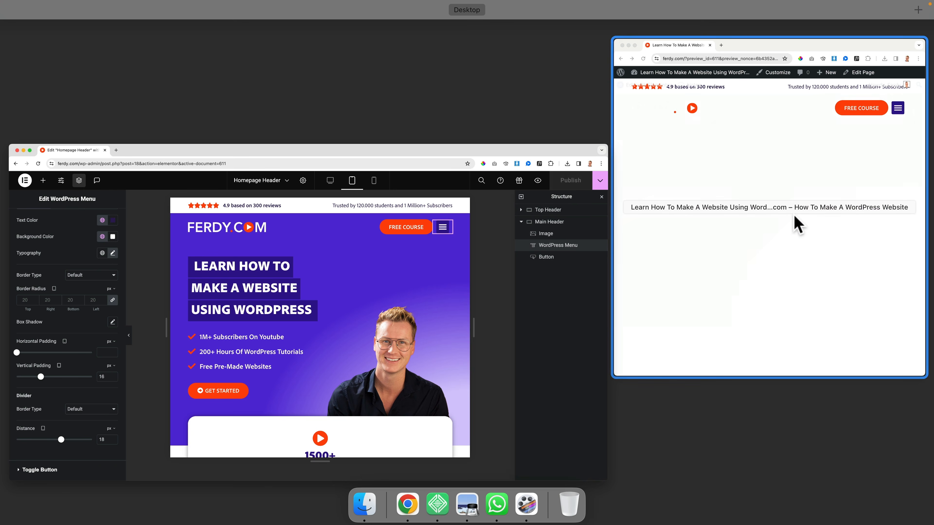
click(795, 217)
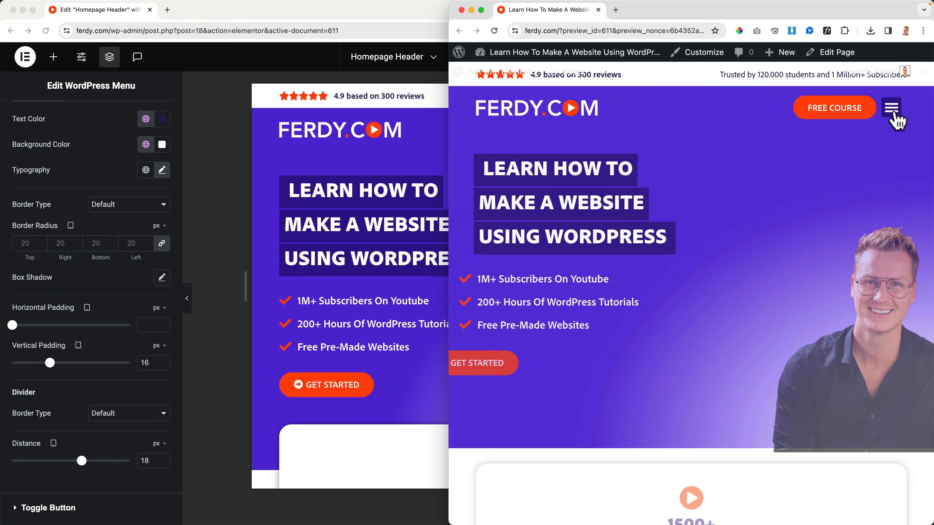
click(894, 113)
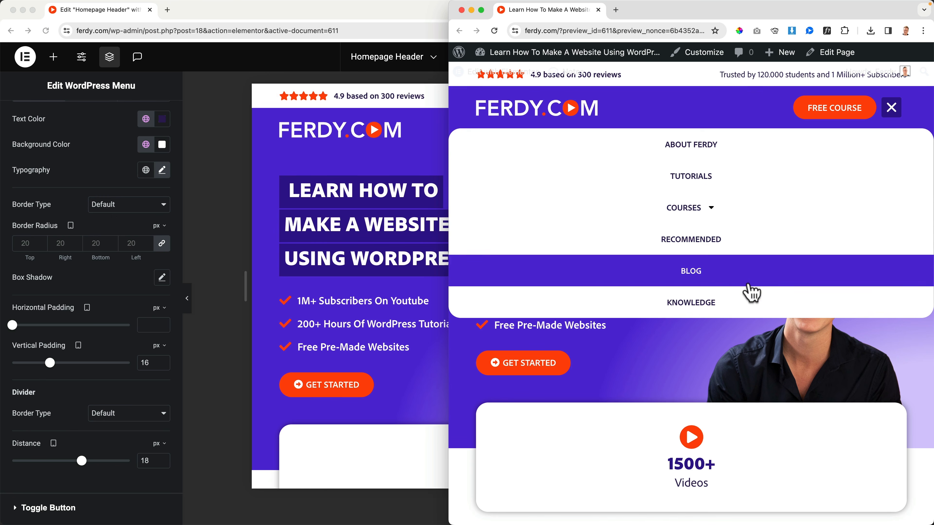
click(890, 117)
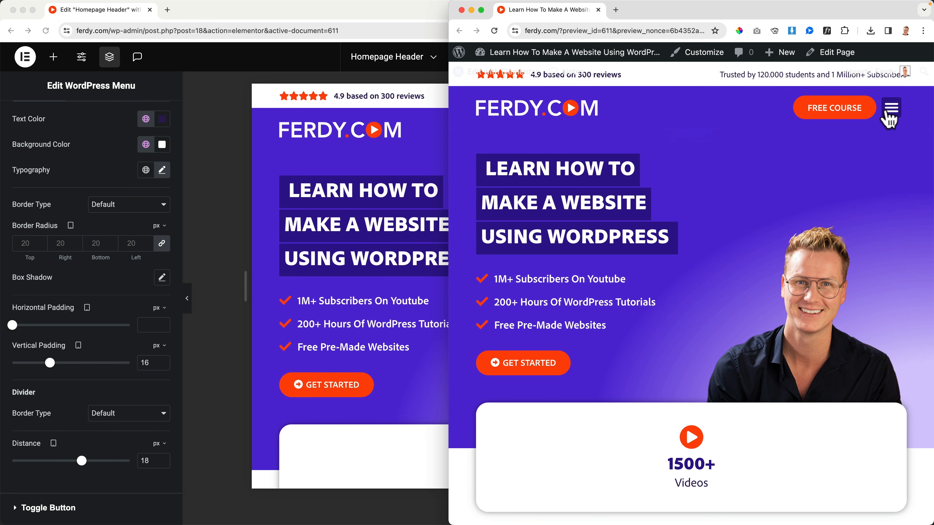
click(890, 117)
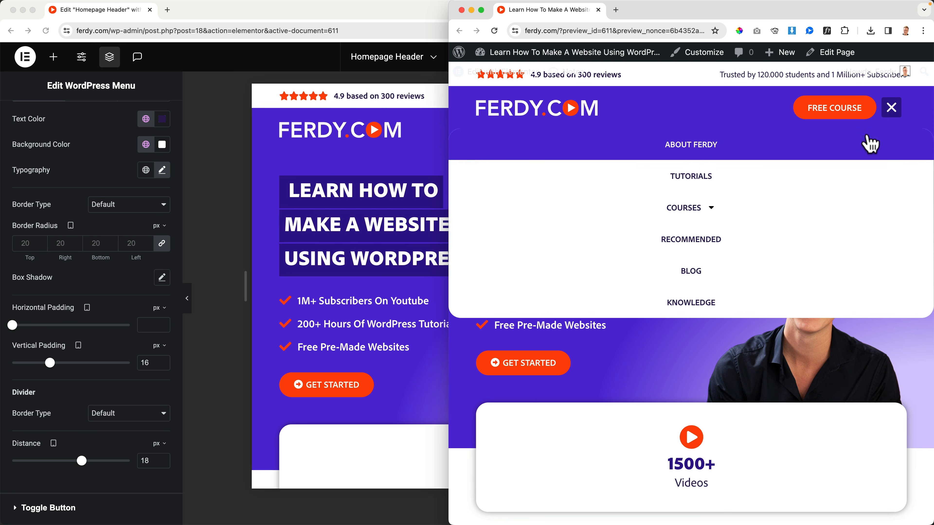
click(893, 116)
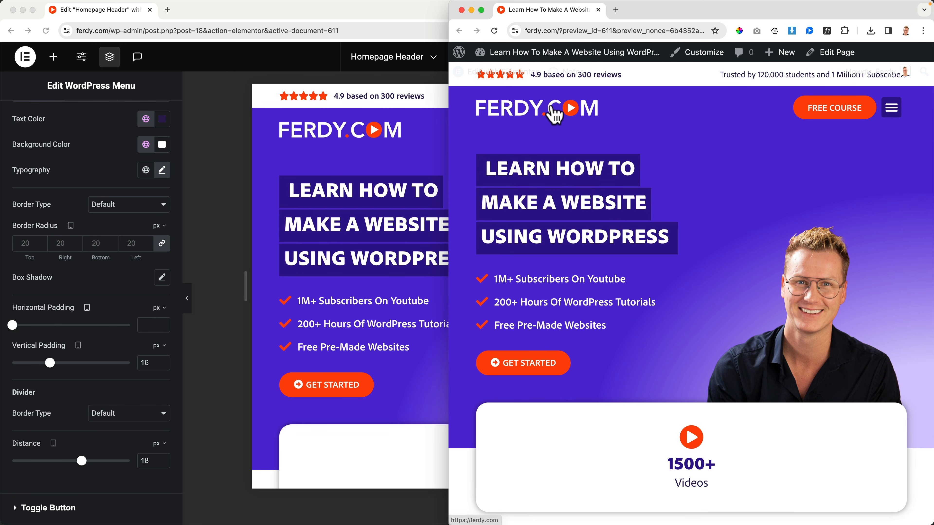
click(896, 117)
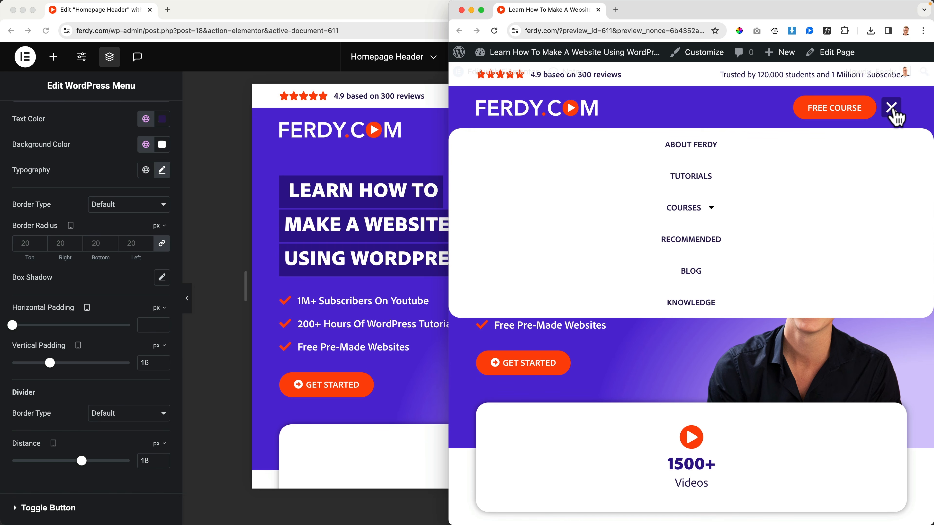
click(894, 110)
In the editor's mobile view, set the "Trusted by 120.000 students" heading to Hide On Mobile Portrait and hide it from the canvas.
click(253, 152)
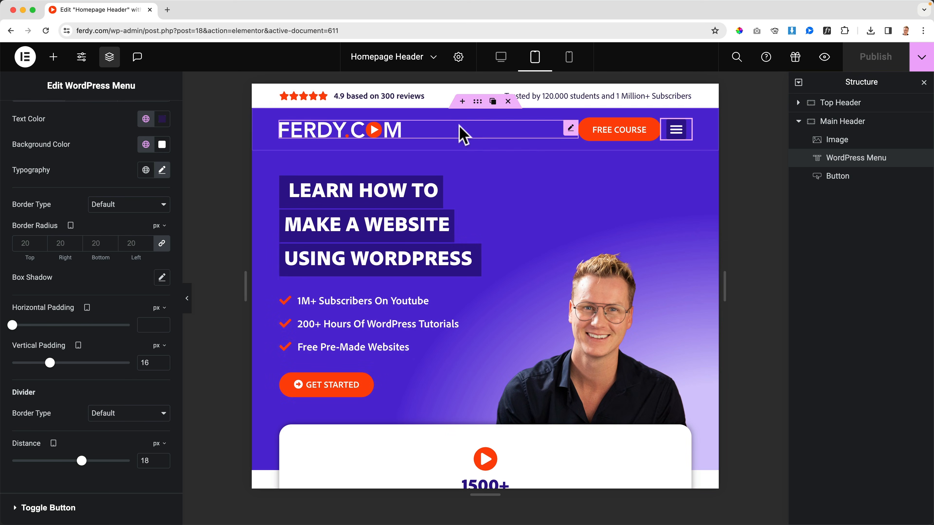
click(569, 59)
click(569, 61)
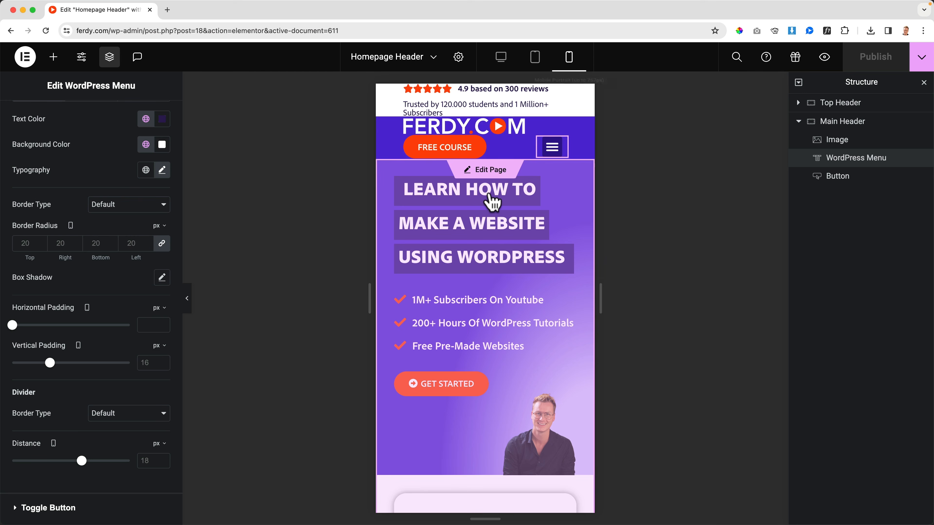
click(448, 107)
click(149, 127)
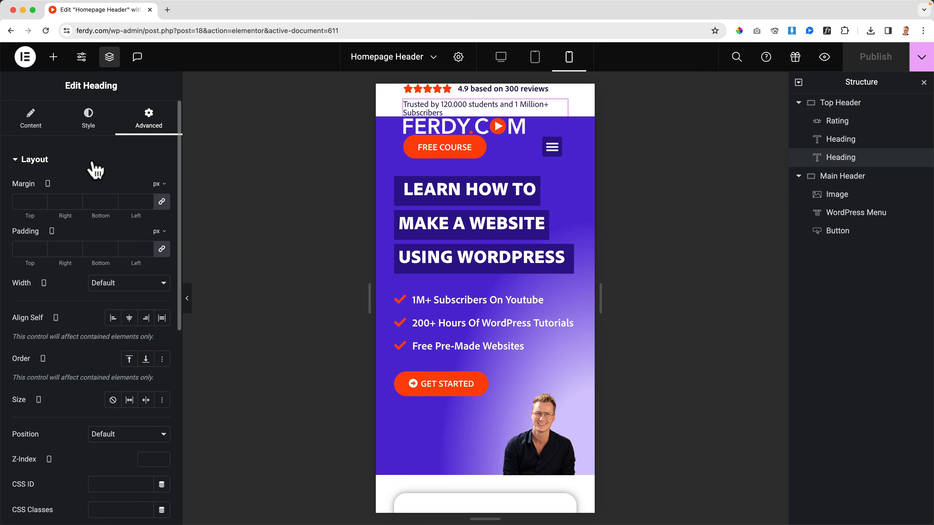
click(38, 161)
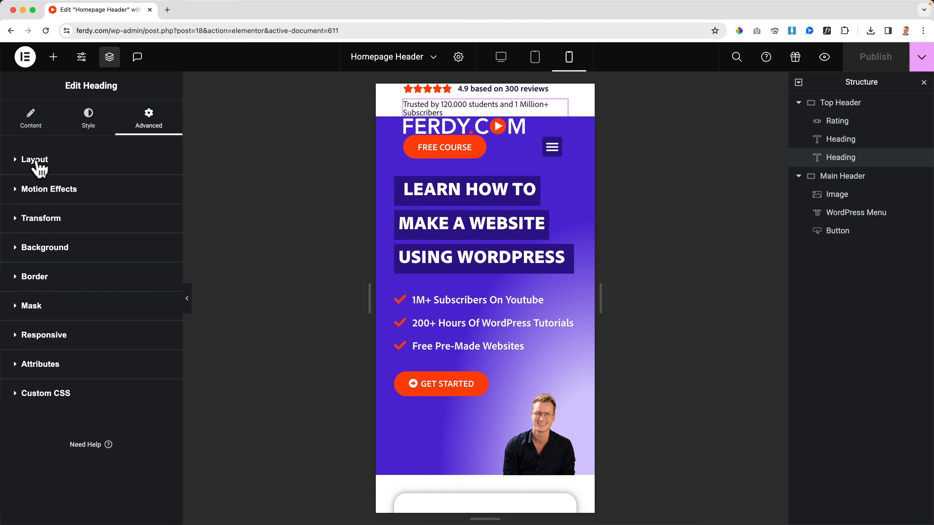
click(45, 336)
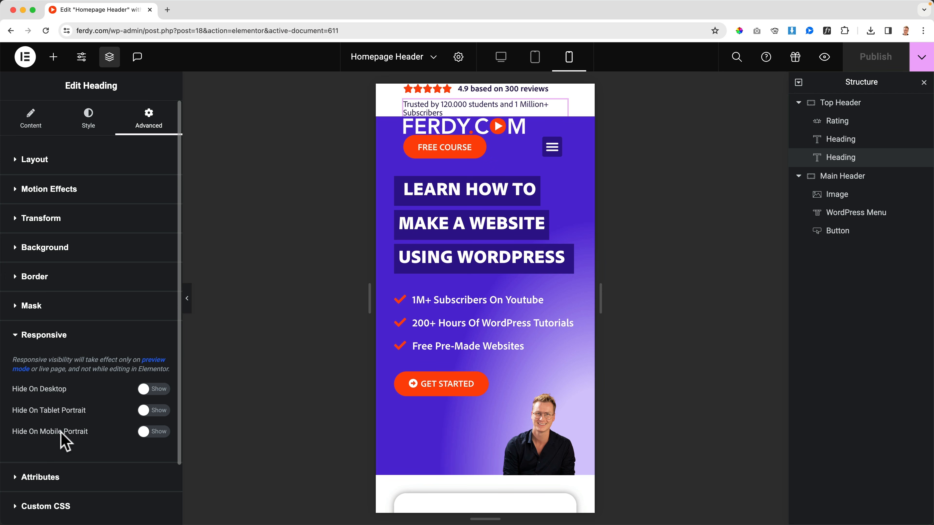
click(151, 435)
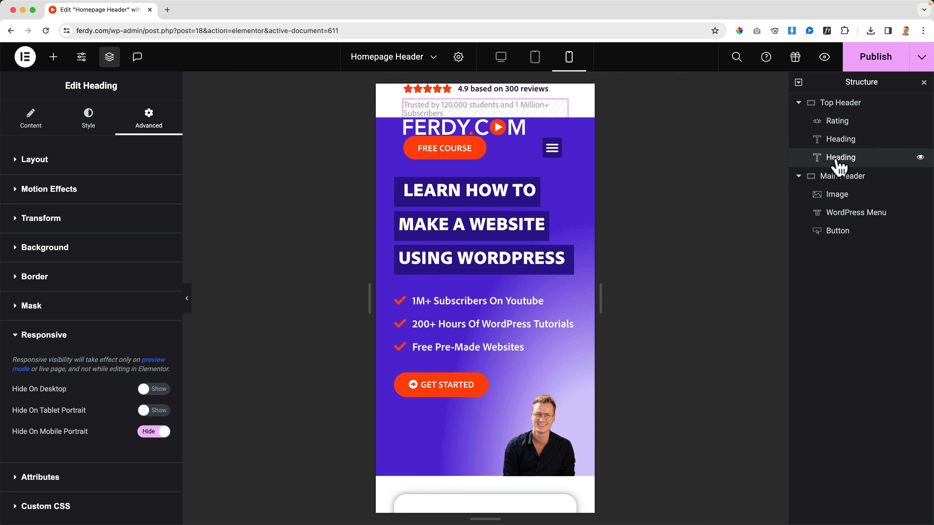
click(921, 158)
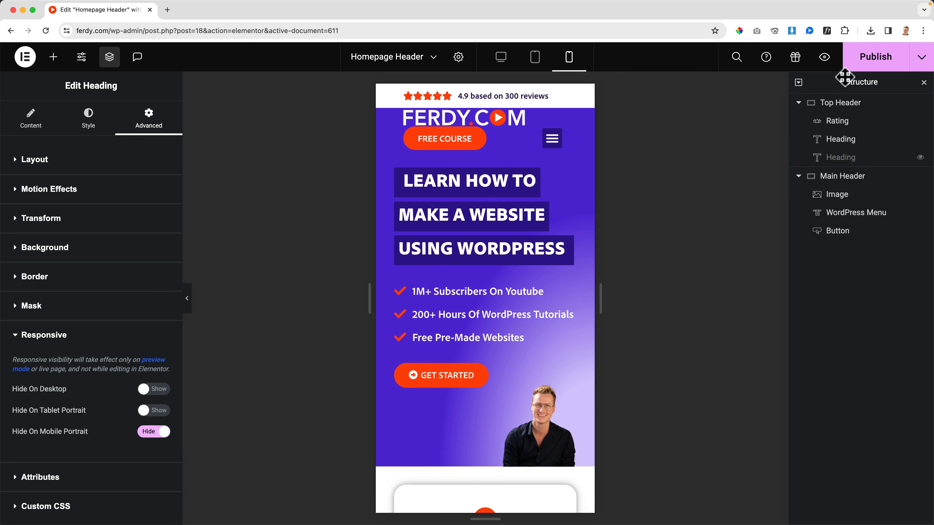
Publish the header, then open and close the menu in the live preview at mobile width.
click(875, 59)
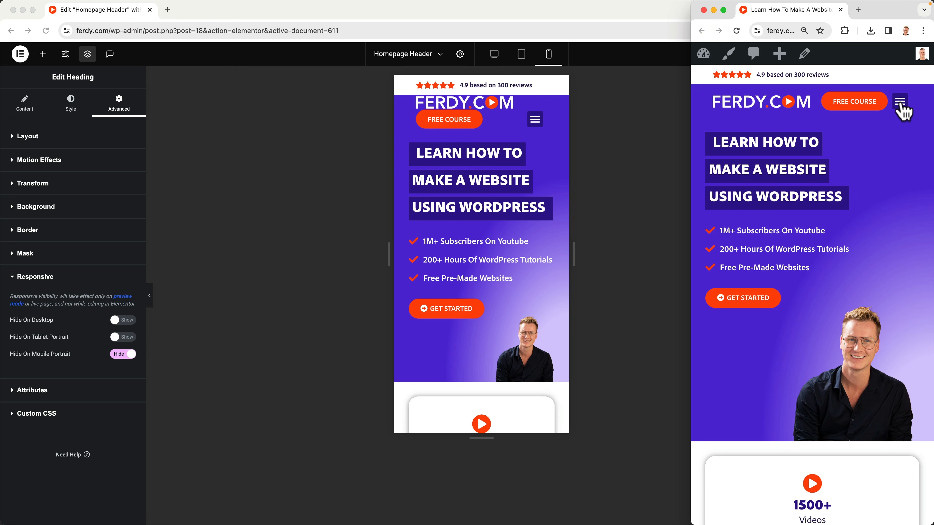
click(901, 102)
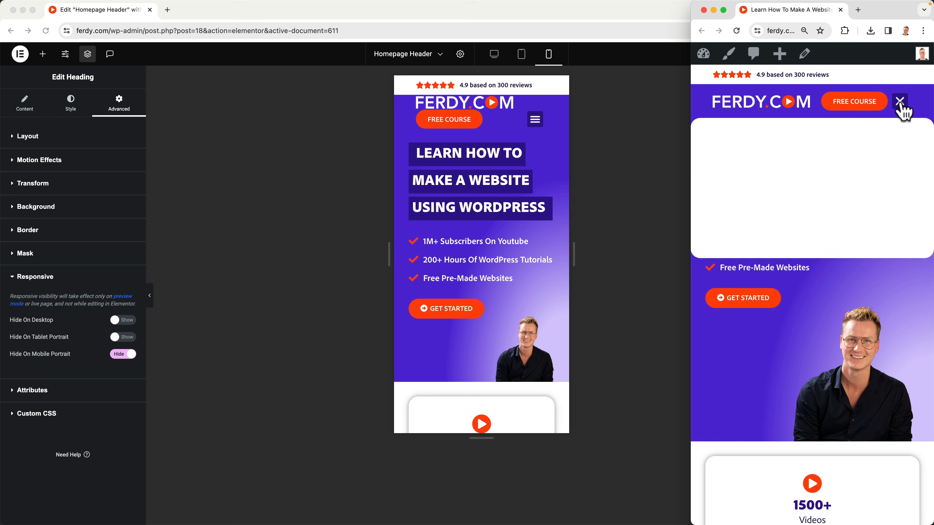
click(900, 103)
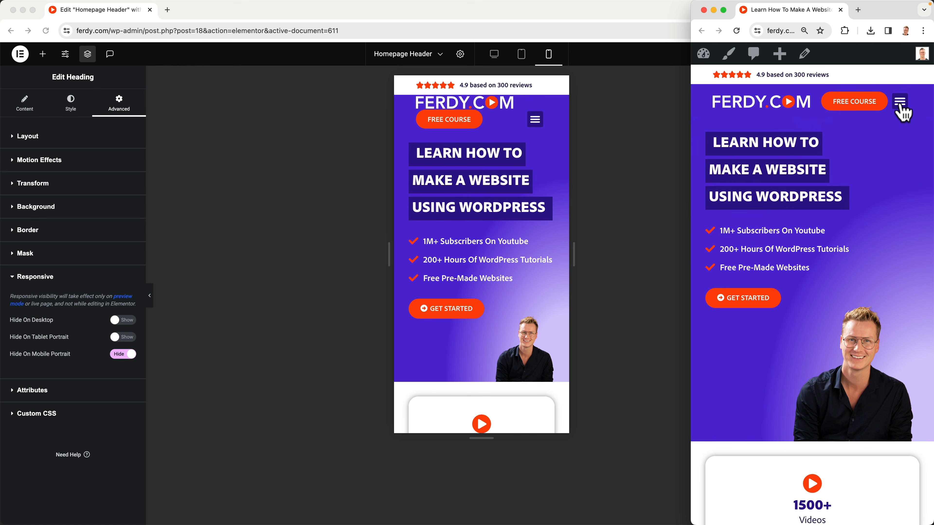
Back in the editor, unlink the Top Header container's mobile padding and set 30 px right and left, 0 top and bottom.
click(141, 87)
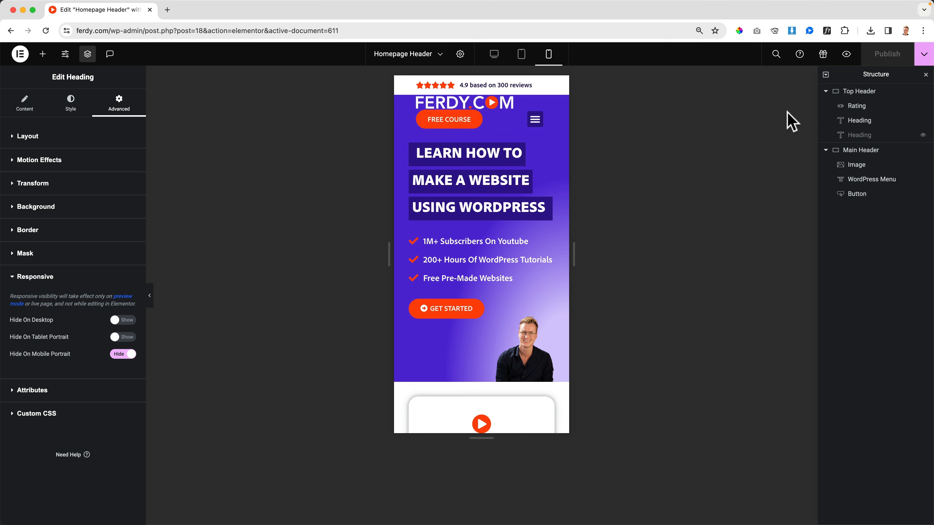
click(855, 96)
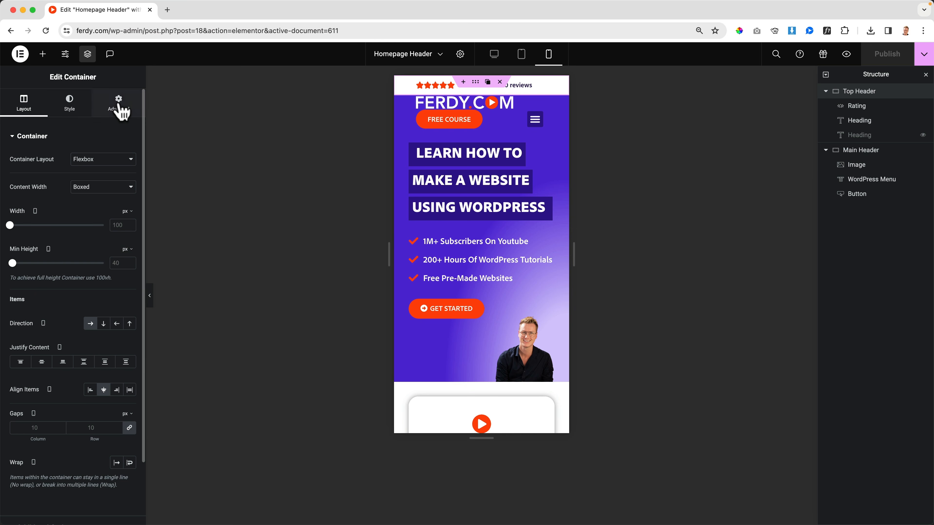
click(119, 103)
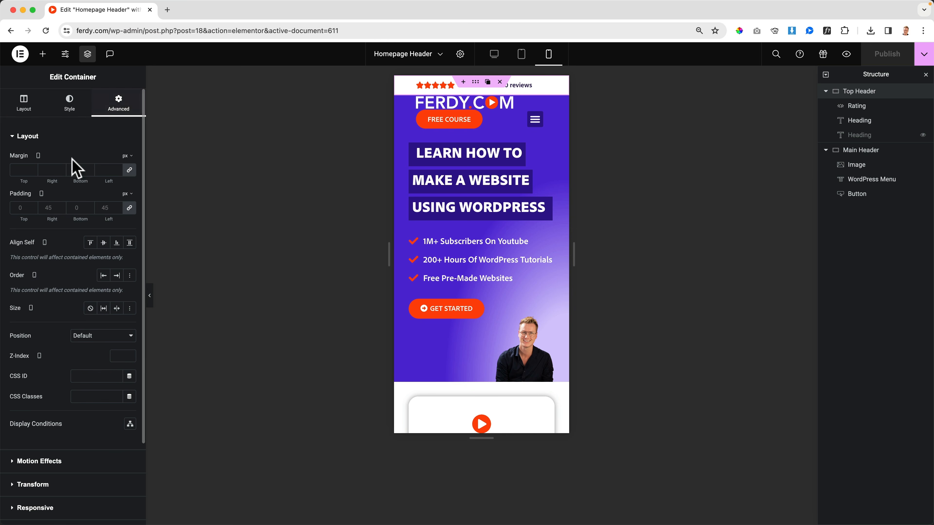
click(130, 208)
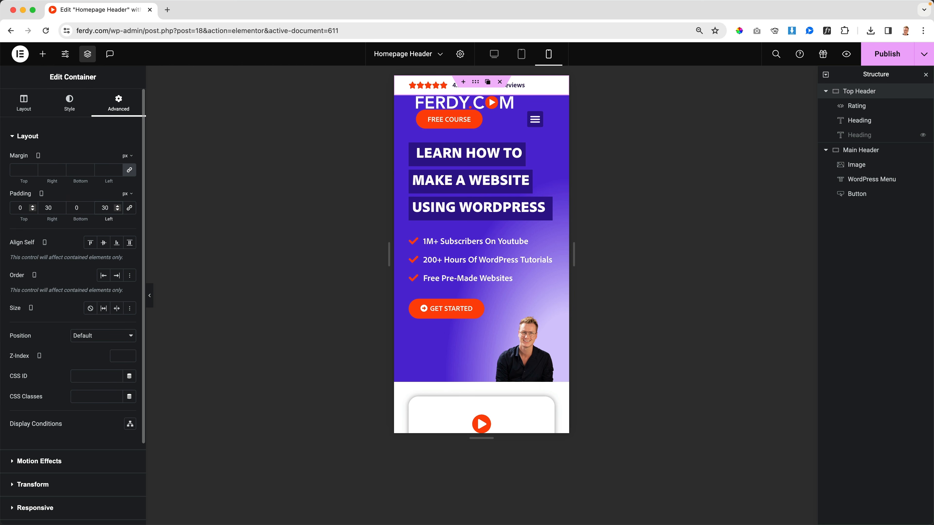
Unlink the Main Header container's mobile padding and set it to 30 px right and left, 0 top and bottom.
click(857, 151)
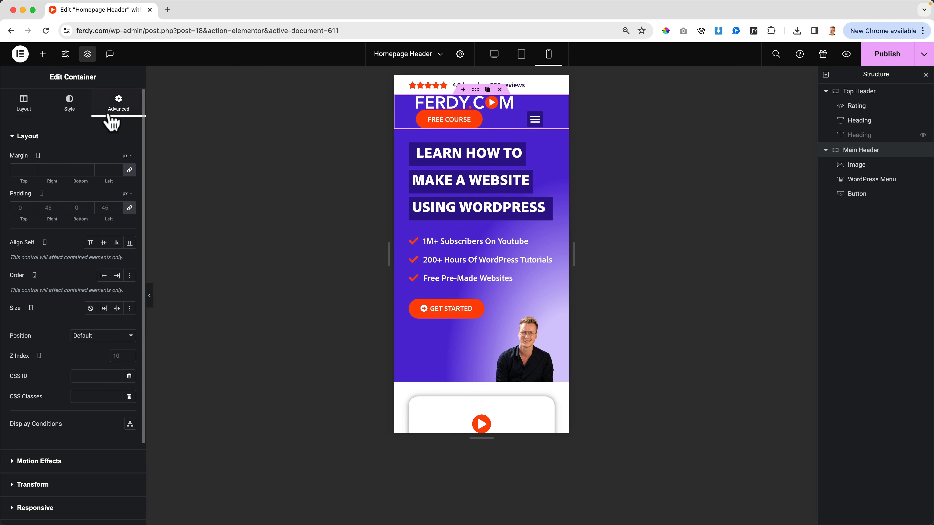
click(129, 208)
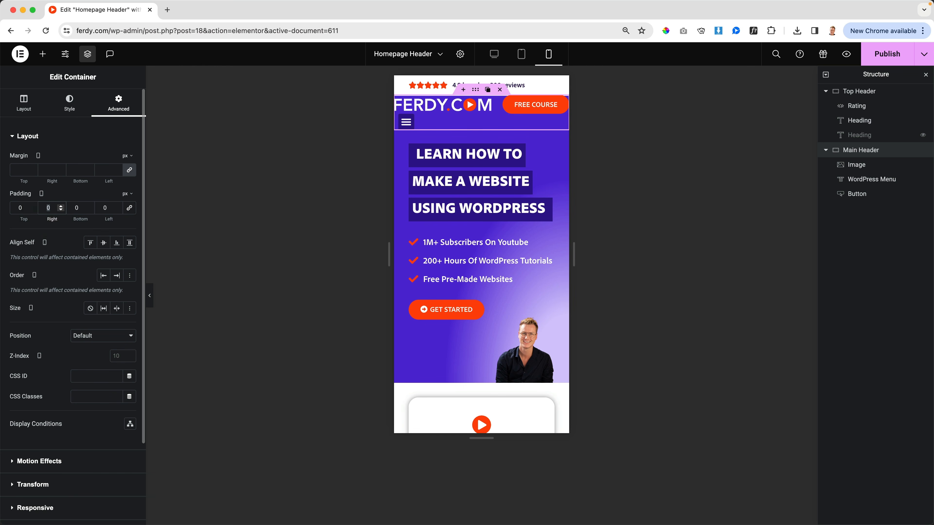
text(30)
key(Tab)
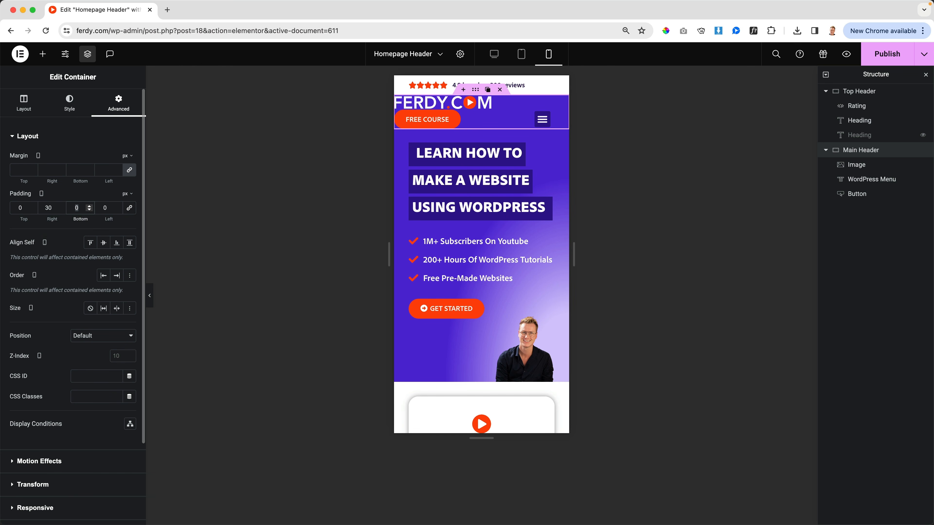
text(30)
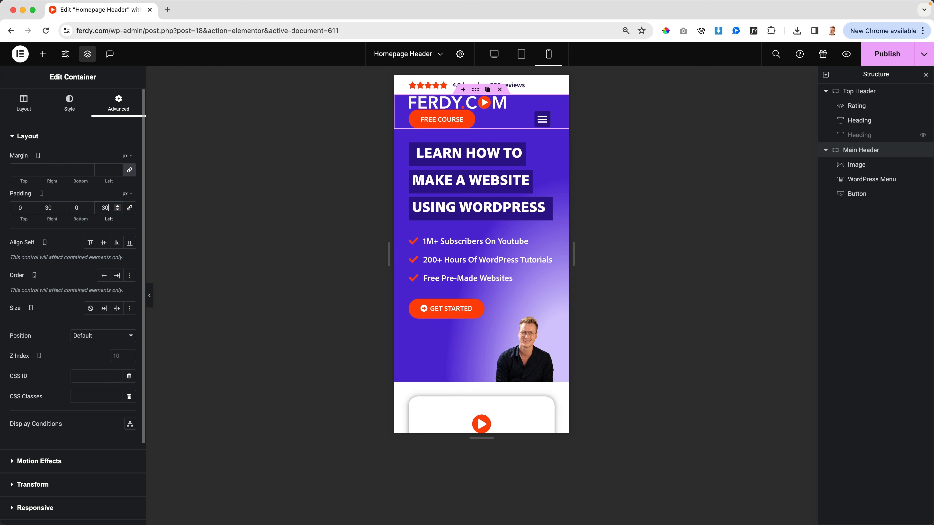
Publish the header, reload the live preview to check the mobile header and its menu, and return to the editor.
click(887, 58)
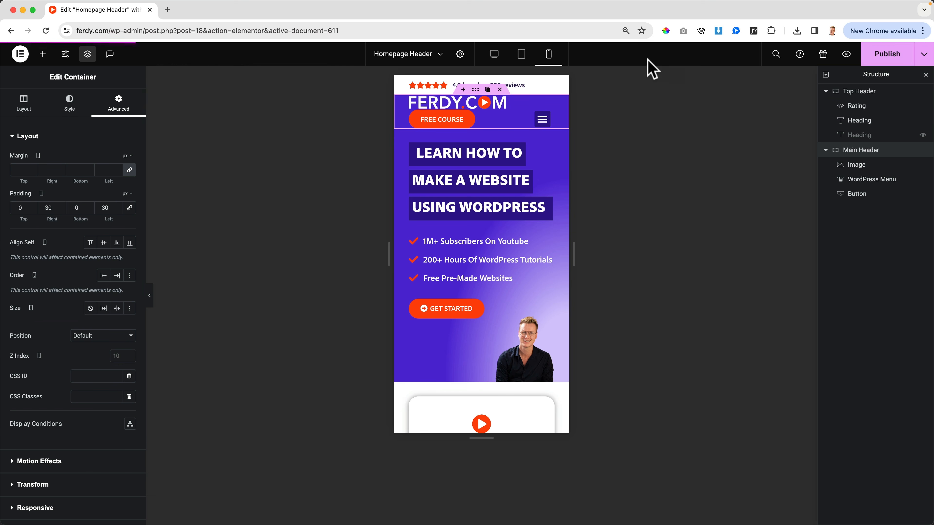
key(super+grave)
key(super+r)
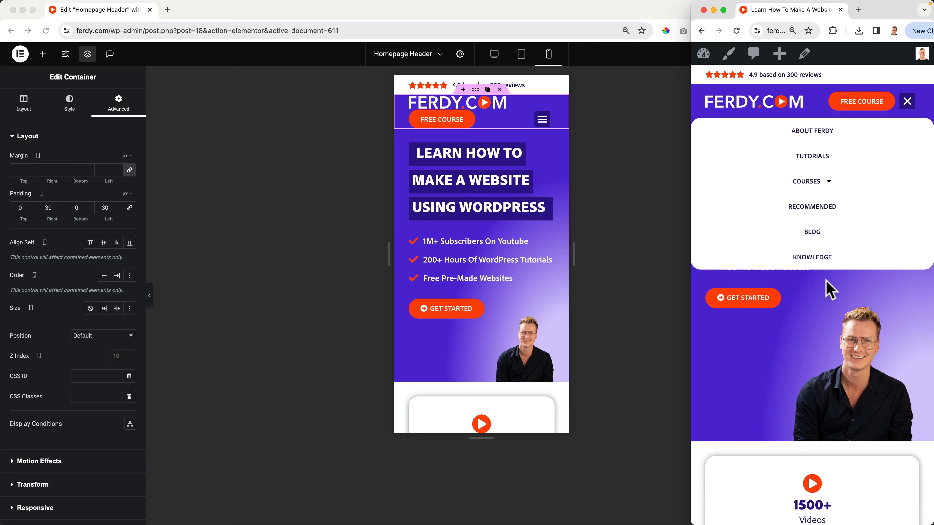
click(906, 103)
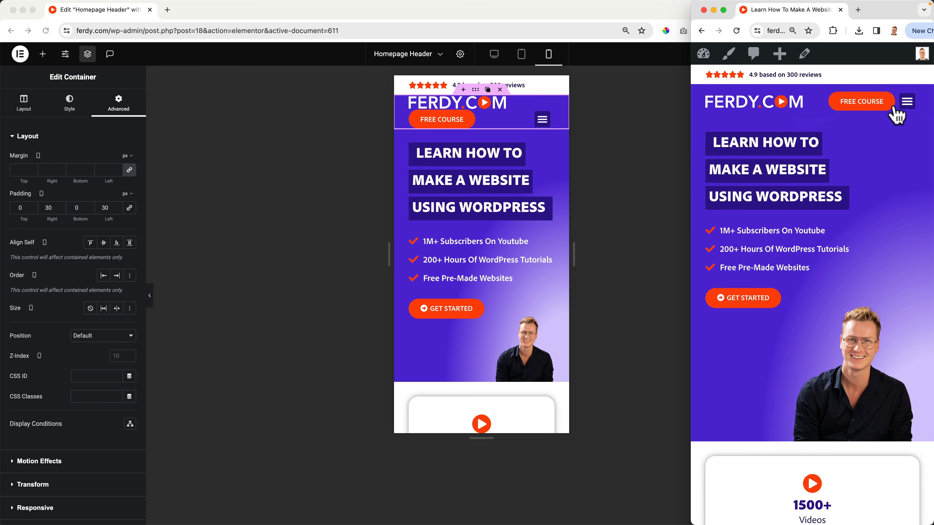
click(635, 144)
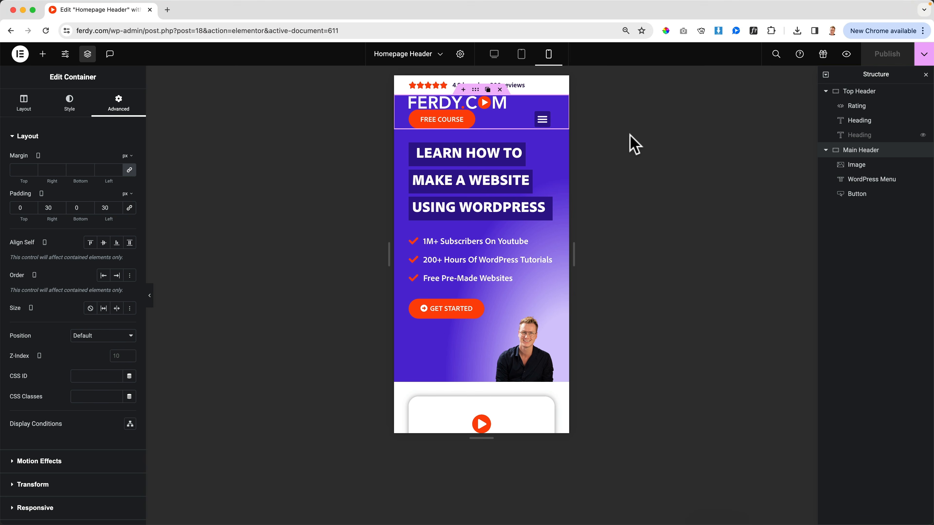
Switch the editor to desktop view, restore the browser zoom to 100% and close the Structure panel.
click(495, 55)
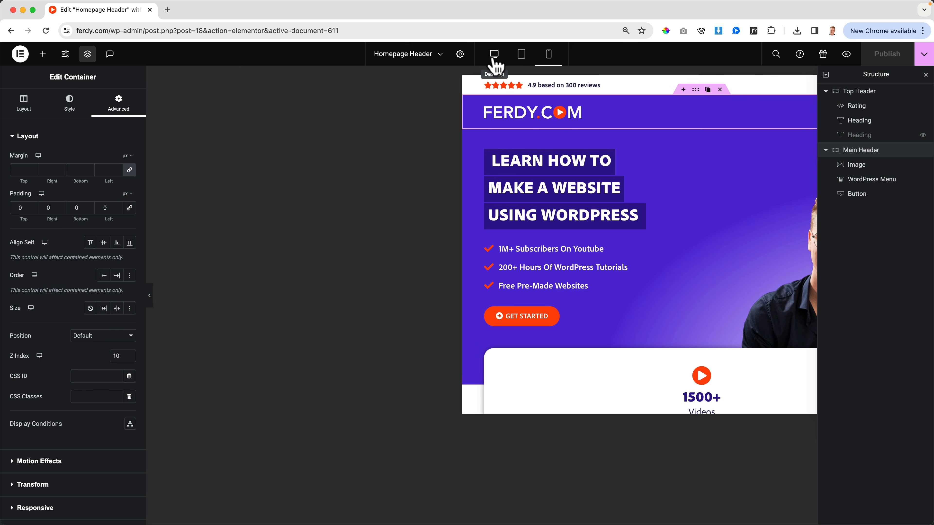
key(super+equal)
key(super+equal)
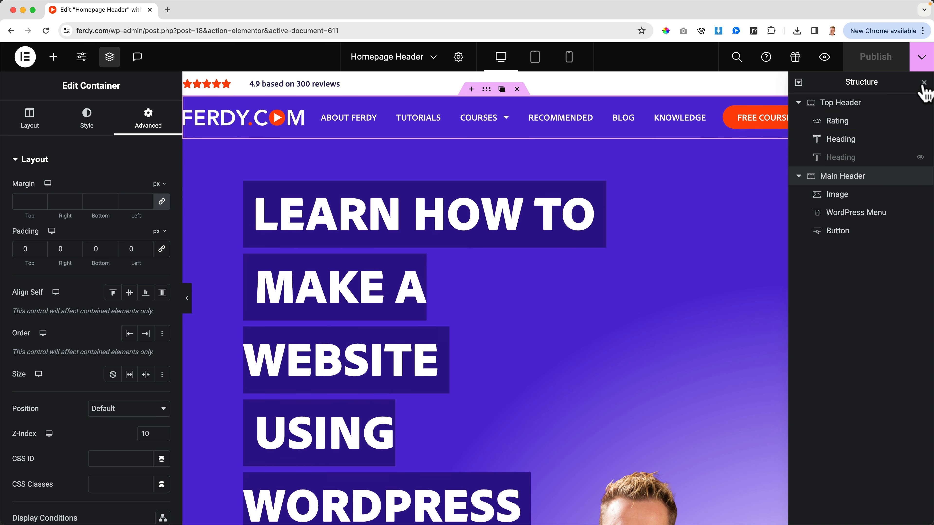
click(923, 82)
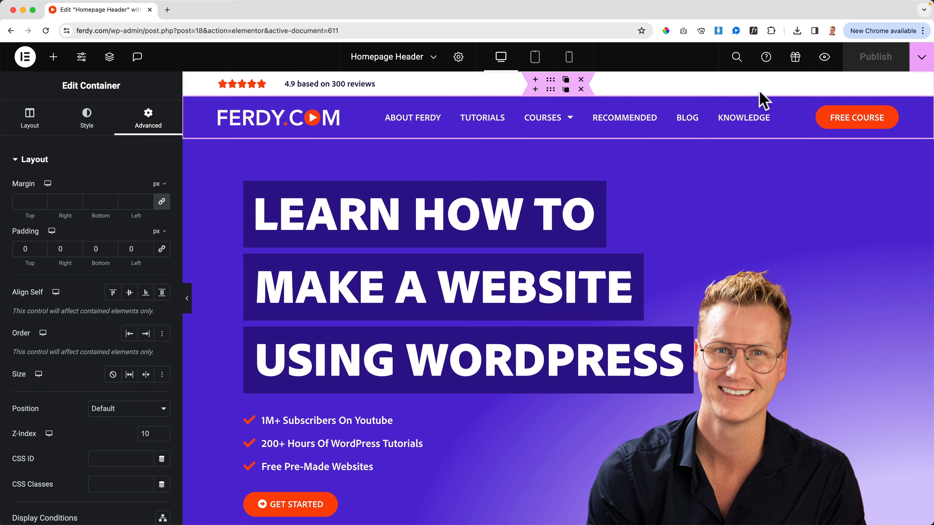
Preview the finished desktop header in a new browser tab and return to the editor tab.
mouse_move(554, 516)
click(823, 59)
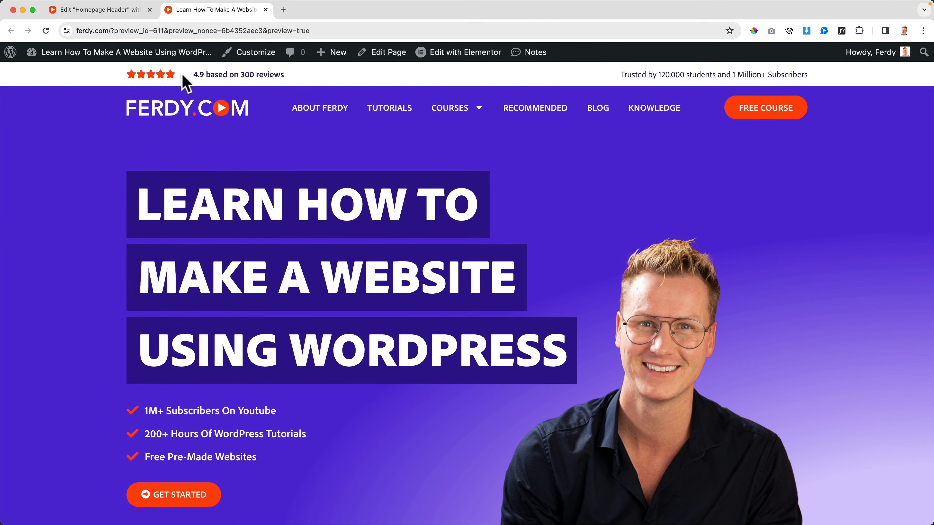
click(119, 18)
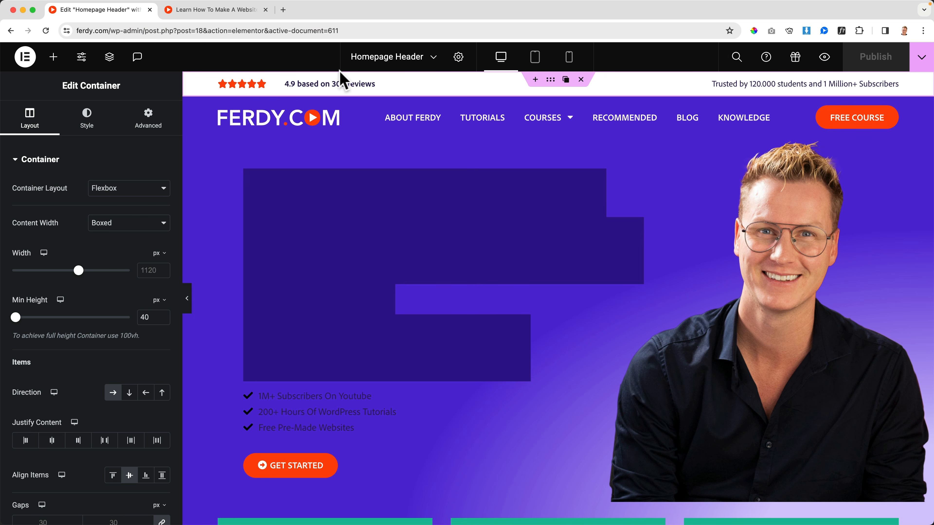
Set the Top Header container's desktop column and row gaps to 10 px.
click(329, 83)
click(549, 81)
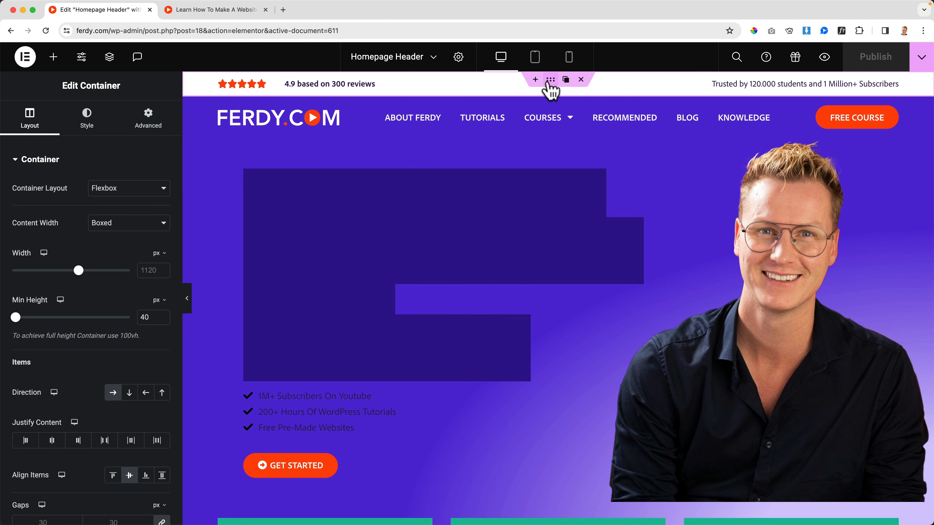
scroll(103, 299, down, 5)
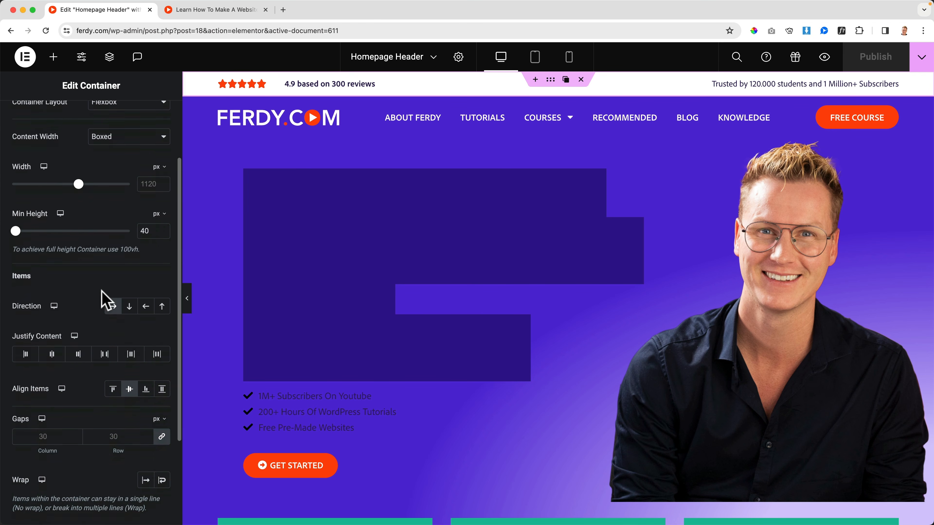
double_click(44, 394)
text(10)
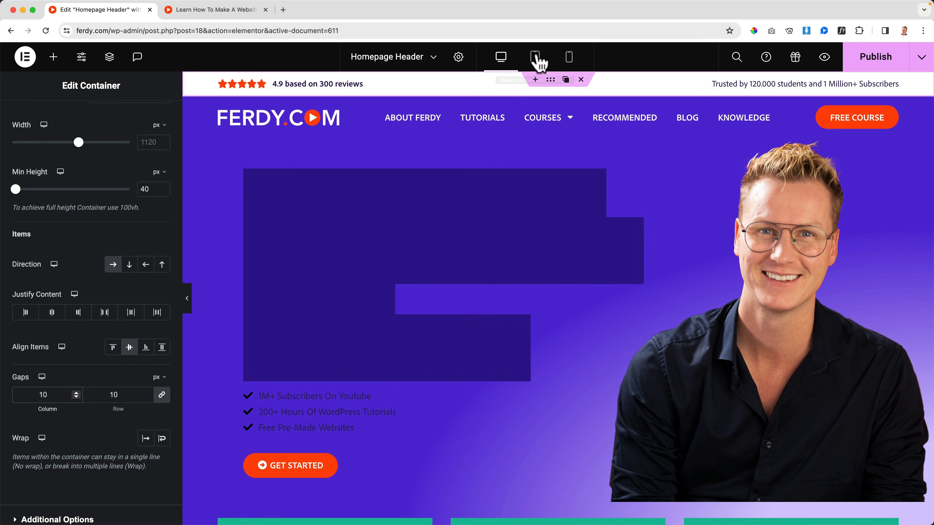
Check the top header in tablet and mobile view, publish the gap change, and return to the desktop view.
click(535, 58)
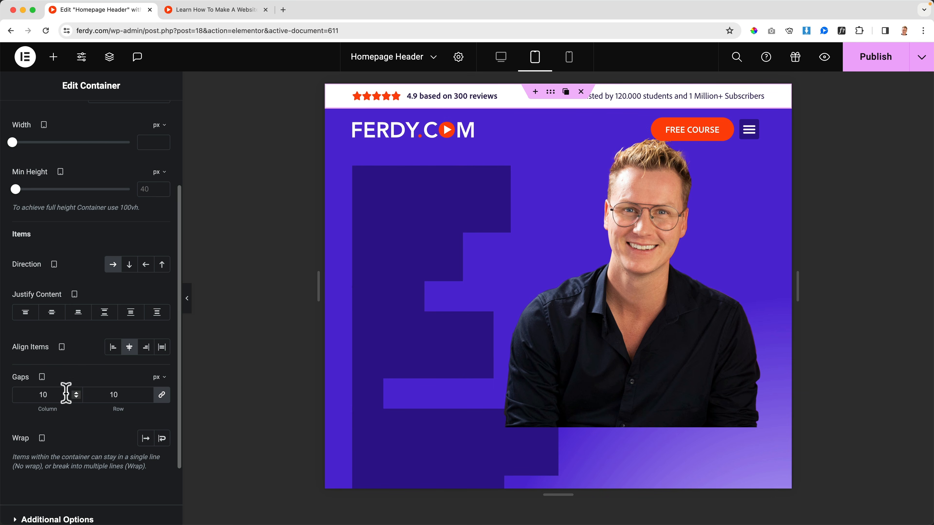
click(570, 59)
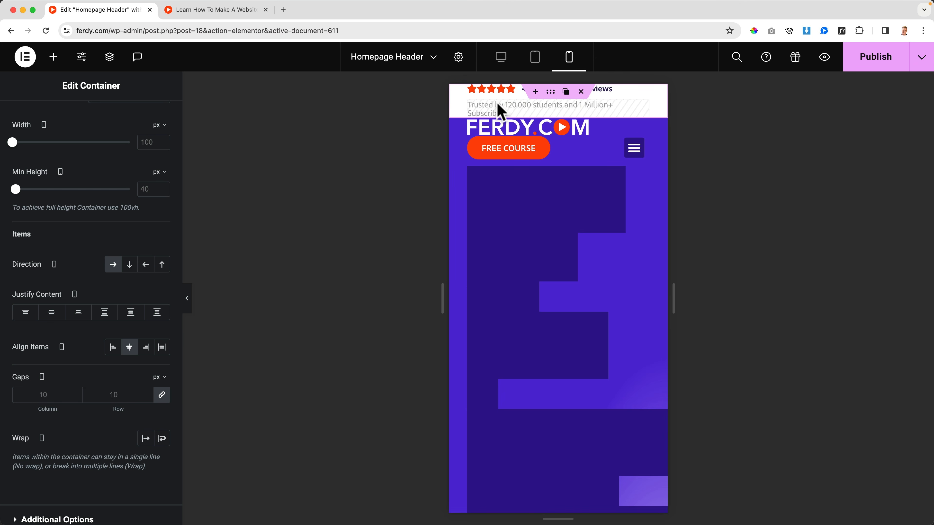
click(867, 62)
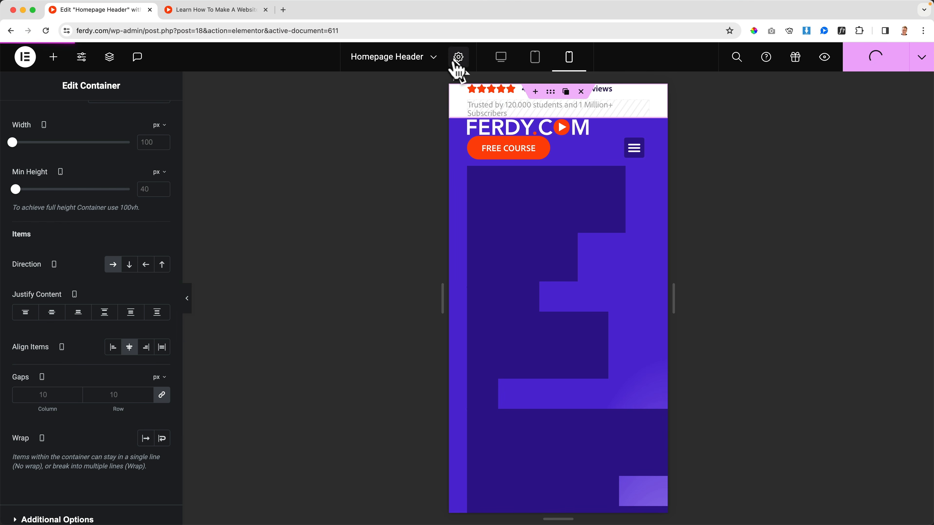
click(501, 60)
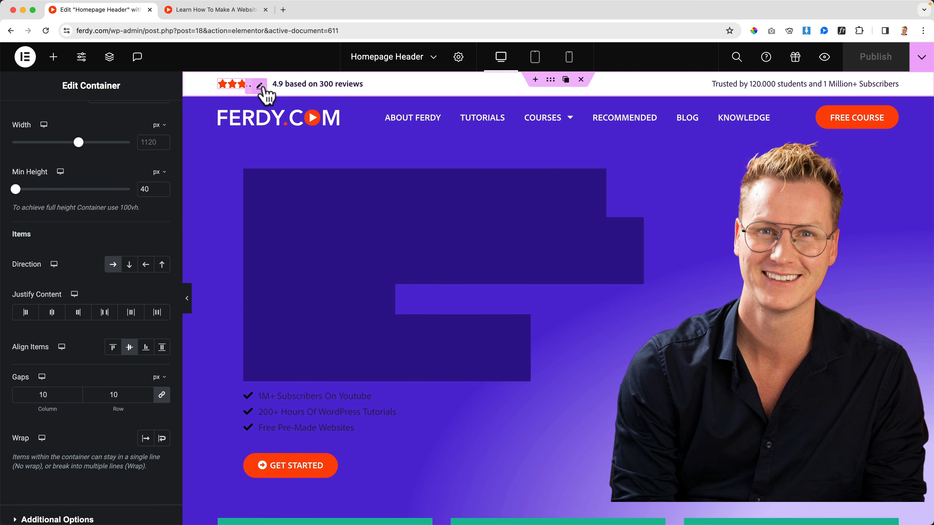
click(237, 15)
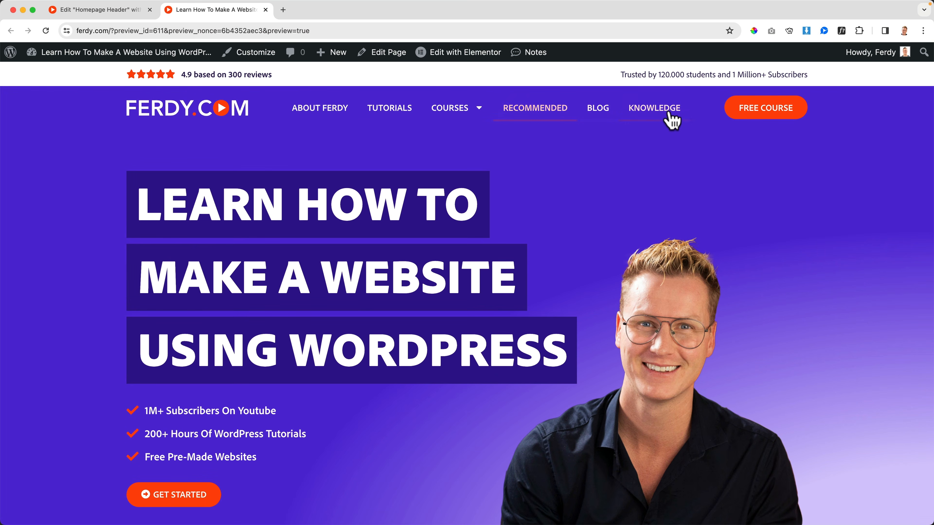
click(118, 13)
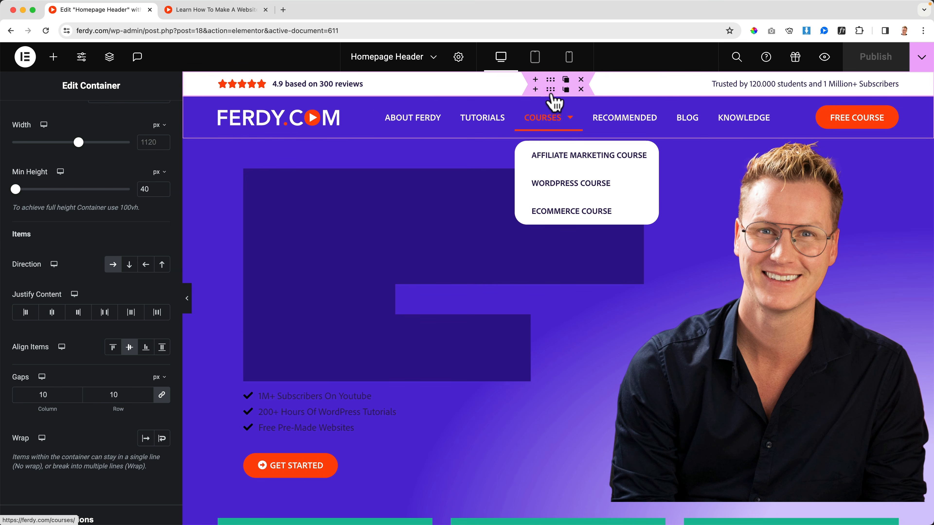
Set the Main Header container's Sticky motion effect to Top and publish the header.
click(551, 89)
click(110, 58)
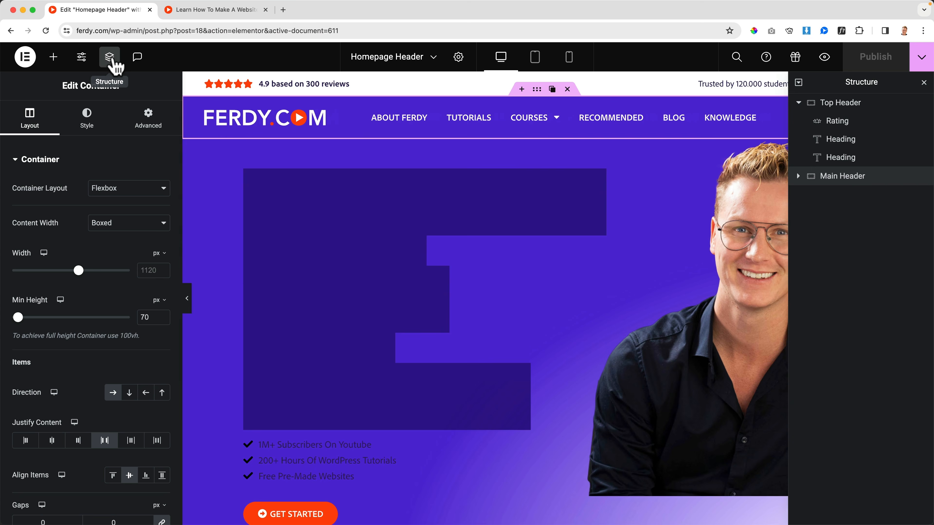
click(151, 119)
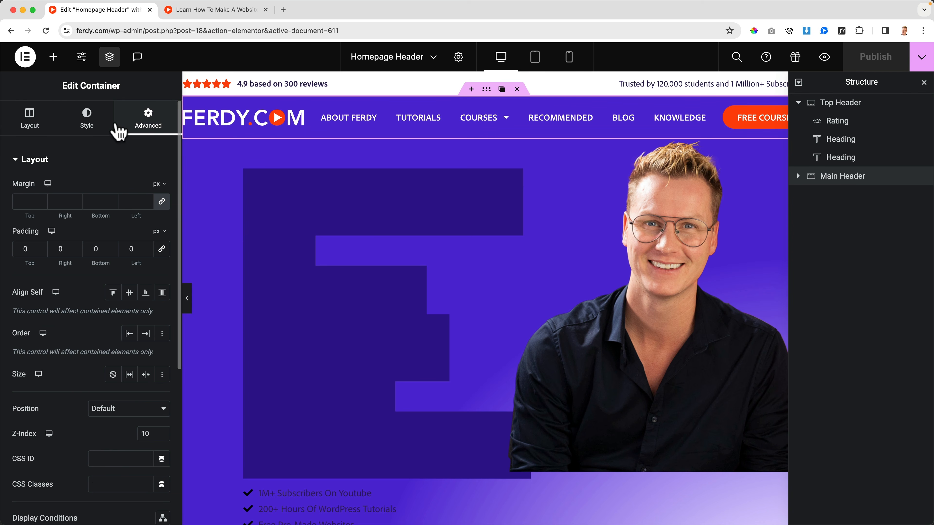
click(37, 159)
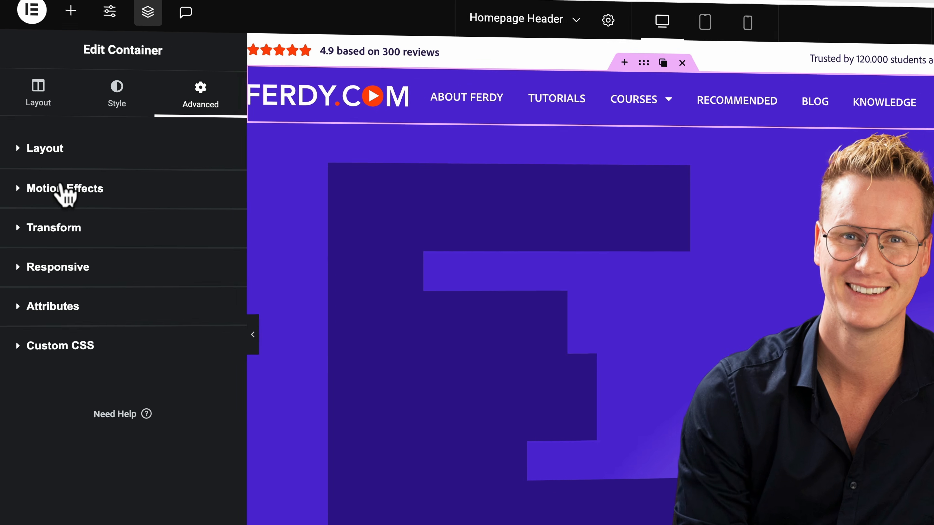
click(48, 189)
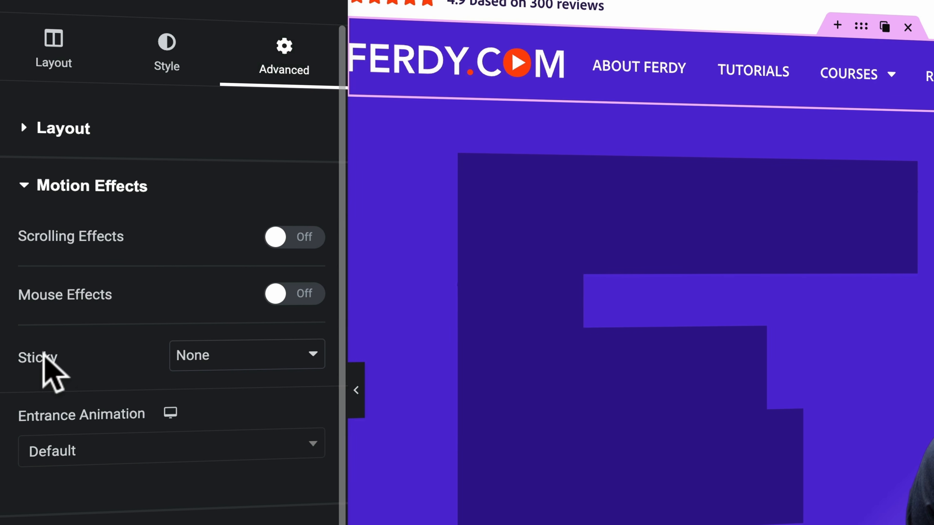
click(248, 357)
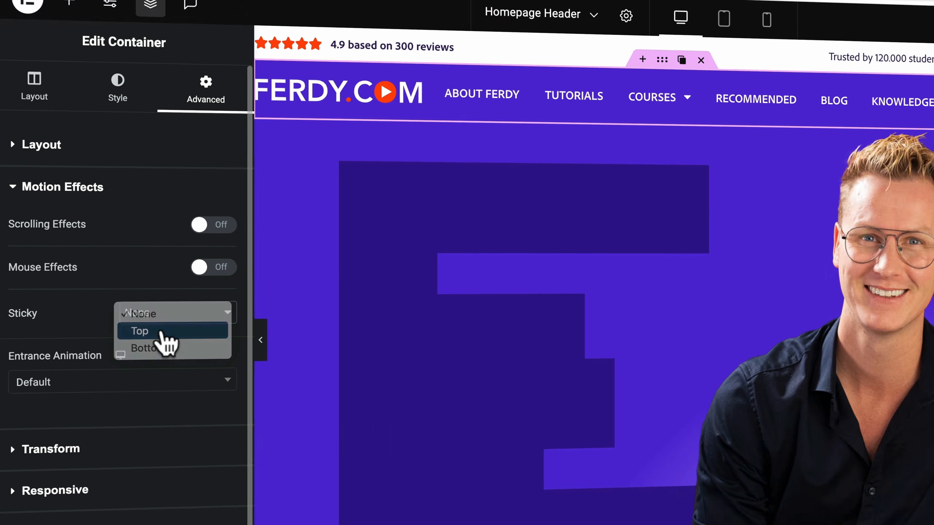
click(161, 333)
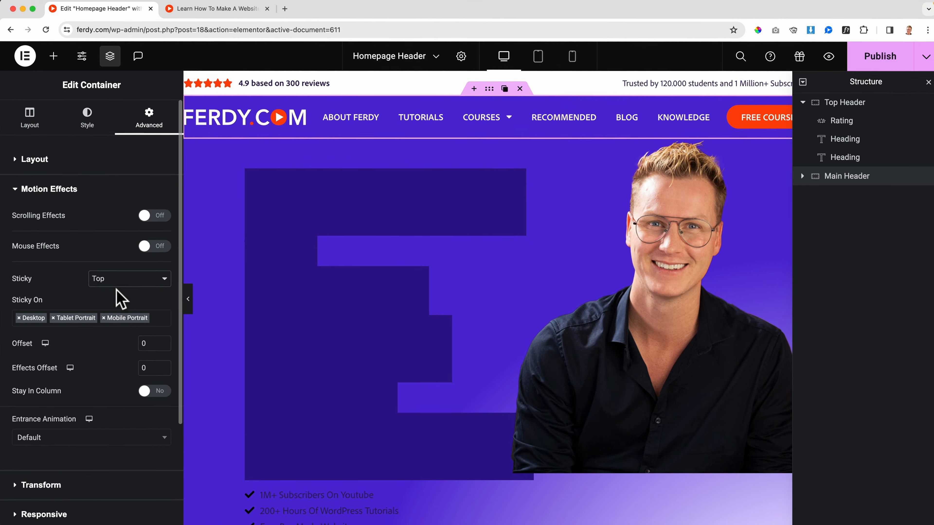
click(861, 60)
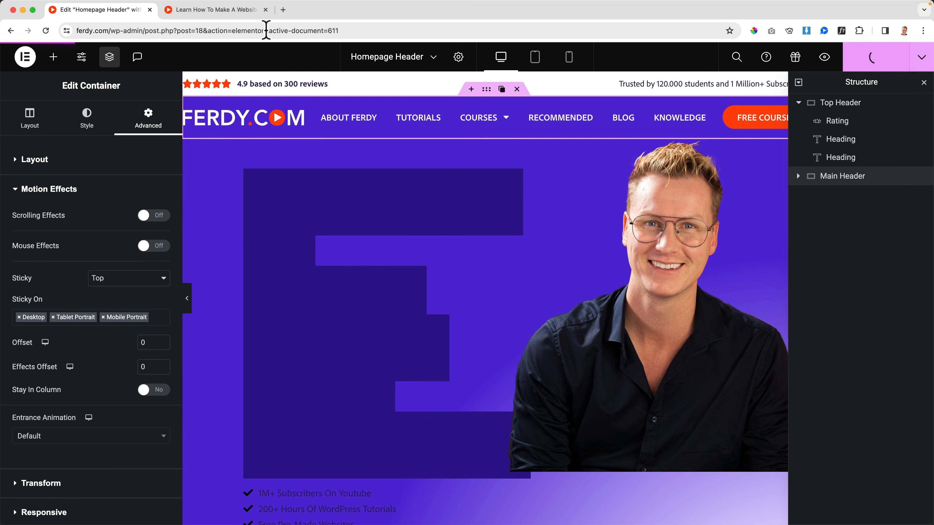
Reload the live preview, examine how the main header behaves along the page, and return to the editor tab.
click(214, 10)
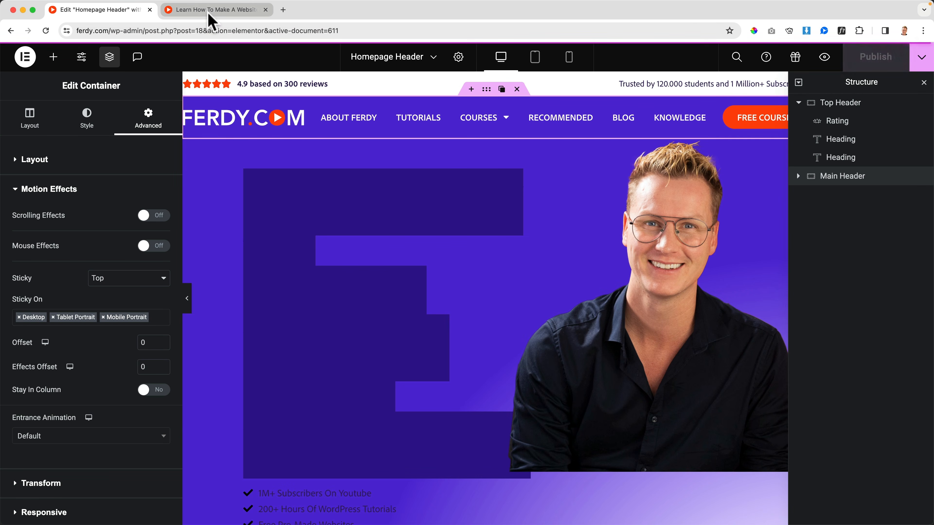
key(super+r)
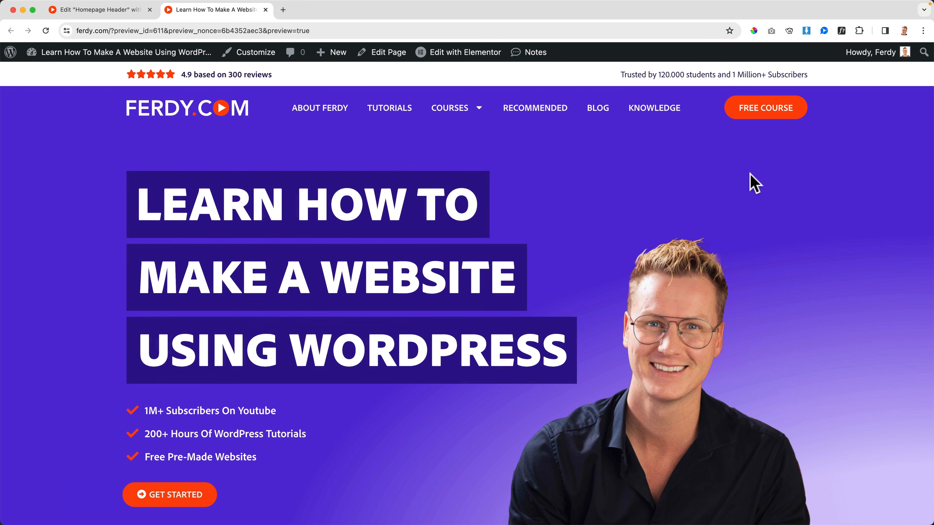
scroll(758, 180, down, 5)
scroll(754, 181, down, 12)
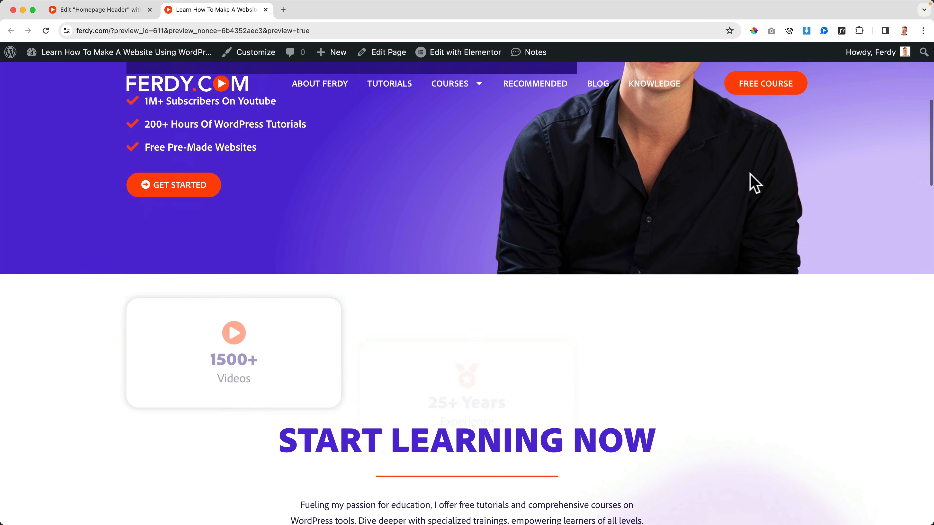
scroll(739, 182, down, 3)
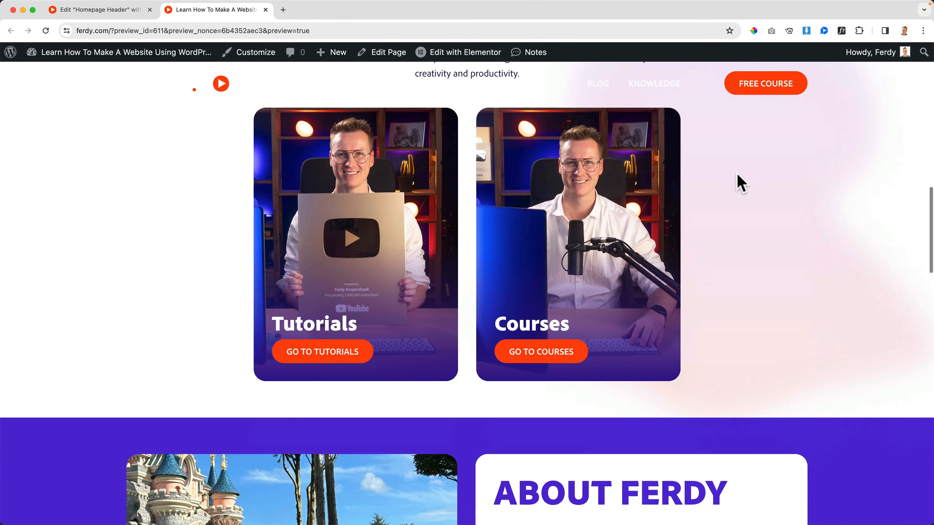
scroll(667, 144, up, 15)
scroll(667, 143, up, 3)
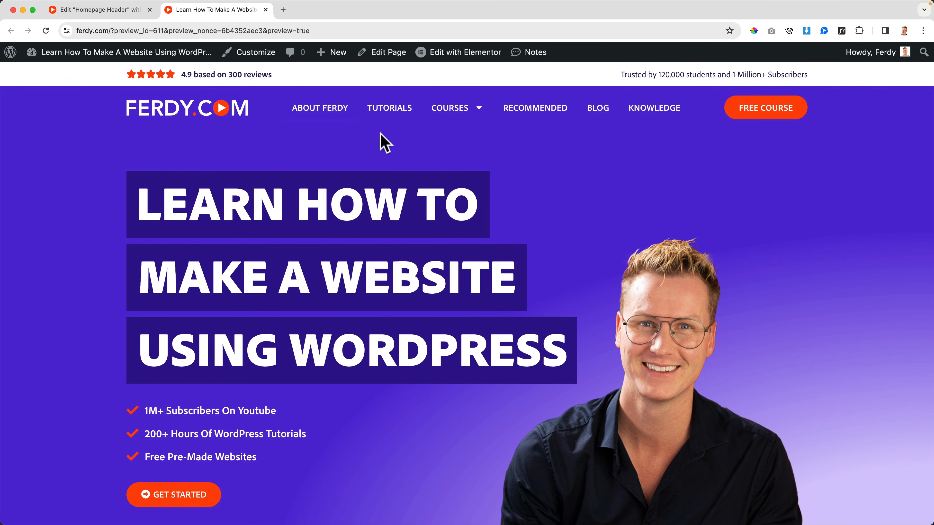
scroll(384, 143, down, 10)
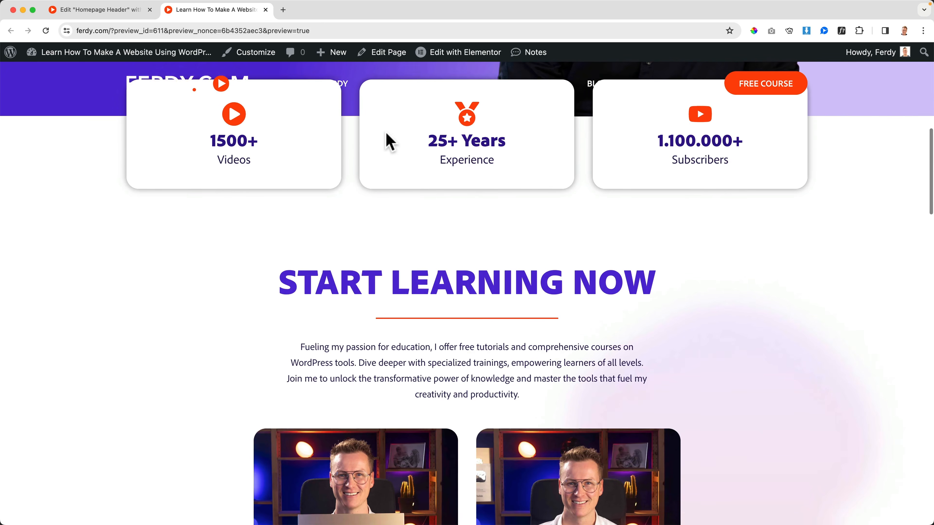
scroll(294, 97, up, 5)
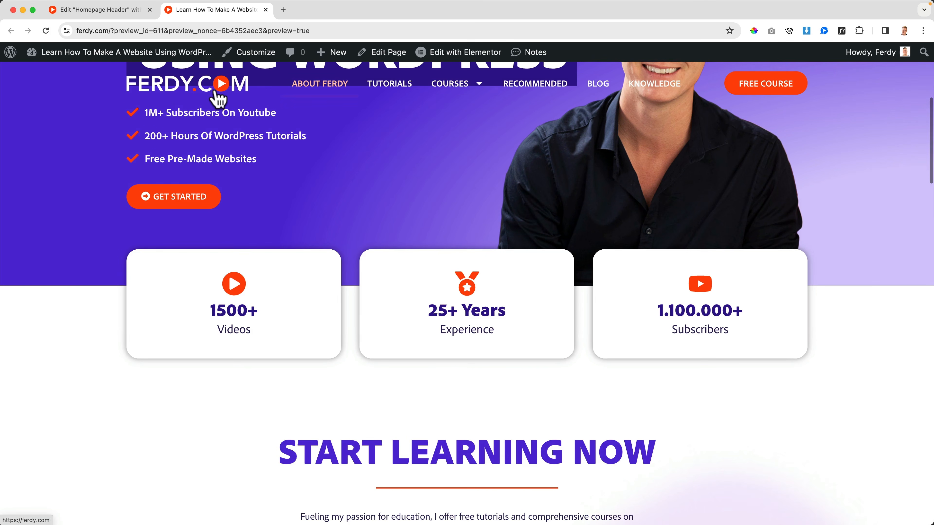
scroll(566, 132, up, 5)
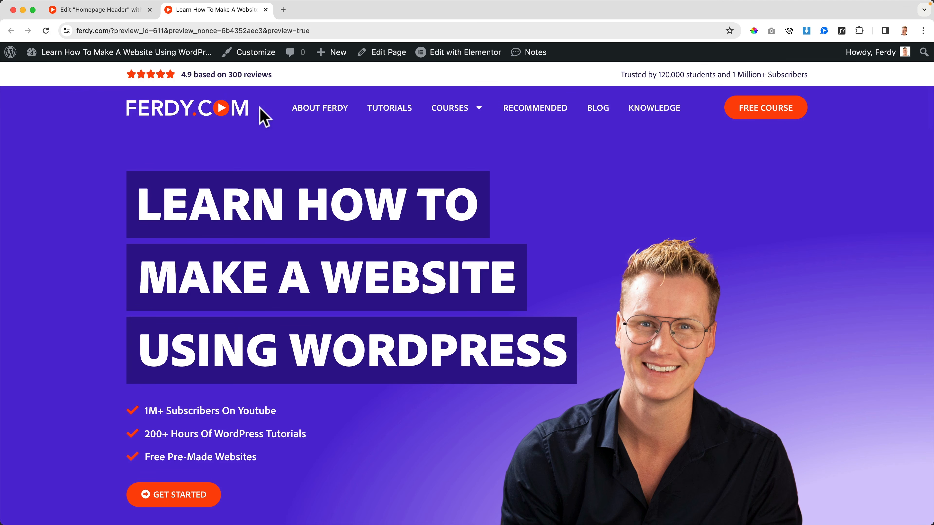
scroll(599, 147, down, 4)
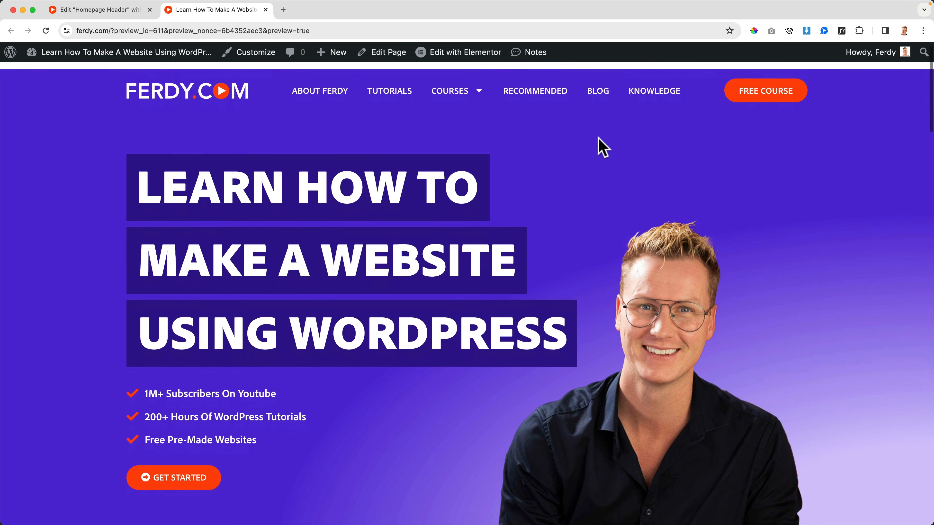
scroll(599, 146, up, 5)
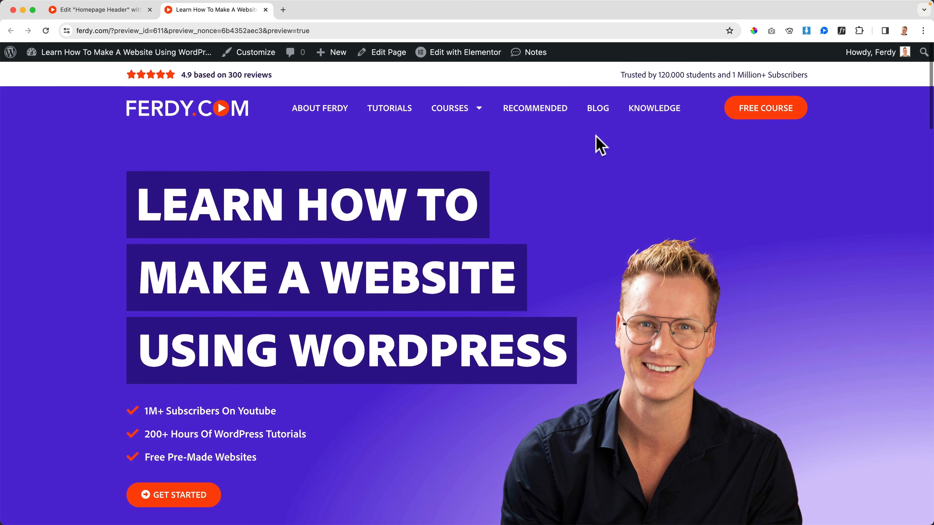
click(110, 15)
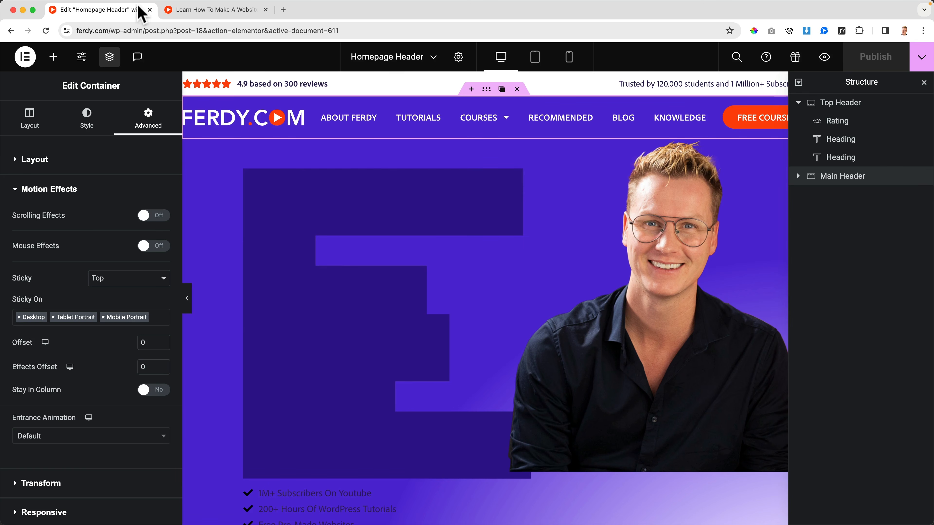
Close the header editor, open the Home page in Elementor and preview it in a new browser tab.
click(149, 10)
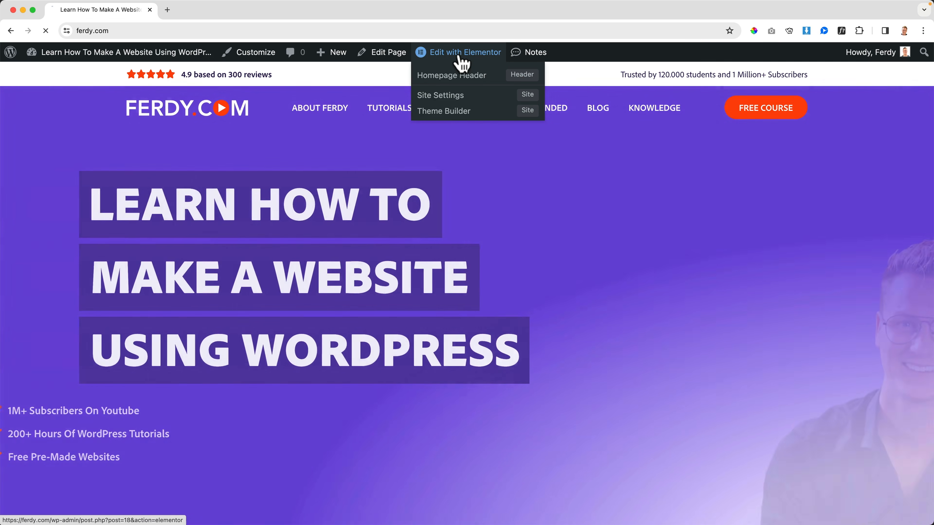
click(459, 55)
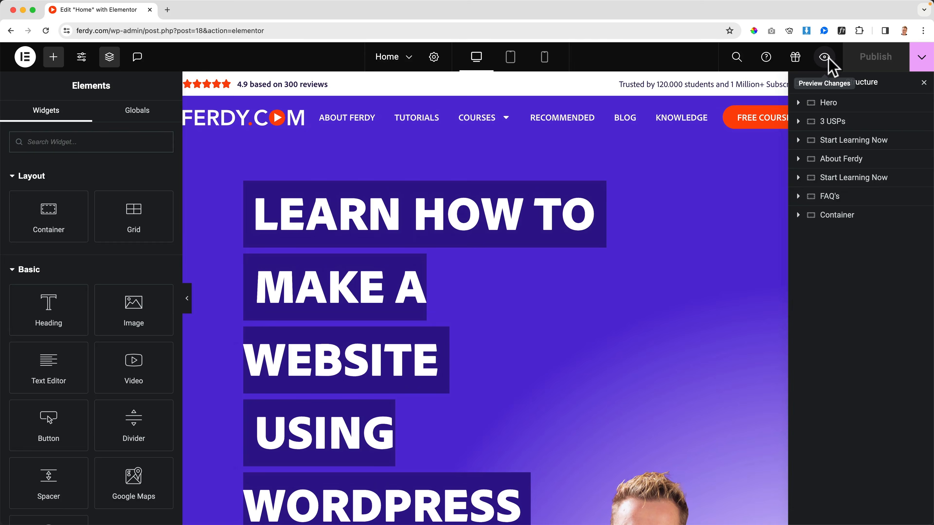
click(825, 58)
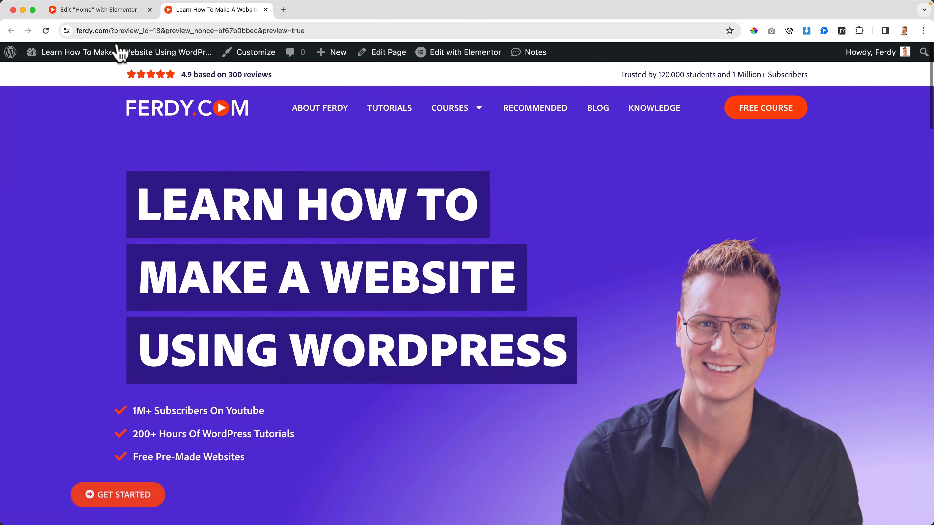
Back in the Home page editor, set the Hero container's margin to 0 px on all sides.
click(108, 13)
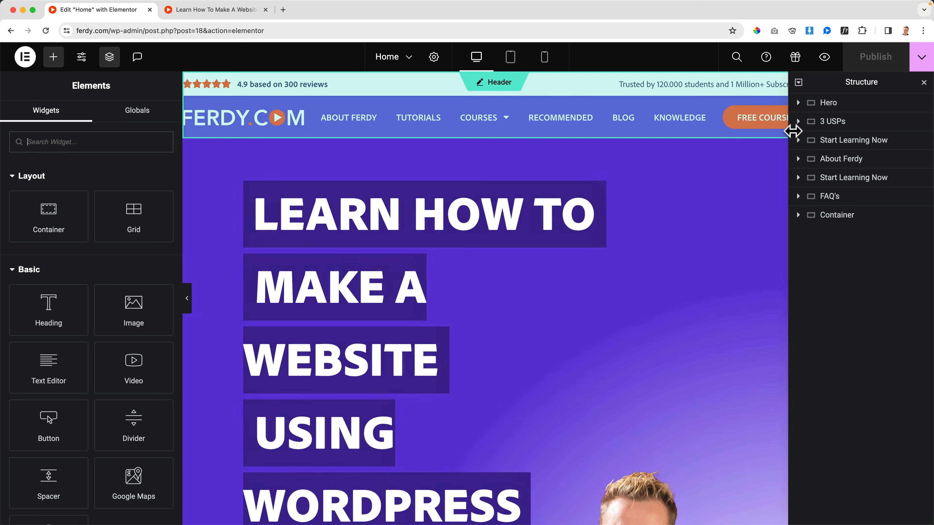
click(832, 105)
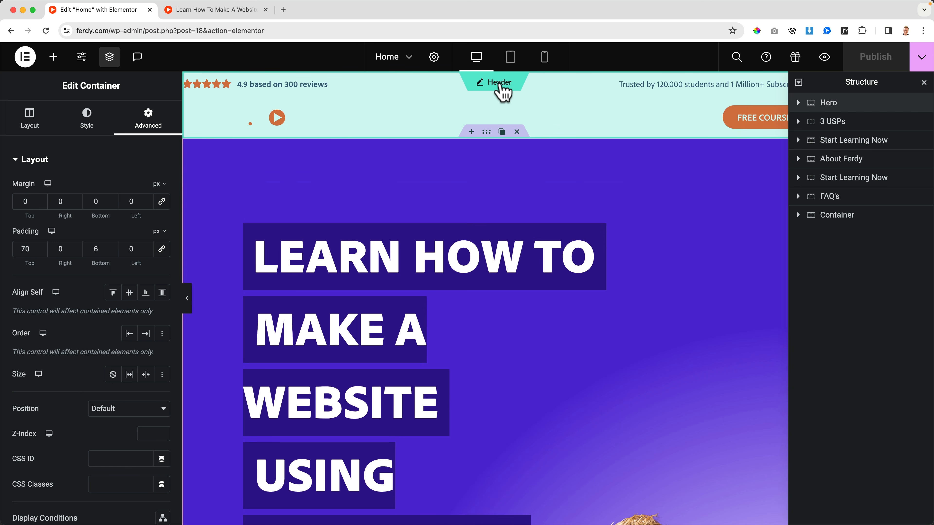
In the Homepage Header template, set the Main Header's bottom margin to -70 px, then preview it and close the old preview tab.
click(500, 85)
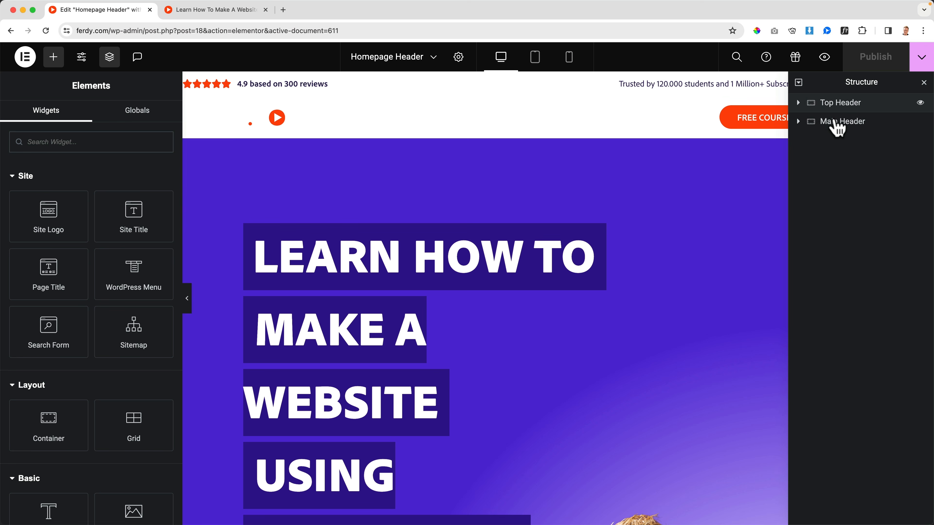
click(838, 123)
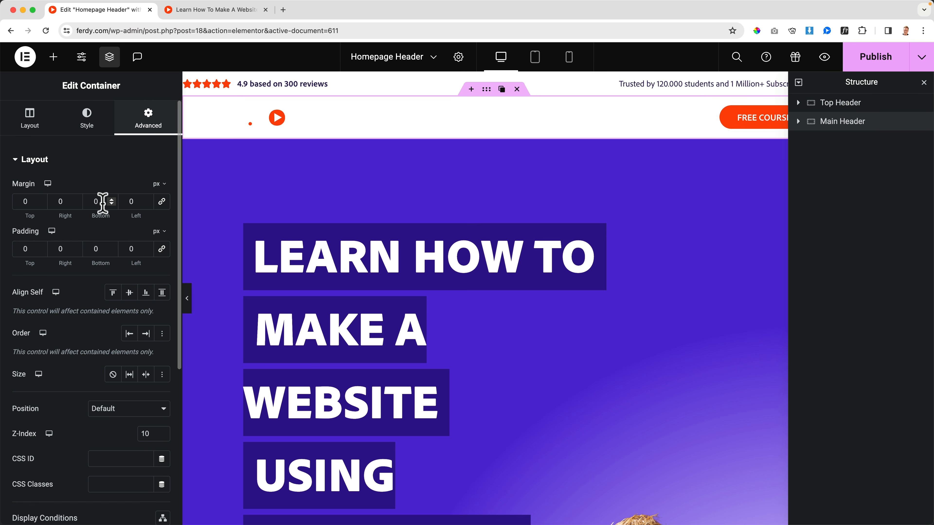
text(-70)
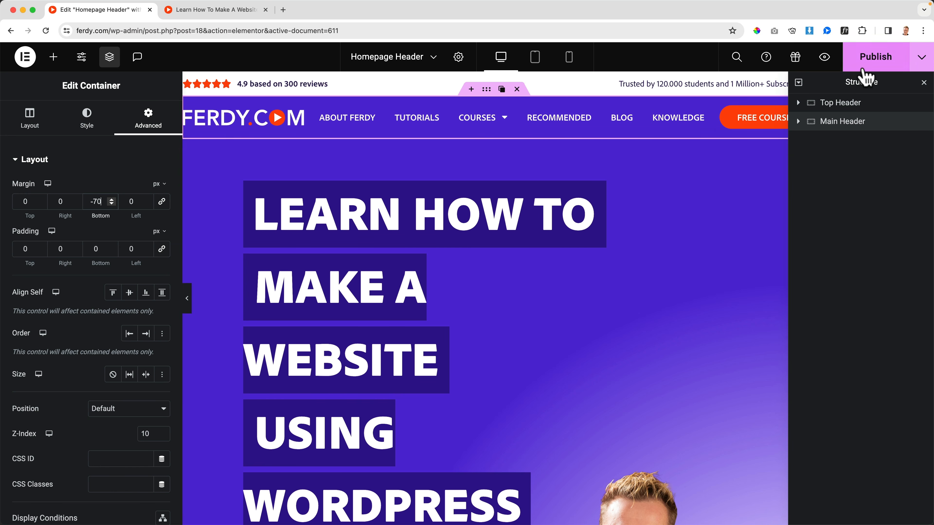
click(824, 59)
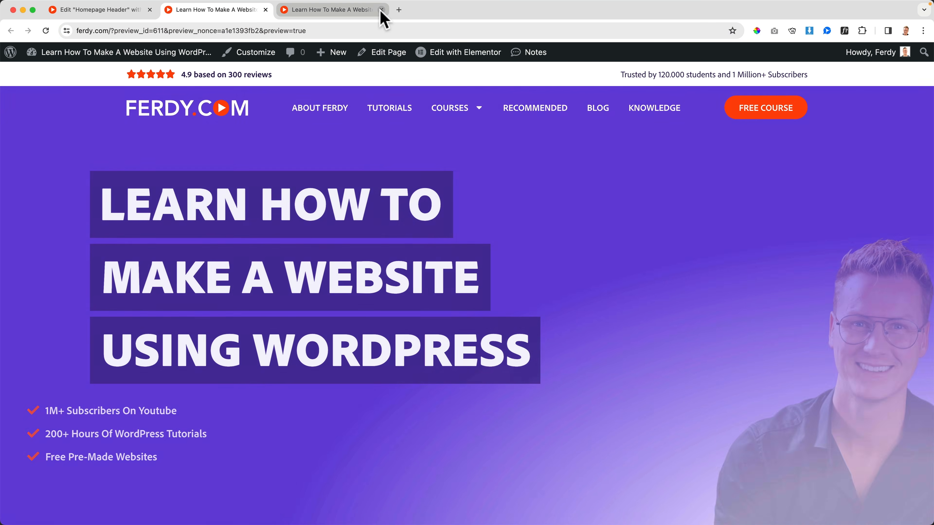
click(382, 10)
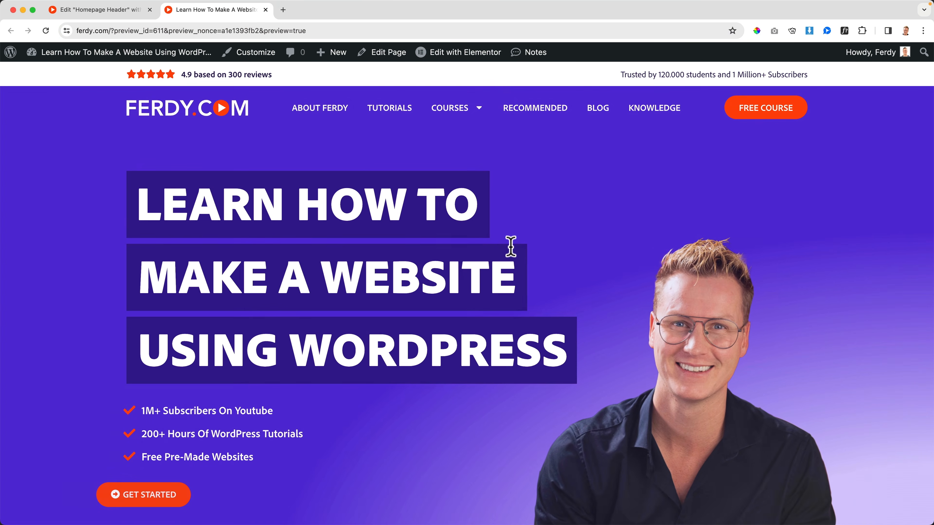
Examine how the header overlays the hero section in the live preview and return to the header editor tab.
scroll(508, 244, down, 6)
scroll(512, 254, up, 6)
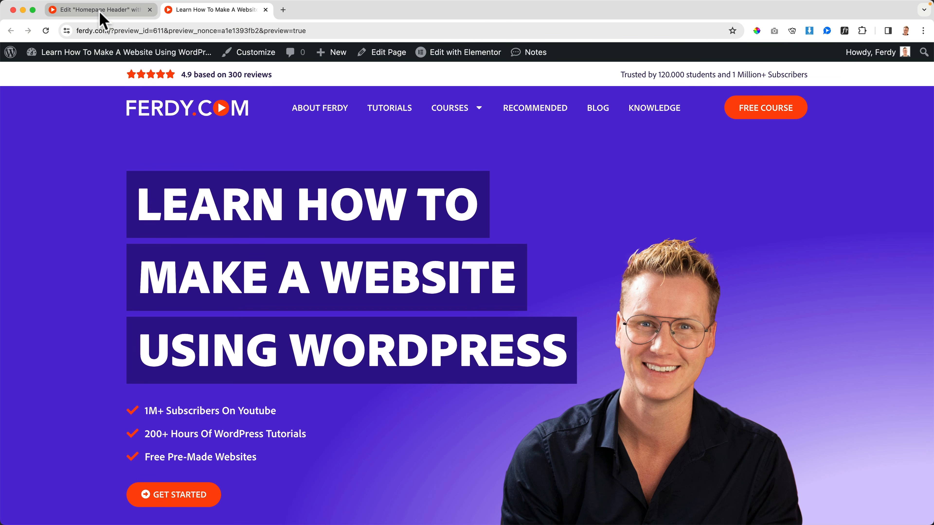
scroll(542, 255, down, 5)
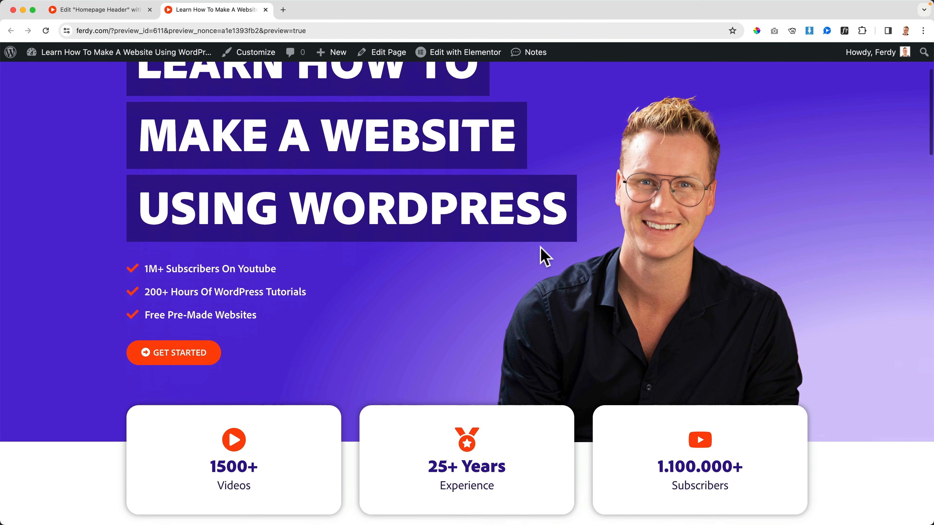
scroll(552, 133, up, 5)
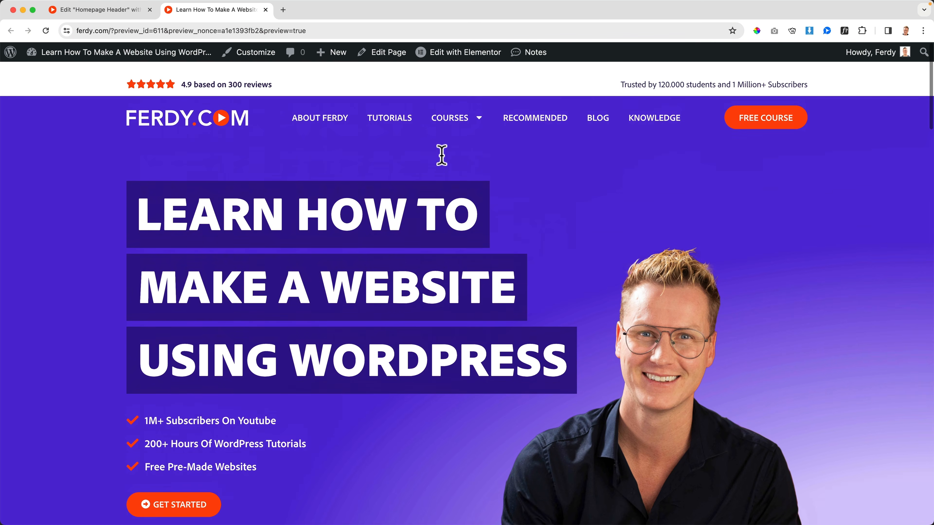
click(111, 15)
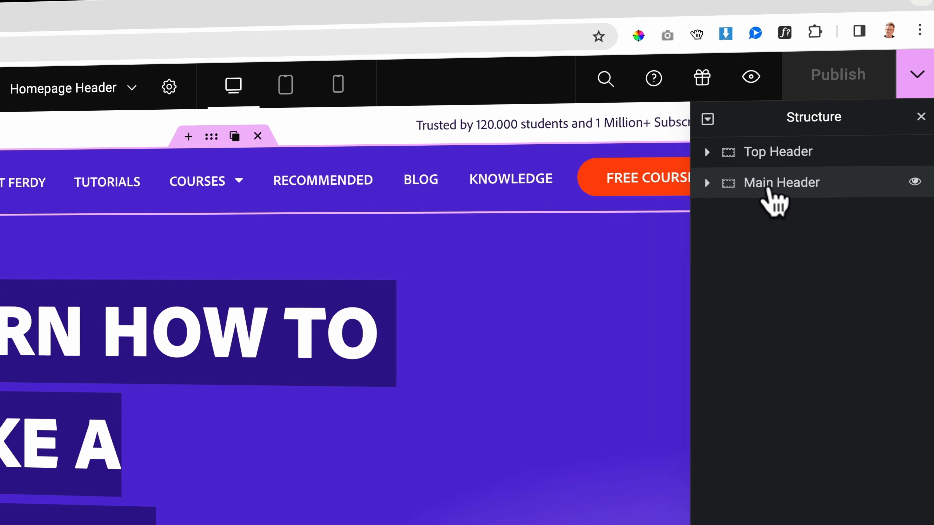
Duplicate the Main Header container, rename the copy "Main Header Sticky" and collapse its contents in the structure.
right_click(835, 121)
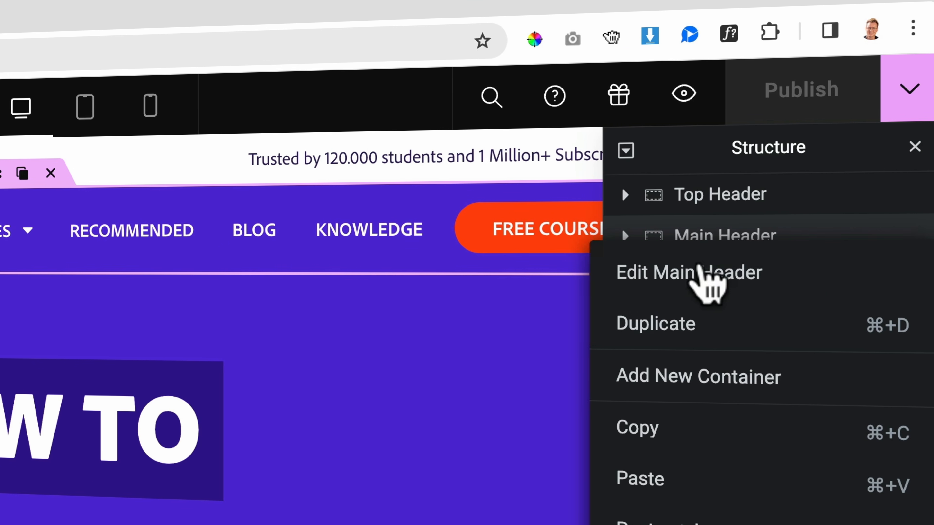
click(682, 325)
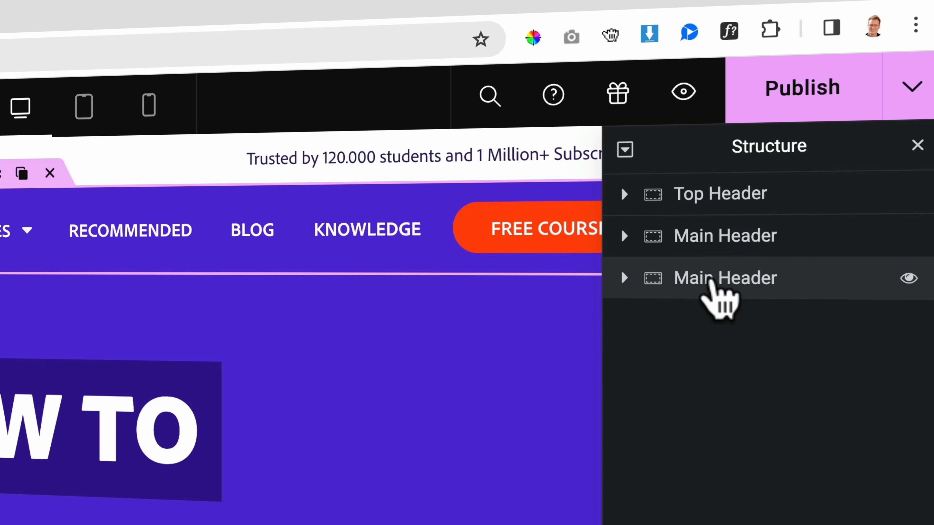
double_click(716, 288)
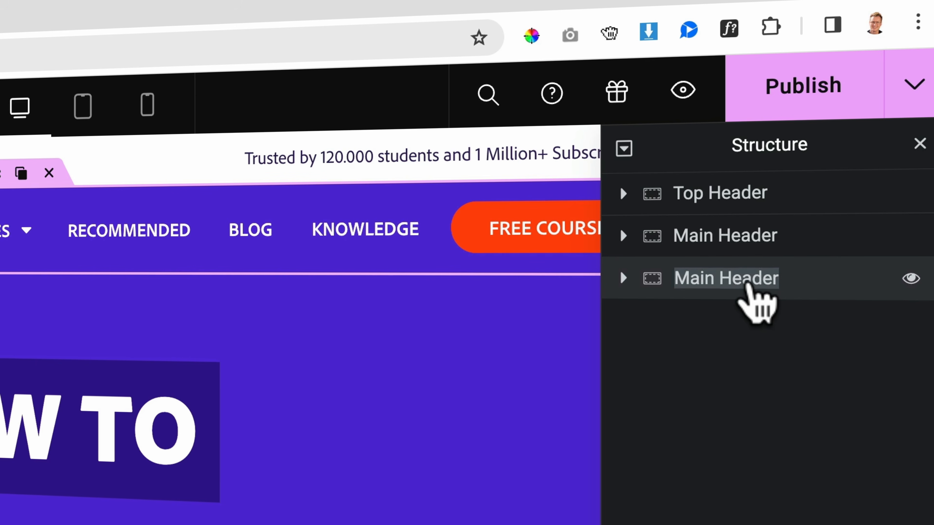
key(End)
text(Sticky)
key(Return)
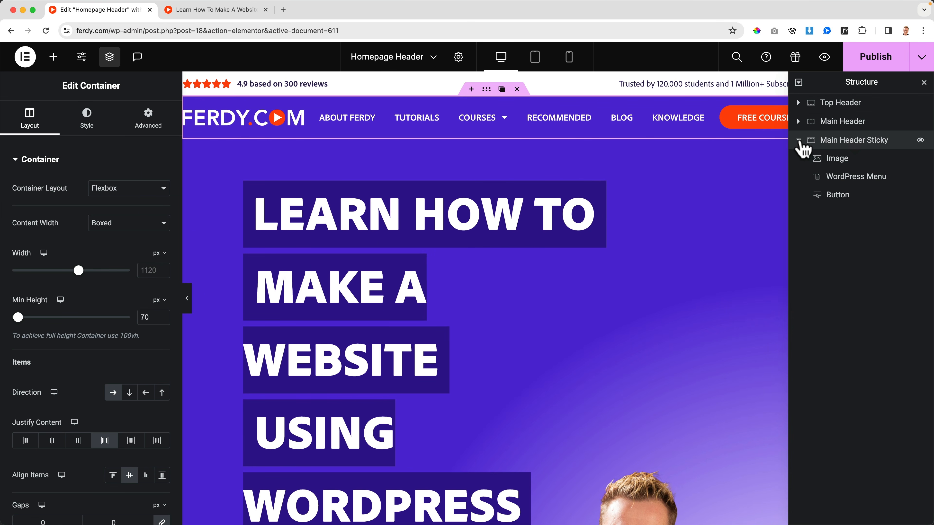
click(799, 140)
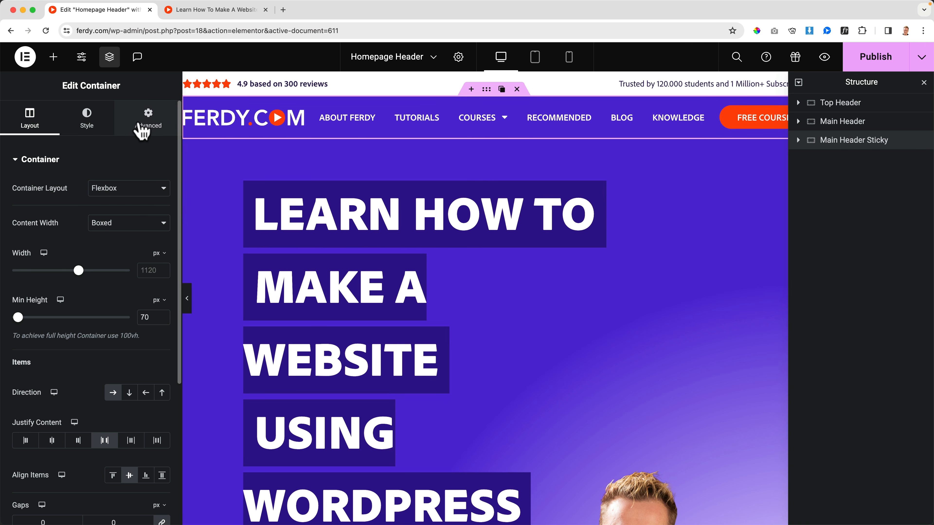
Set the Main Header Sticky container's top margin to 100 px and its background color to the global White.
click(137, 127)
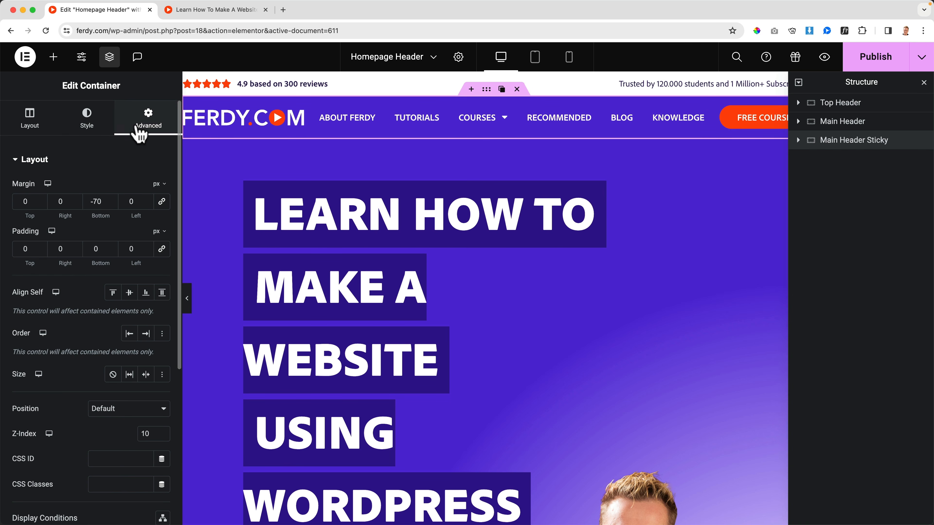
double_click(17, 201)
text(100)
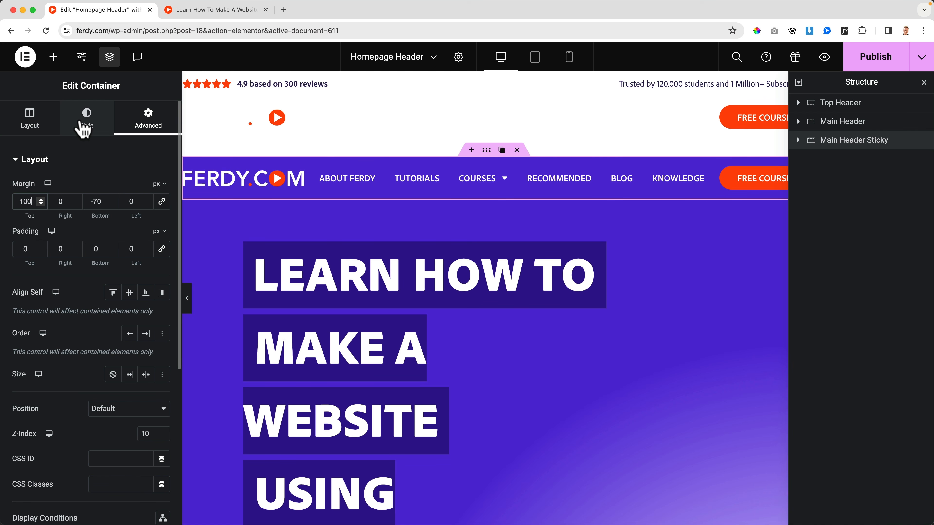
click(84, 129)
click(146, 240)
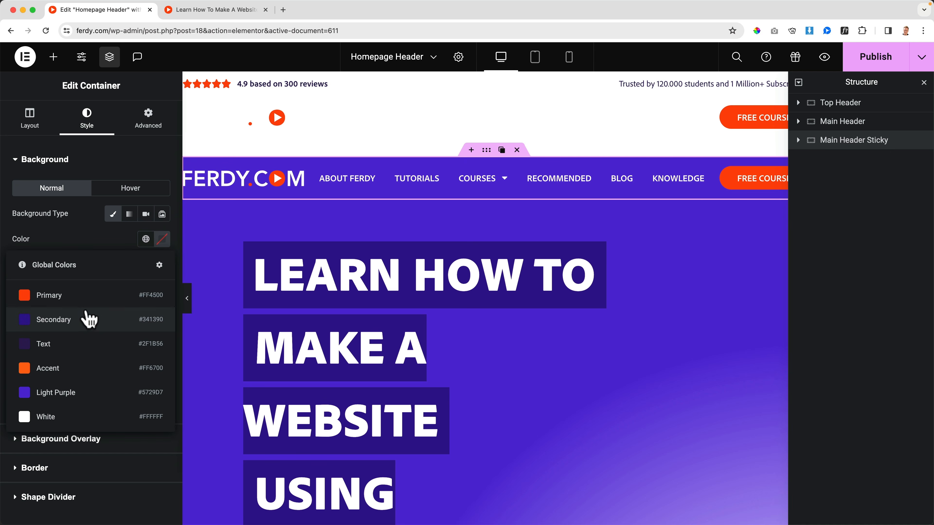
click(60, 417)
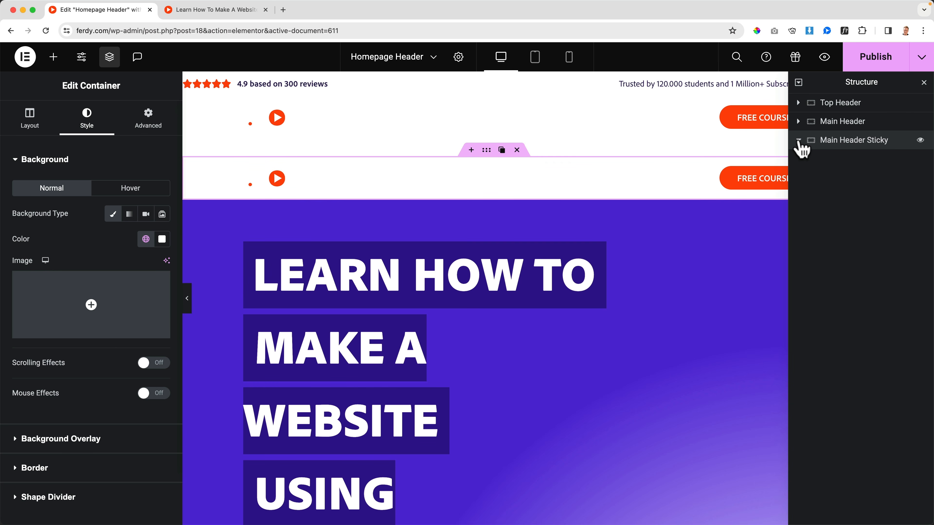
Replace the logo image inside Main Header Sticky with FerdyComLogo.svg from the media library.
click(800, 142)
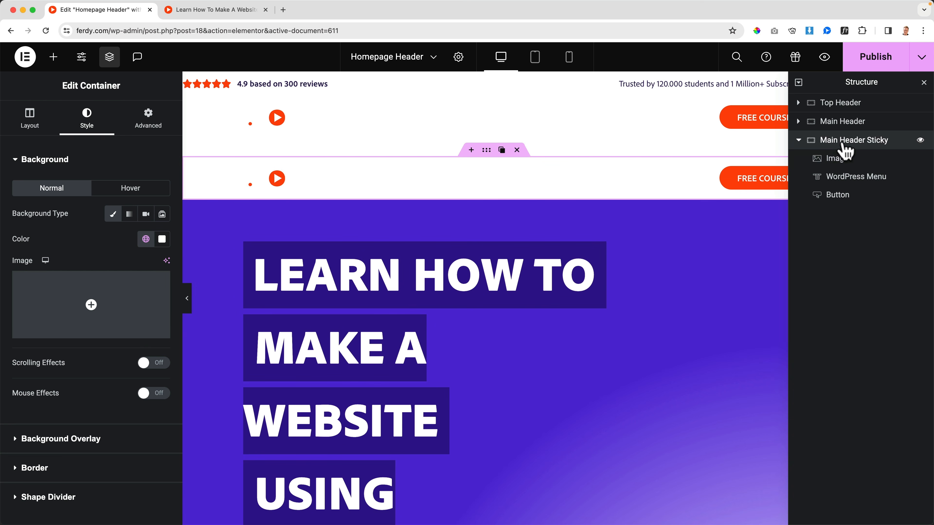
click(149, 123)
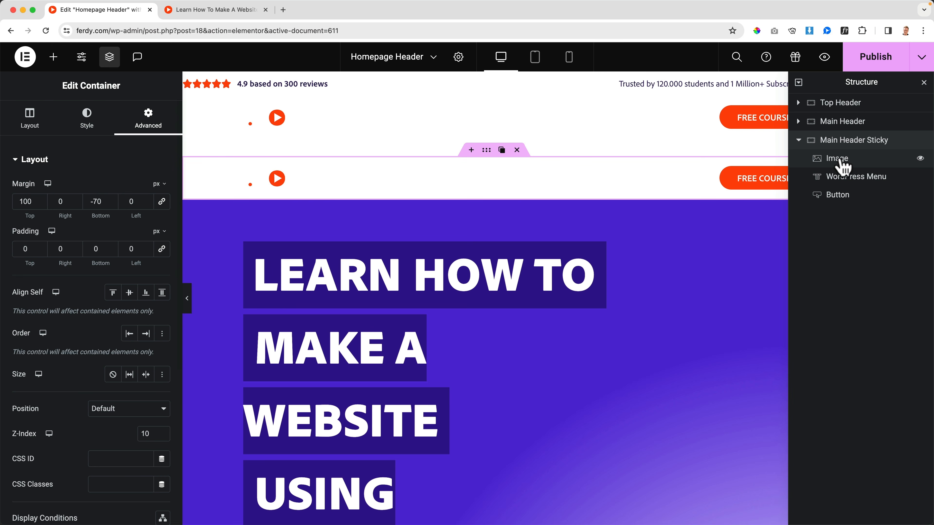
click(842, 166)
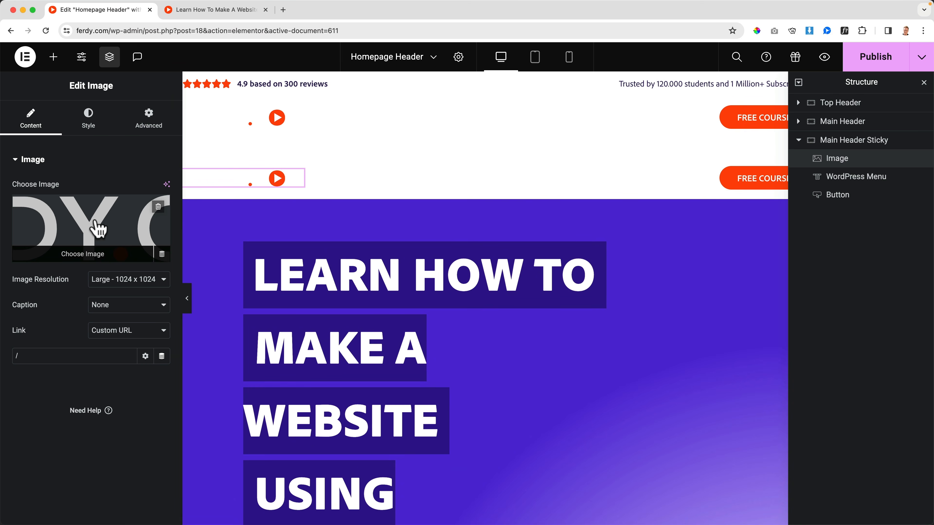
click(98, 227)
click(277, 215)
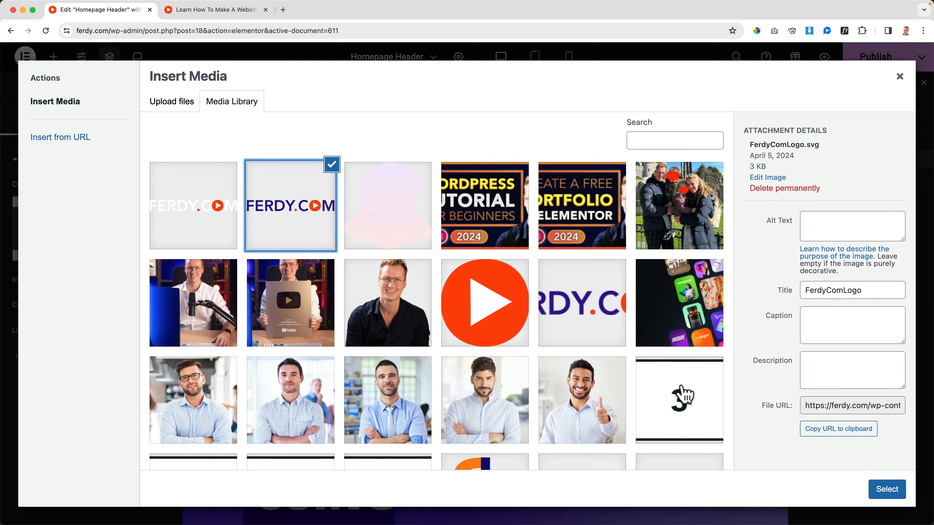
click(865, 490)
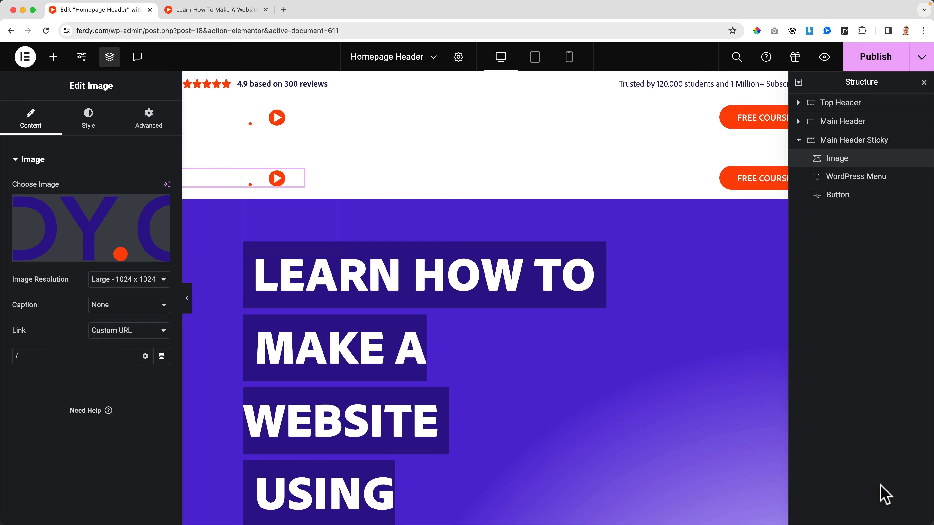
Set the normal text color of the WordPress Menu in Main Header Sticky to the global Text color.
click(846, 182)
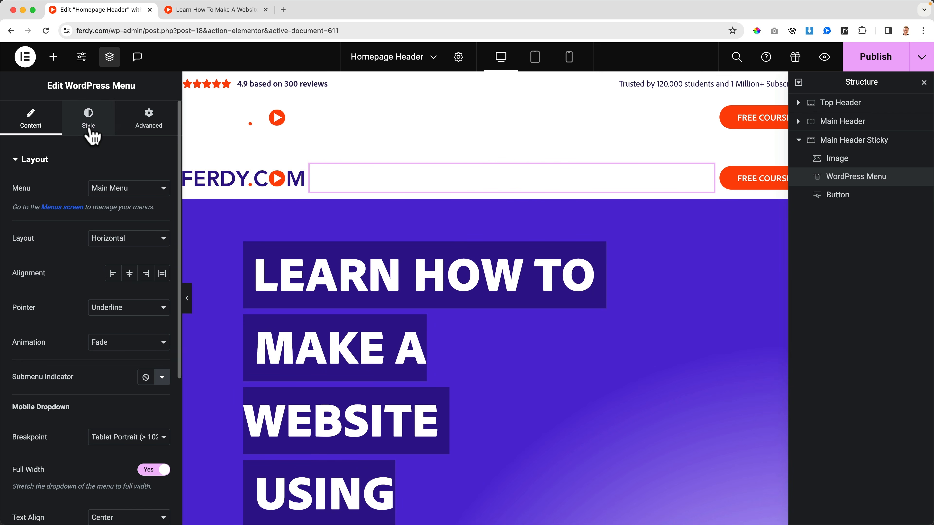
click(90, 128)
click(145, 239)
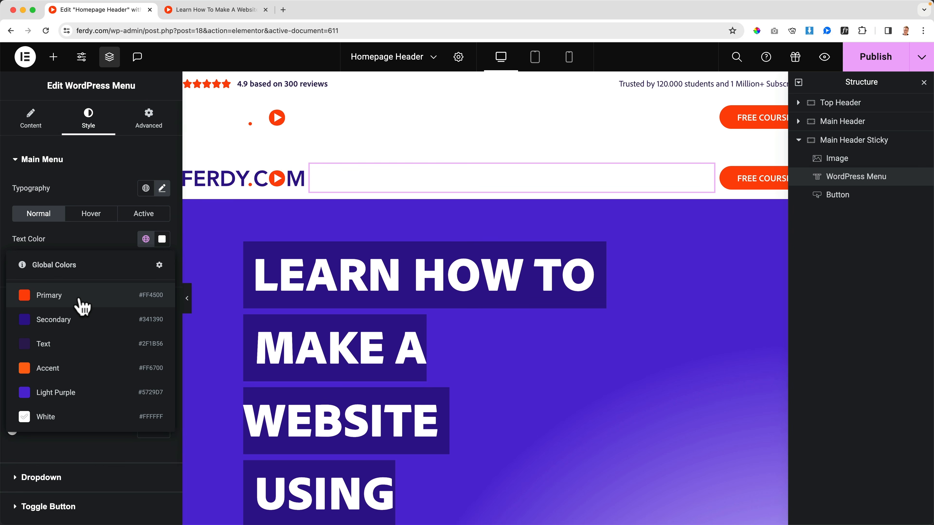
click(62, 345)
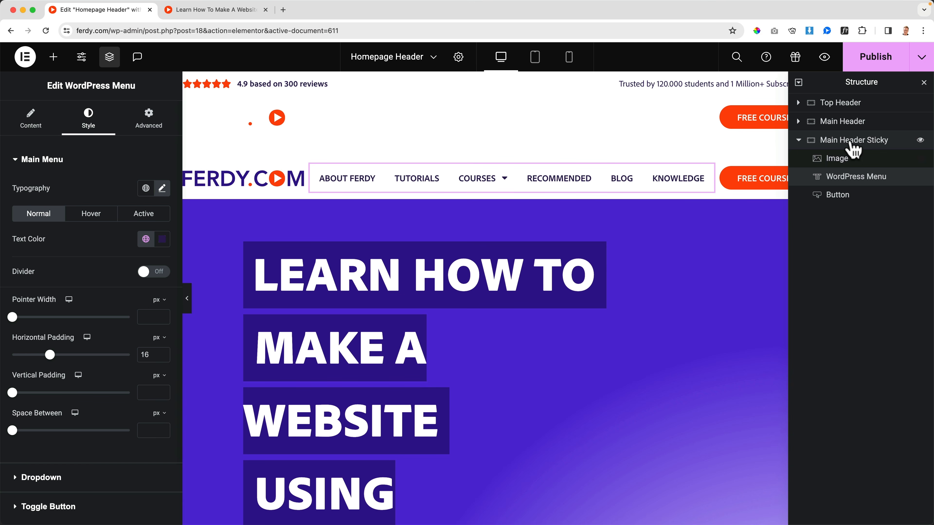
Set the Main Header Sticky container's top margin to 0 px, publish the header and reload the live preview.
click(846, 142)
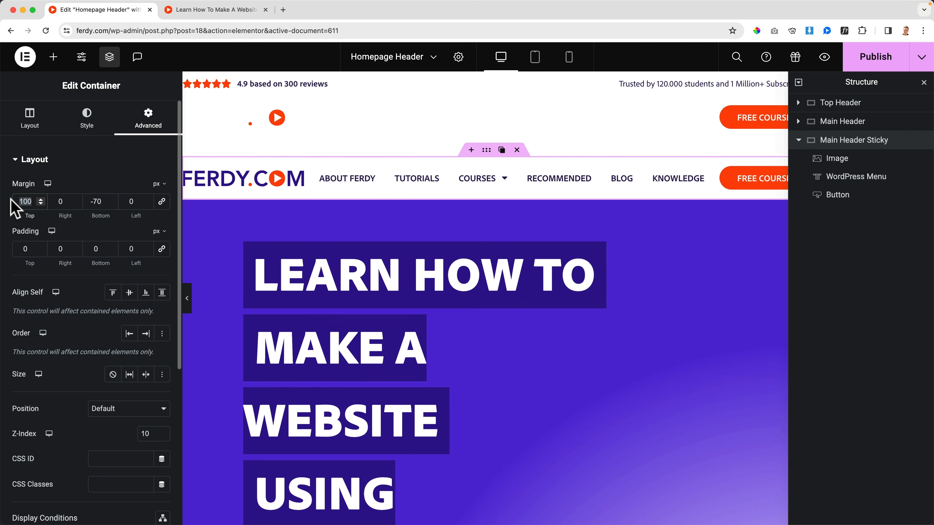
text(0)
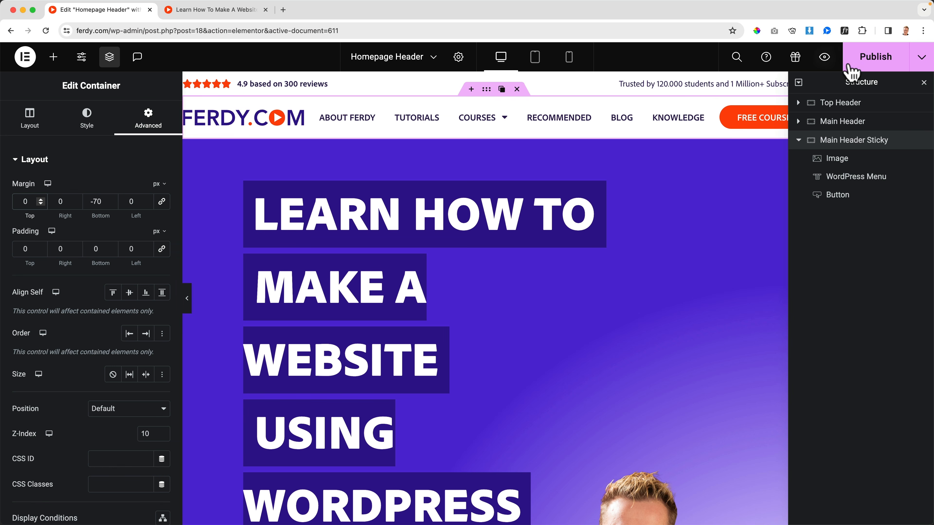
click(863, 67)
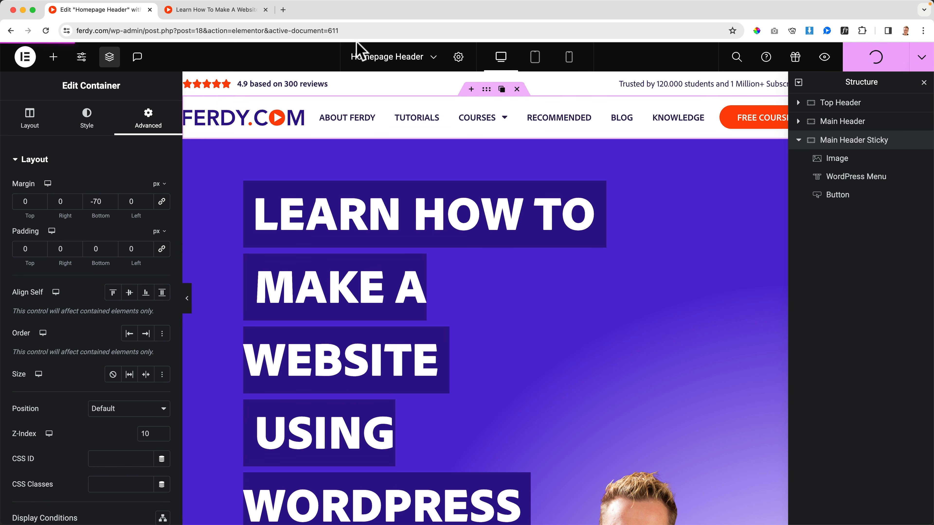
click(228, 11)
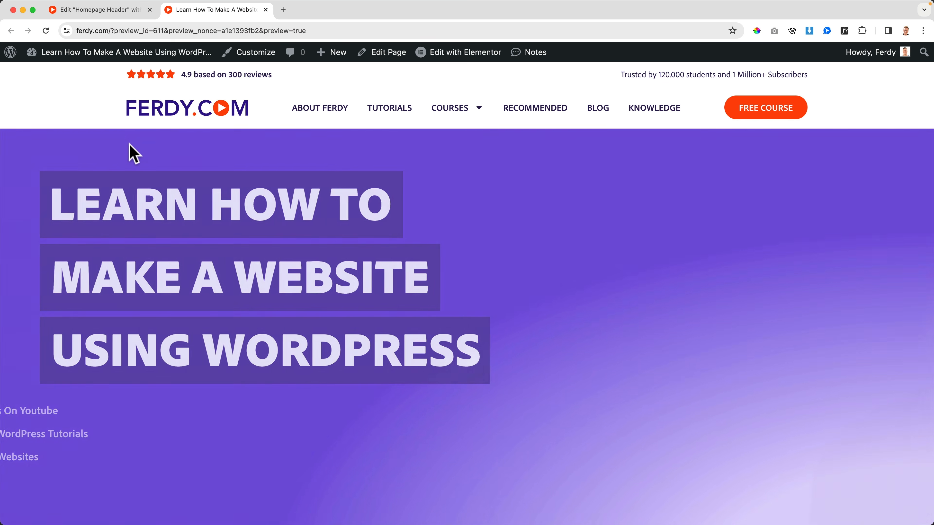
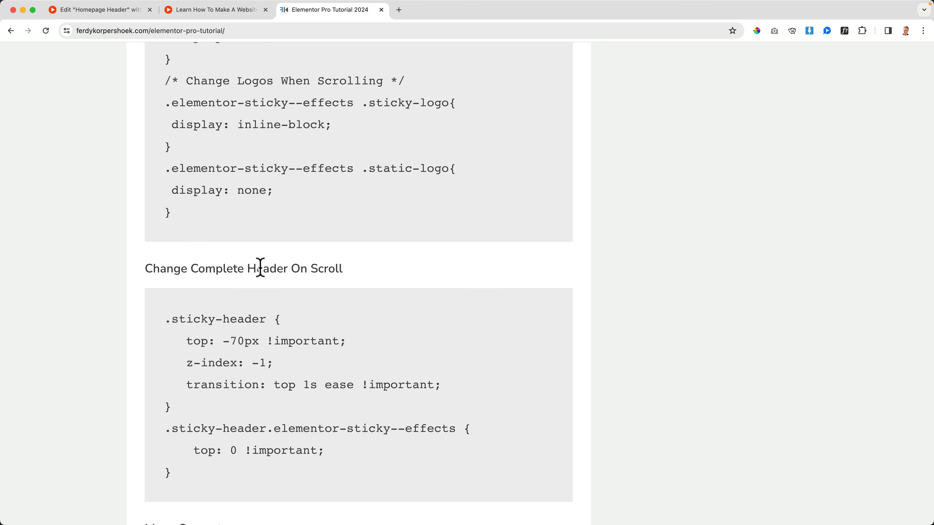
Copy the full "Change Complete Header On Scroll" CSS snippet from the tutorial page and return to the Homepage Header editor.
scroll(313, 272, down, 3)
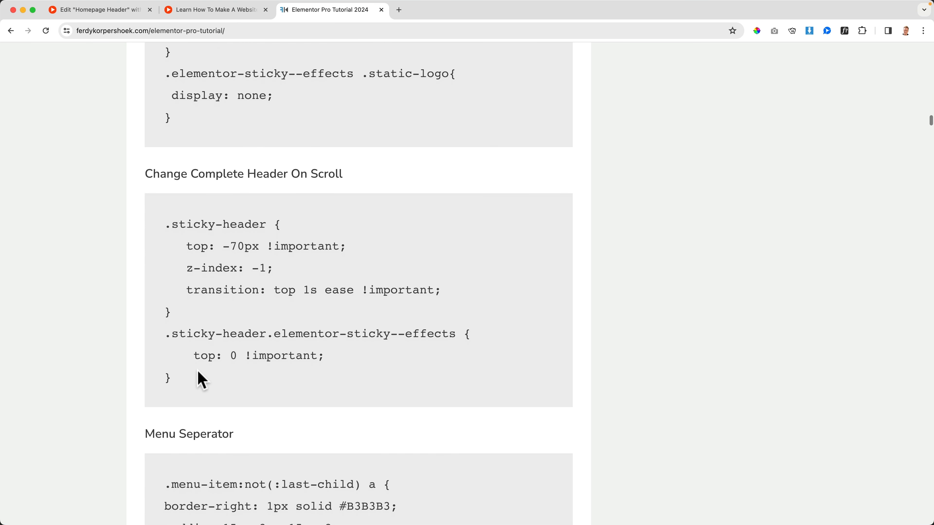
drag(201, 383, 167, 229)
key(super+c)
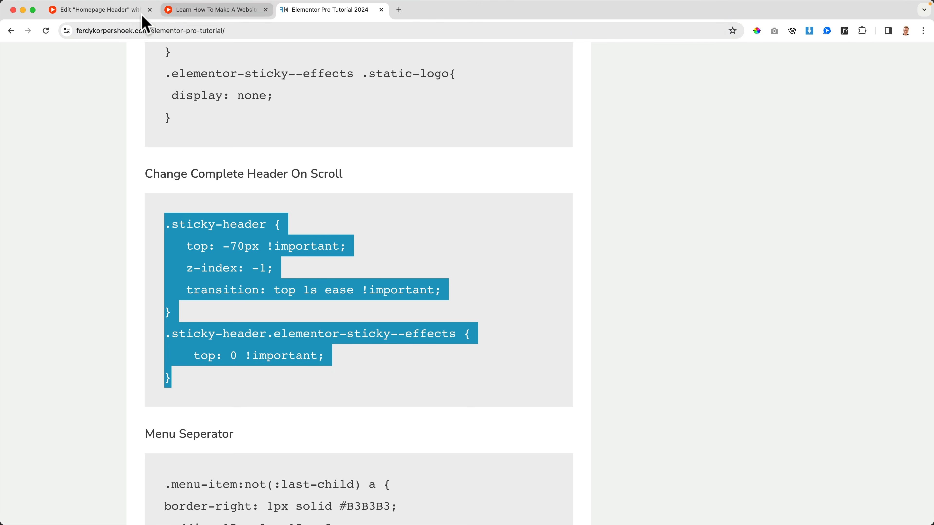
click(125, 13)
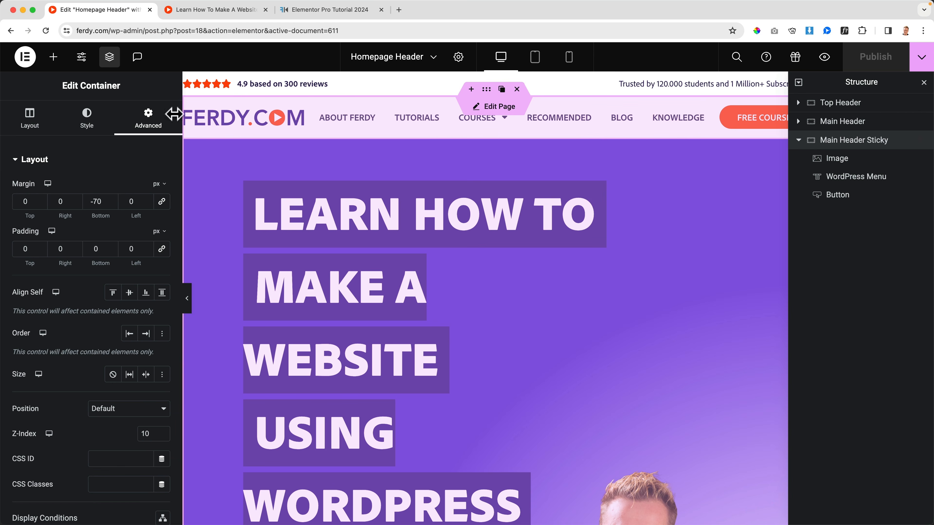
Give the Main Header Sticky container the CSS class sticky-header and publish the header.
scroll(67, 206, down, 3)
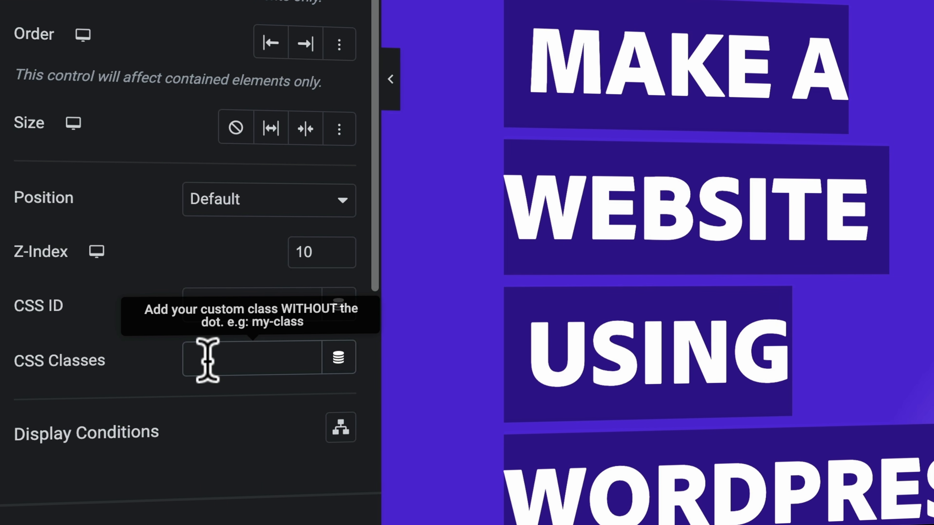
click(208, 361)
text(sticky-)
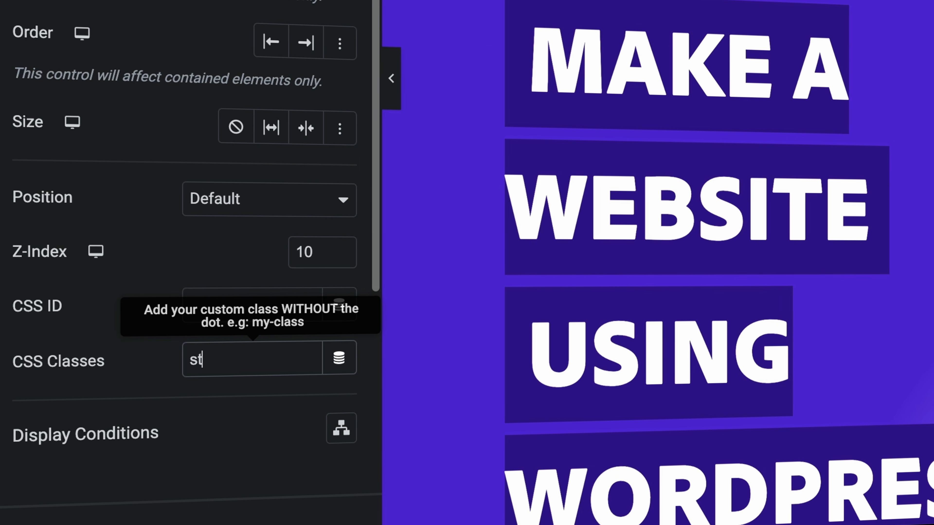
text(header)
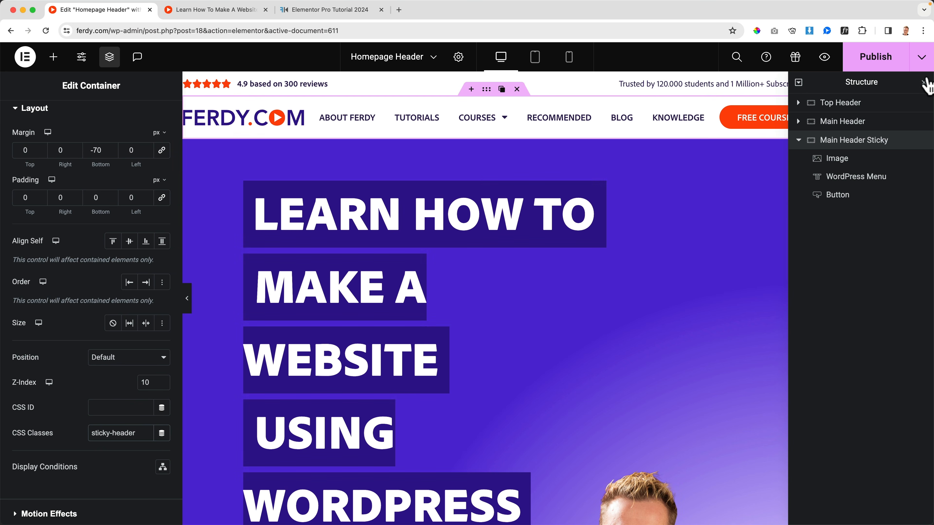
click(911, 55)
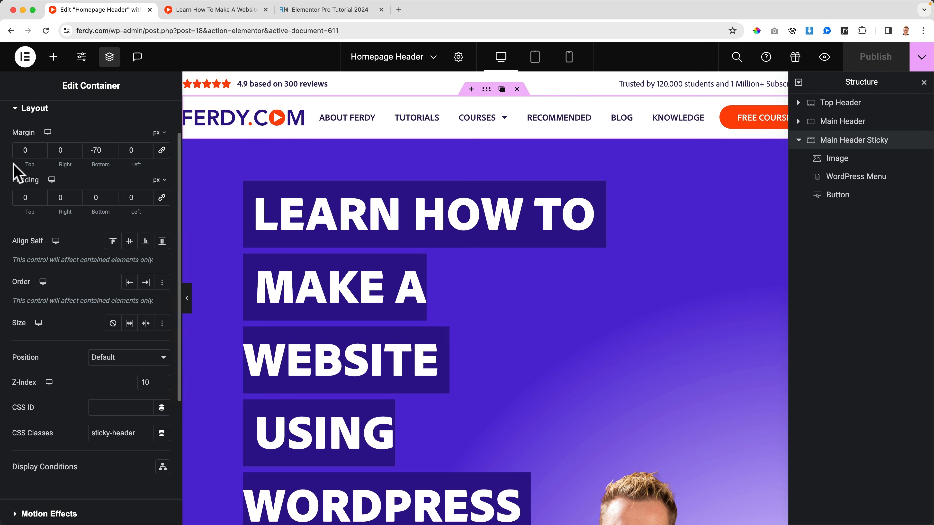
click(26, 112)
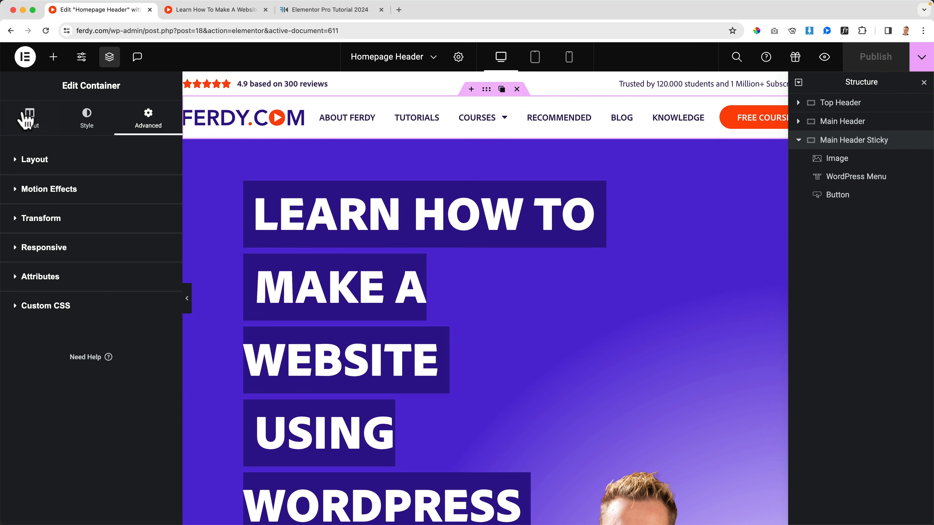
click(50, 309)
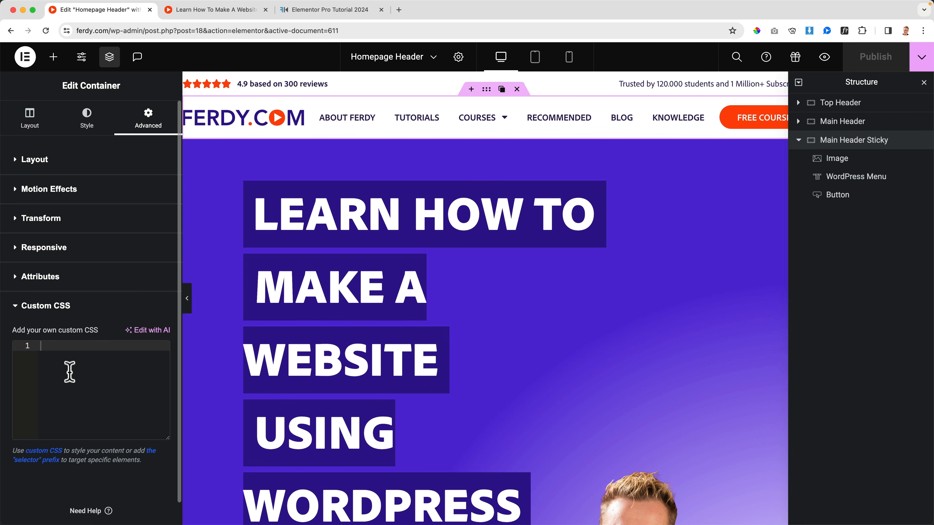
key(super+v)
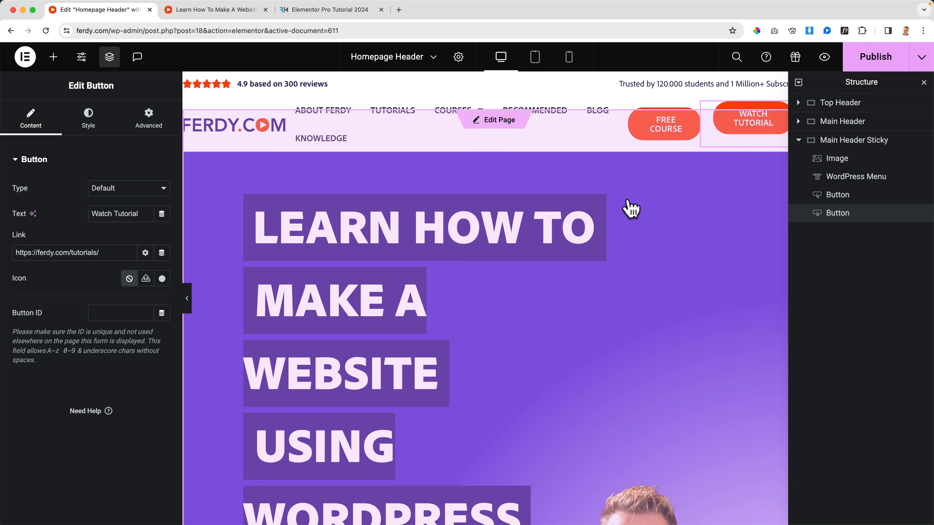
key(super+z)
Paste the copied sticky-header CSS into the Main Header Sticky container's custom CSS, publish, and check the page scrolling in the live preview.
click(846, 148)
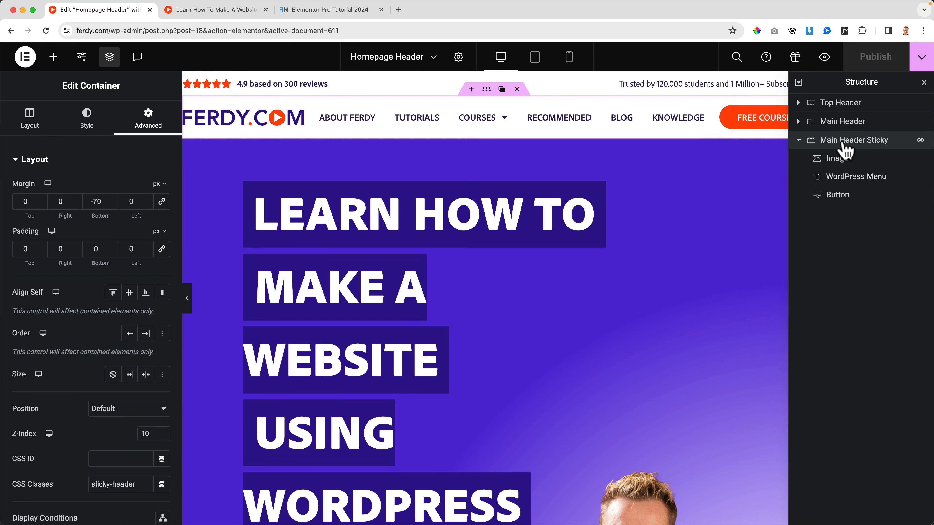
click(60, 165)
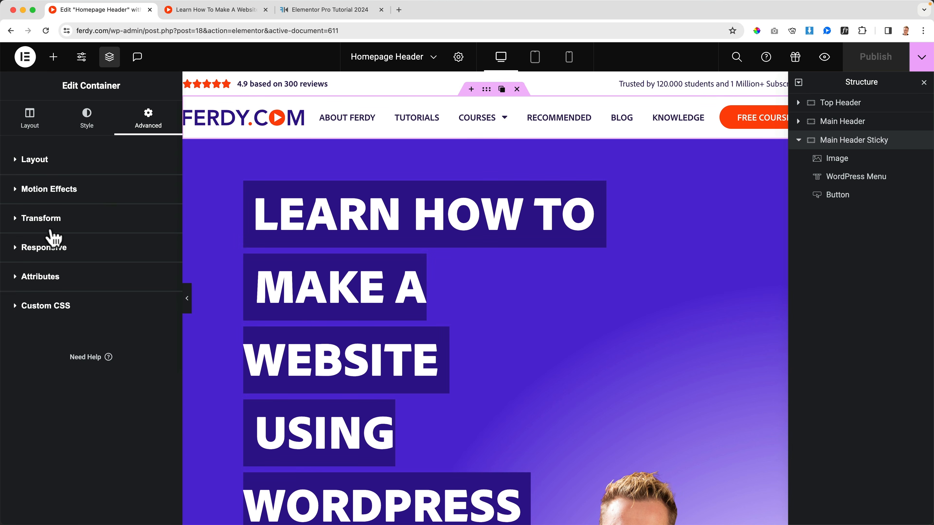
click(47, 308)
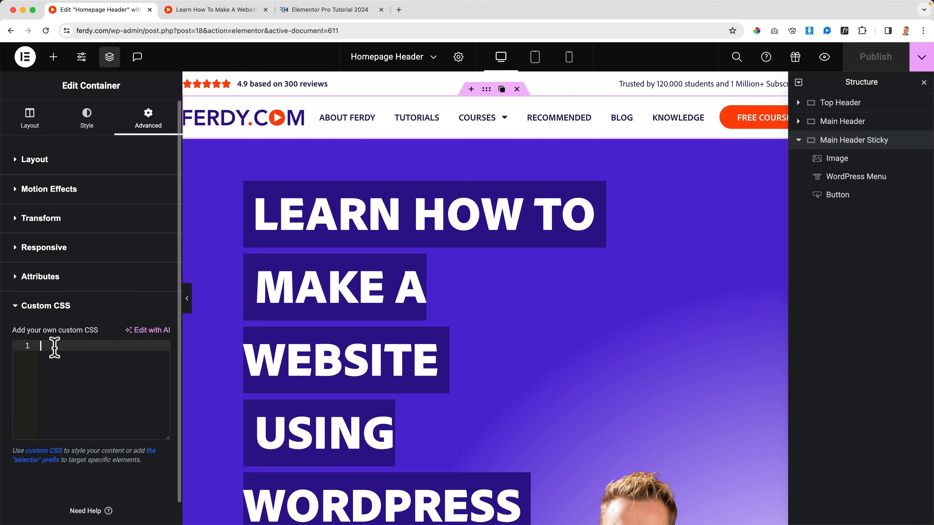
key(super+v)
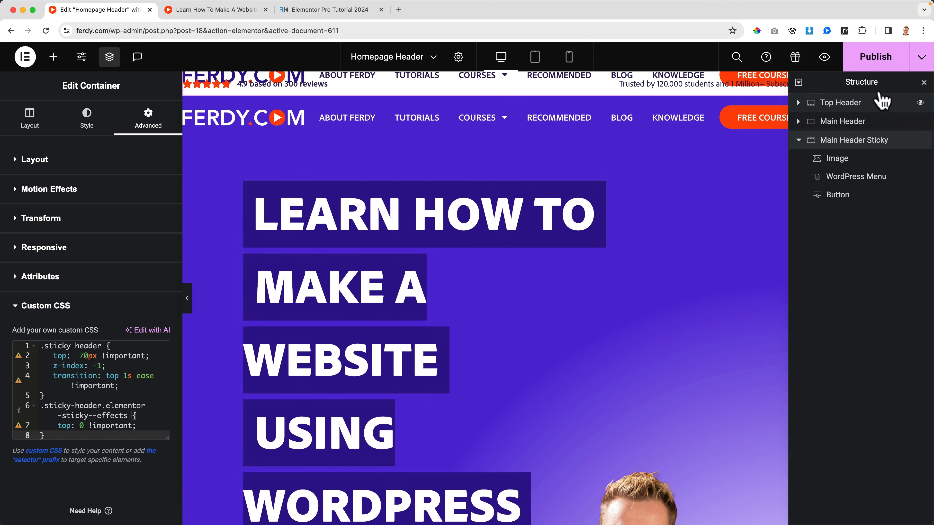
click(876, 57)
click(237, 13)
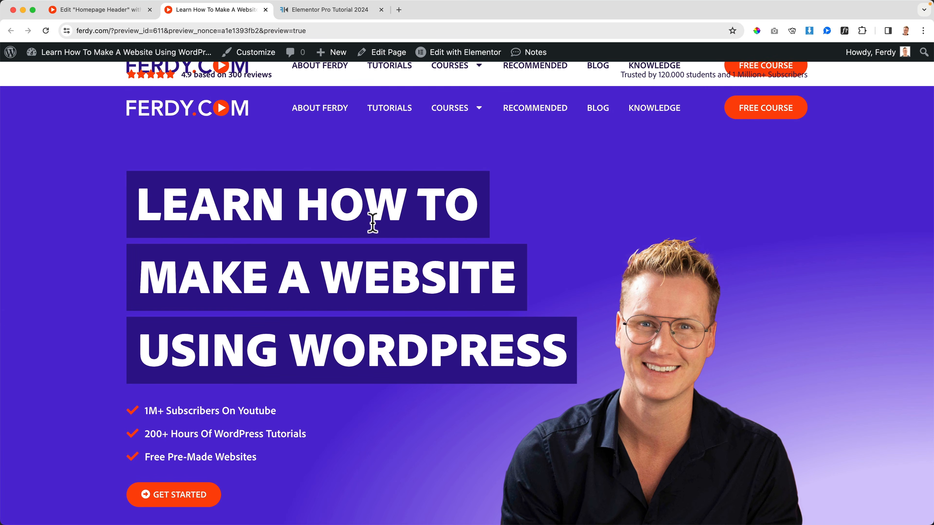
scroll(384, 231, down, 10)
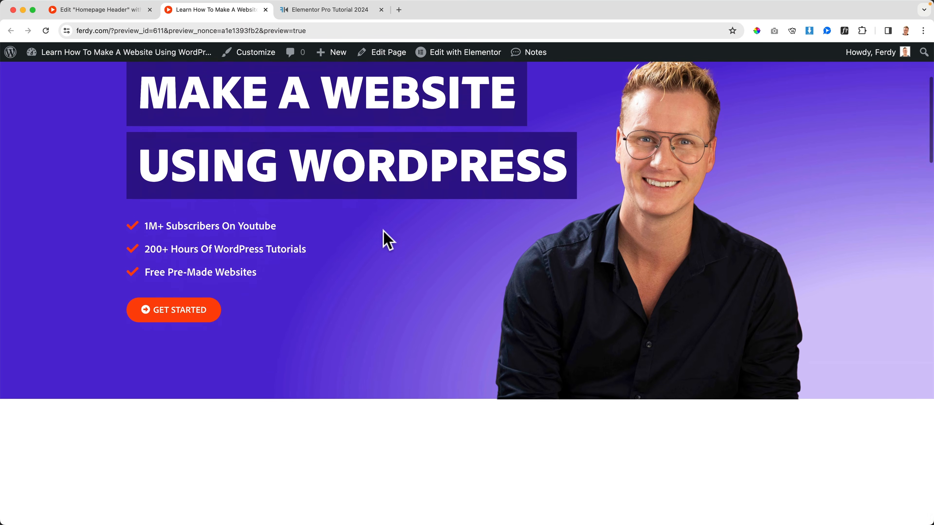
scroll(385, 239, up, 10)
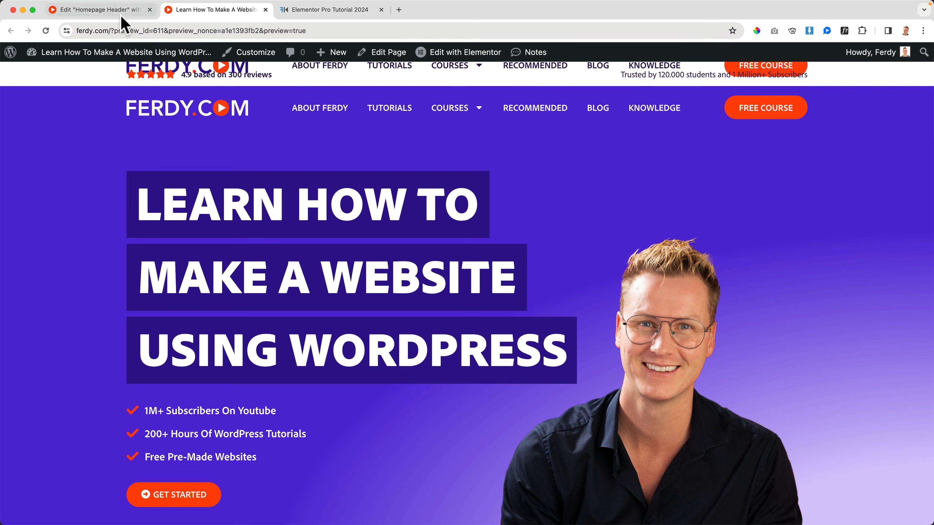
Set the Main Header Sticky container's Sticky motion effect to Top, publish, and check the header in the live preview.
click(117, 16)
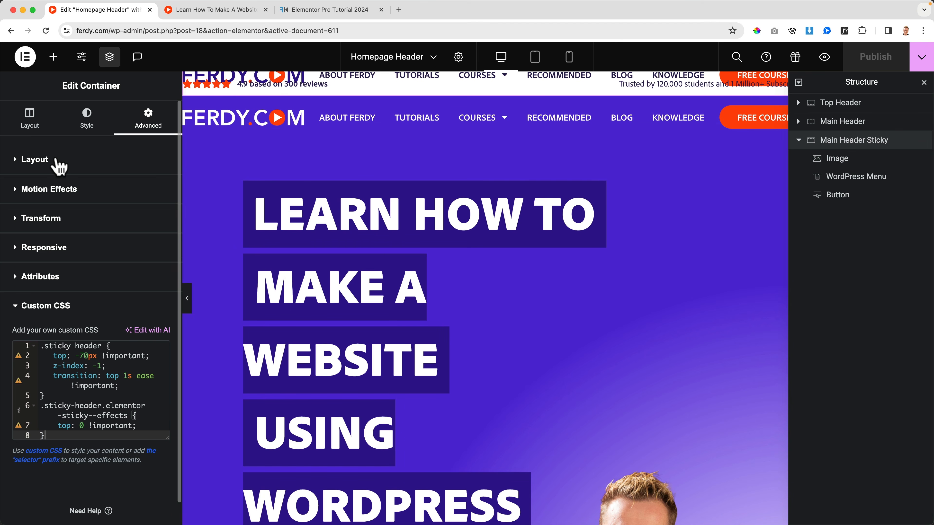
click(56, 161)
click(33, 162)
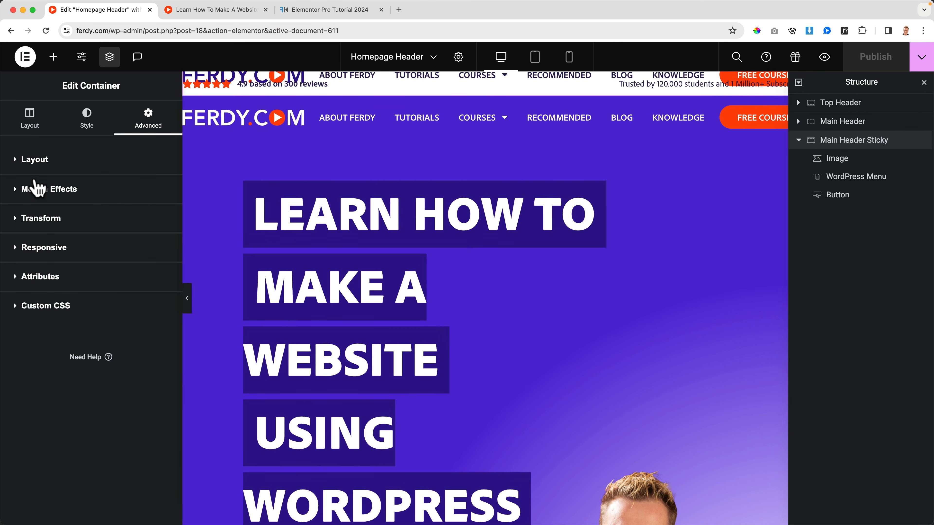
click(41, 188)
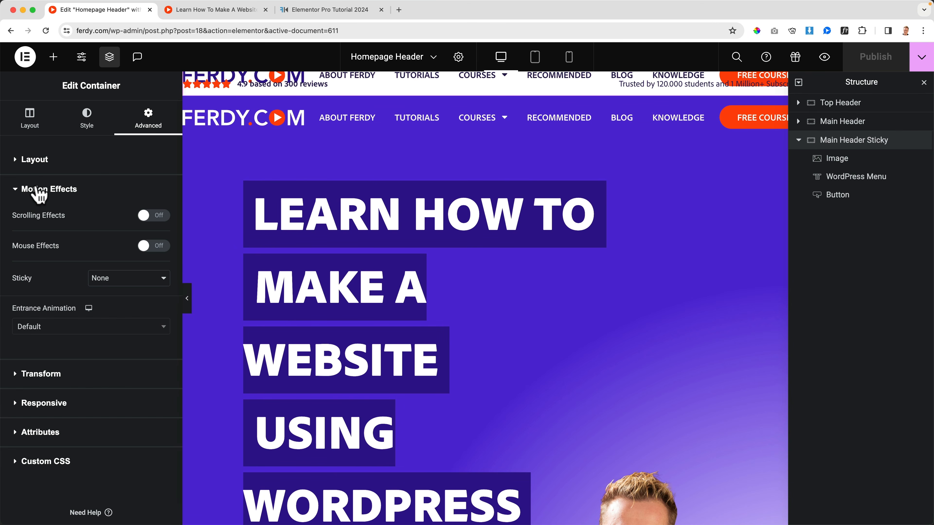
click(96, 278)
click(106, 290)
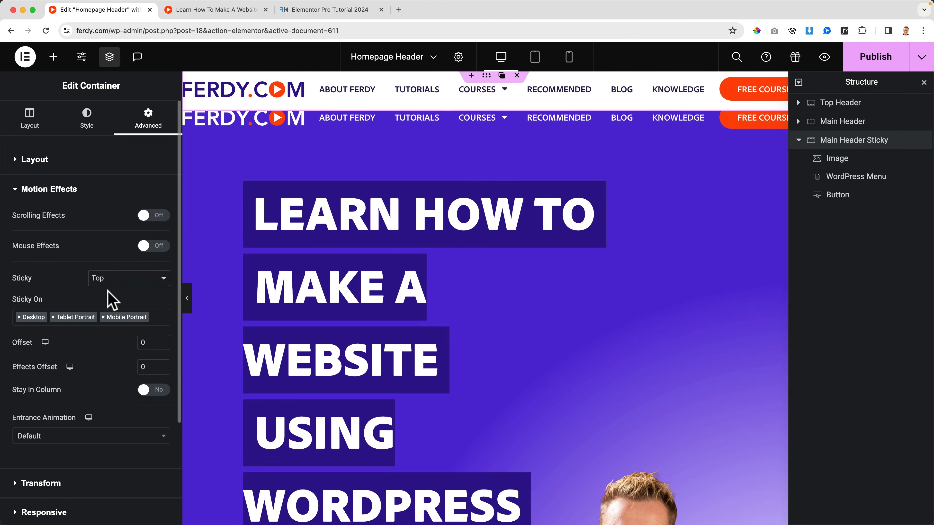
click(875, 58)
click(216, 11)
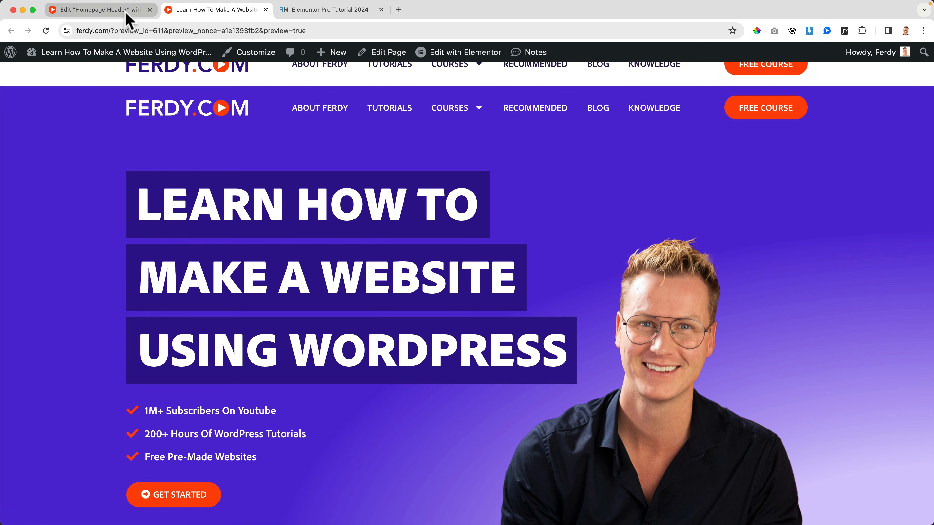
Set the Main Header Sticky container's sticky Effects Offset to 250, publish, and check the header while scrolling the live preview.
click(99, 10)
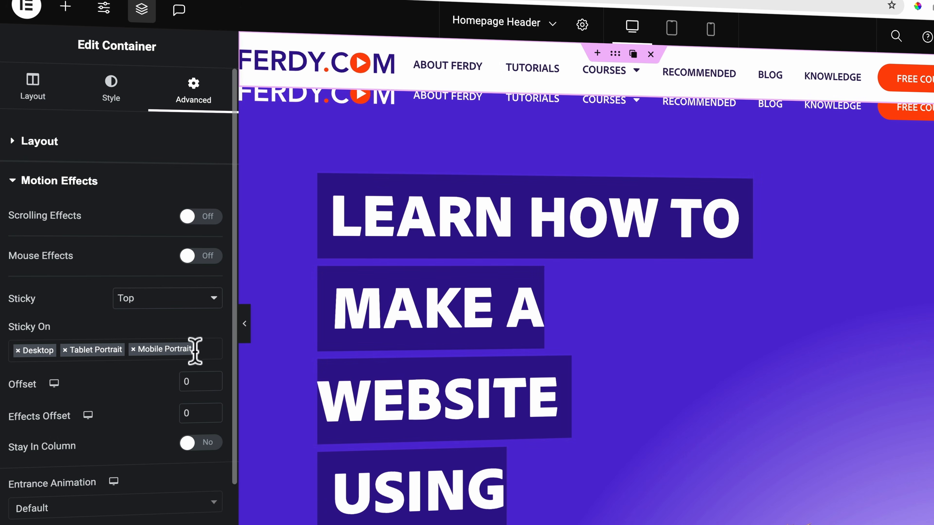
text(250)
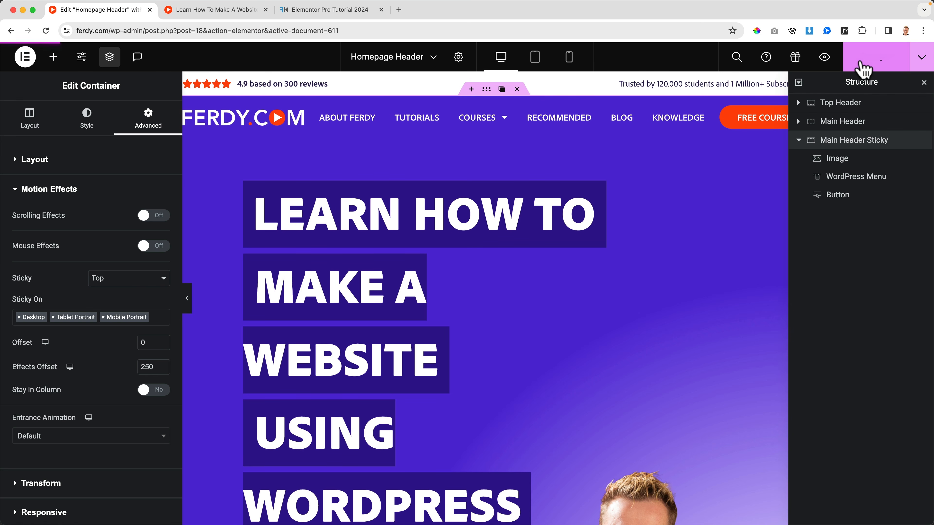
click(210, 10)
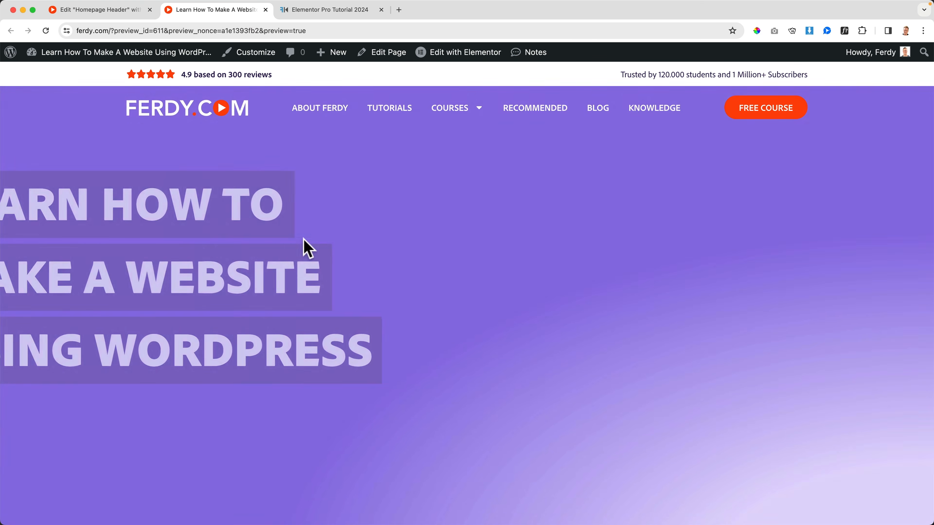
scroll(477, 266, down, 2)
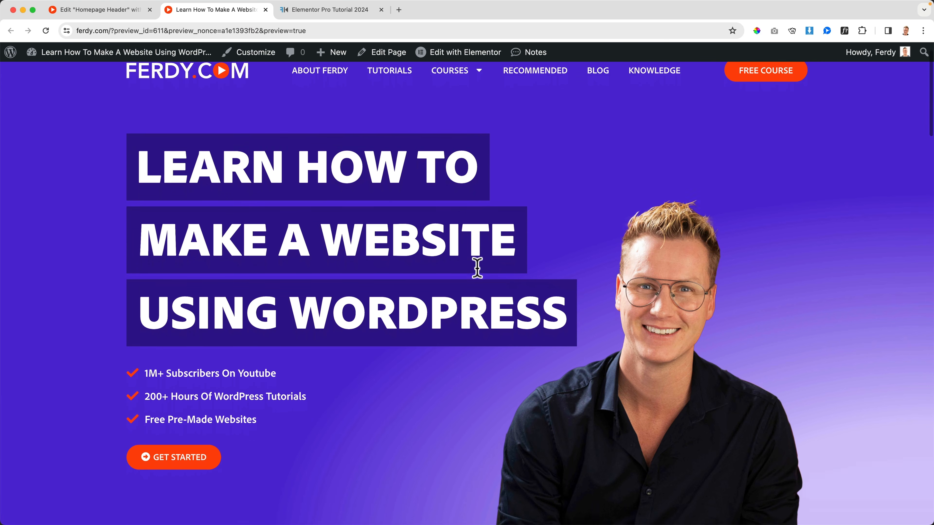
scroll(477, 267, down, 5)
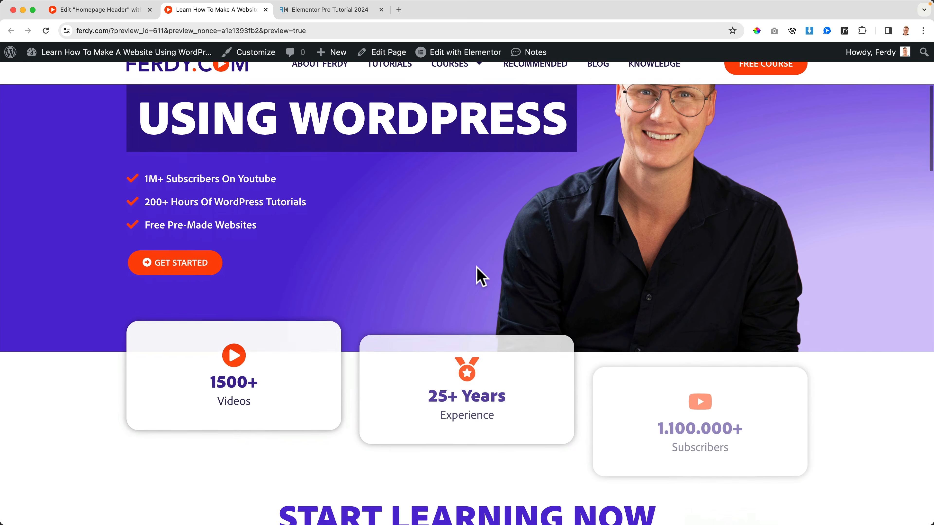
scroll(476, 267, down, 2)
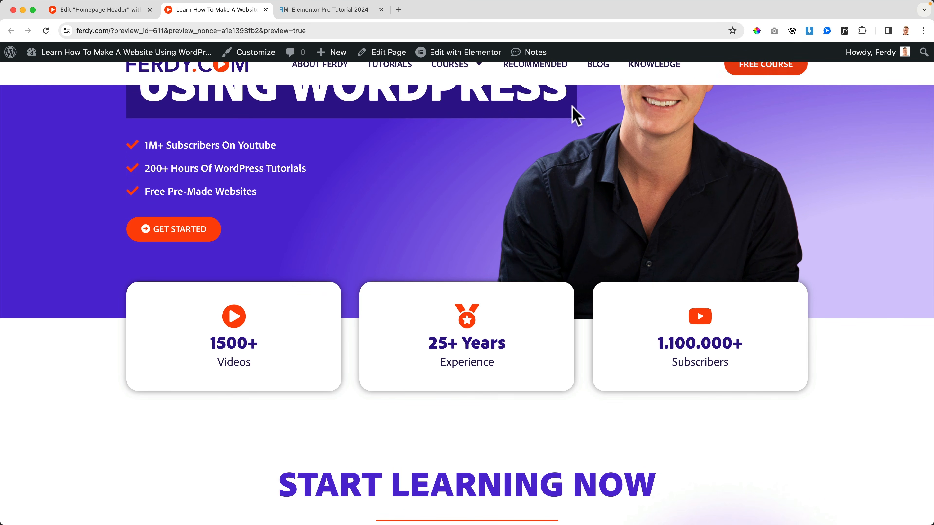
scroll(399, 165, up, 7)
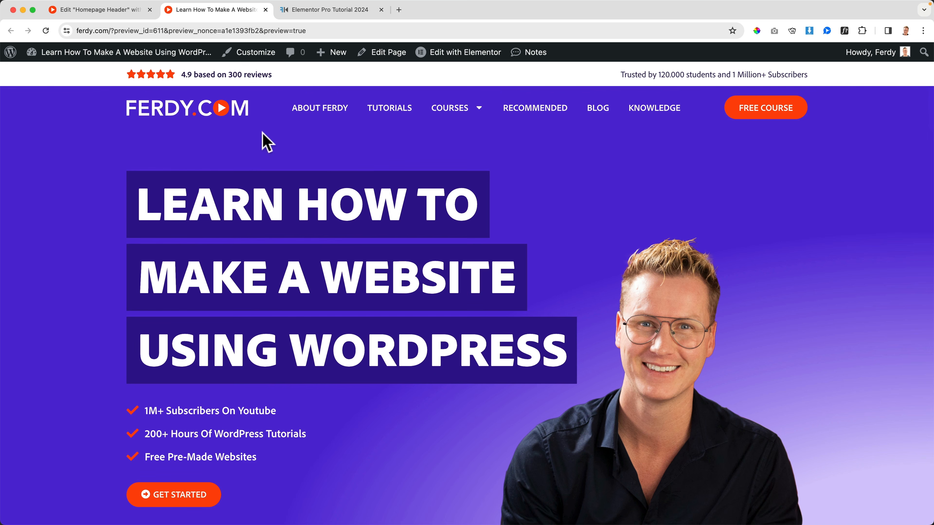
Open the homepage from the header logo in an incognito window and examine the sticky header on scroll and its Courses submenu.
right_click(177, 110)
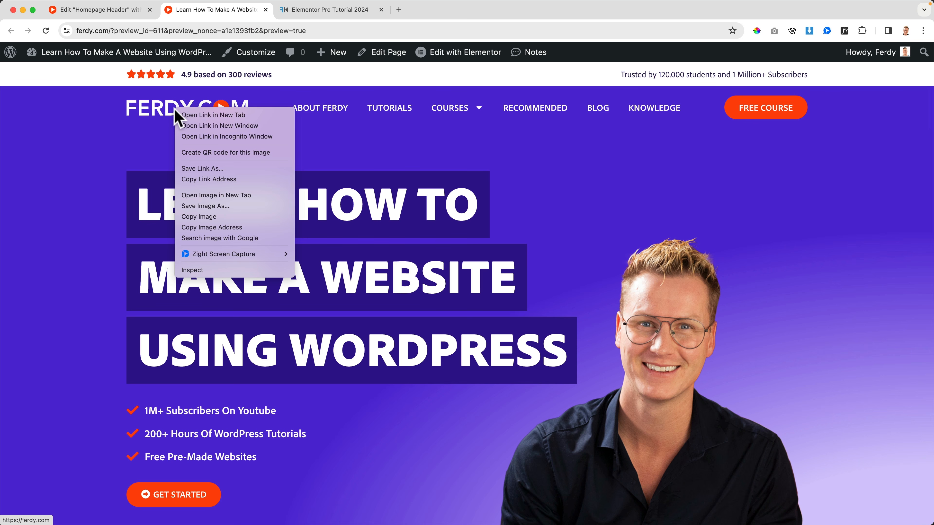
click(217, 137)
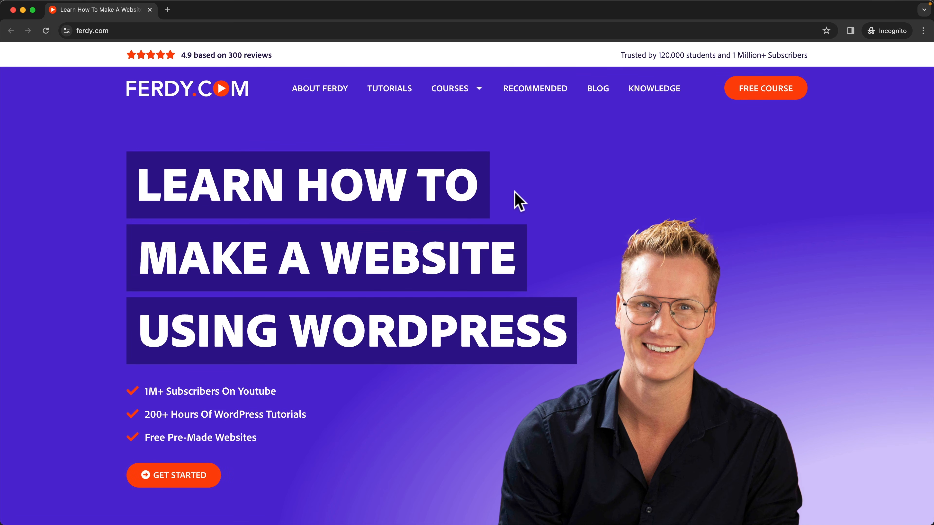
scroll(518, 200, down, 5)
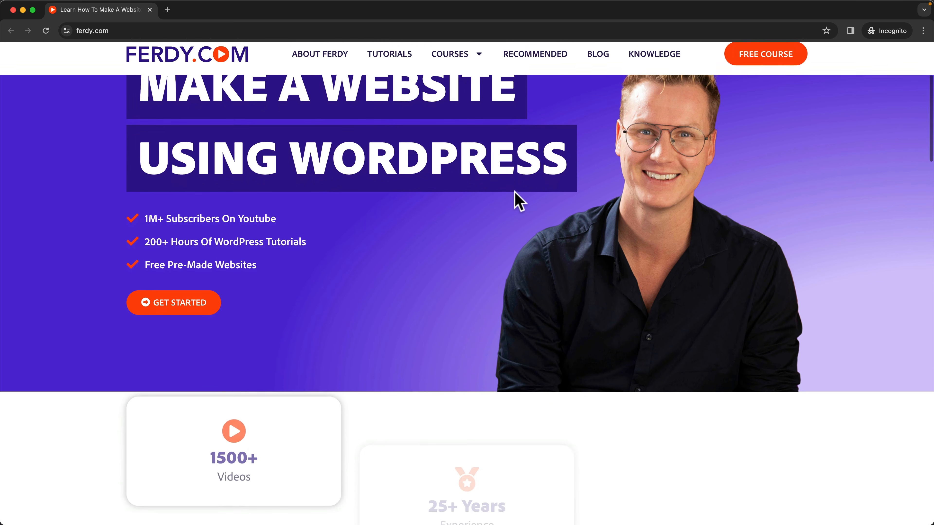
scroll(519, 201, down, 8)
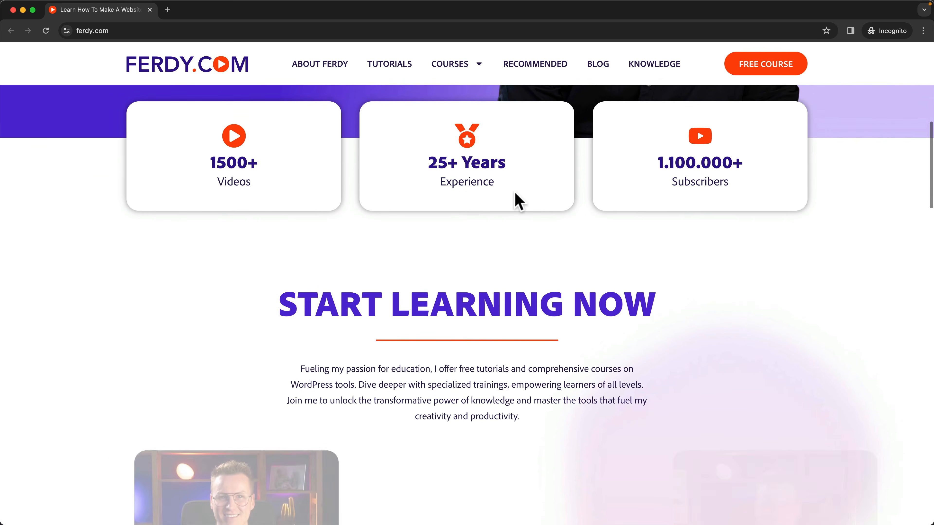
scroll(519, 201, up, 12)
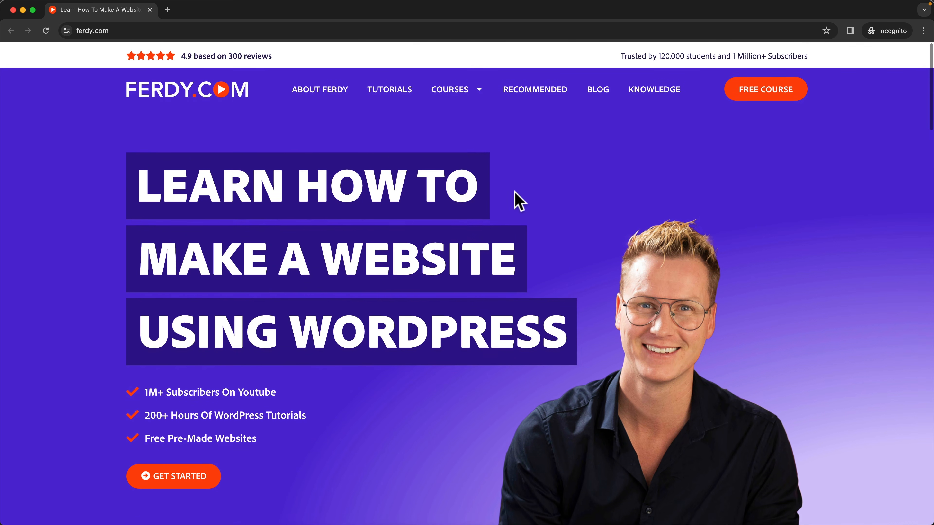
scroll(519, 201, down, 9)
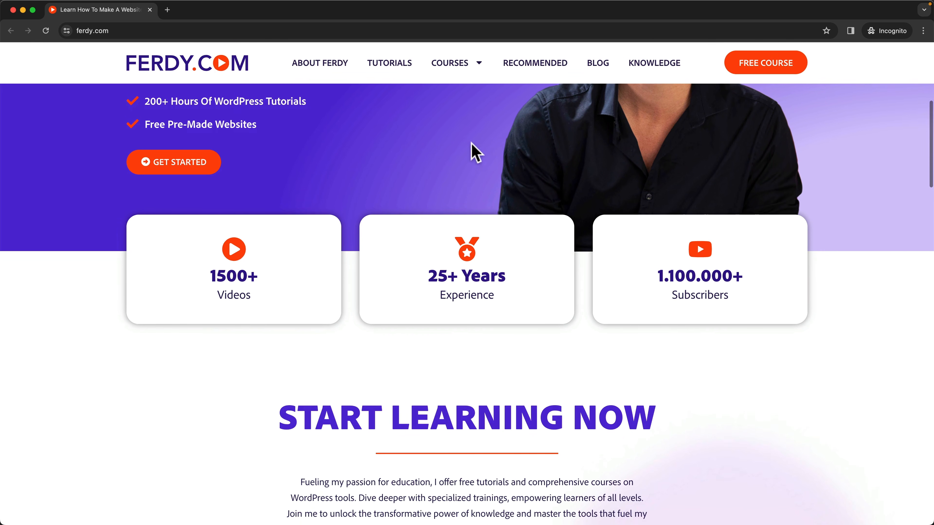
mouse_move(462, 72)
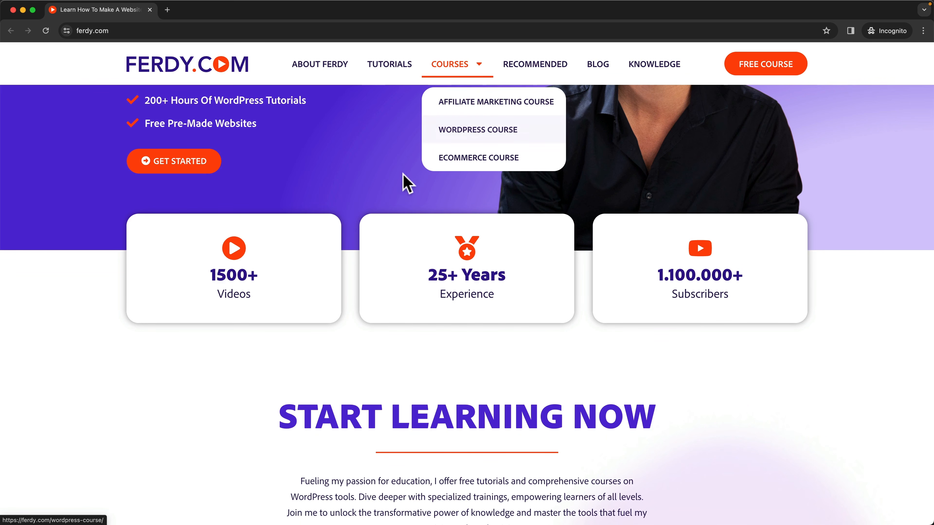
Check the sticky header while scrolling in the incognito window, close that window, and return to the Homepage Header editor.
scroll(530, 195, up, 9)
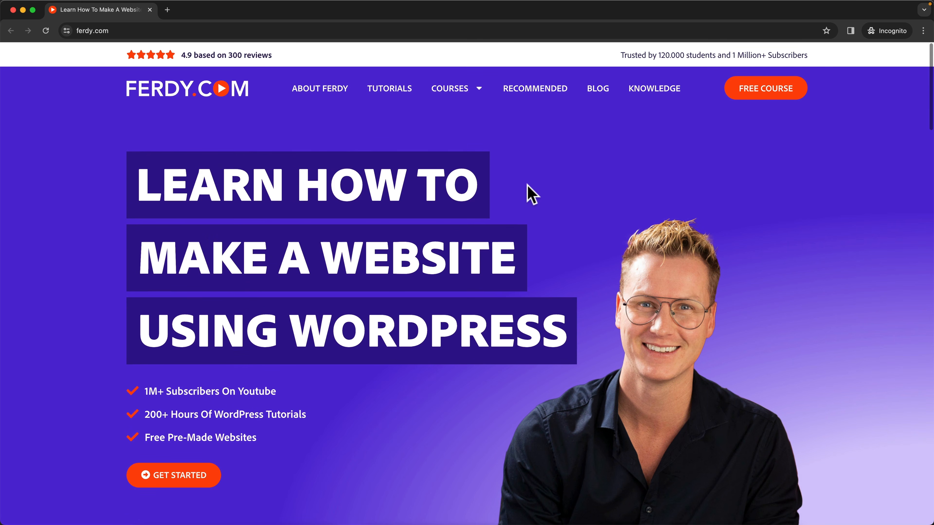
scroll(529, 193, down, 8)
scroll(527, 194, up, 8)
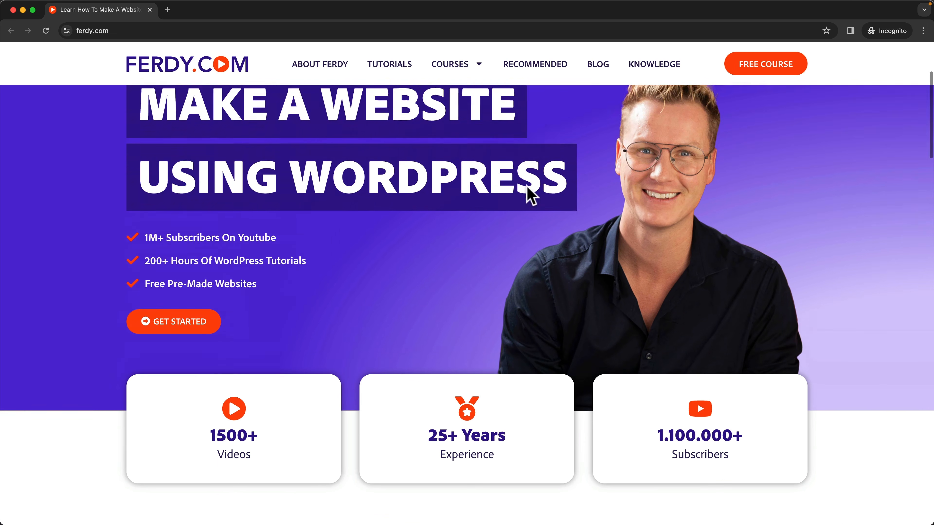
click(13, 9)
click(102, 10)
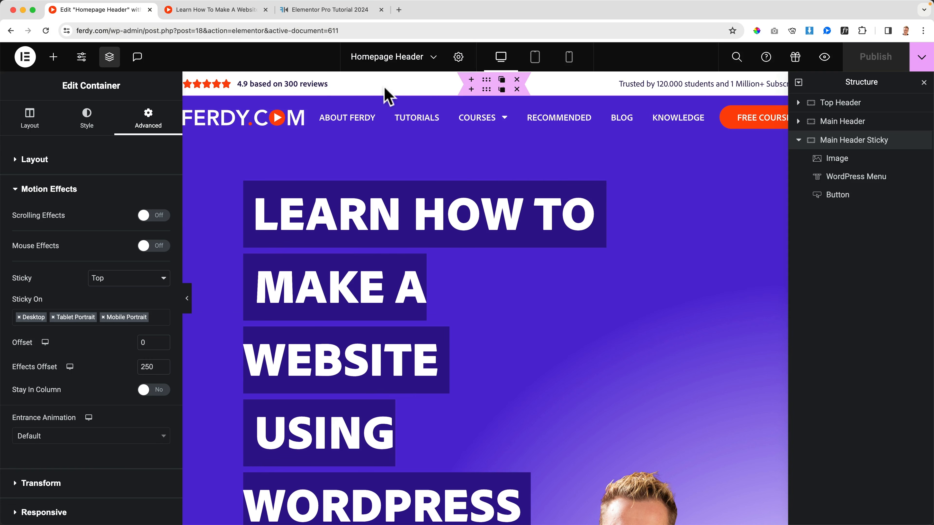
Check the header in tablet view and remove Tablet Portrait and Mobile Portrait from the Main Header Sticky container's Sticky On devices.
click(535, 61)
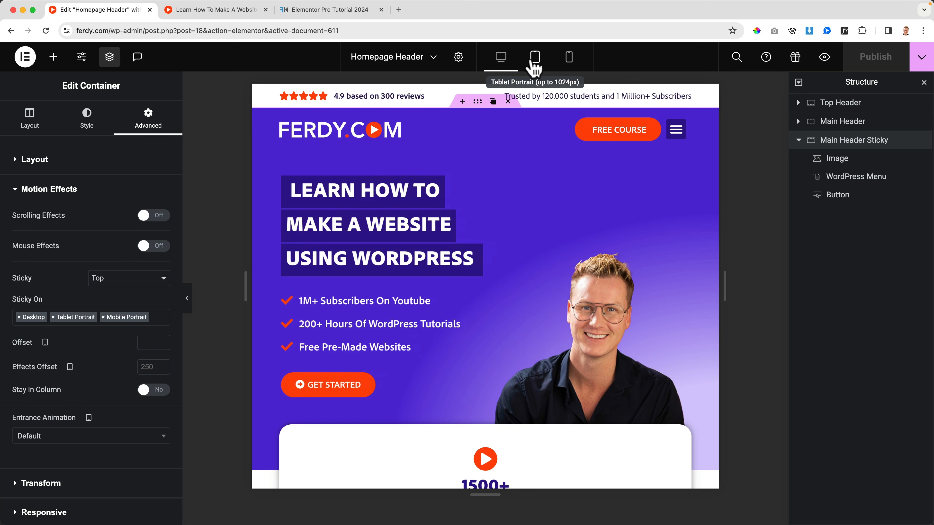
scroll(575, 217, down, 5)
scroll(576, 217, down, 5)
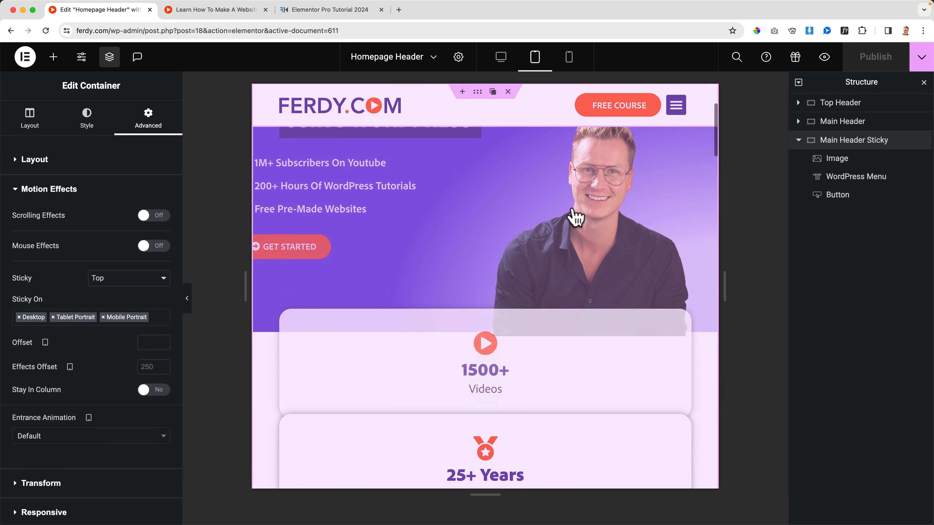
scroll(527, 165, up, 10)
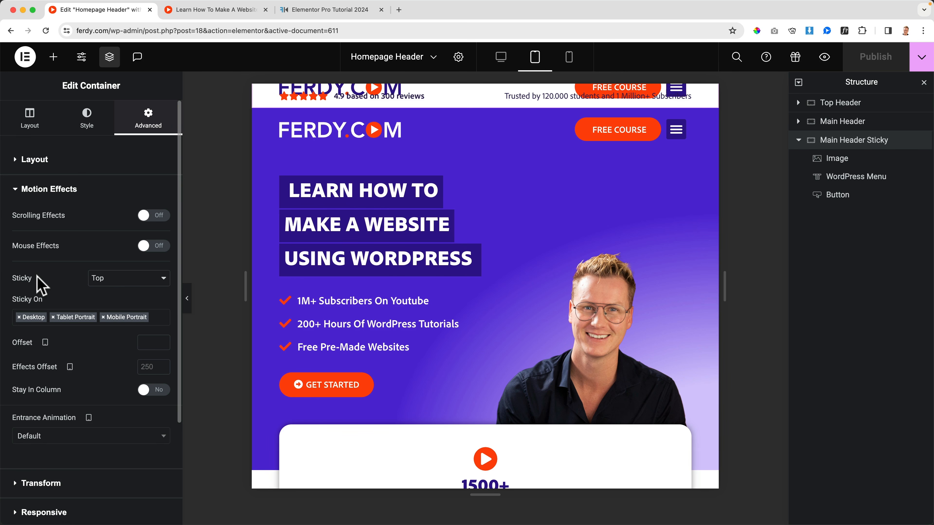
click(53, 317)
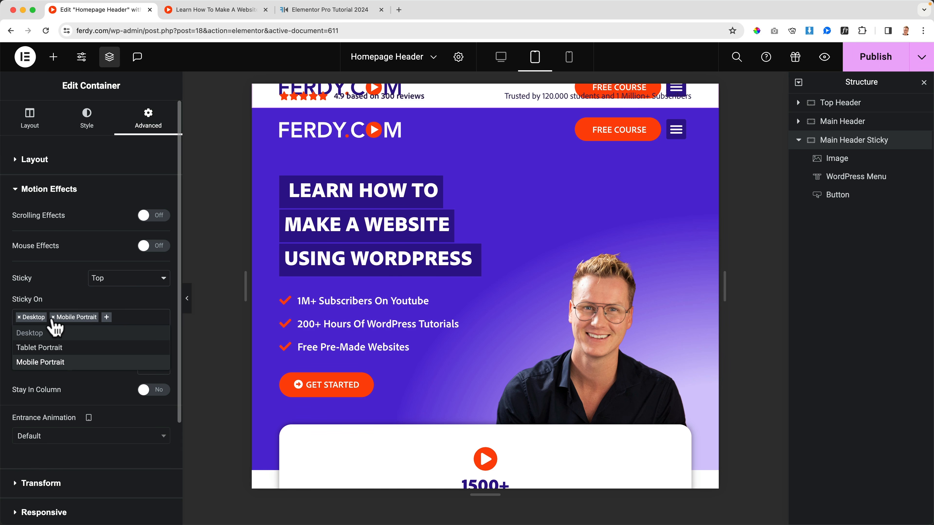
click(53, 317)
Hide the Main Header Sticky container on tablet portrait and mobile portrait, and publish the header.
click(48, 190)
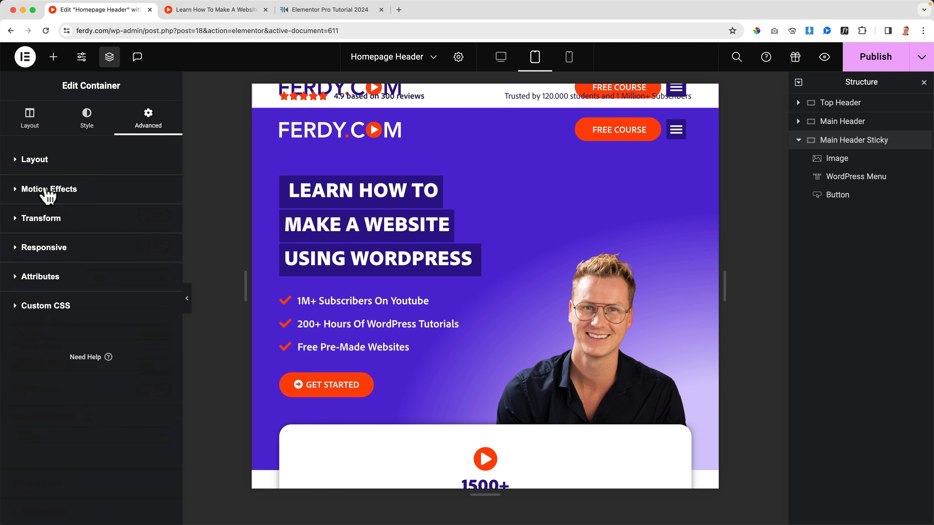
click(47, 254)
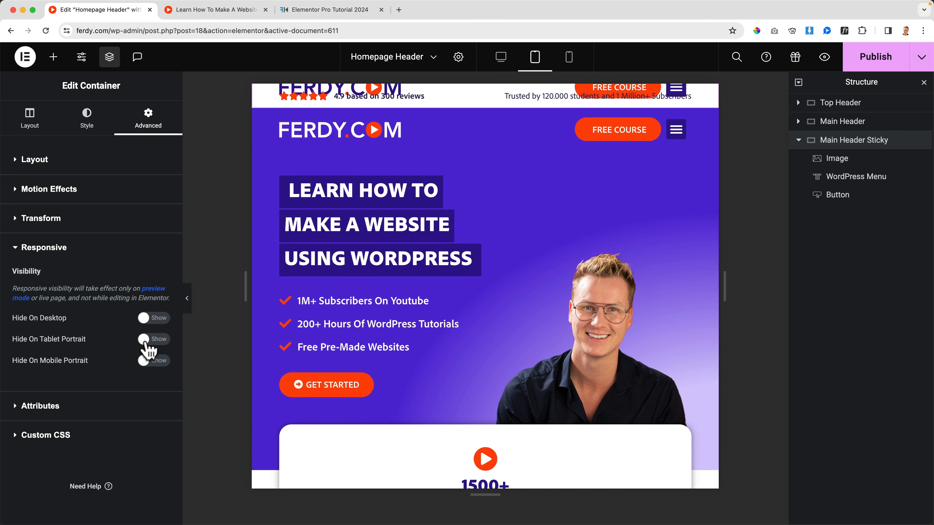
click(149, 340)
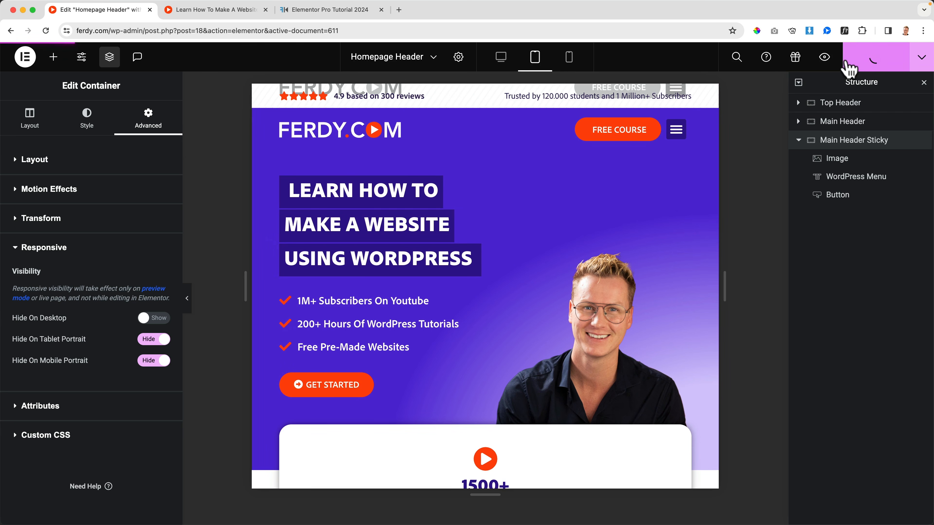
Check the header on scroll at desktop width in the live preview and in an incognito window opened from the header logo.
click(214, 10)
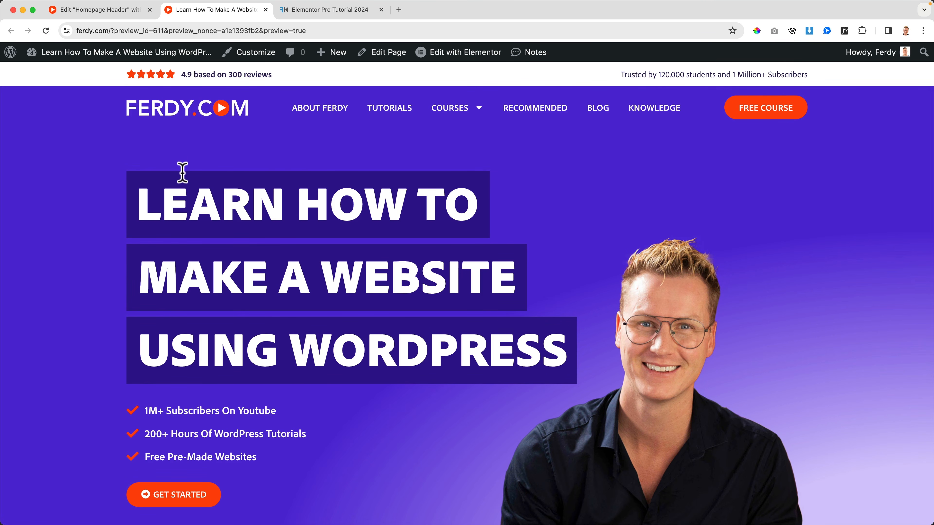
scroll(559, 197, down, 5)
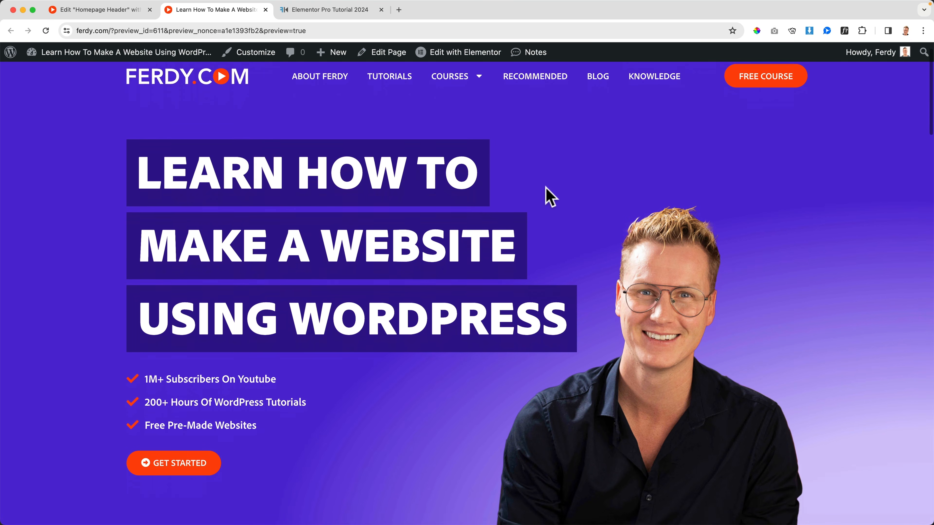
scroll(550, 196, up, 5)
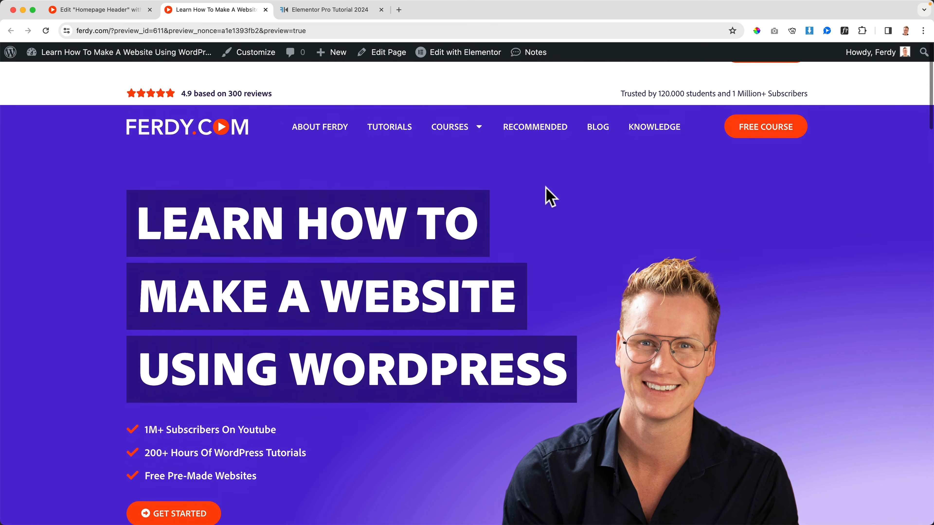
right_click(212, 107)
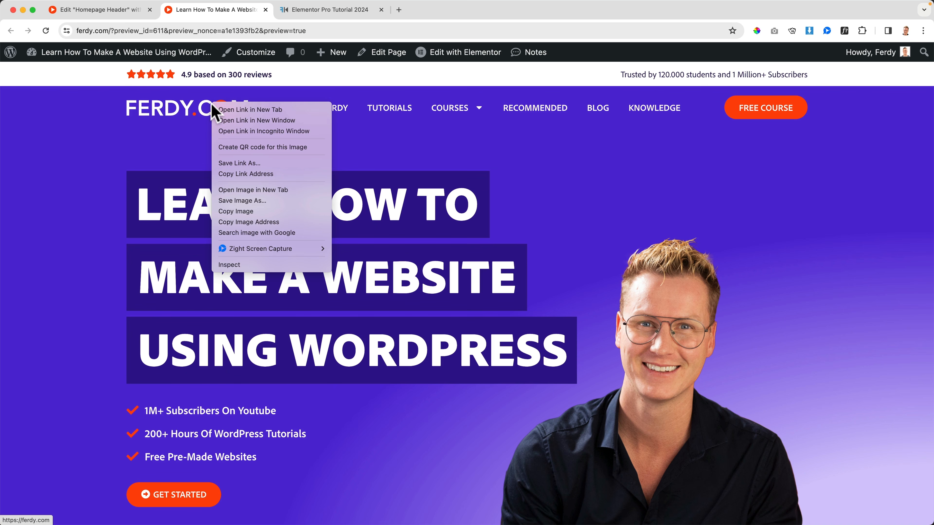
click(240, 131)
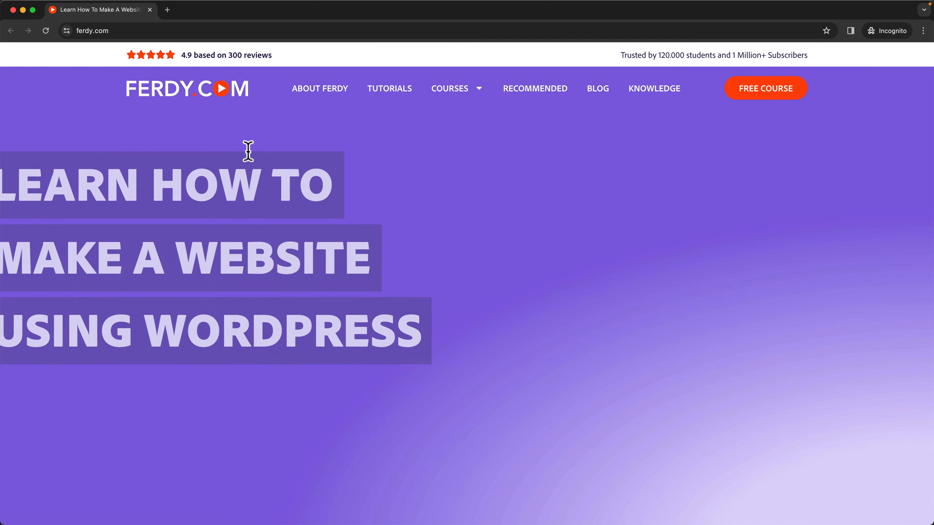
scroll(247, 149, down, 5)
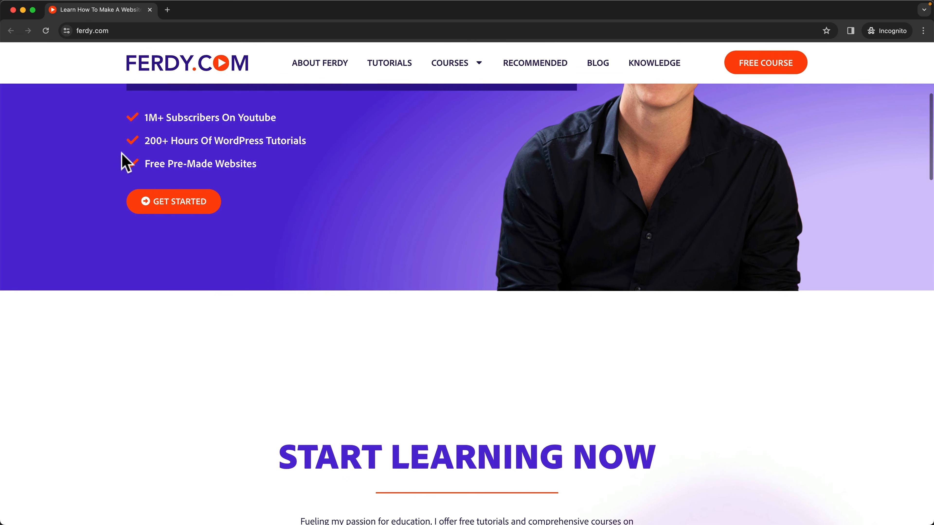
Narrow the incognito window to tablet width, reload the homepage, and check the header while scrolling.
drag(5, 151, 450, 156)
scroll(581, 167, up, 1)
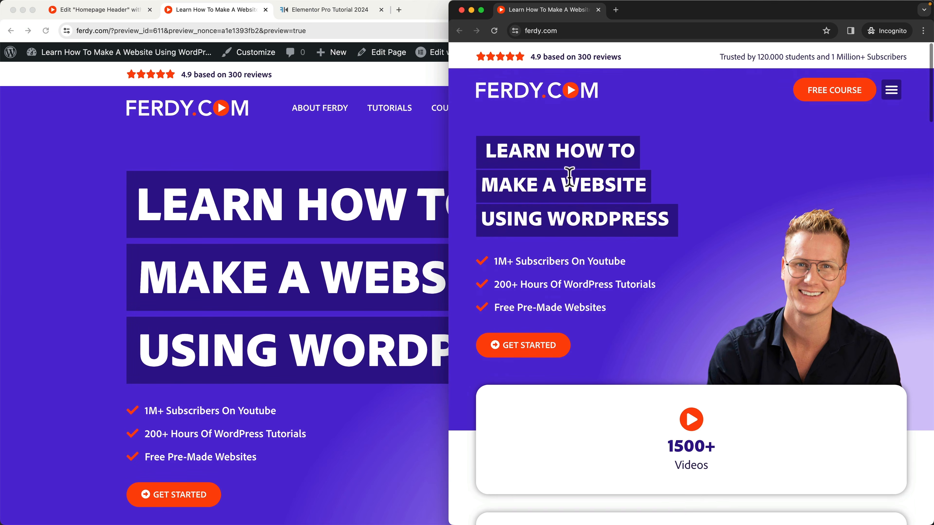
key(super+r)
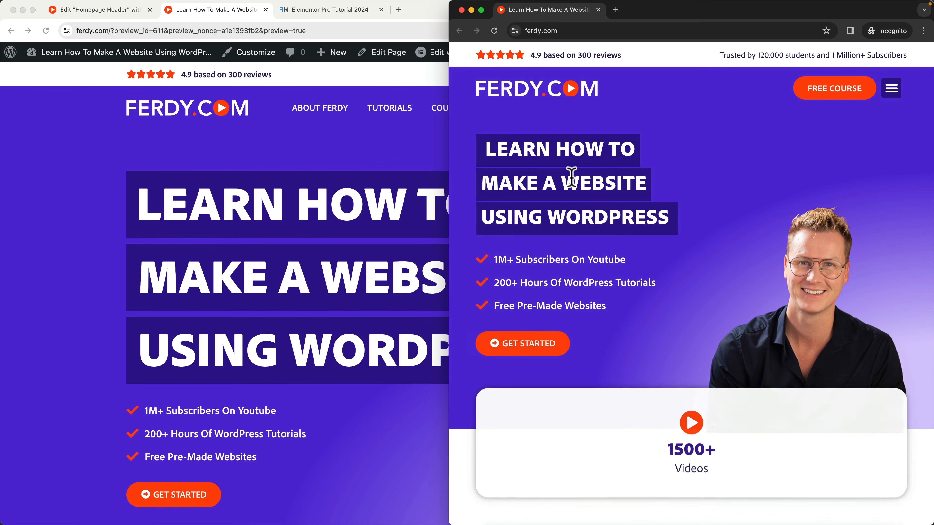
scroll(571, 176, down, 10)
scroll(571, 182, up, 10)
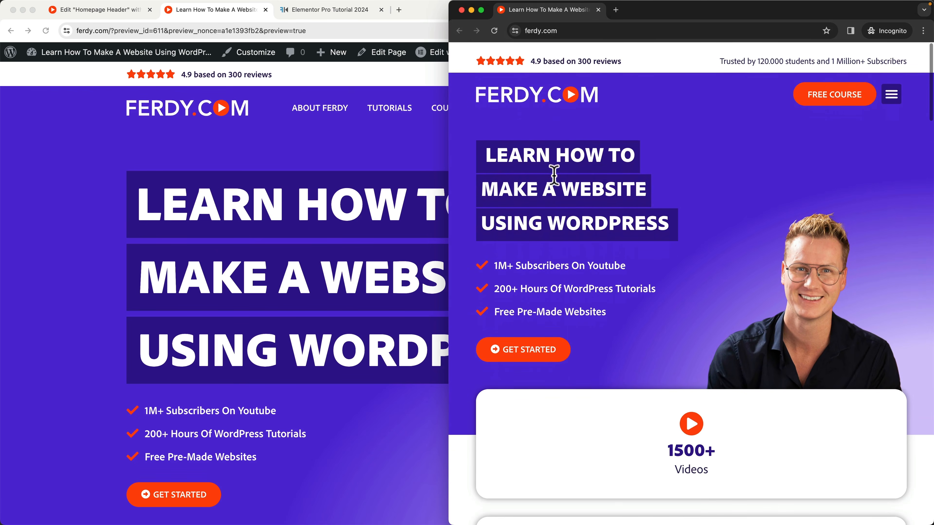
Narrow the incognito window to mobile width, check the header while scrolling, and close the window.
drag(448, 170, 637, 172)
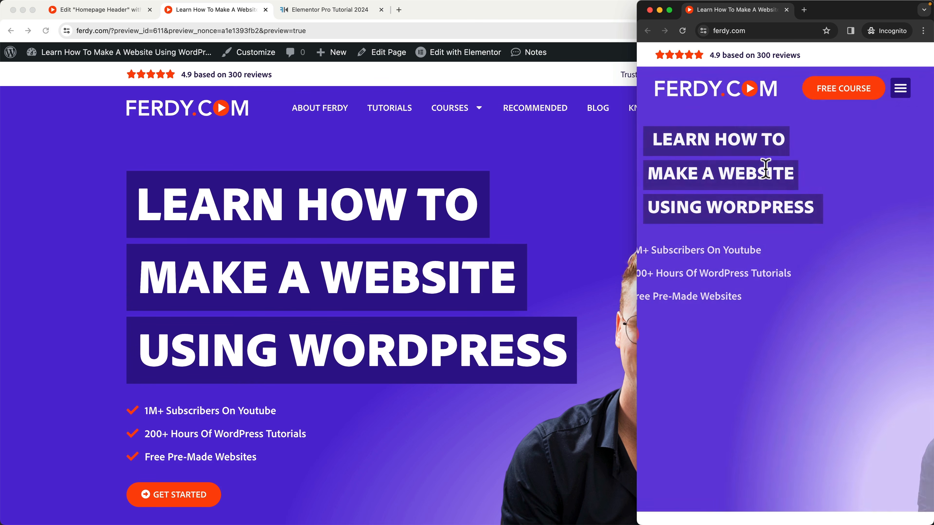
scroll(766, 167, down, 2)
scroll(766, 173, down, 15)
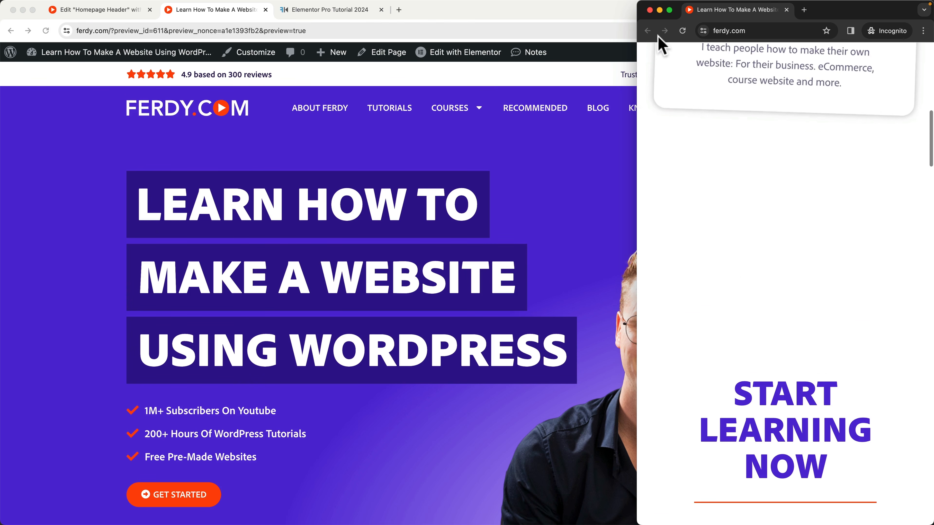
click(650, 10)
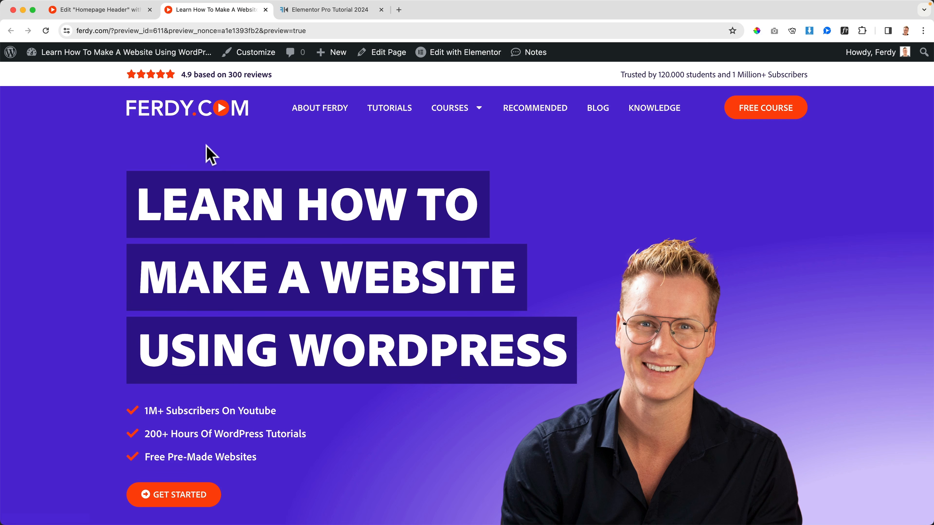
Switch the editor to desktop view, open the Home page for editing, and set the Hero container's top padding to 30 px.
click(110, 10)
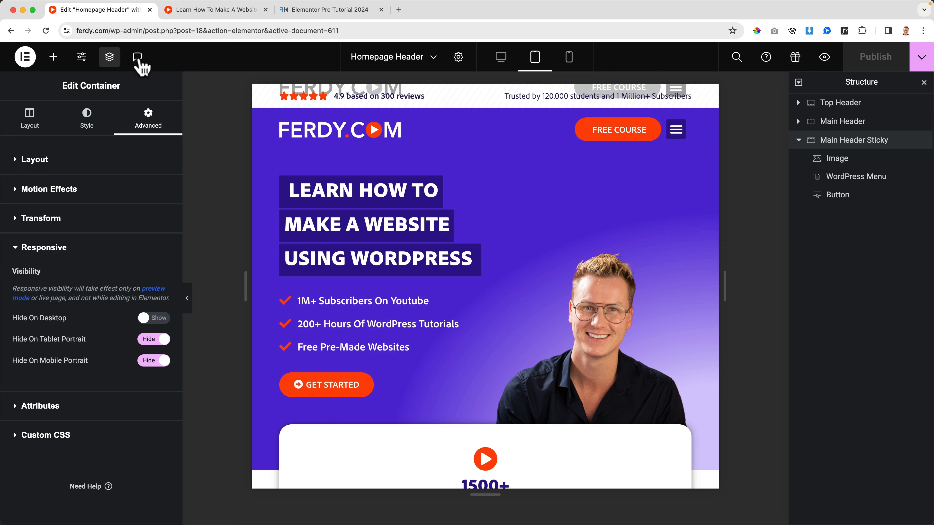
click(500, 59)
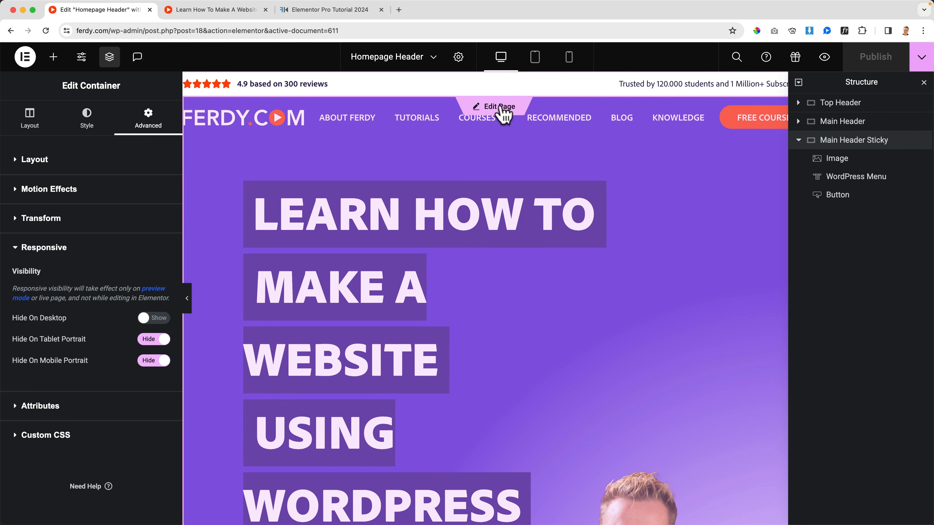
click(501, 108)
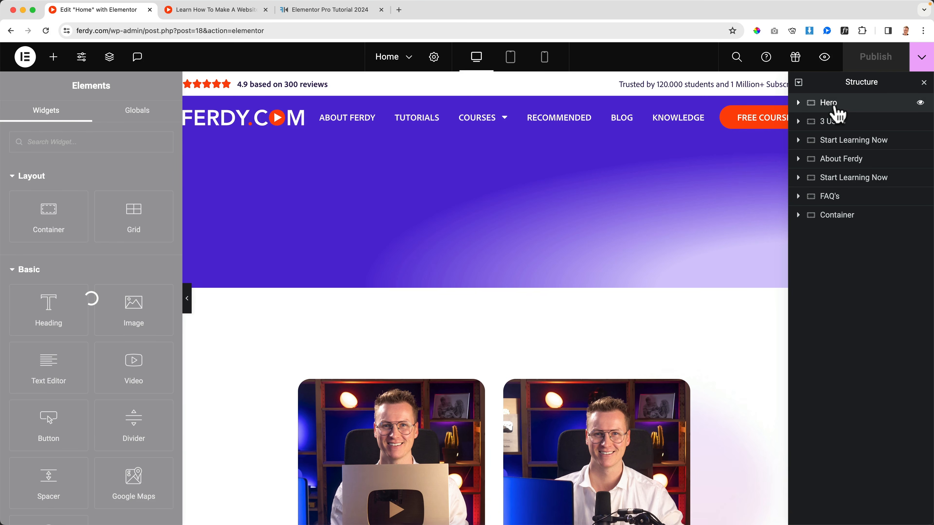
click(834, 107)
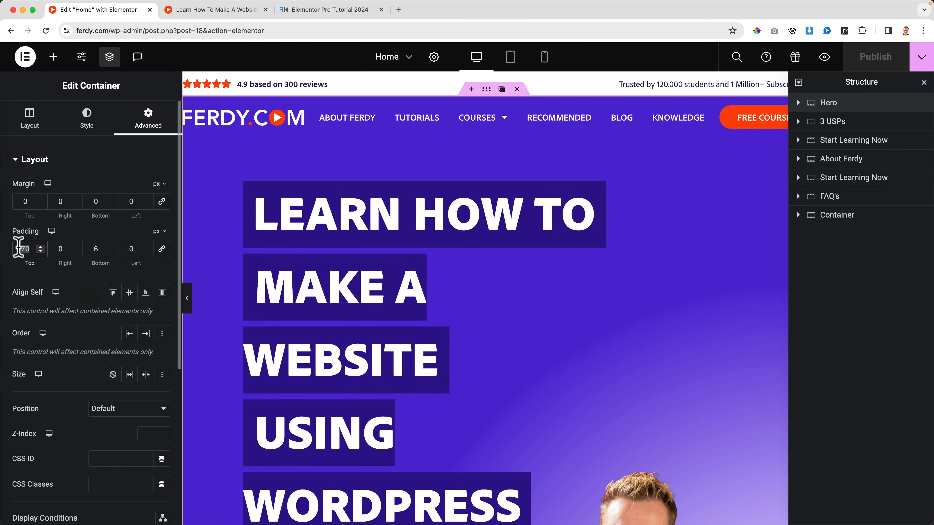
text(0)
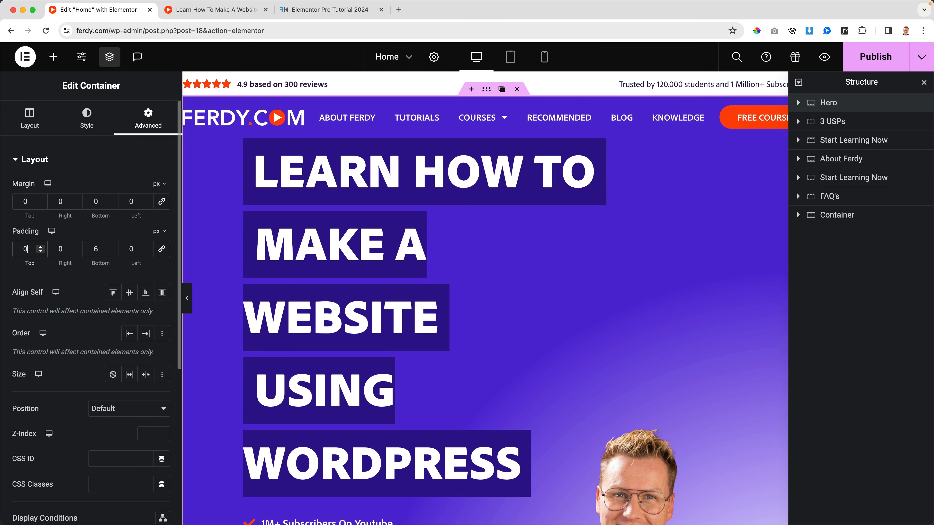
key(BackSpace)
text(30)
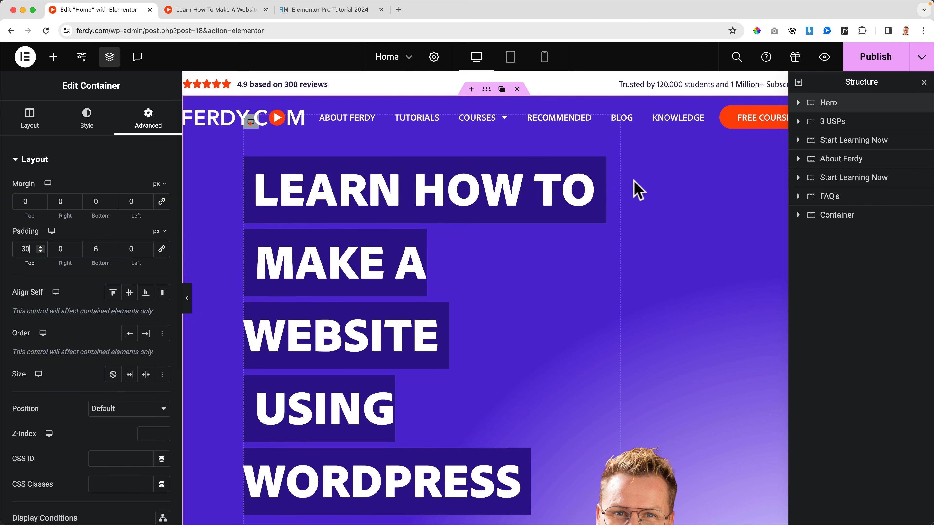
Publish the Home page and check the hero spacing and sticky header while scrolling the live preview.
click(69, 166)
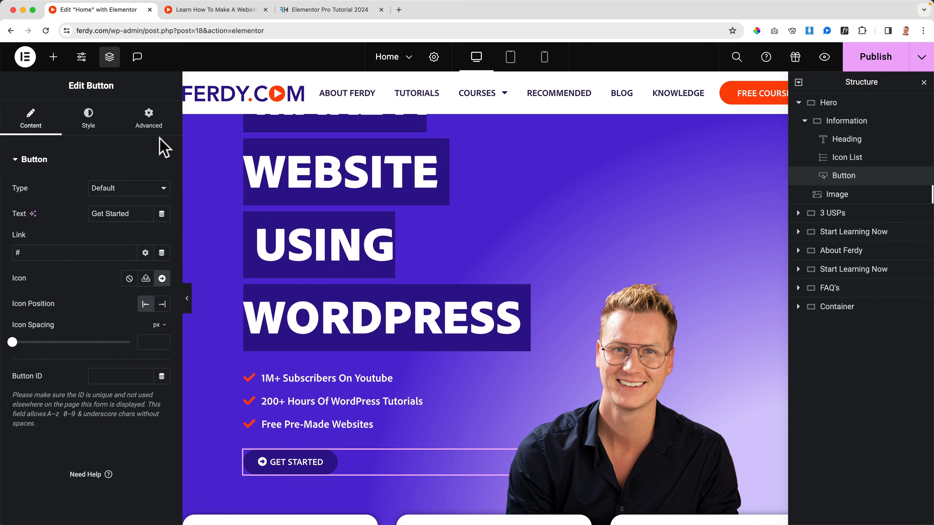
click(615, 396)
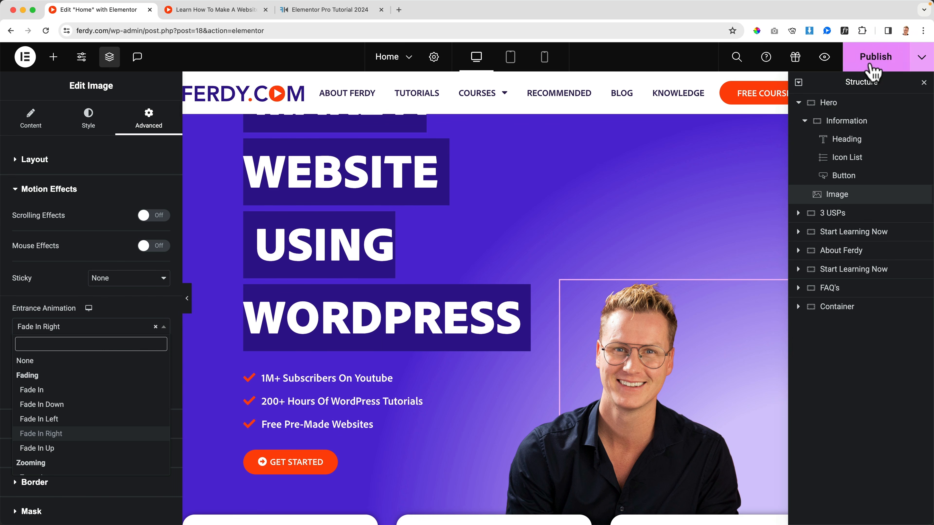
click(872, 66)
click(216, 10)
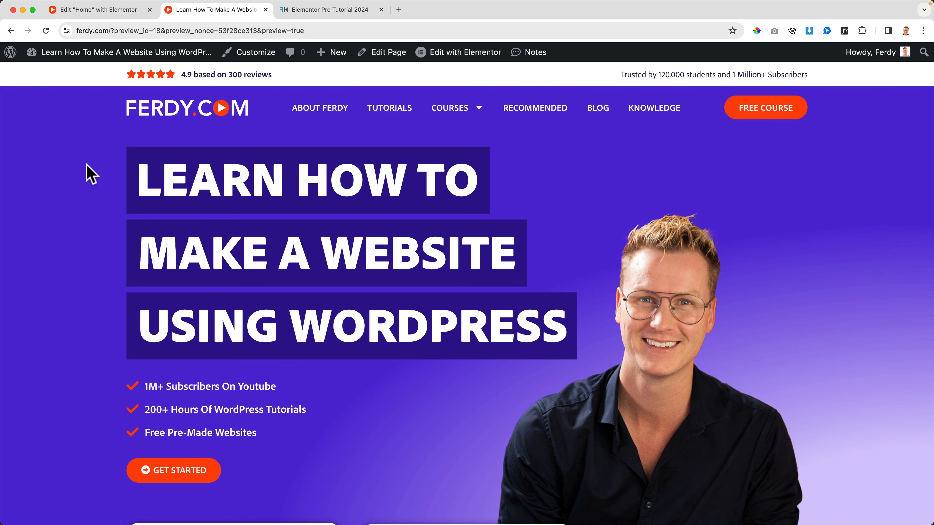
scroll(90, 173, down, 2)
scroll(90, 173, down, 3)
scroll(90, 173, up, 5)
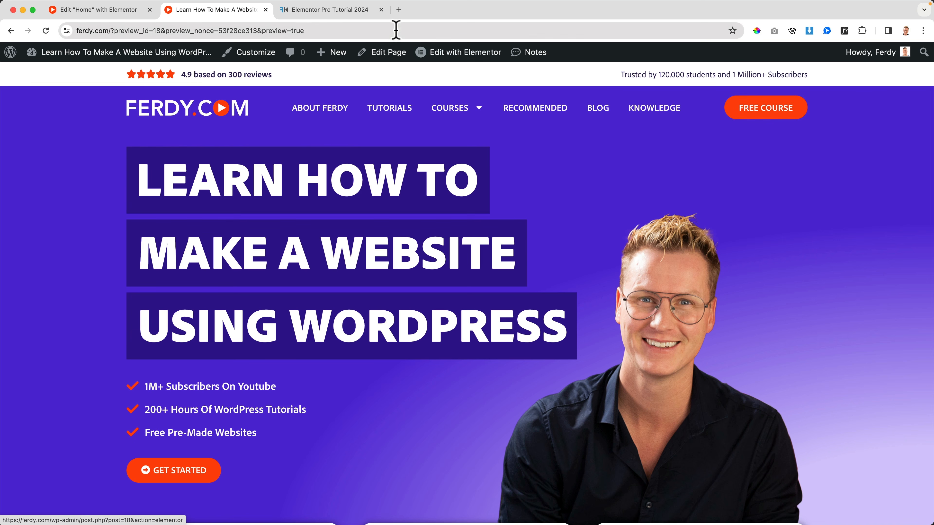
Check the header on the About Ferdy page and reopen the Homepage Header for editing from the Home page editor.
click(381, 10)
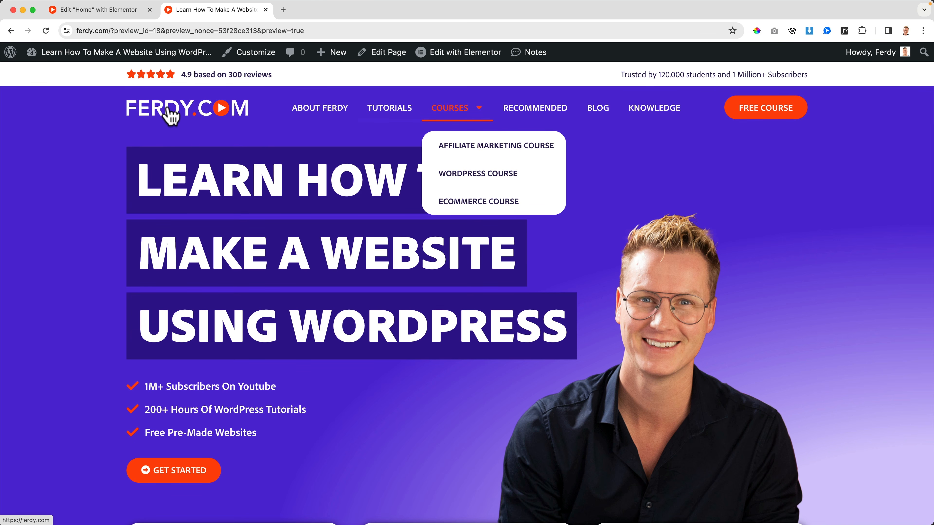
click(325, 115)
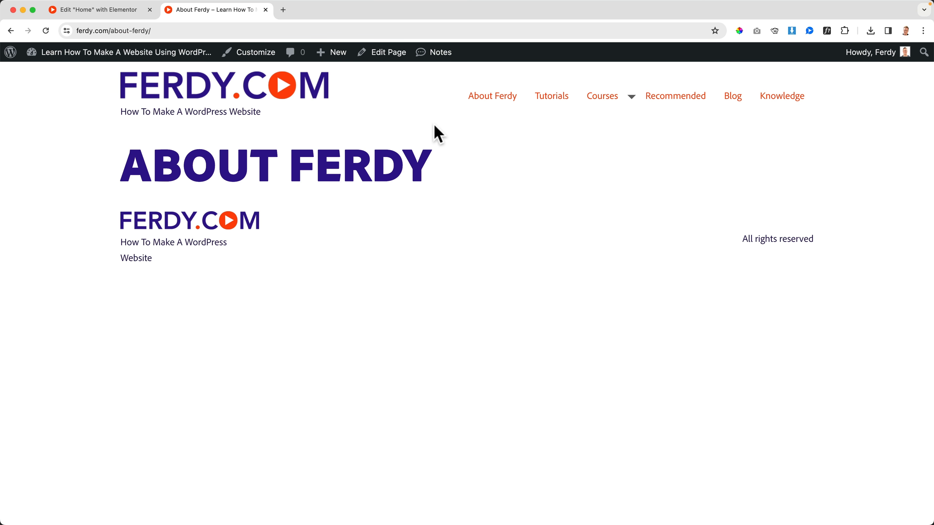
click(105, 19)
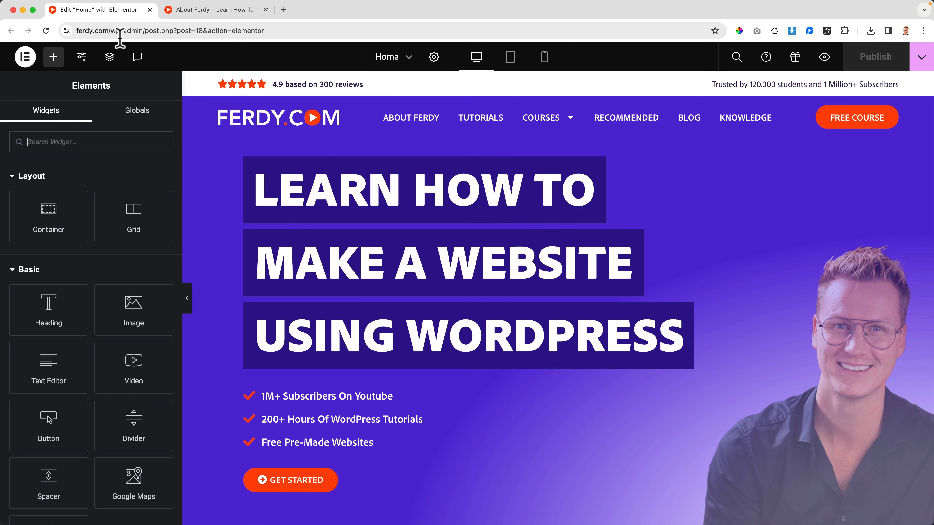
click(563, 83)
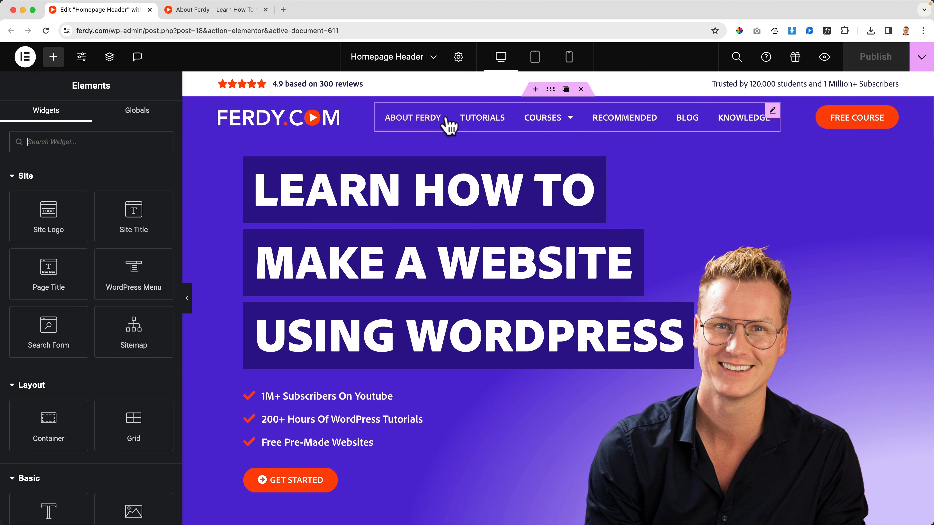
Save the homepage header to the template library as "White Header Sticky" and close the library.
click(919, 58)
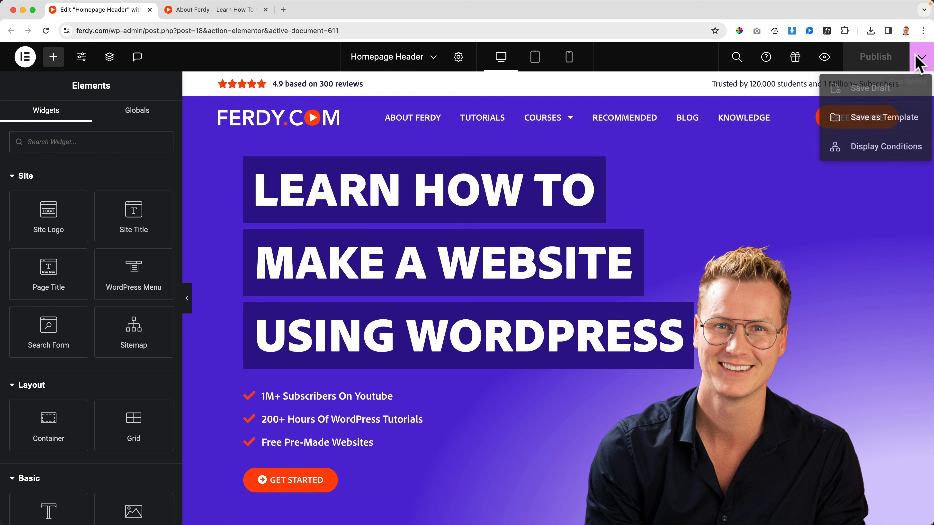
click(873, 121)
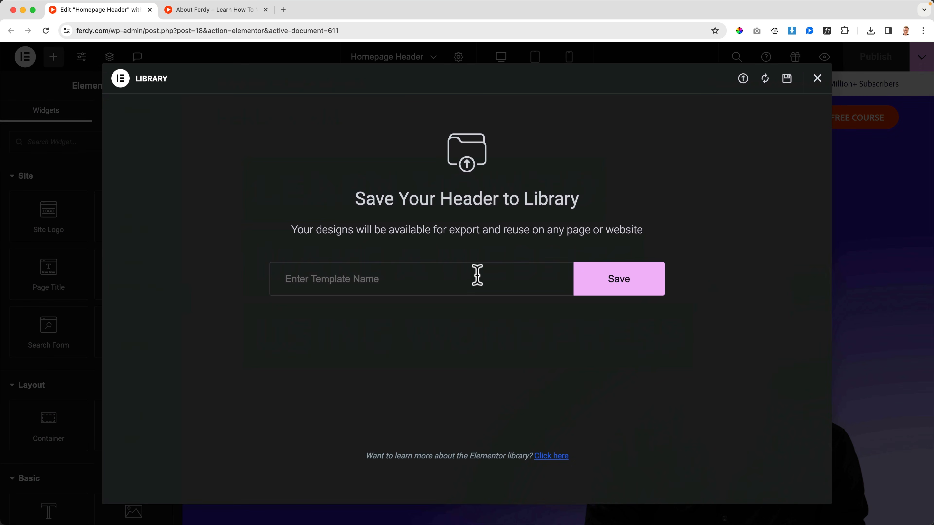
click(457, 276)
text(White Header Sticky)
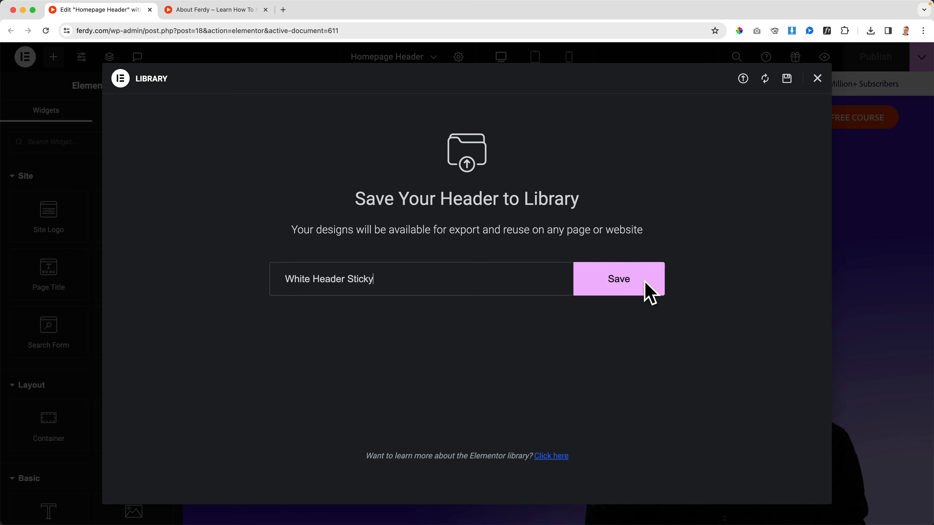
click(627, 285)
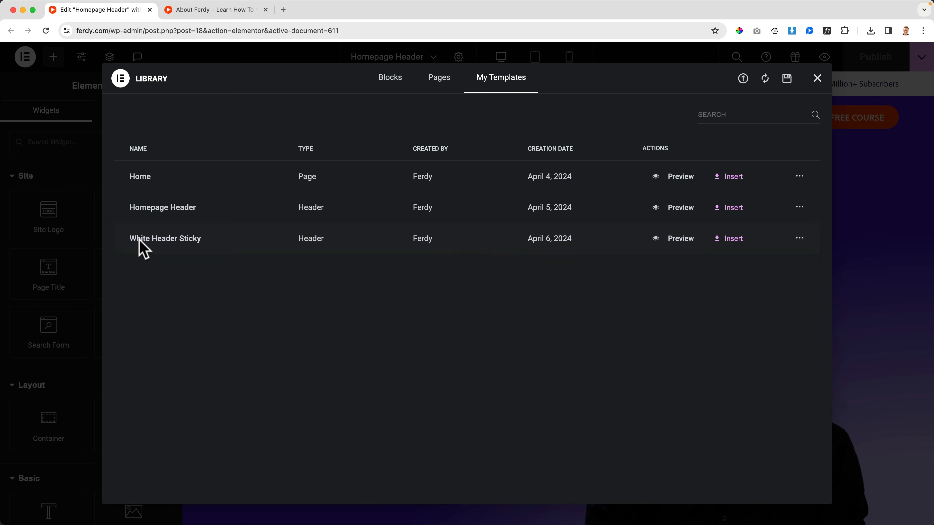
click(817, 79)
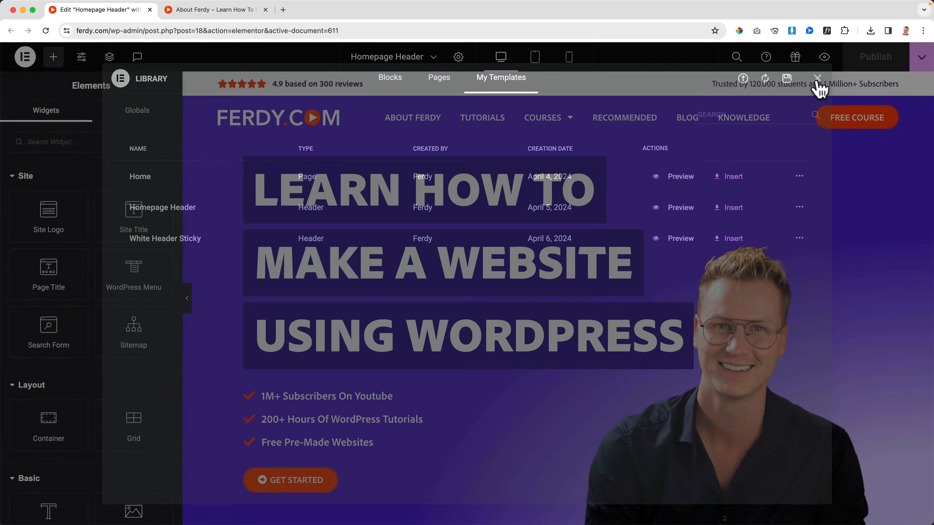
Open the Theme Builder and list the site's Header parts.
click(26, 58)
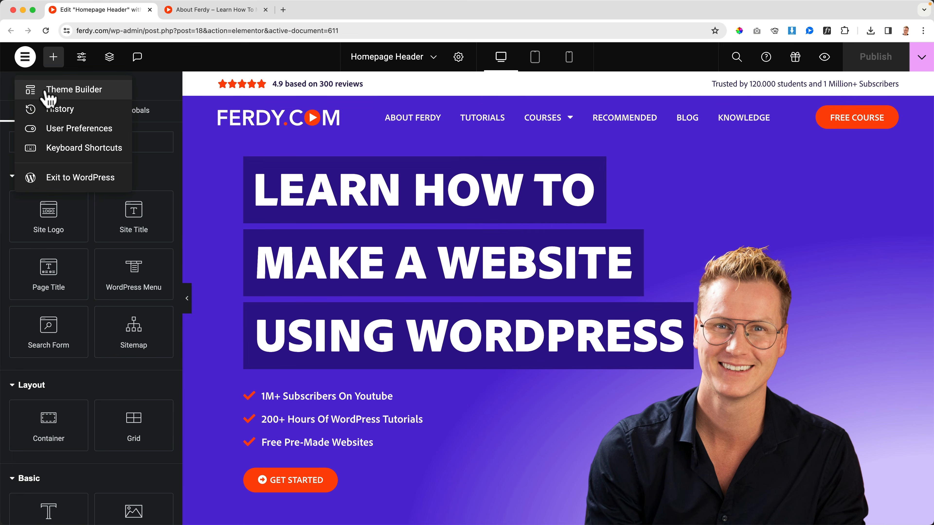
click(71, 92)
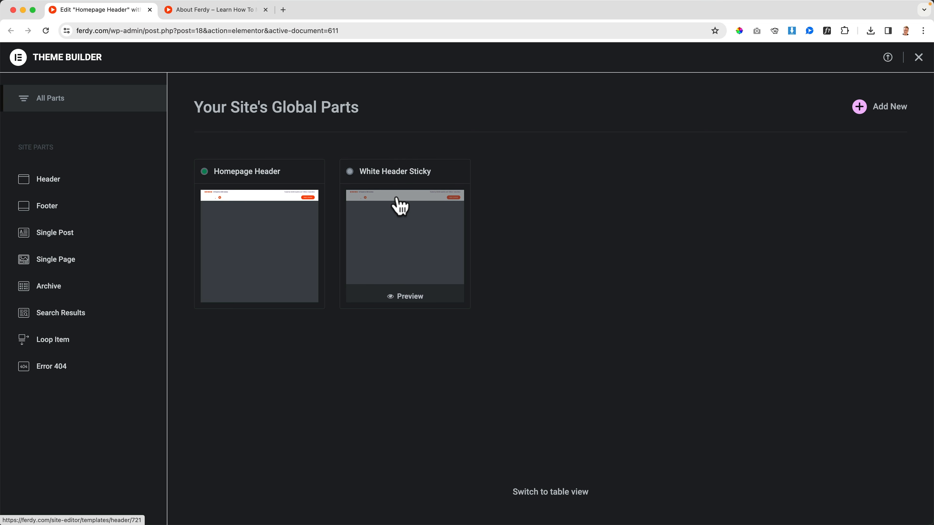
click(49, 182)
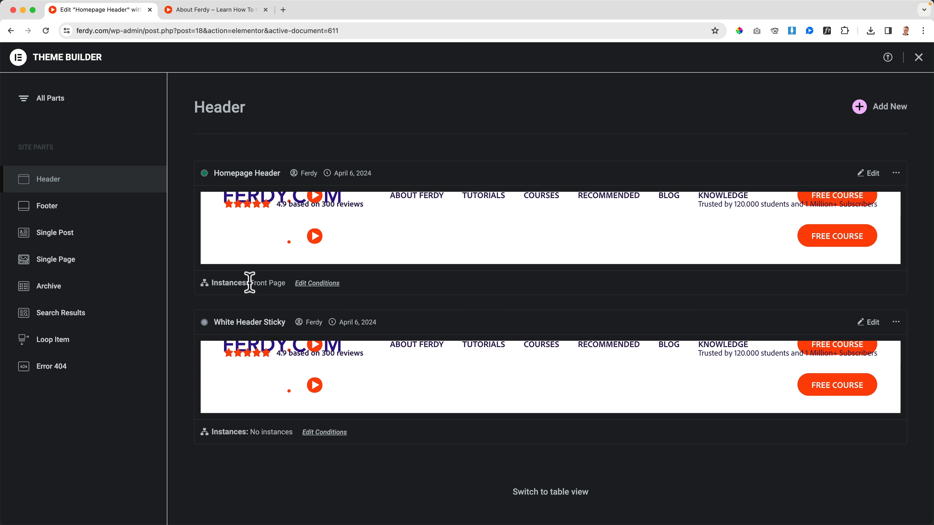
Compare the live headers on the homepage and the About Ferdy page, and open White Header Sticky for editing.
click(220, 16)
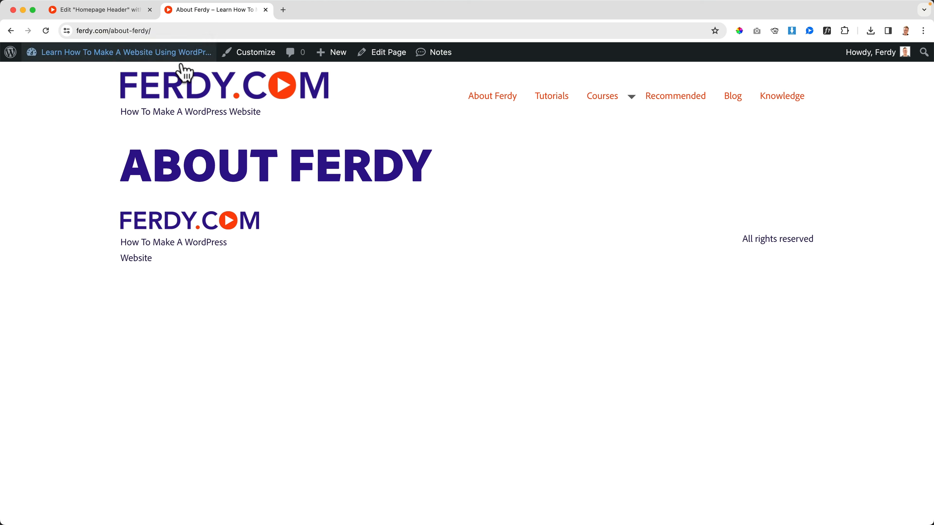
click(188, 92)
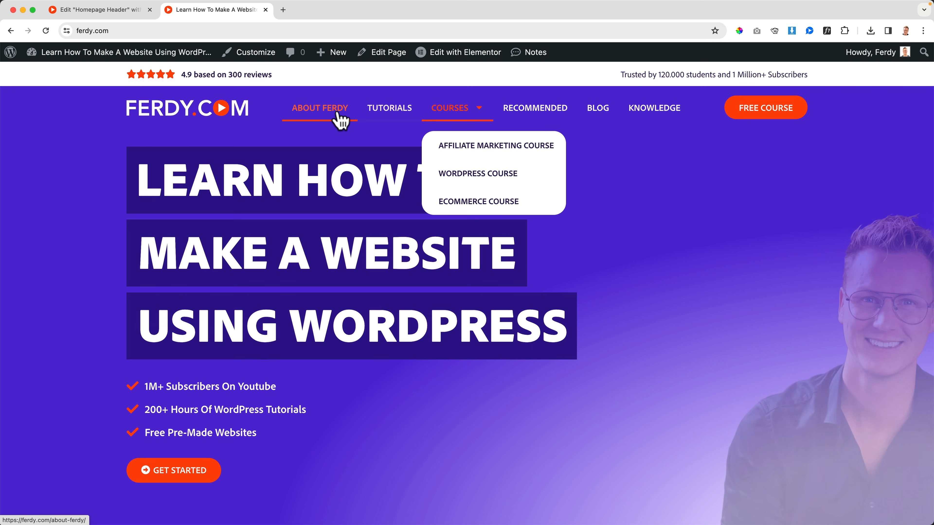
click(334, 112)
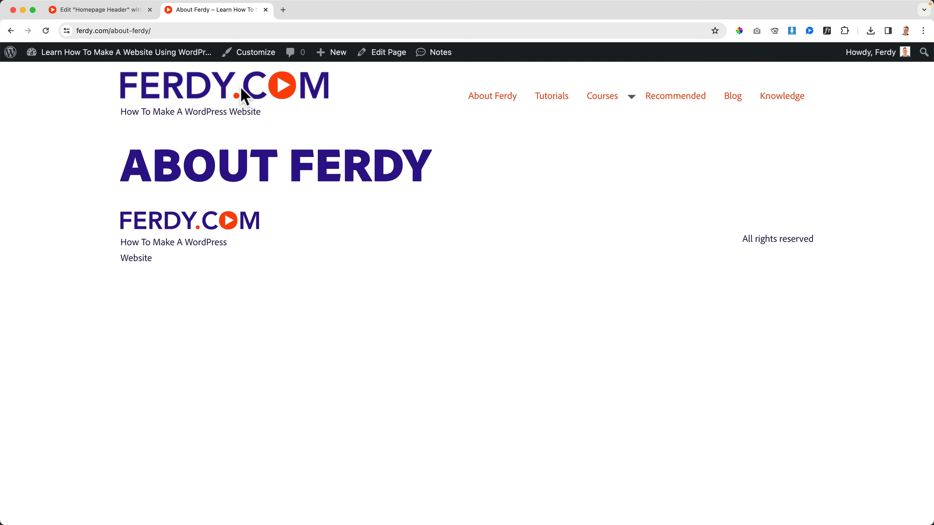
click(131, 10)
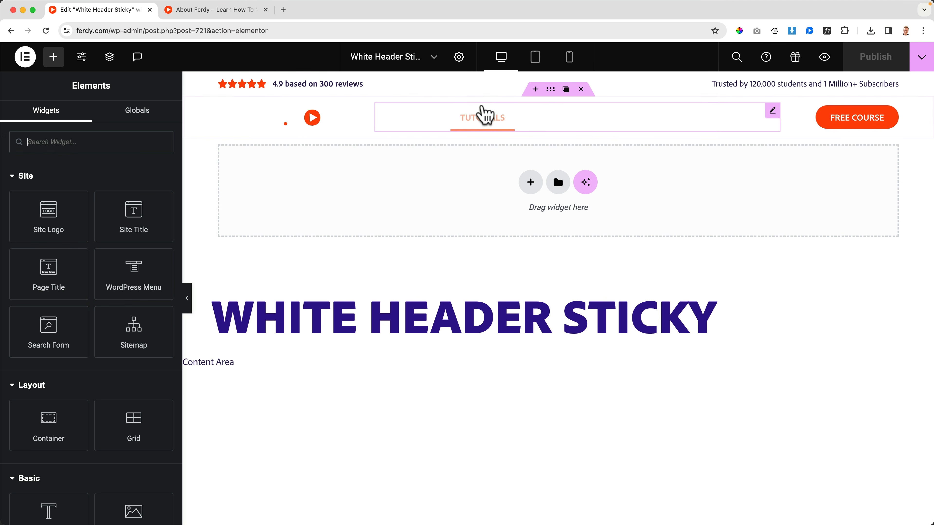
Set the background color of the container holding the logo and menu to the global White.
click(552, 90)
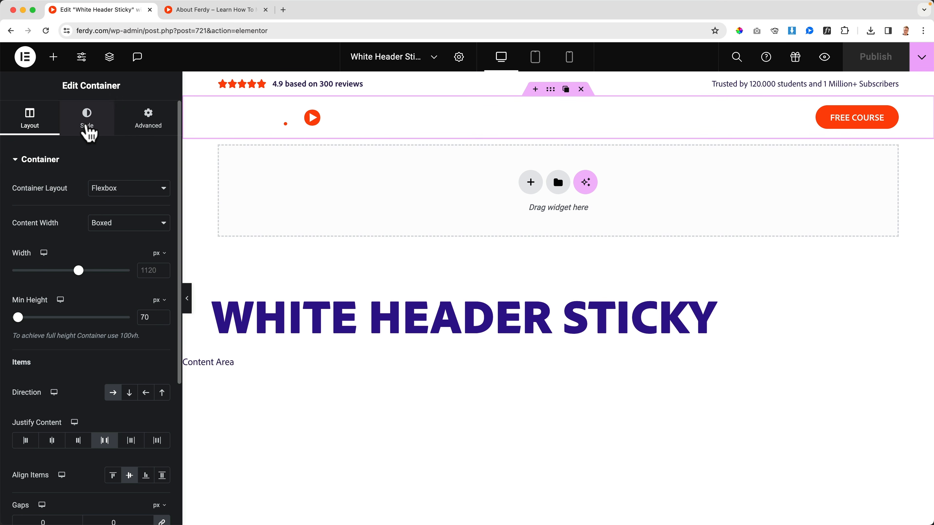
click(86, 129)
click(145, 240)
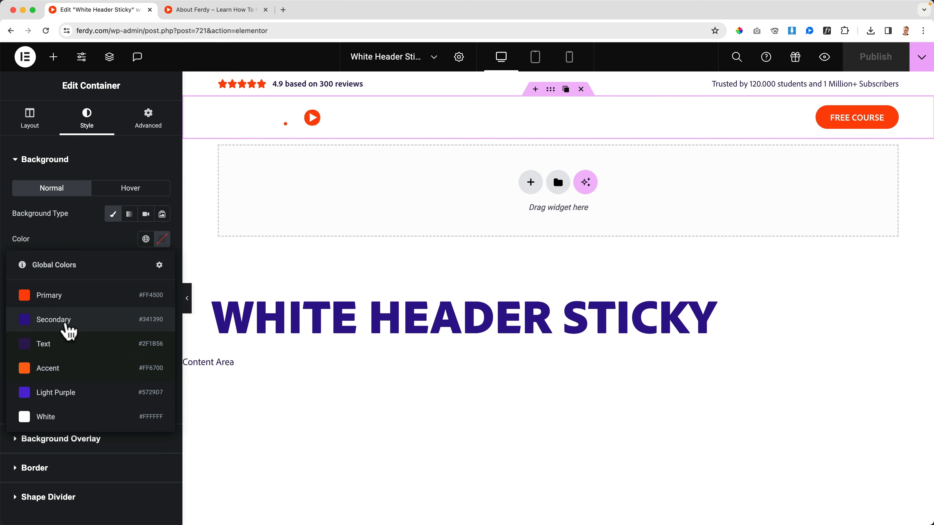
click(60, 419)
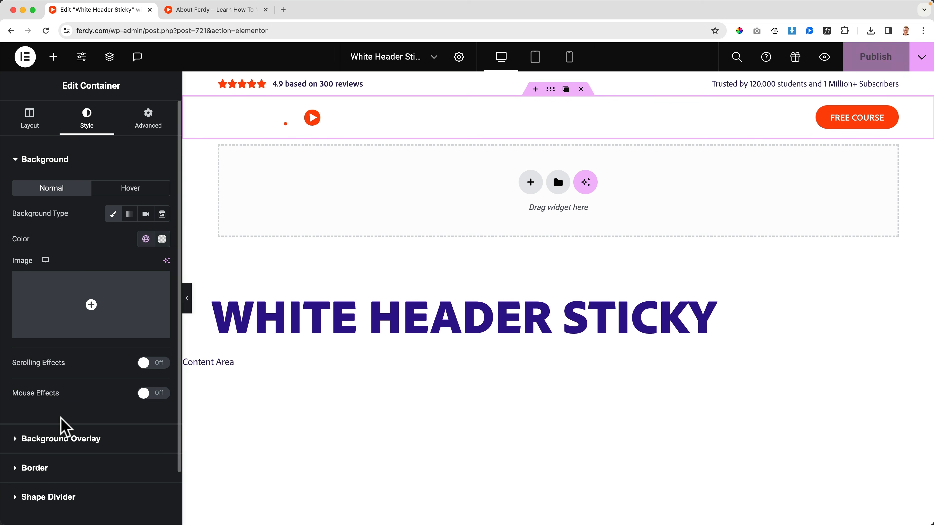
Replace the white header logo with the dark purple FerdyComLogo-1.svg from the media library.
click(279, 129)
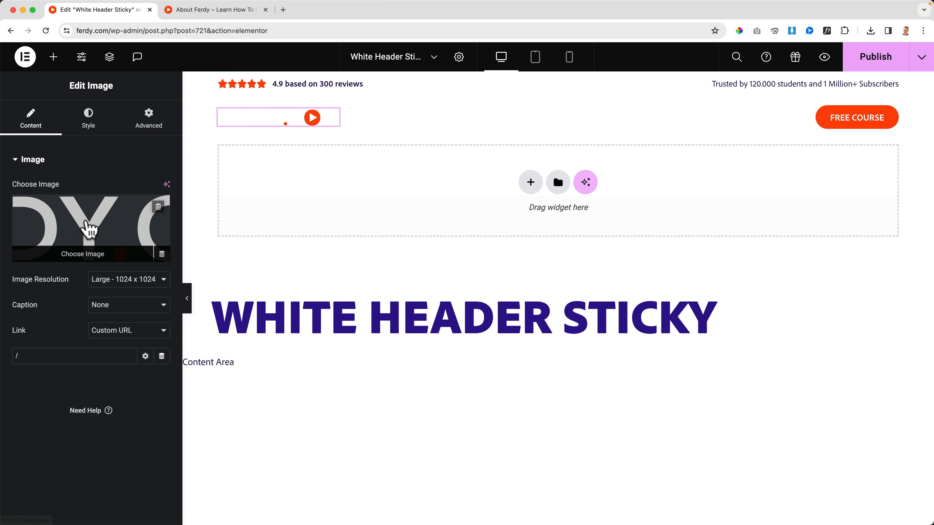
click(94, 228)
click(290, 206)
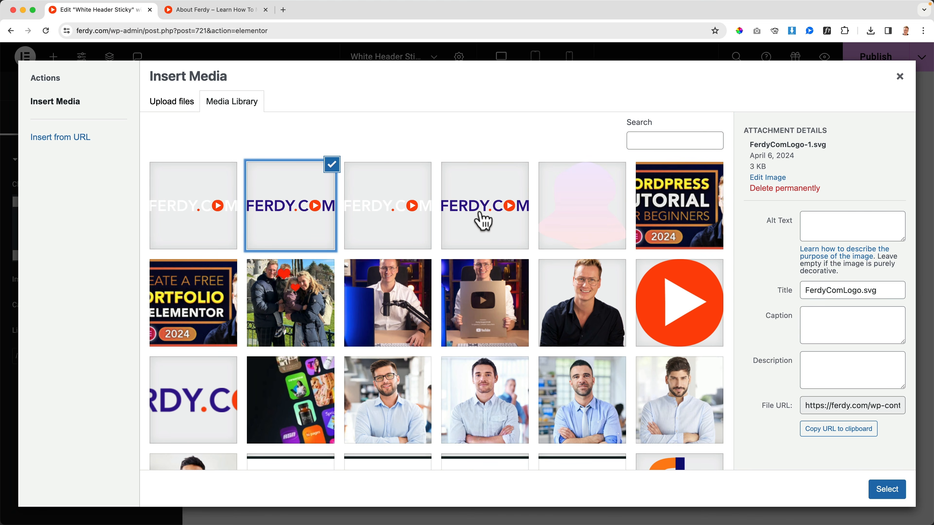
click(485, 220)
click(291, 219)
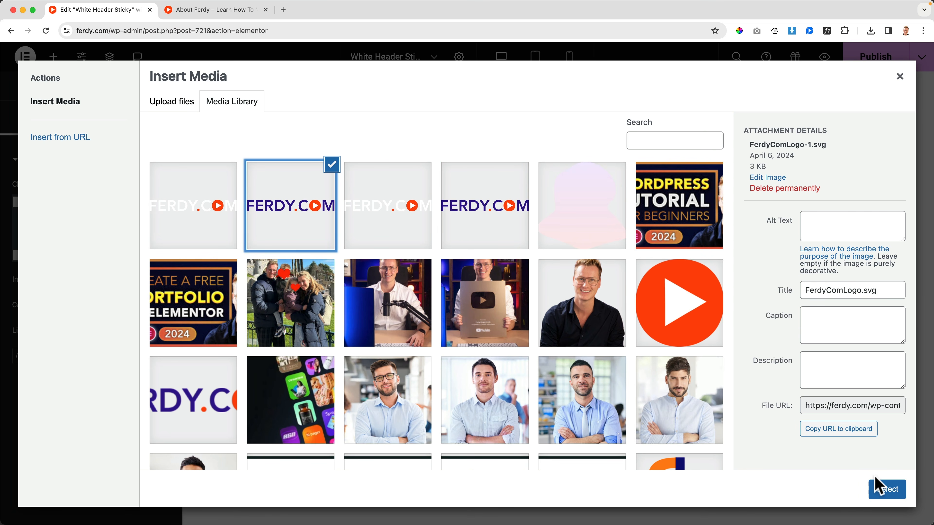
click(879, 487)
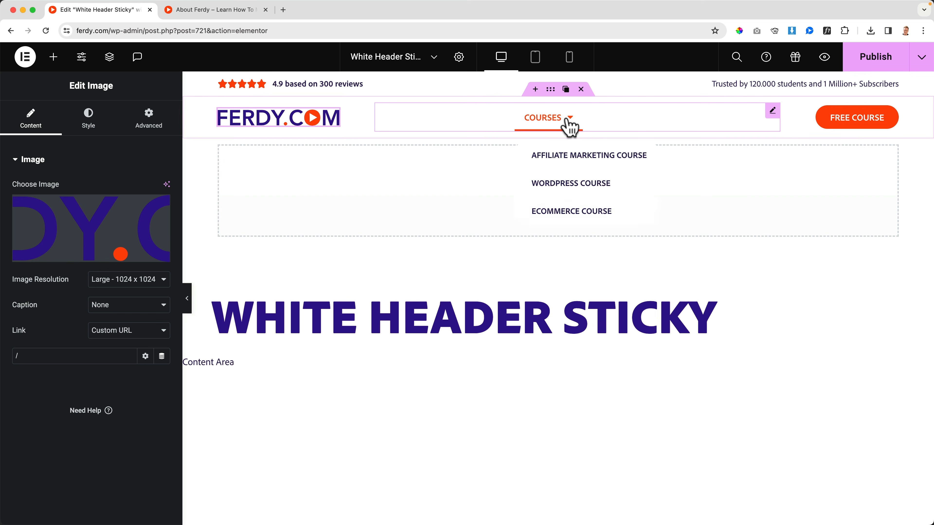
Set the header menu's normal text color to the global Text color.
click(383, 128)
click(104, 123)
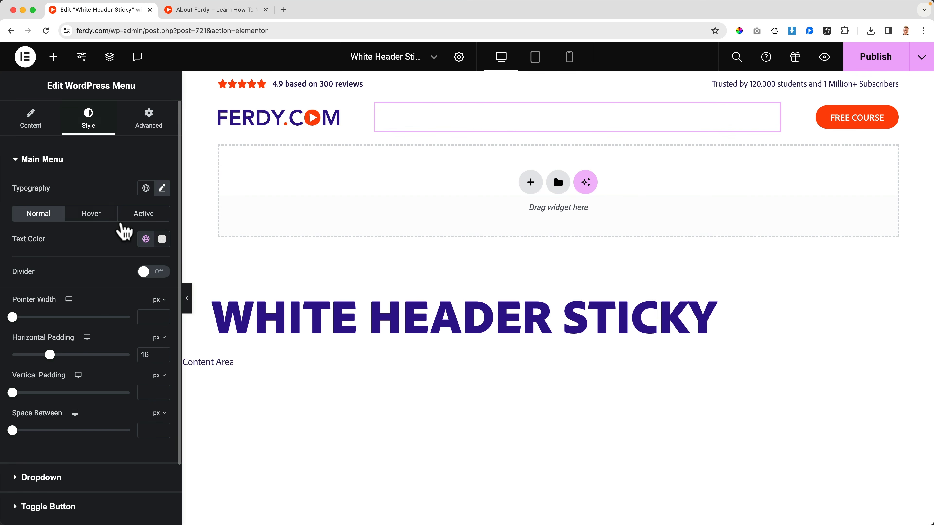
click(146, 240)
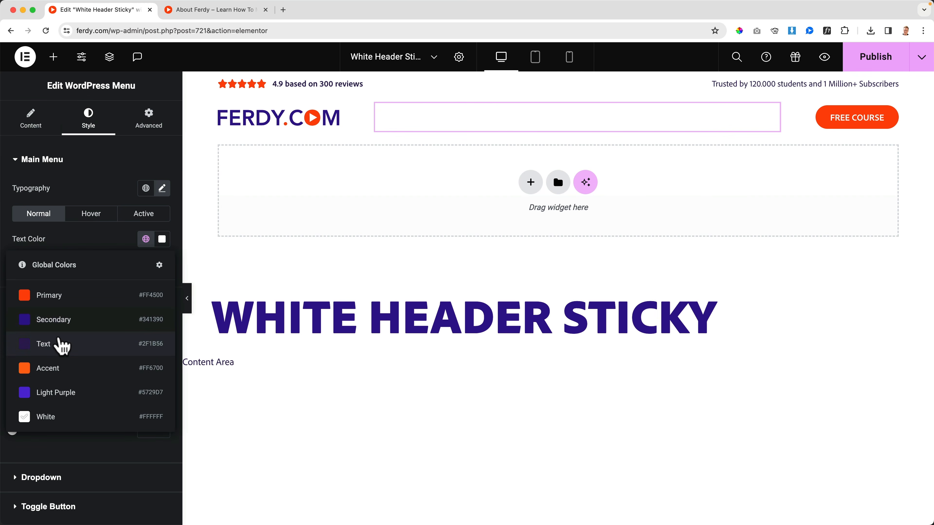
click(63, 344)
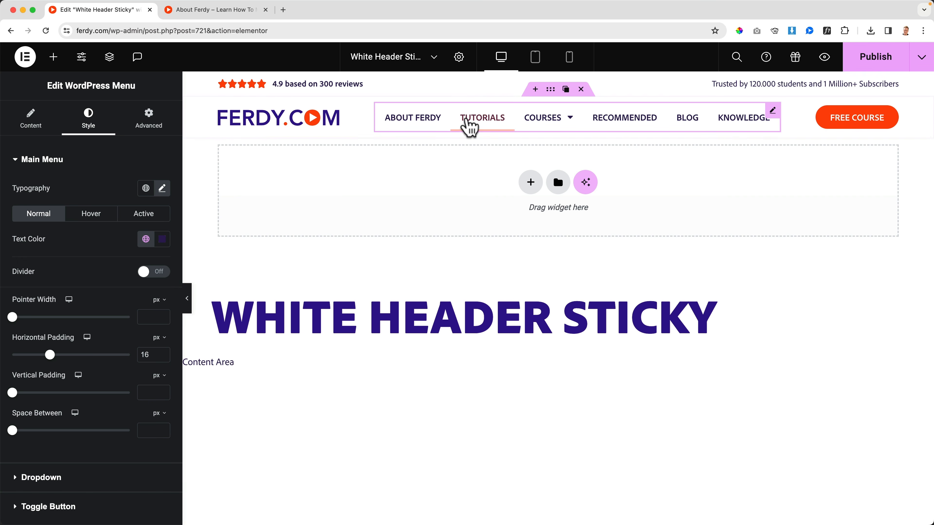
Give the reviews bar container above the menu a classic background in the global Light Purple.
click(551, 80)
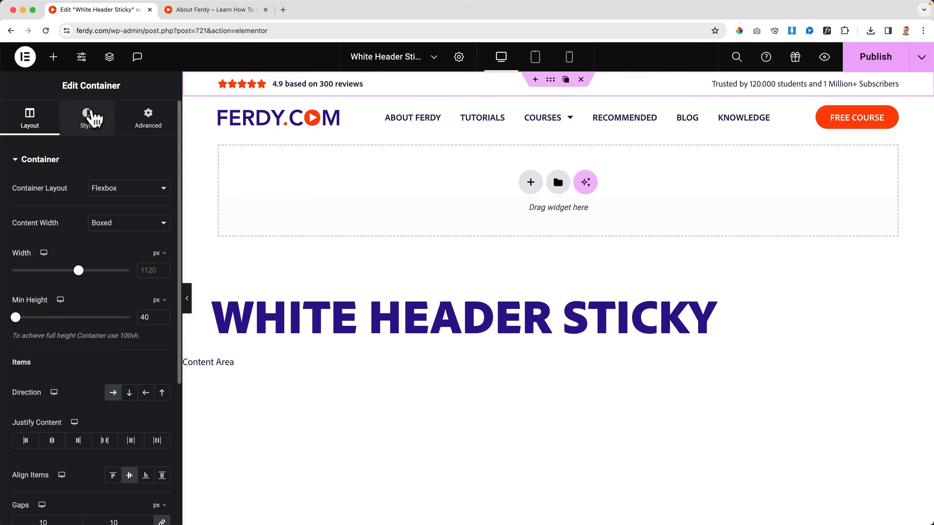
click(86, 119)
click(113, 215)
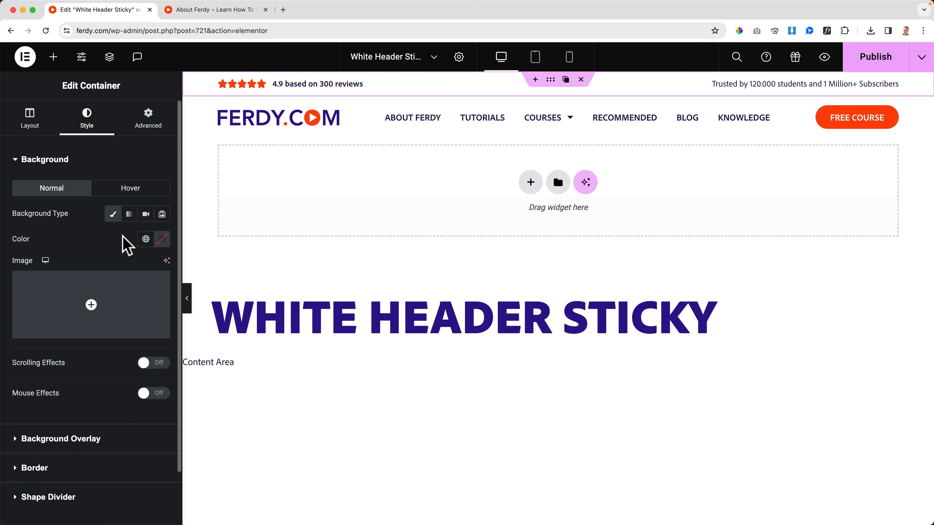
click(146, 239)
click(52, 393)
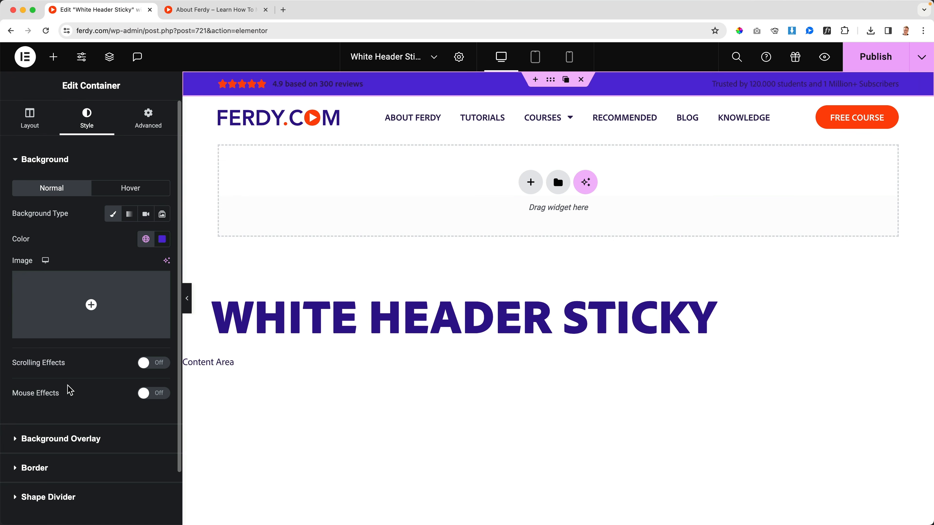
Set the text color of the "4.9 based on 300 reviews" and "Trusted by 120.000 students" headings to the global White.
click(297, 86)
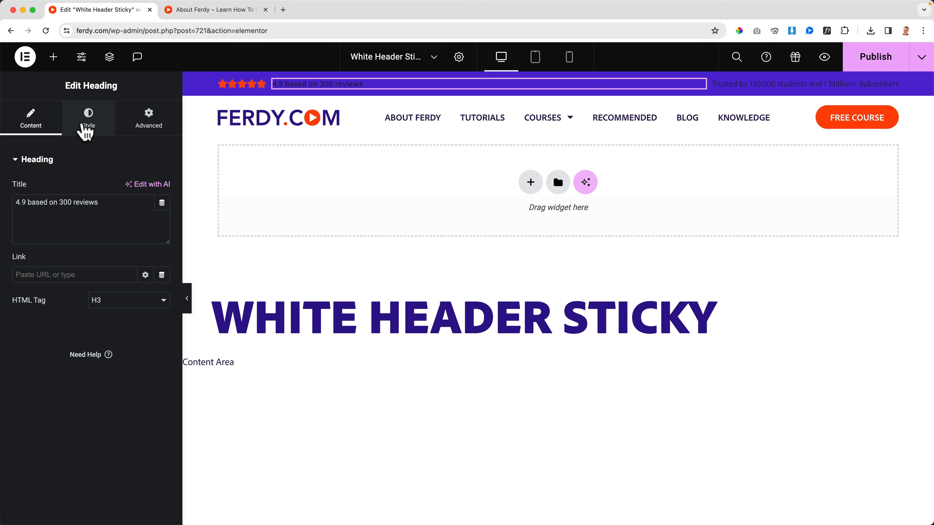
click(88, 119)
click(146, 213)
click(66, 401)
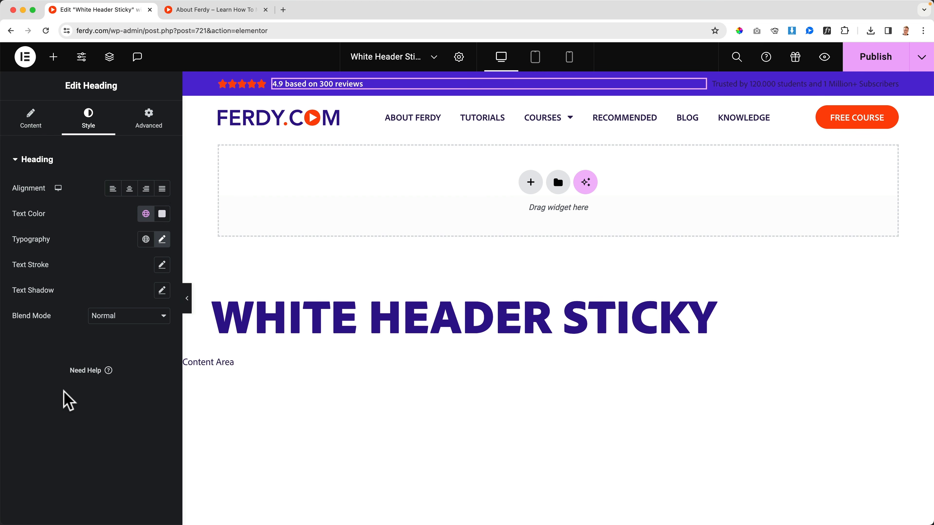
click(728, 85)
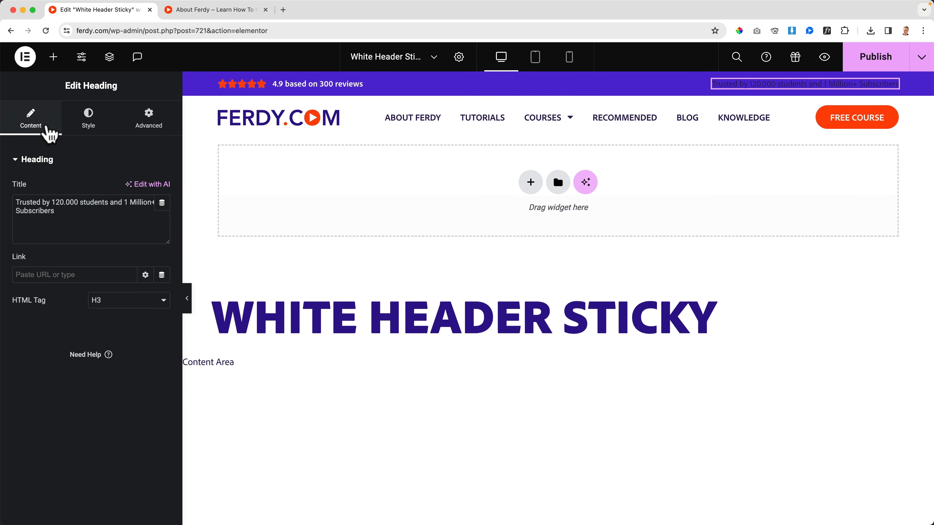
click(93, 125)
click(146, 214)
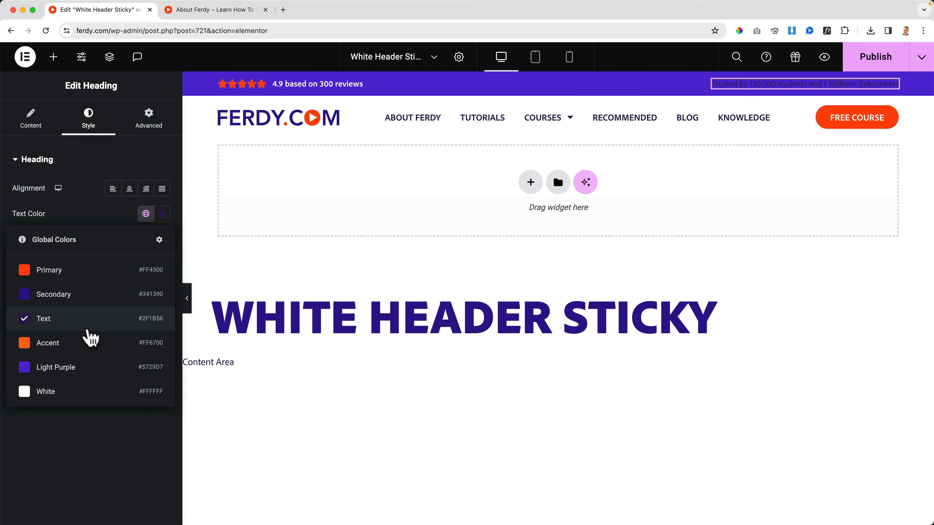
click(78, 393)
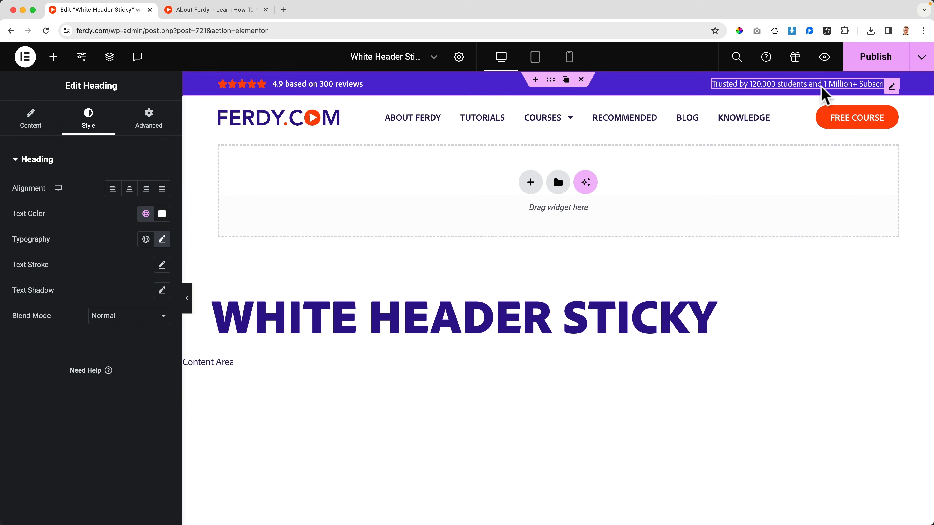
click(511, 120)
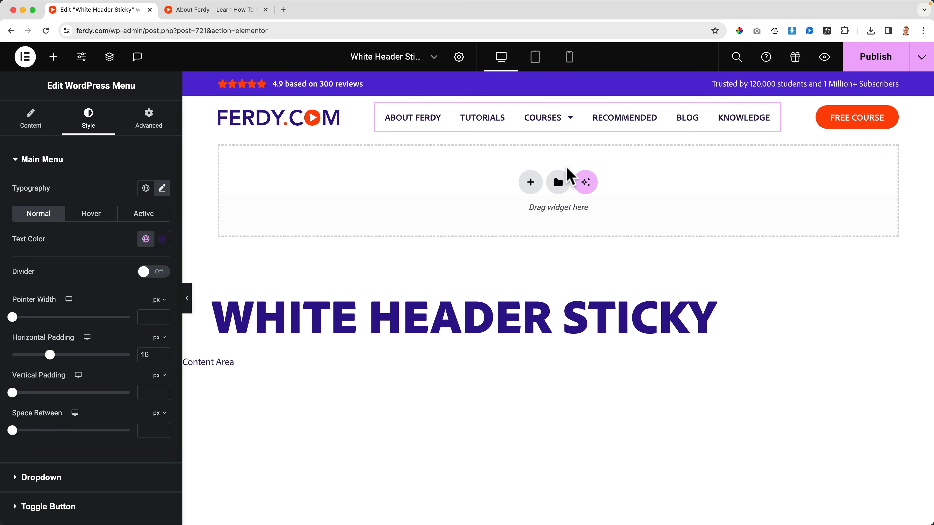
scroll(559, 181, down, 5)
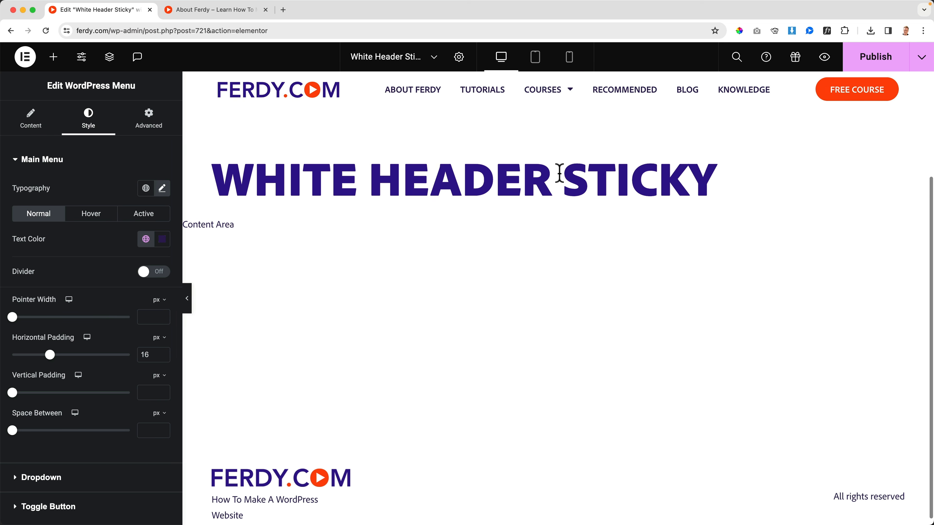
scroll(474, 156, up, 5)
scroll(472, 178, down, 5)
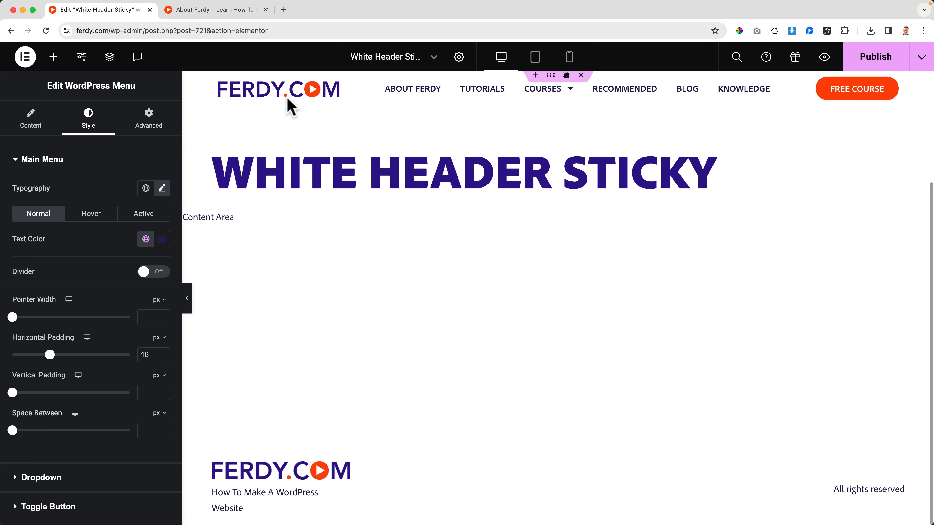
scroll(615, 148, up, 5)
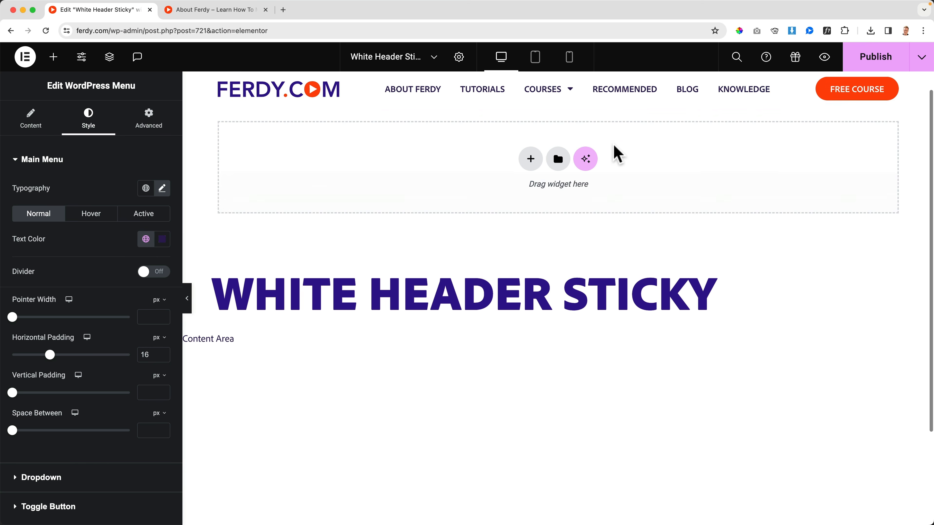
Publish the White Header Sticky template with display conditions that include the Entire Site and exclude the Singular Front Page.
click(876, 57)
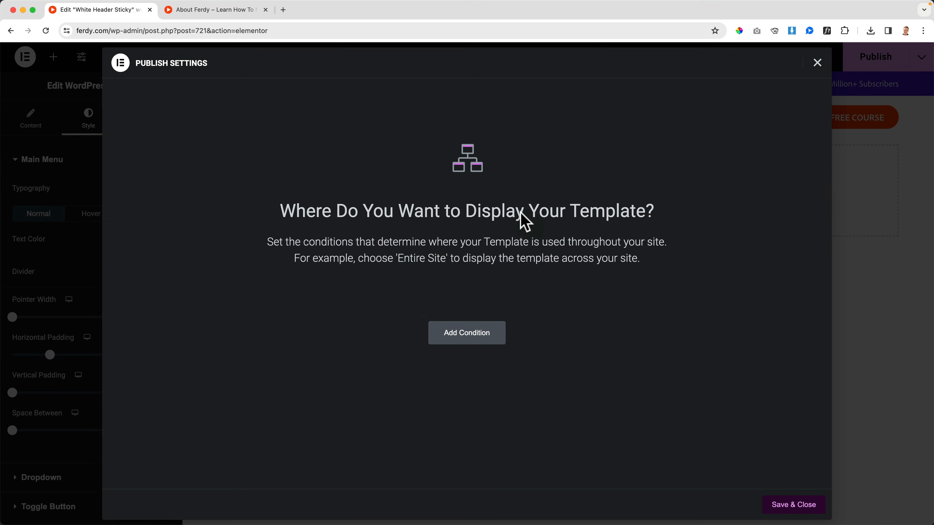
click(468, 335)
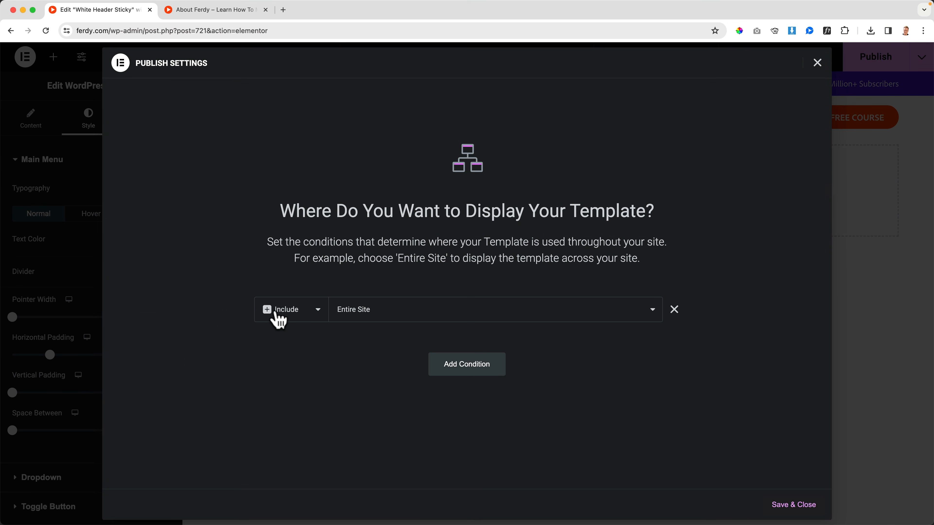
click(456, 366)
click(296, 342)
click(288, 355)
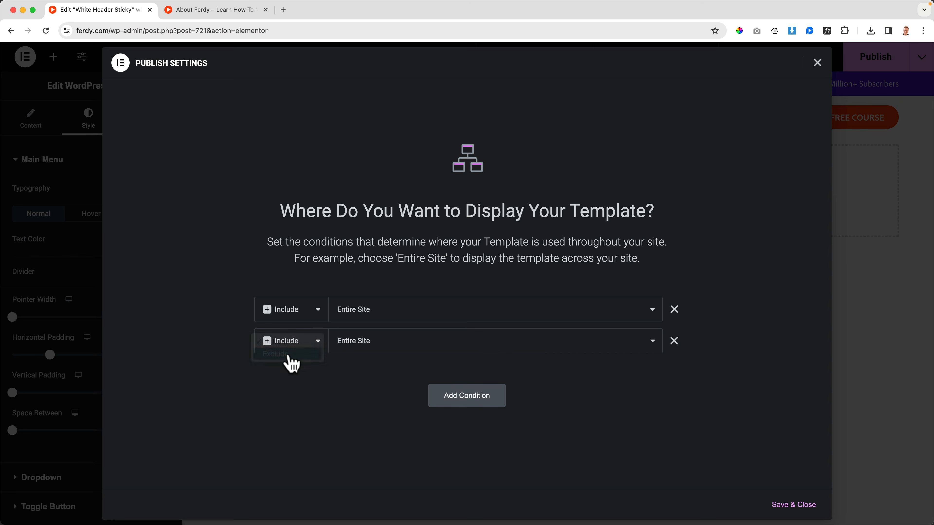
click(393, 346)
click(371, 369)
click(485, 343)
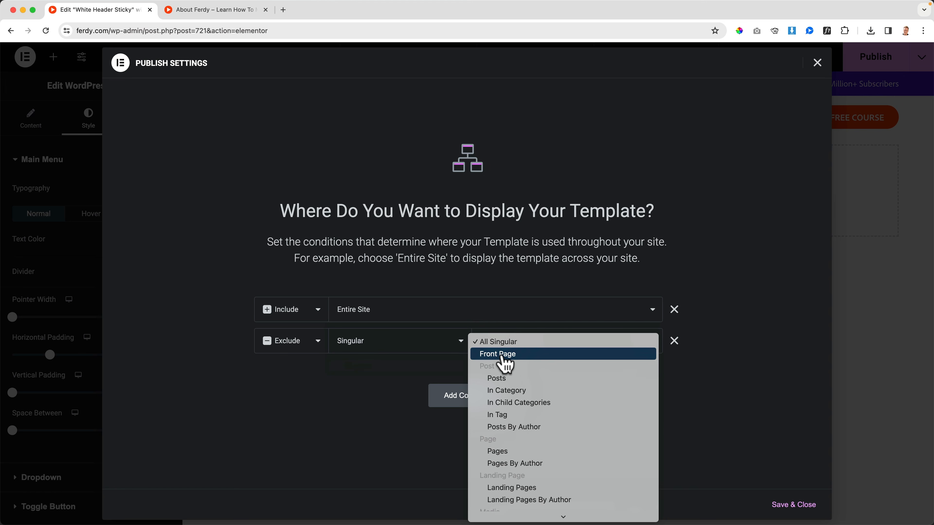
click(500, 356)
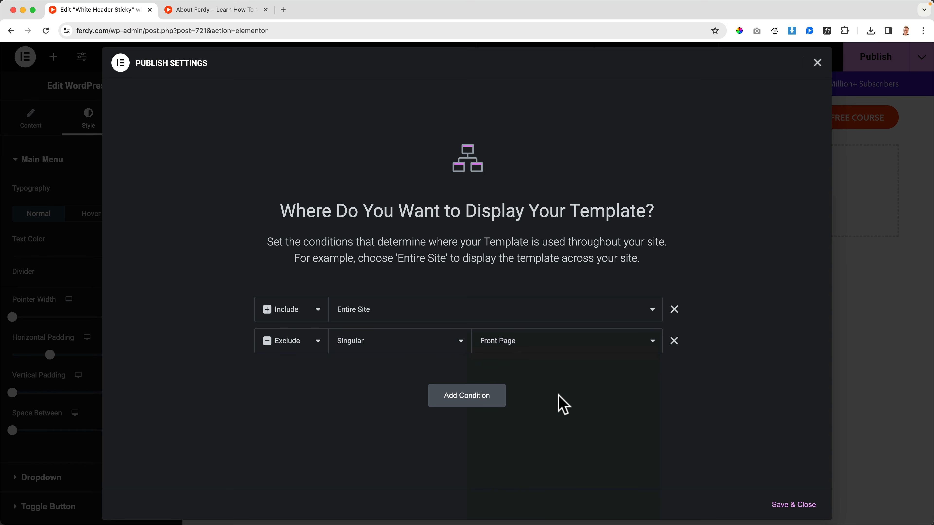
click(781, 504)
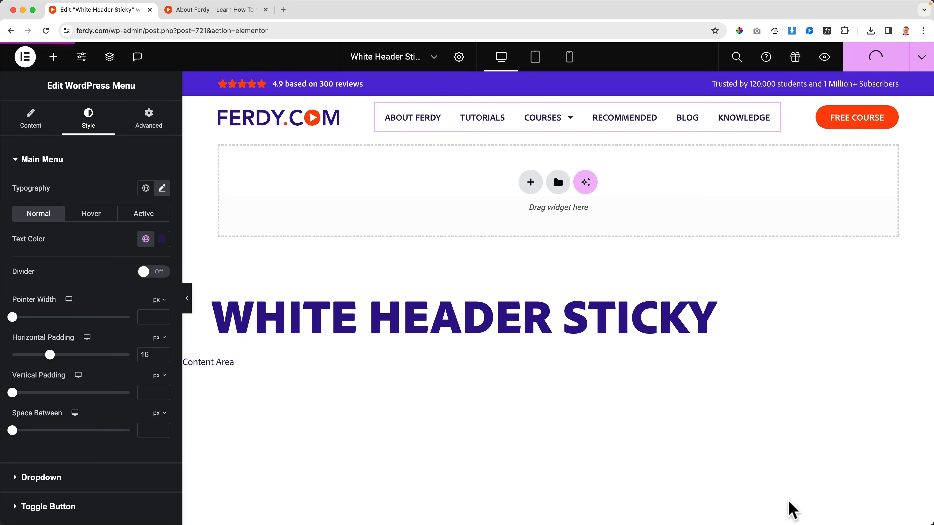
Check the header on the live homepage and on the About Ferdy page, including where it overlaps the page title.
click(212, 10)
click(201, 89)
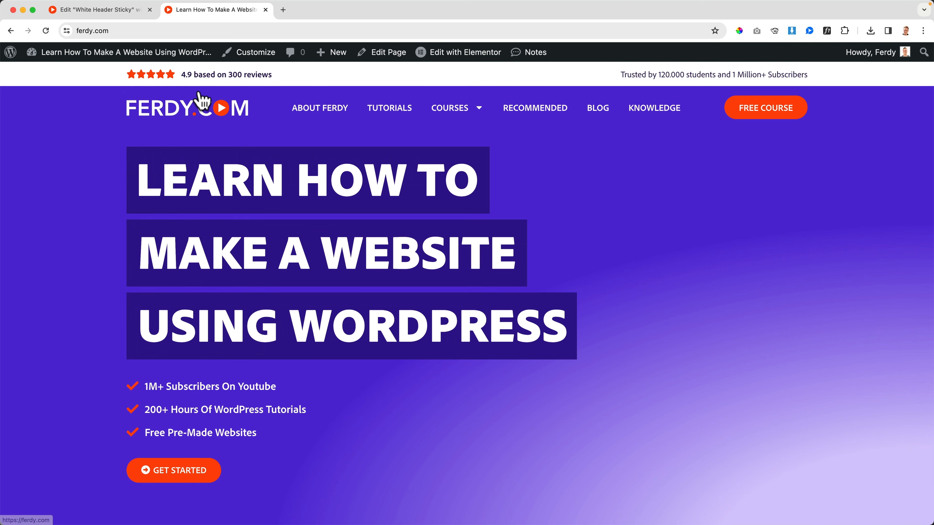
scroll(607, 152, down, 5)
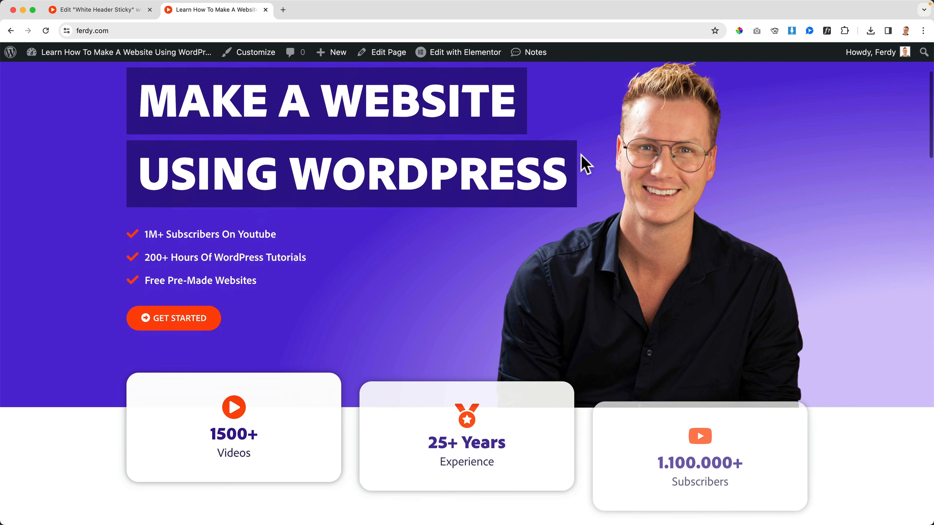
scroll(573, 164, up, 5)
click(327, 119)
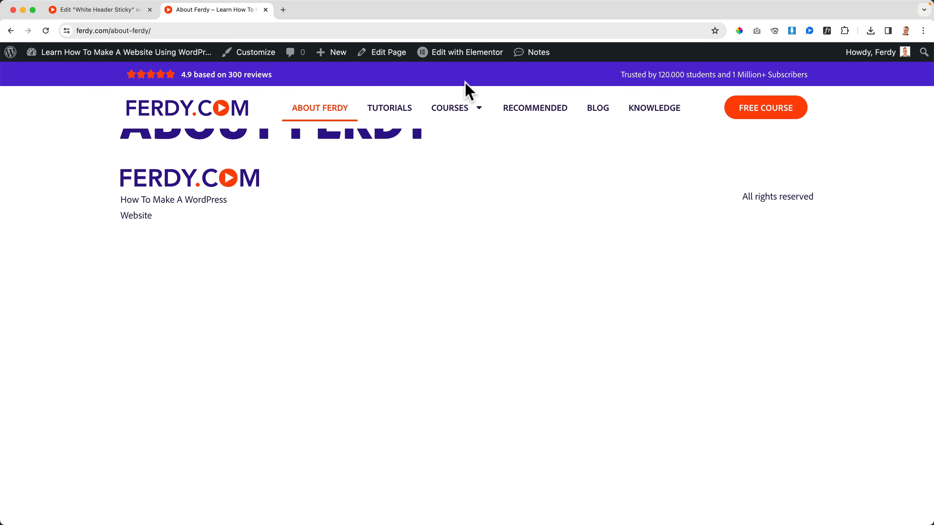
drag(130, 133, 368, 142)
Check the homepage header while scrolled and compare the Blog page's header with the template in the editor.
click(283, 147)
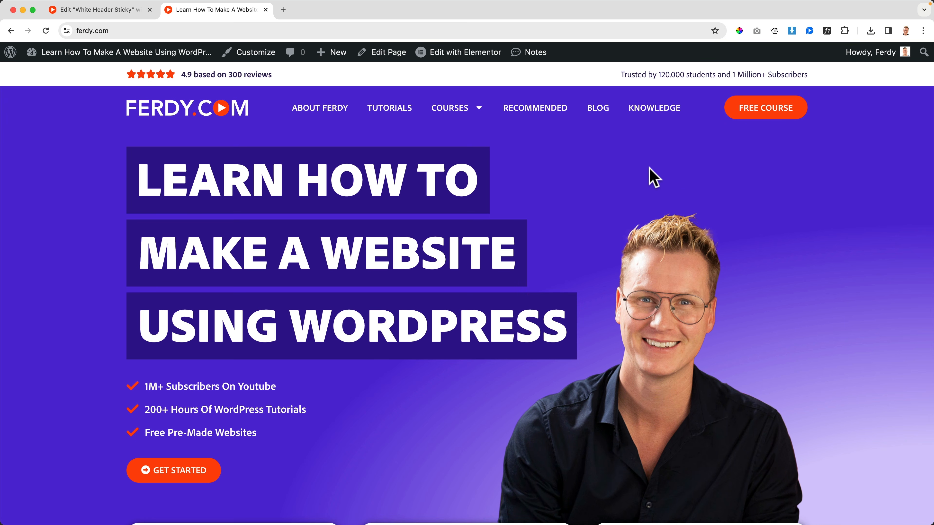
scroll(649, 168, down, 7)
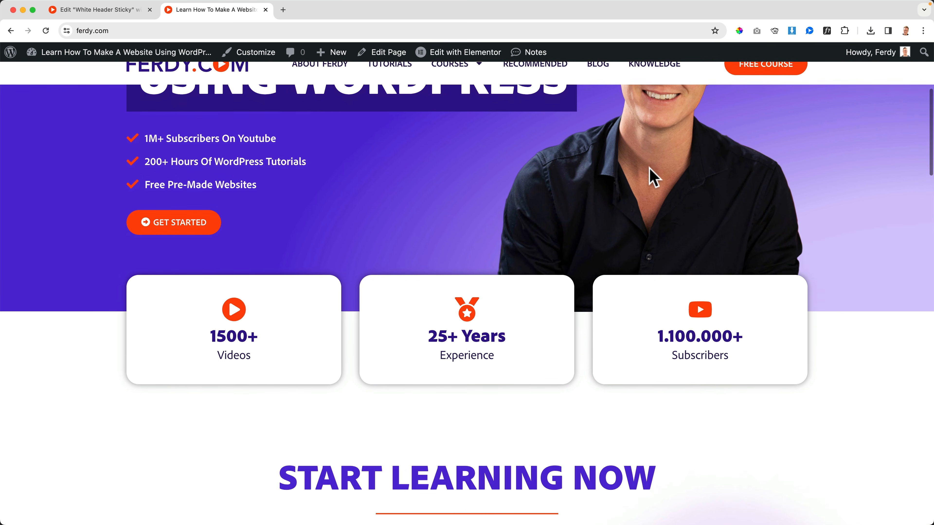
scroll(576, 171, up, 8)
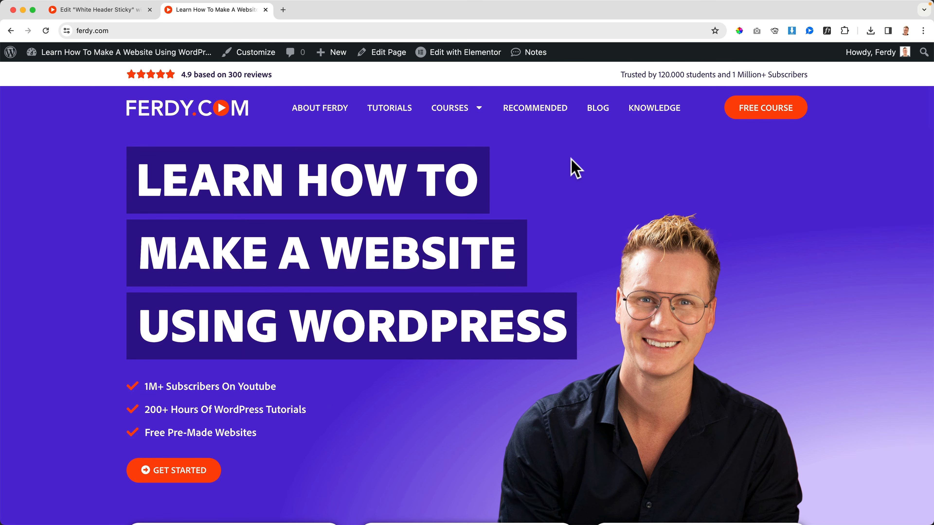
click(598, 108)
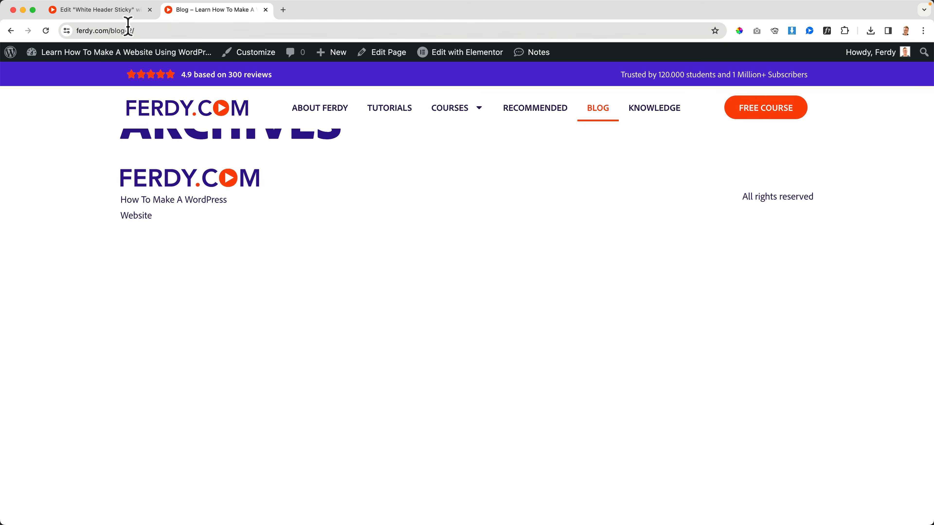
click(125, 11)
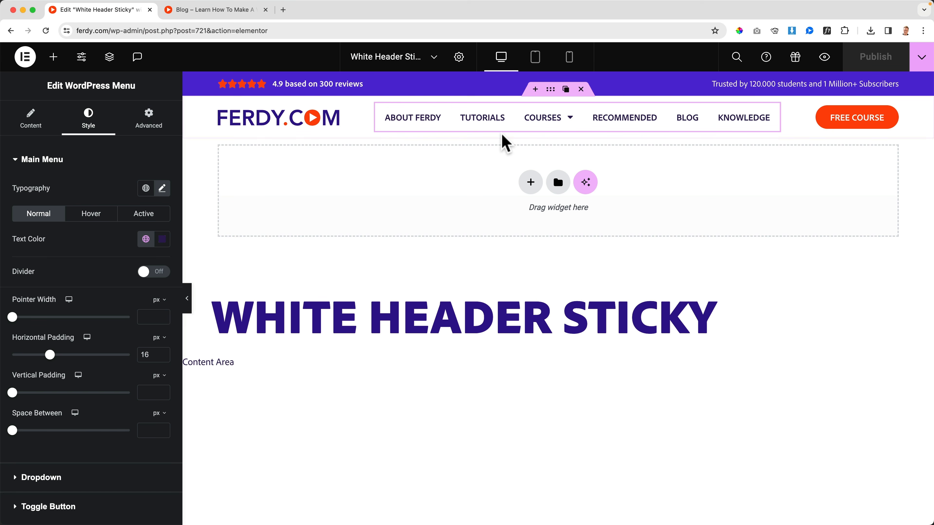
click(236, 10)
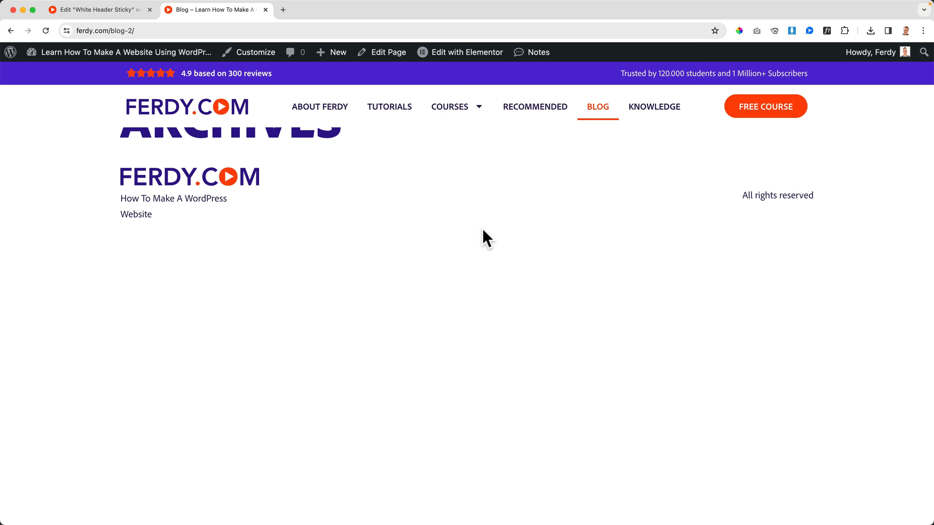
Examine the template's structure, looking at the elements inside the Main Header Sticky container.
click(125, 11)
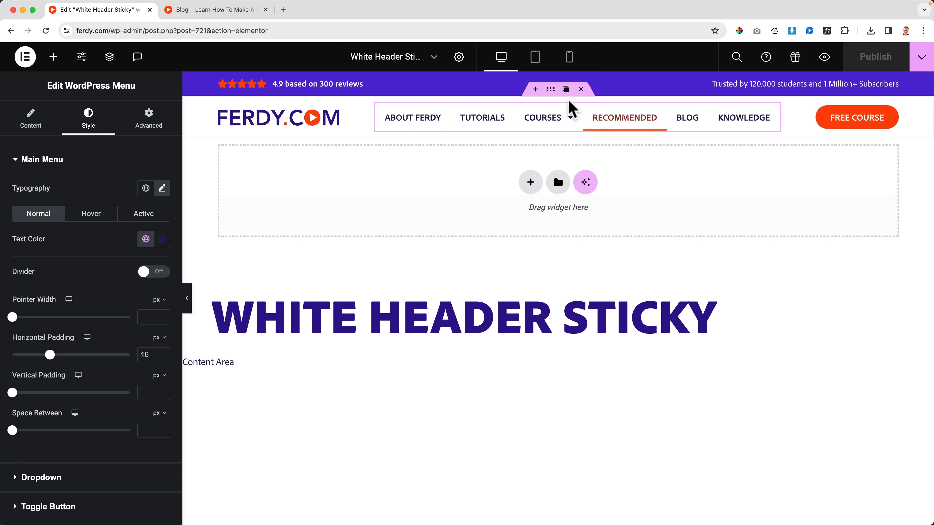
click(109, 57)
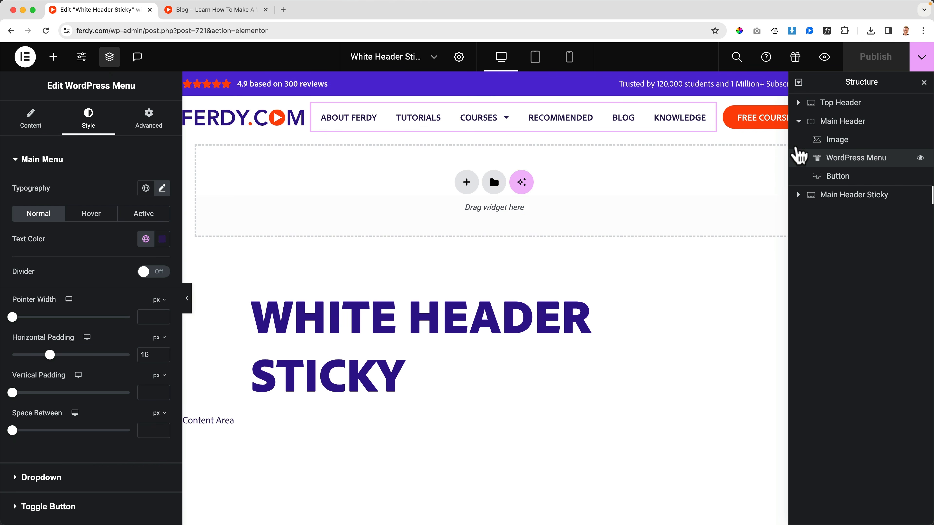
click(798, 121)
click(839, 141)
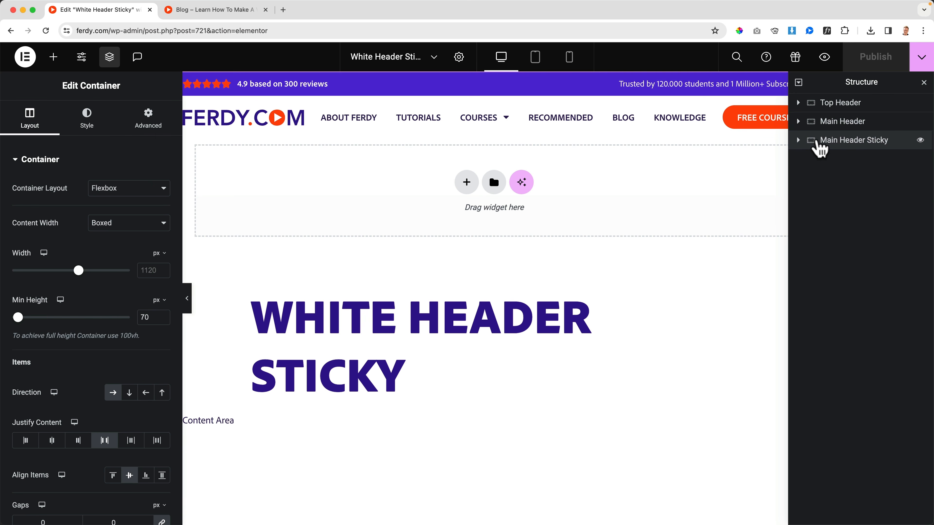
click(799, 140)
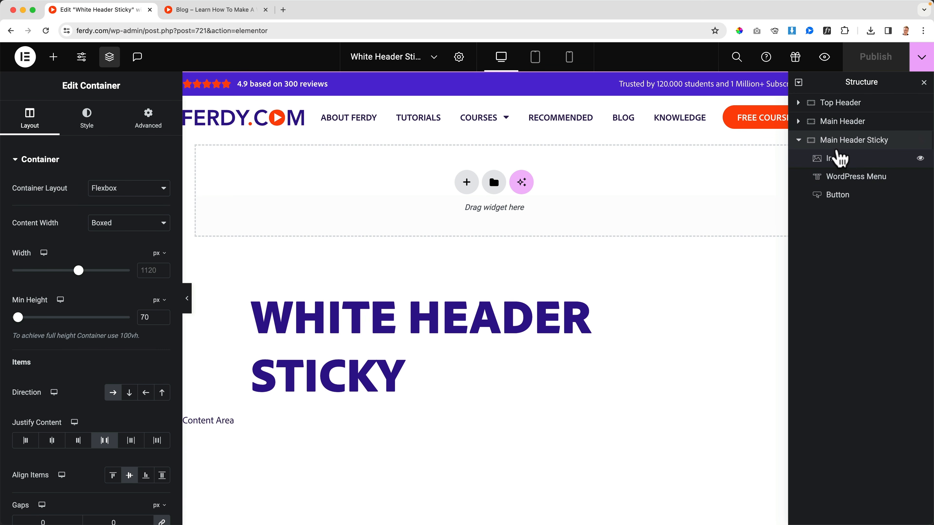
click(924, 83)
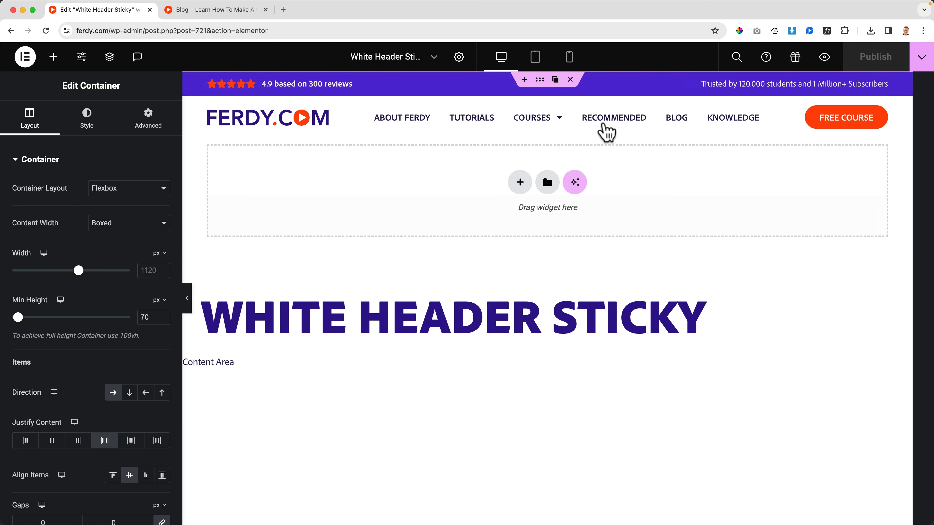
Exit the template editor to WordPress and close the template's browser tab.
click(25, 58)
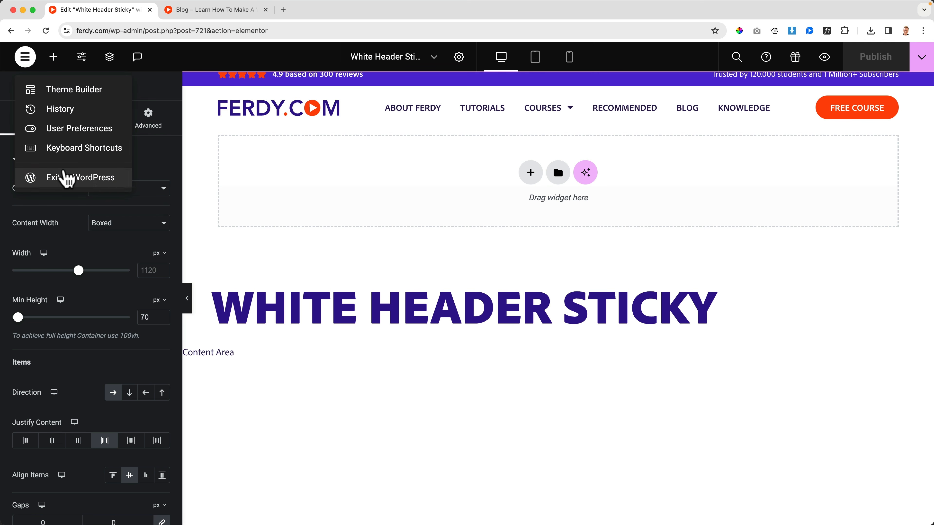
click(65, 179)
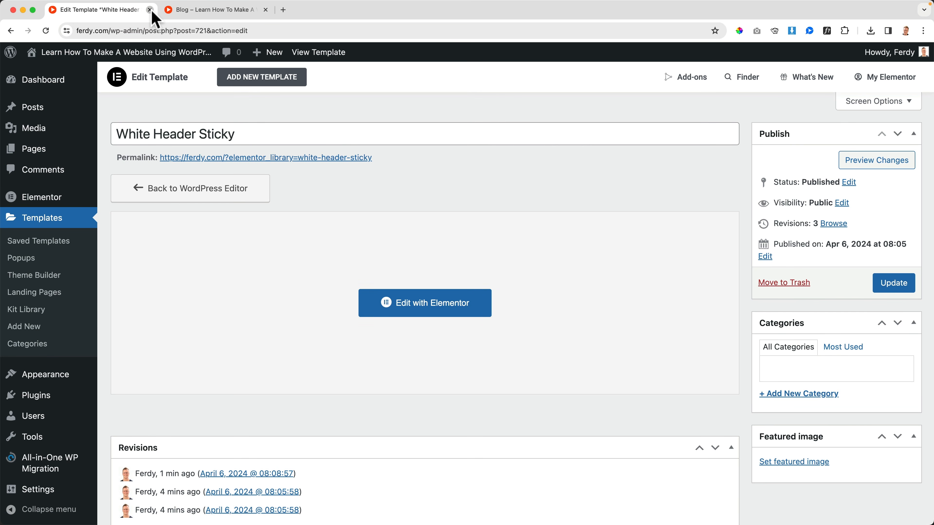
click(149, 9)
Return to the live homepage and check its transparent and sticky headers while scrolled.
click(229, 113)
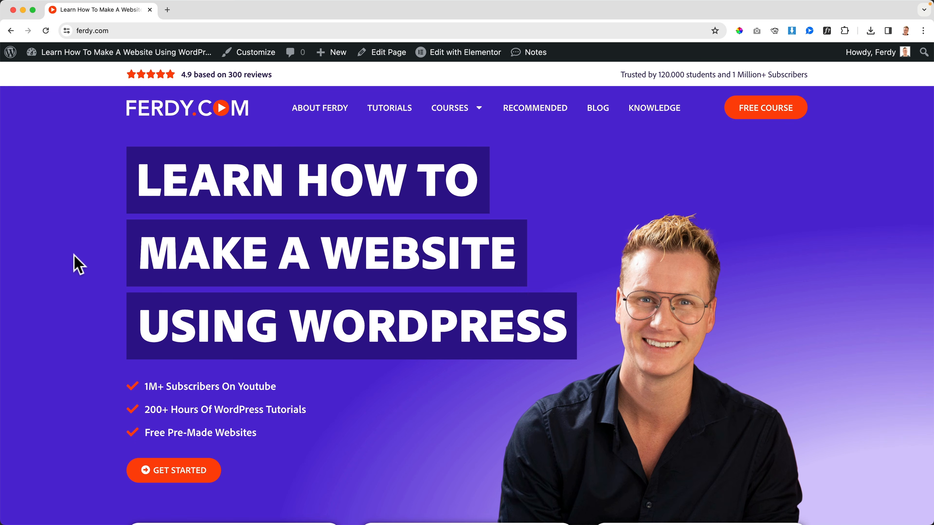
scroll(78, 264, down, 6)
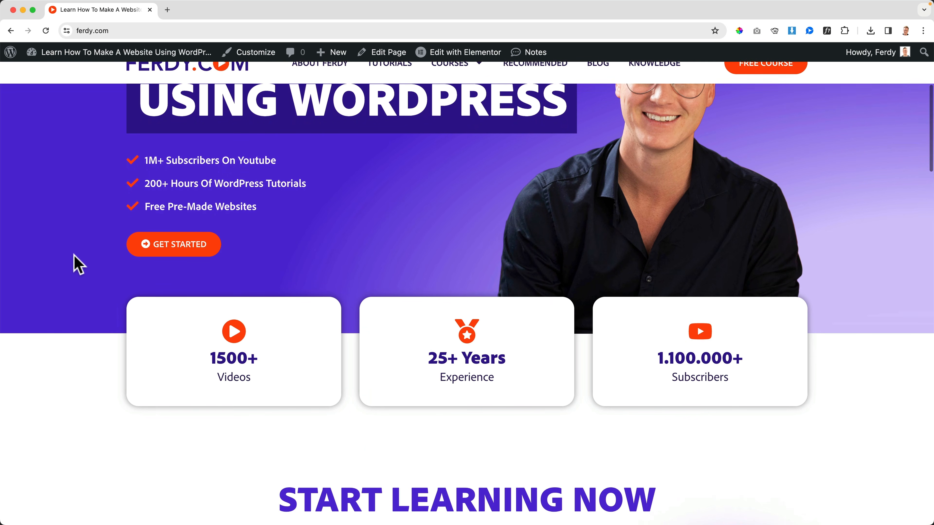
scroll(75, 256, up, 6)
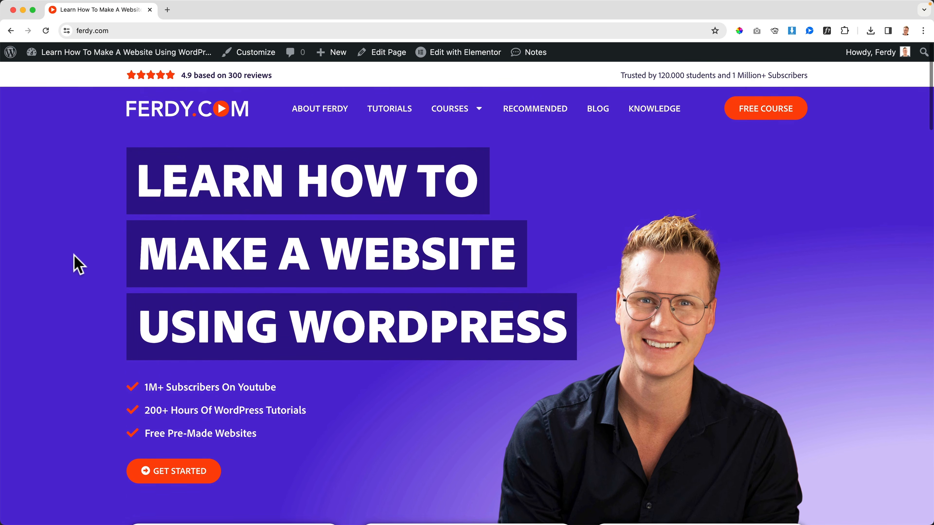